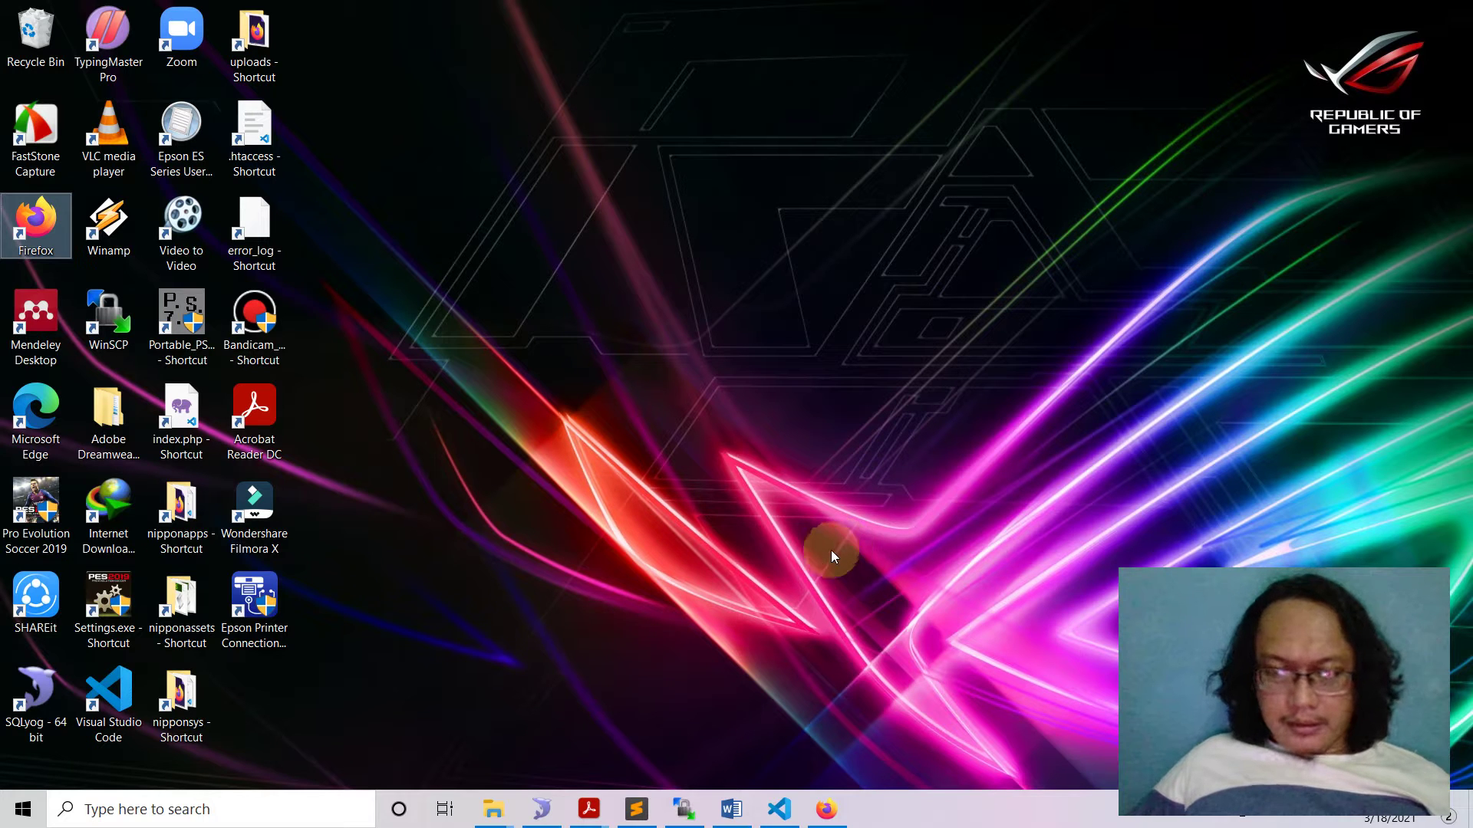
left_click(825, 811)
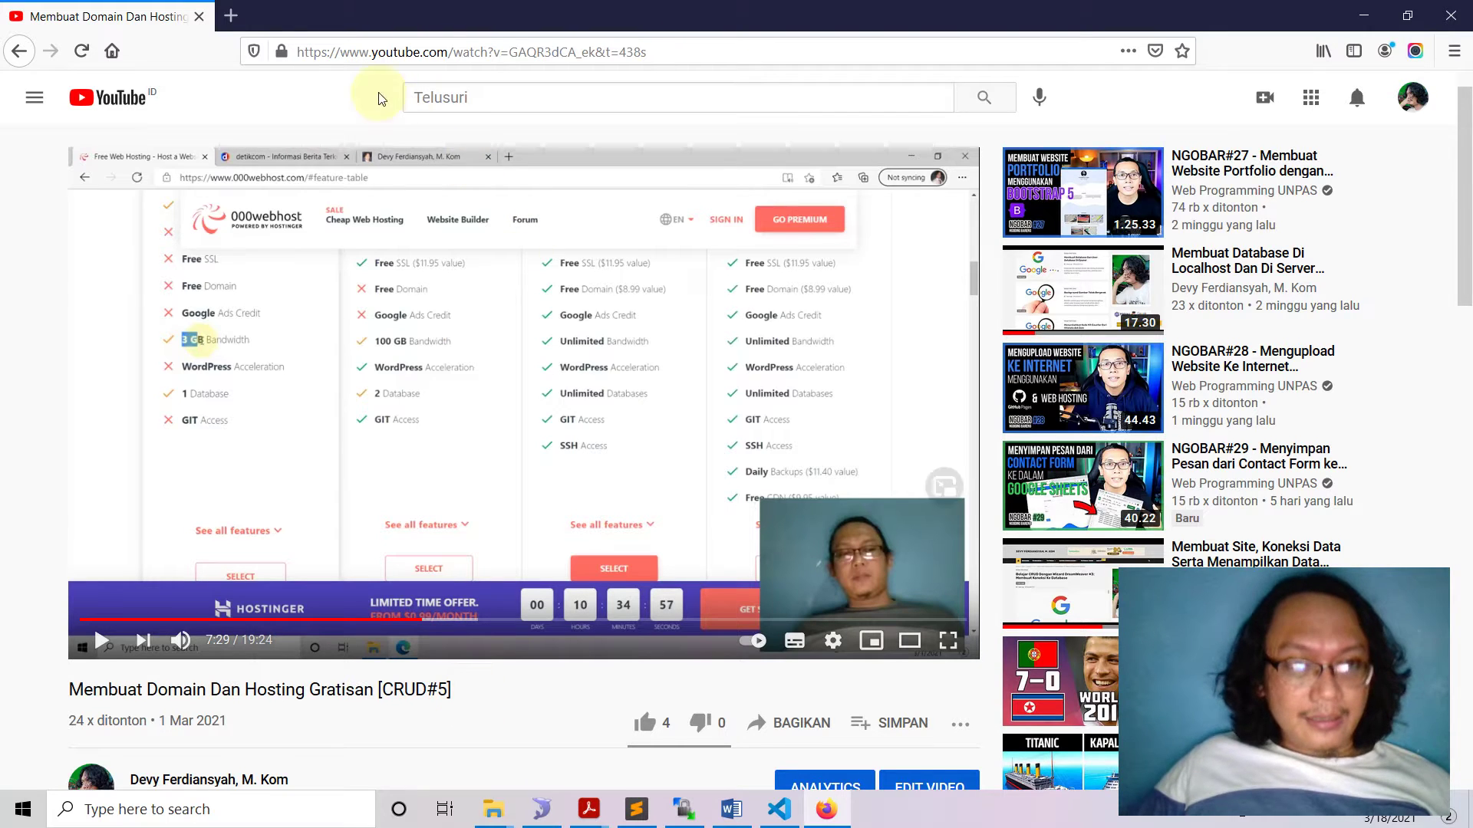
left_click(231, 16)
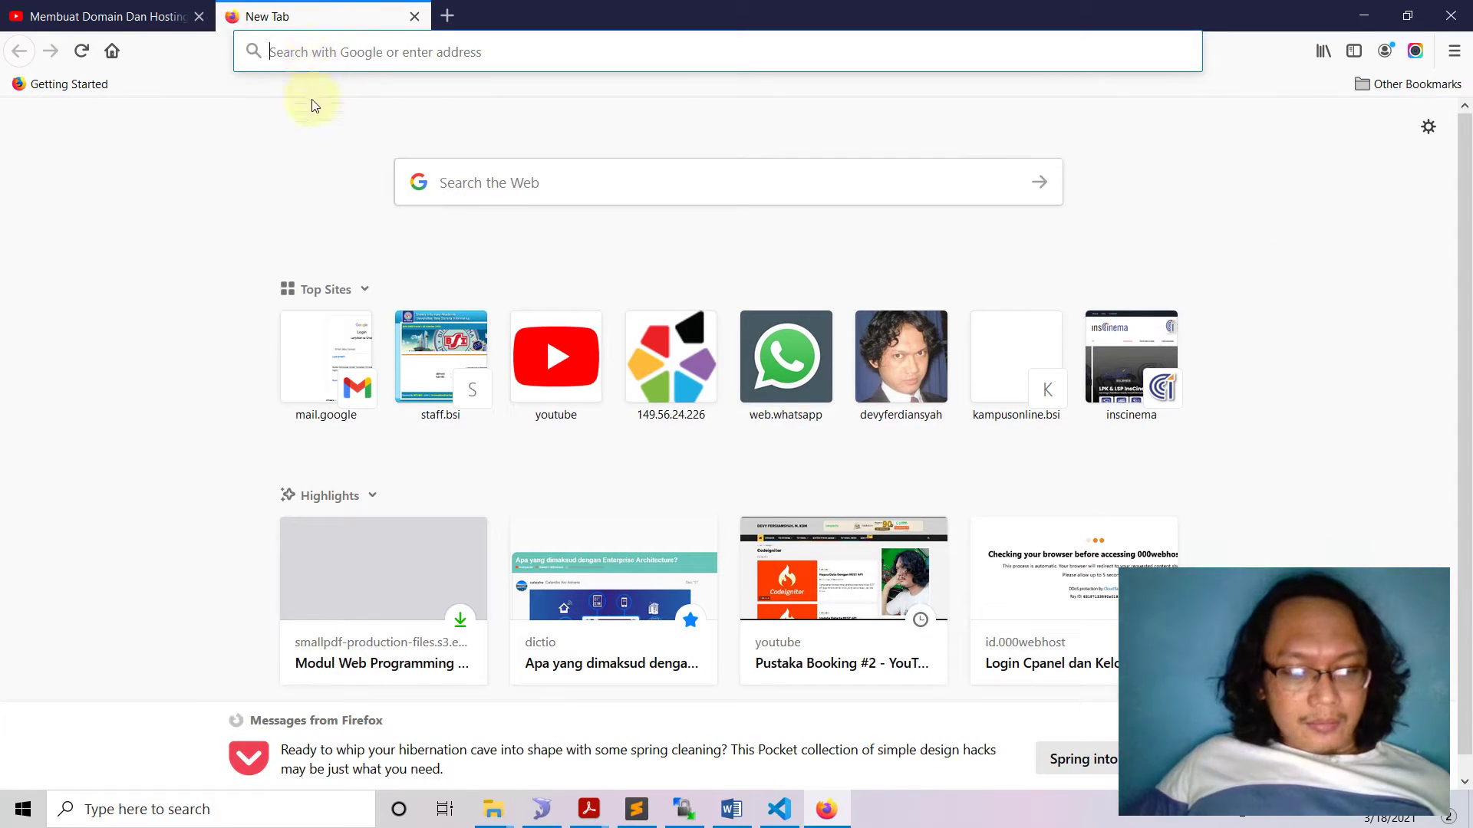
type("00")
key("Return")
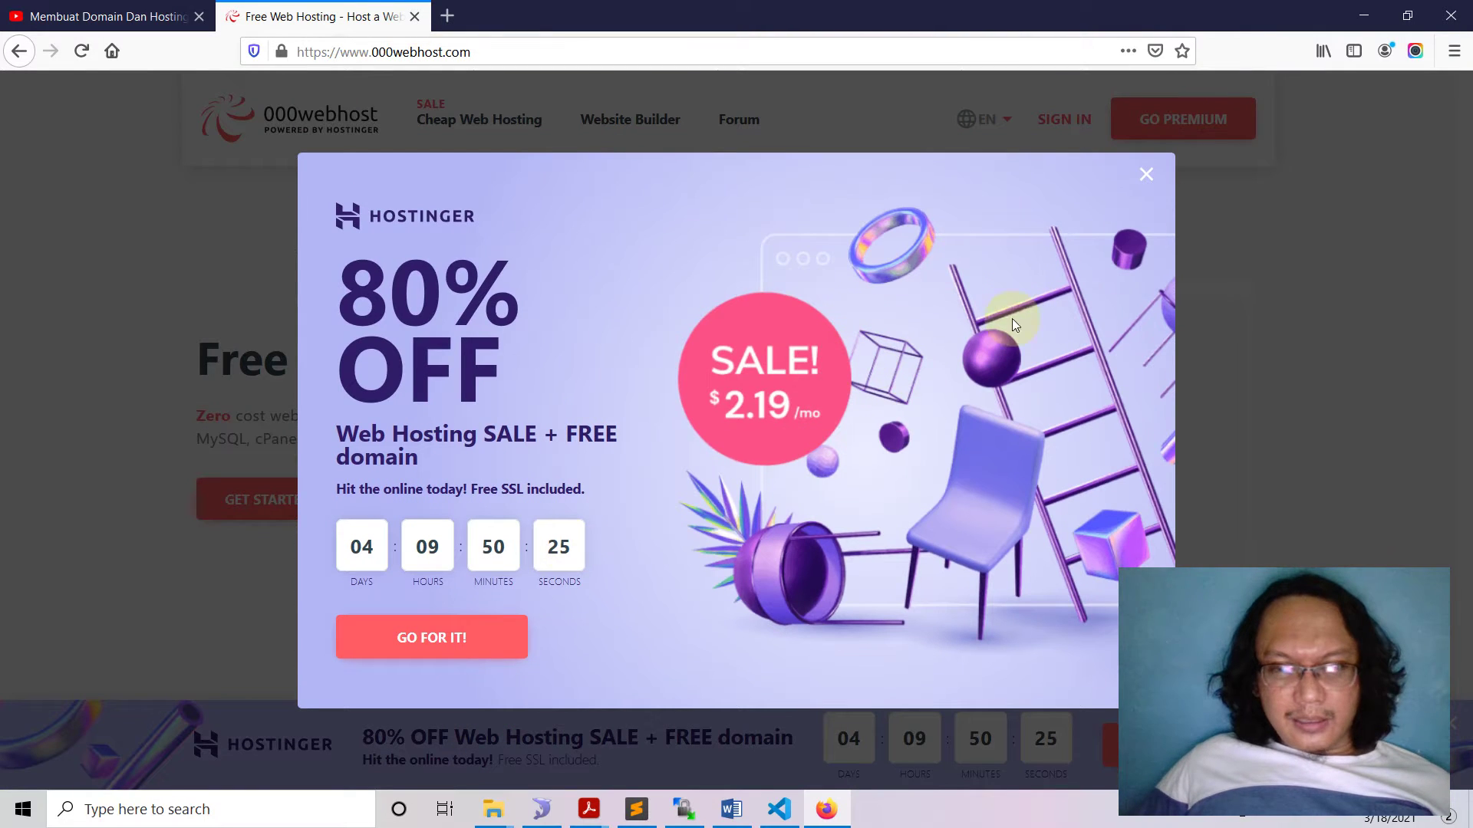
left_click(1146, 174)
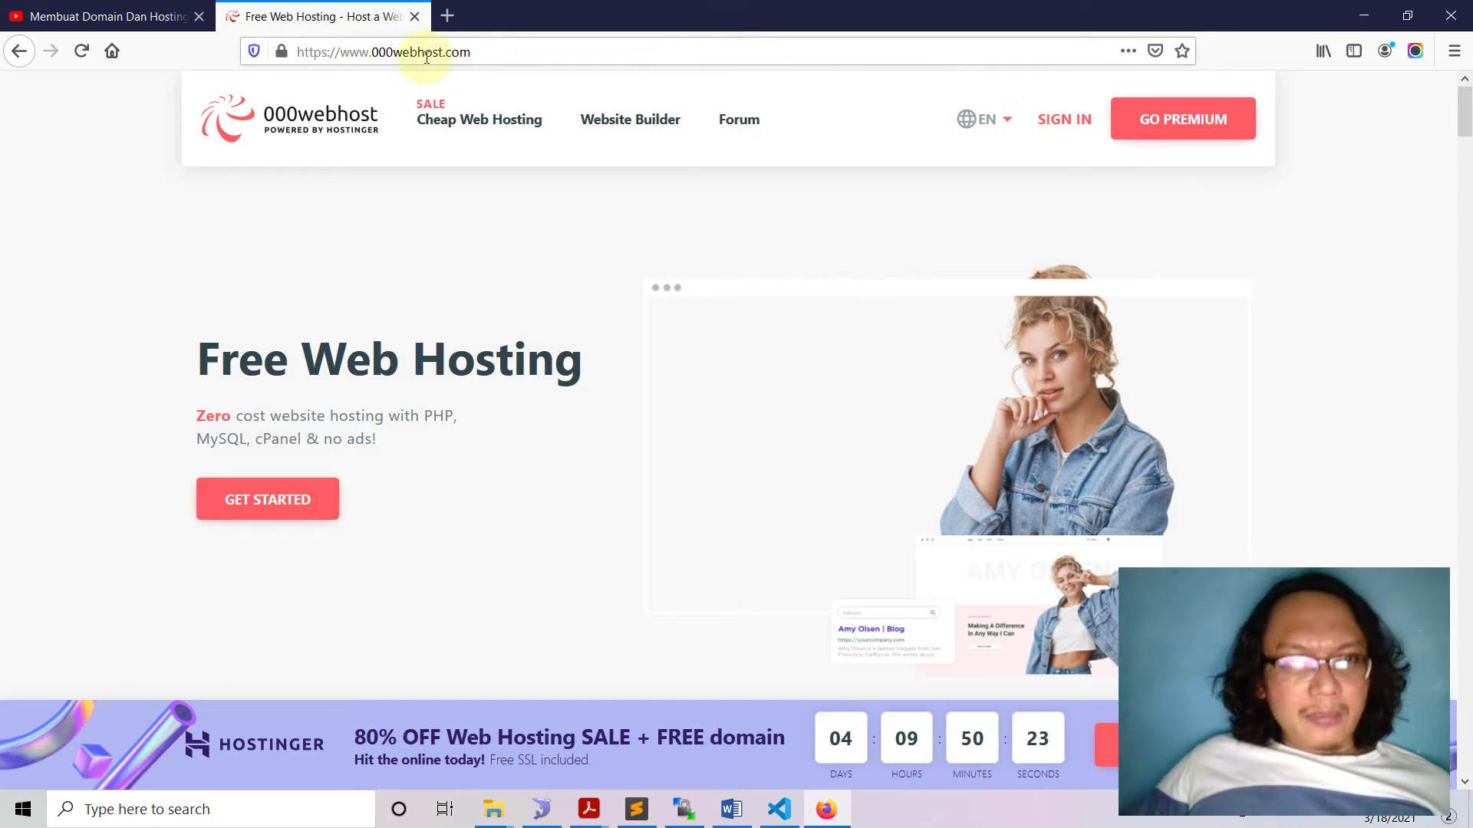
Go to the Indonesian site id.000webhost.com, dismiss its promotion and enter the members area
left_click(427, 54)
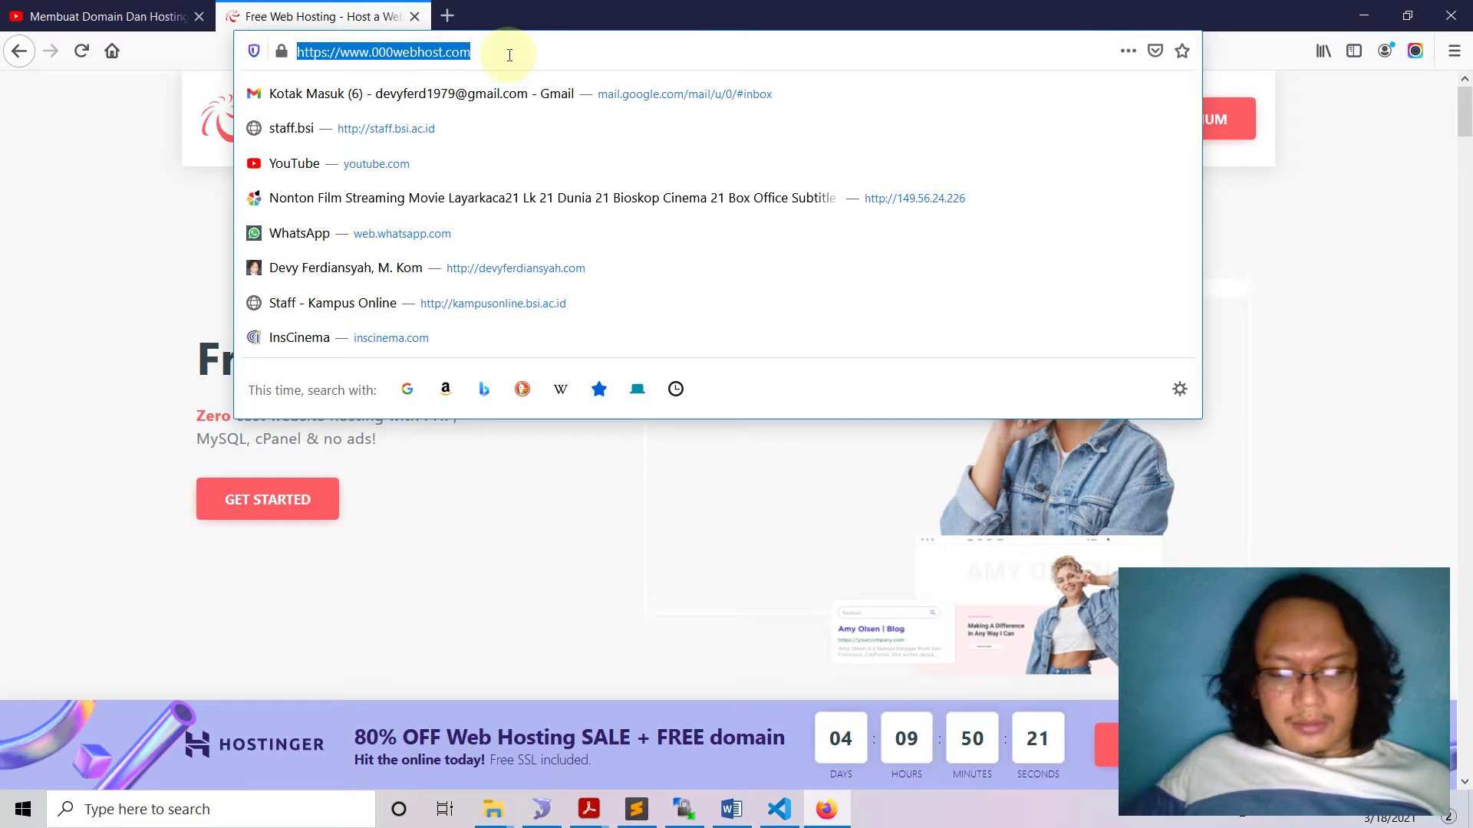
type("id.00")
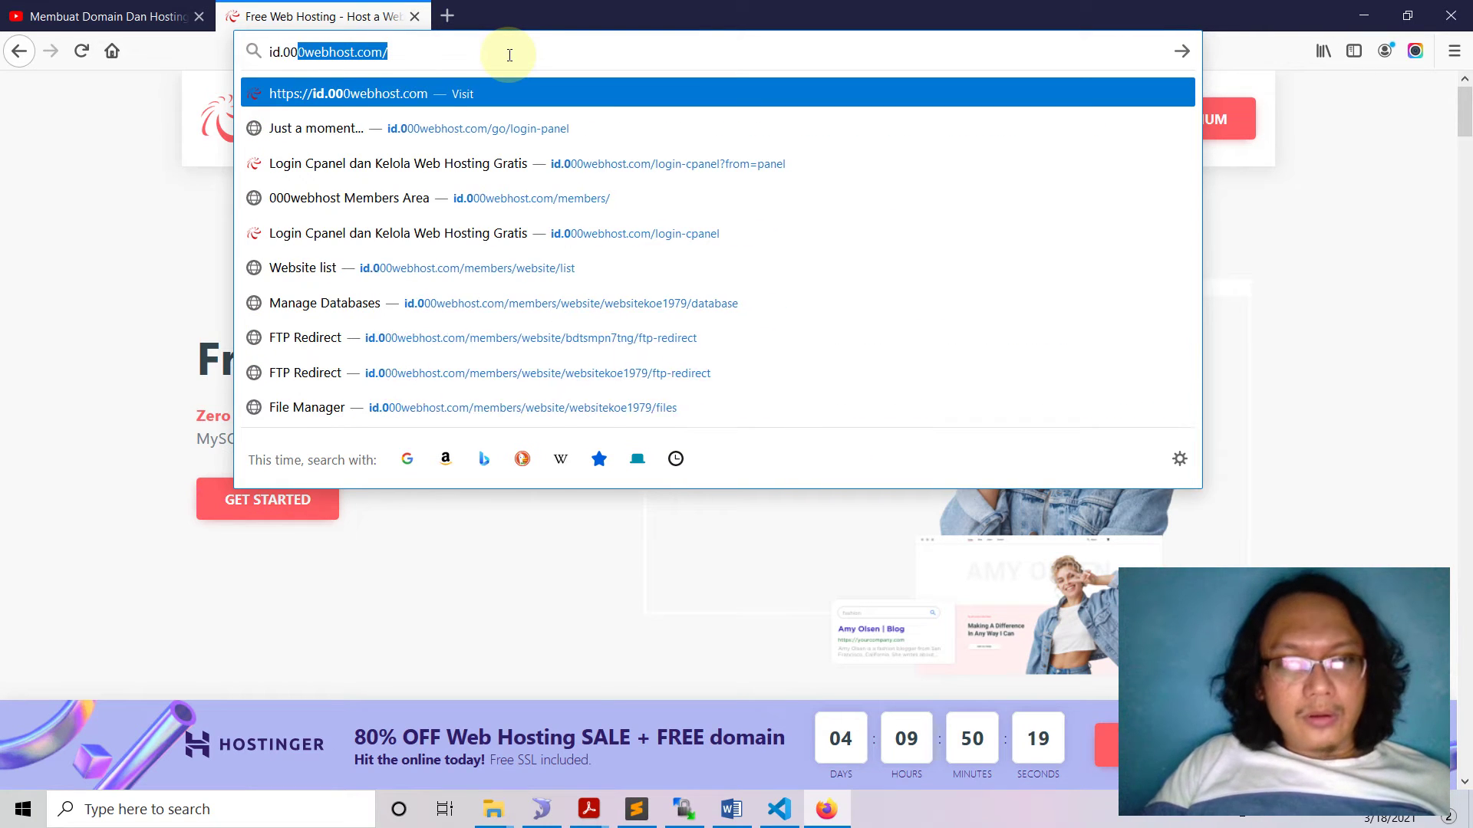
left_click(319, 94)
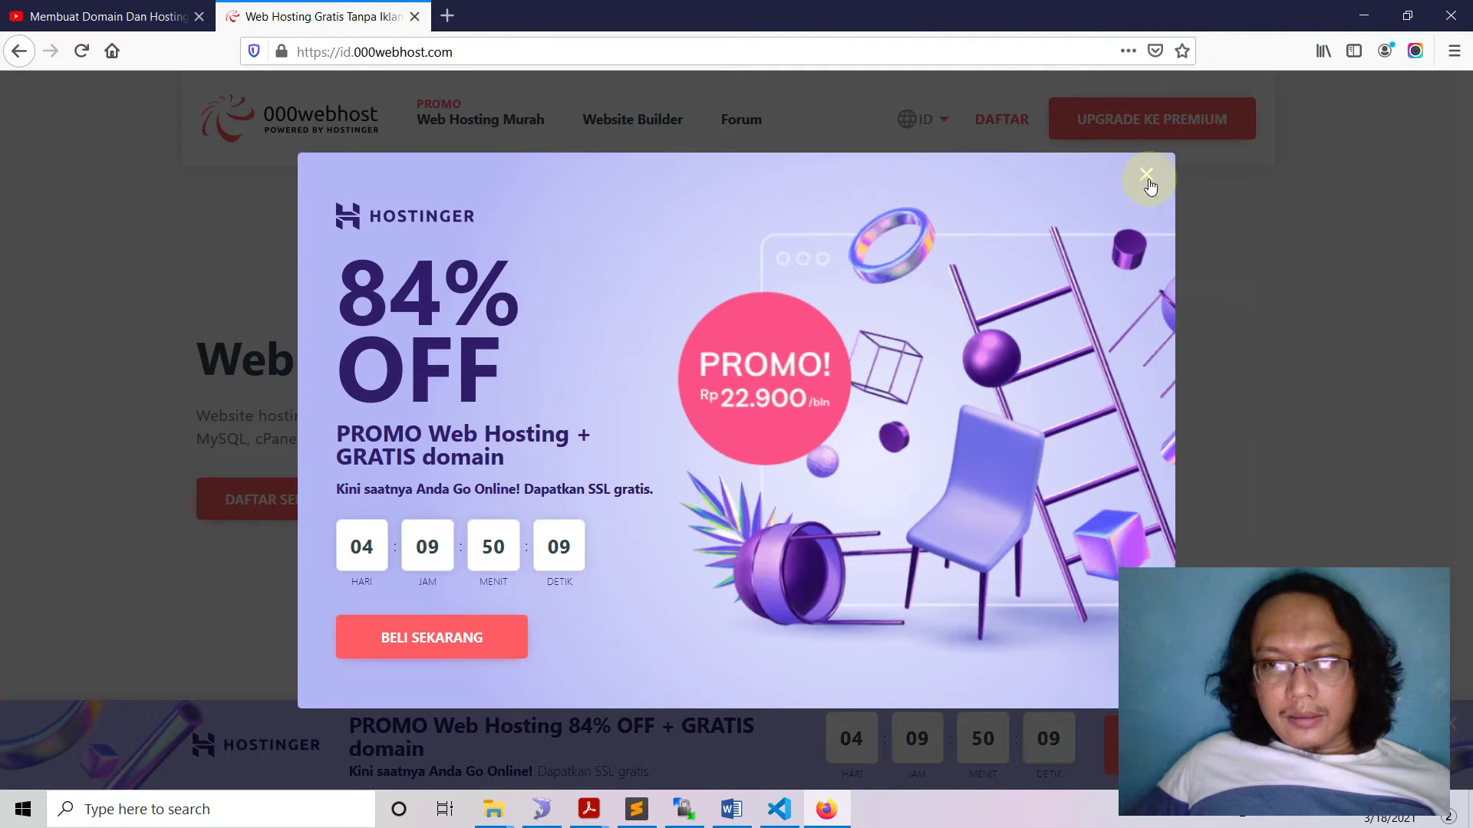
left_click(1146, 176)
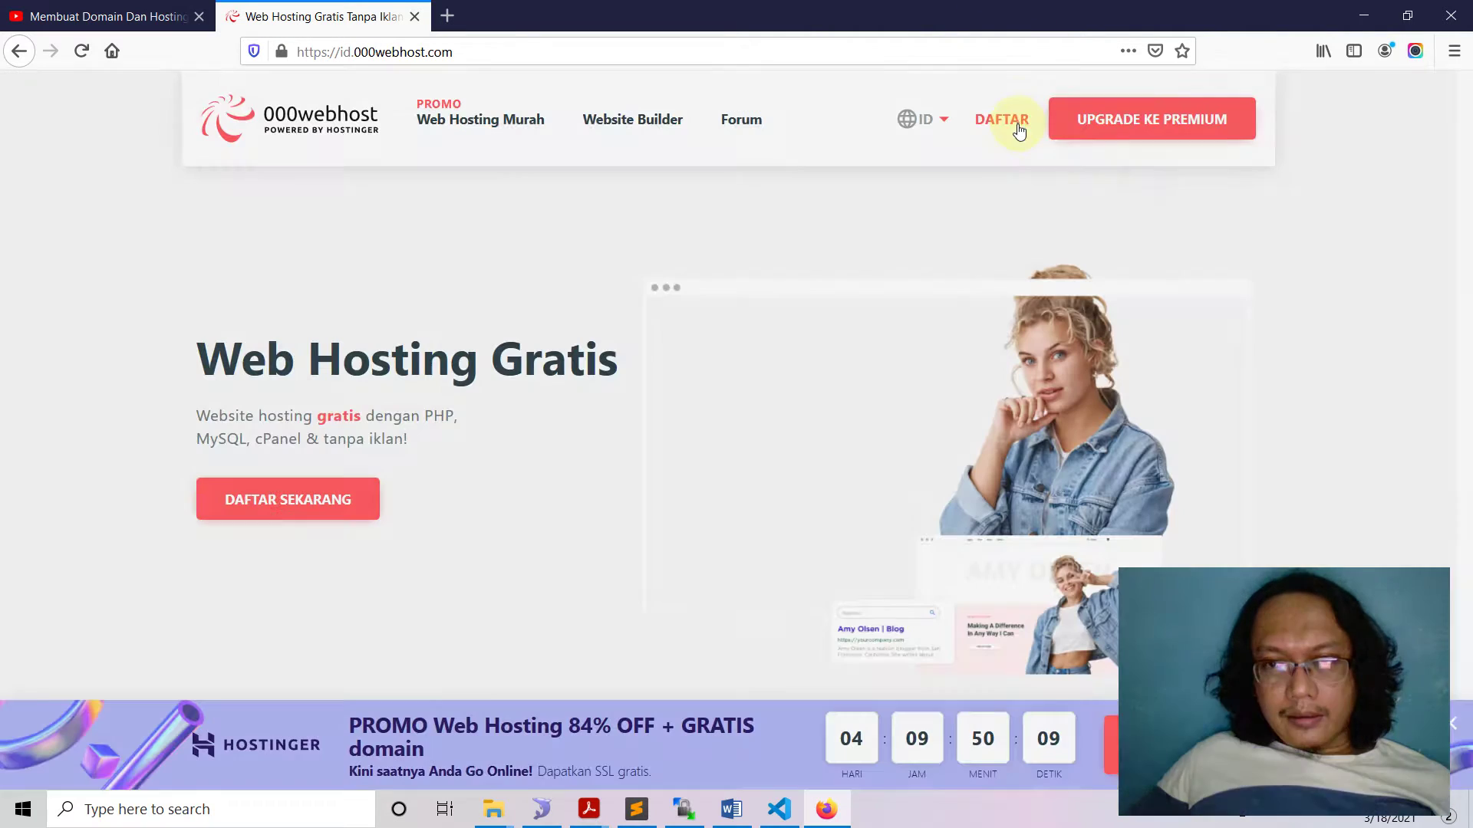
left_click(1001, 121)
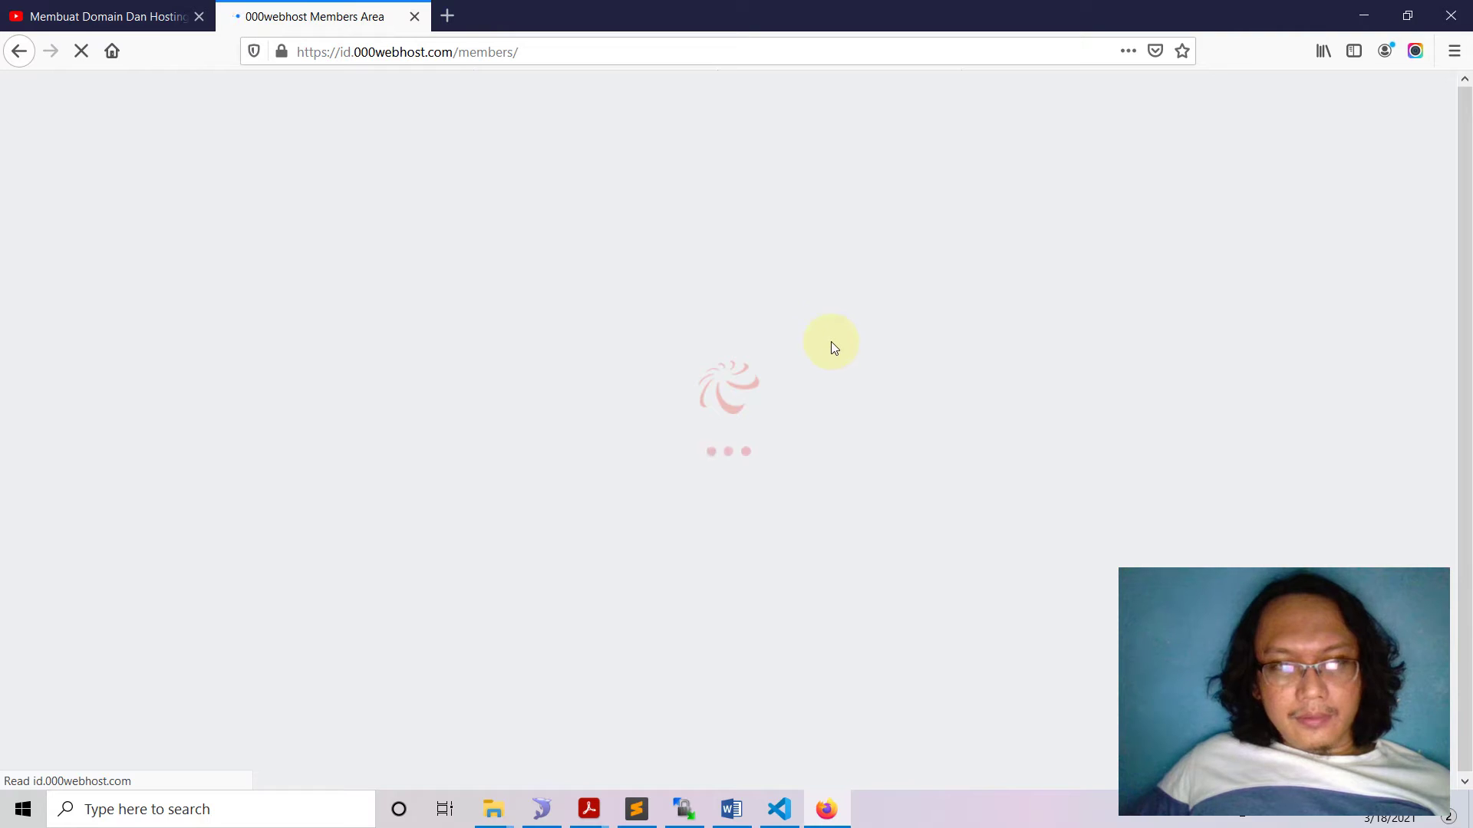
left_click(132, 15)
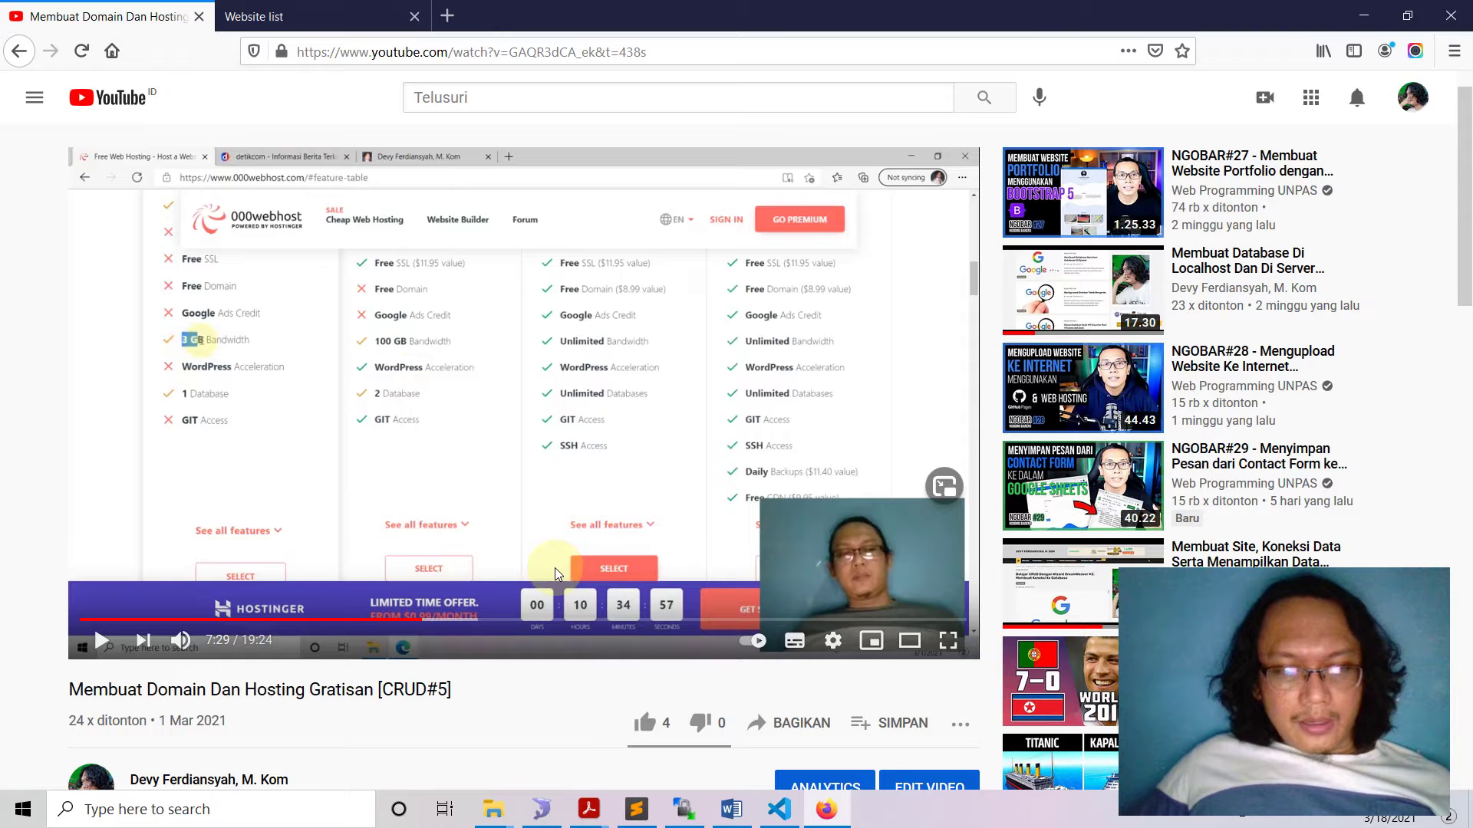
left_click(249, 17)
Open the live websitekoe1979 site from the website list in a new tab and view its home page
mouse_move(311, 577)
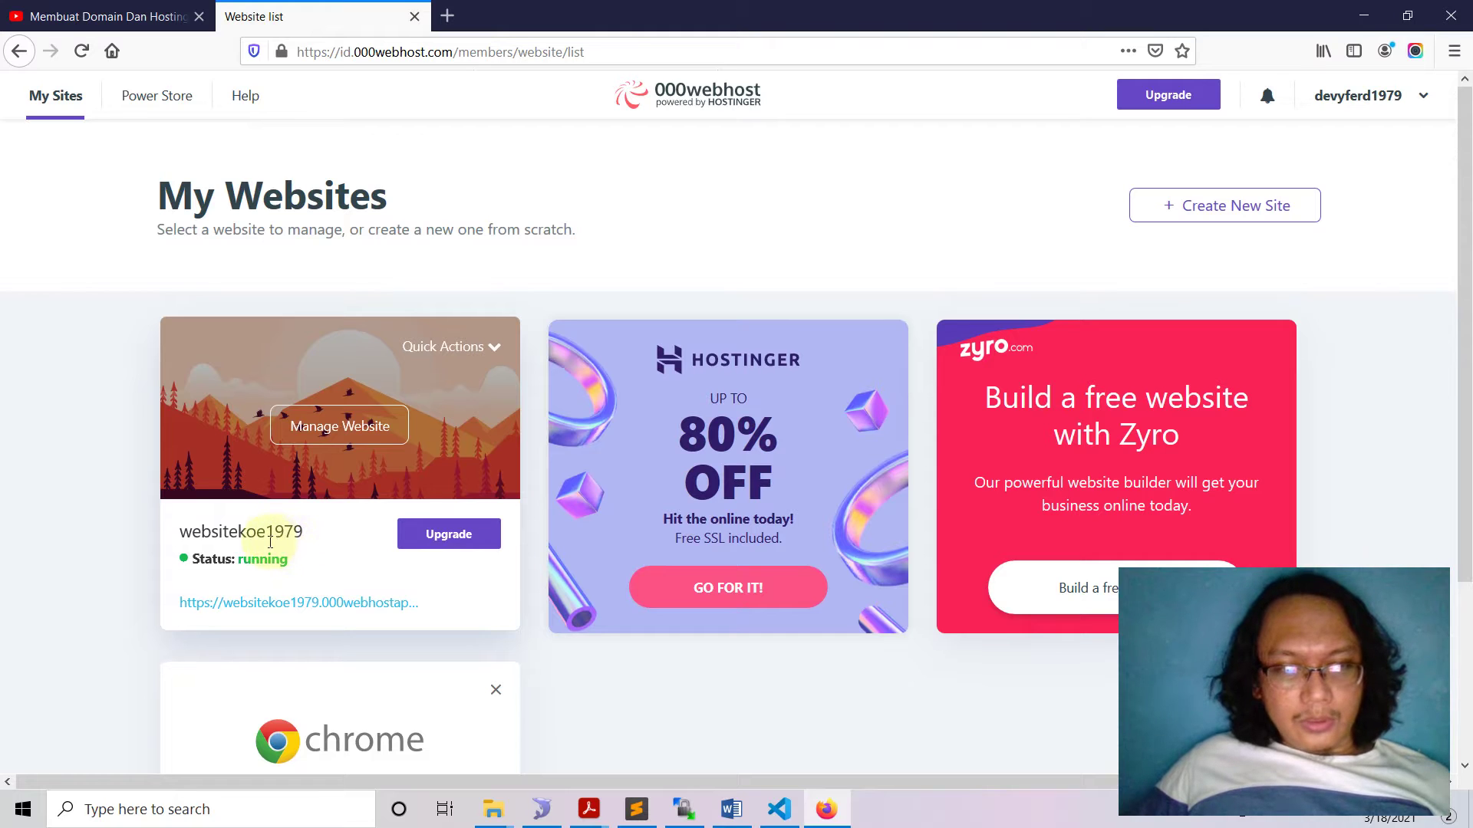
left_click(278, 612)
right_click(278, 612)
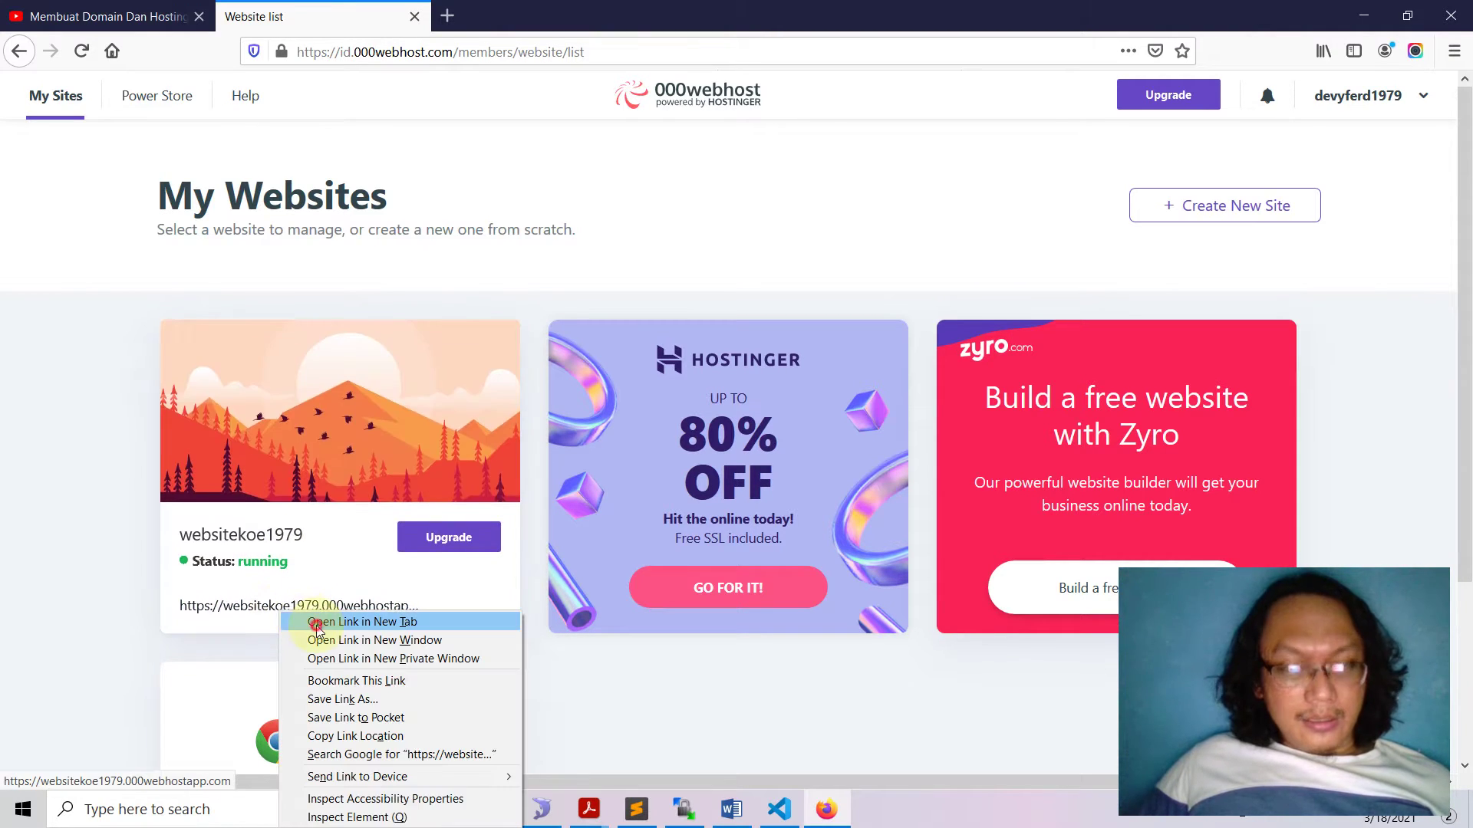
left_click(322, 622)
left_click(546, 14)
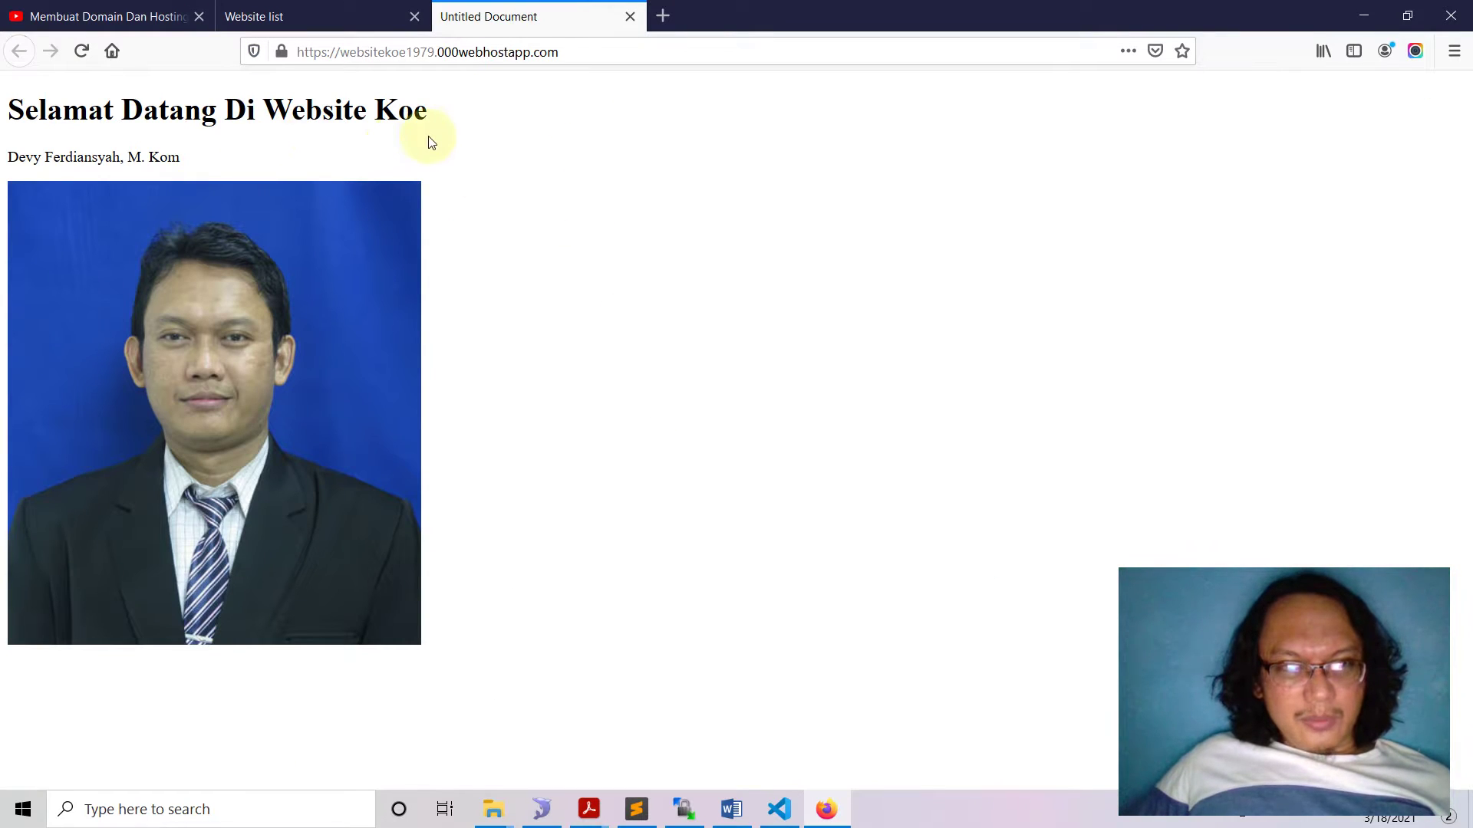
left_click_drag(198, 160, 8, 108)
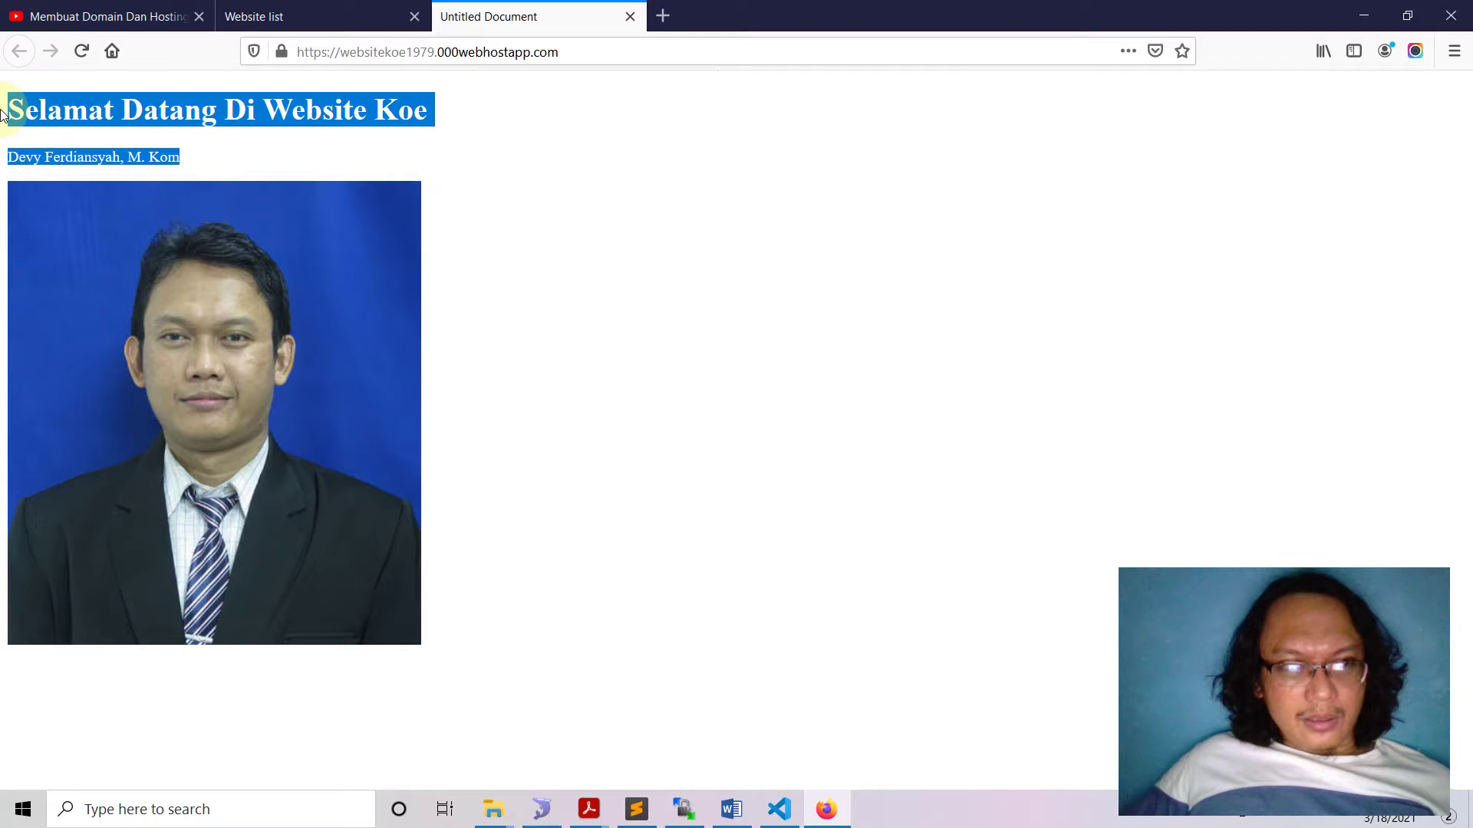
left_click(492, 231)
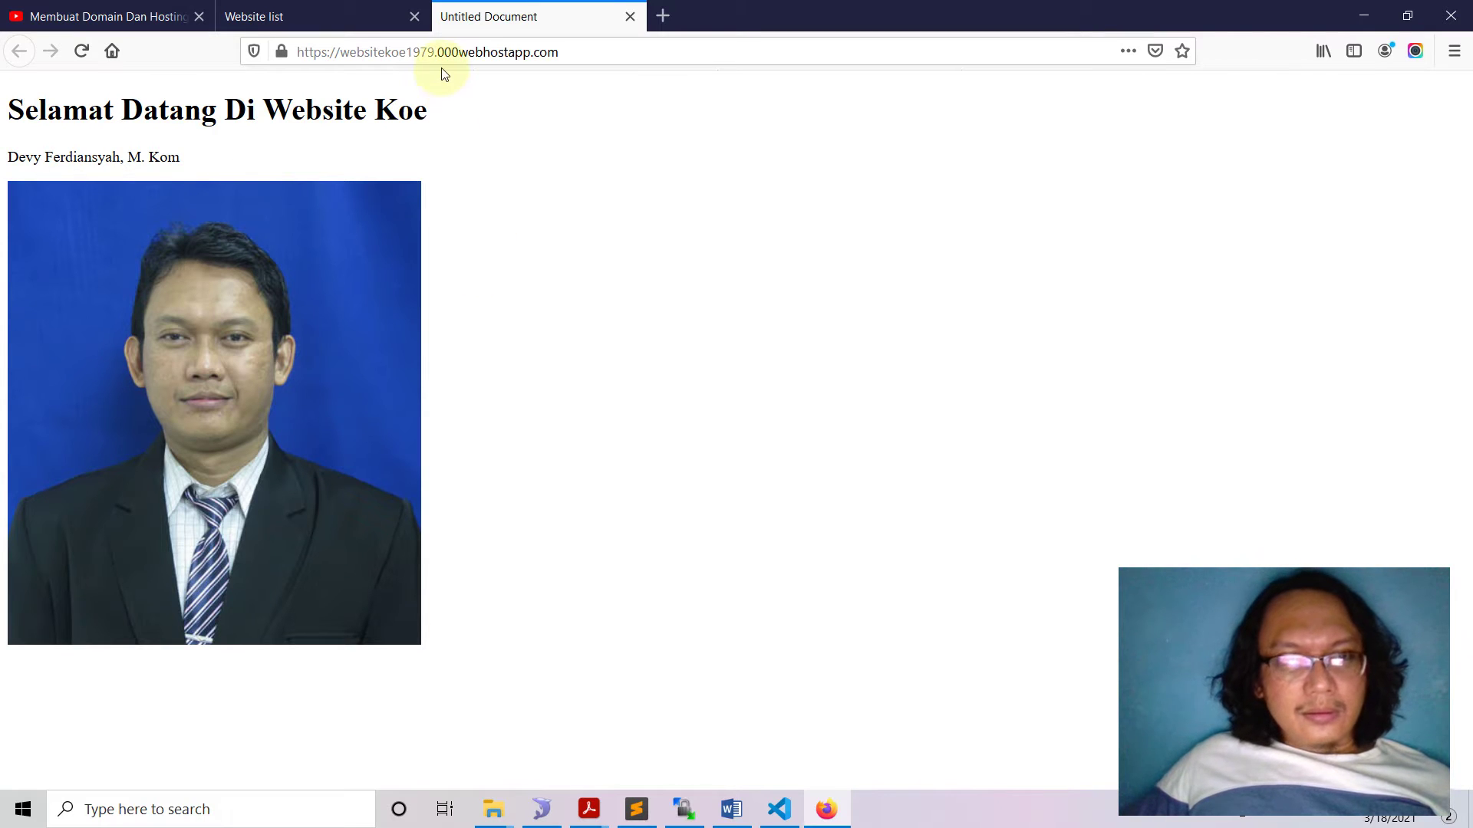
Open the list_data_customer.php page of the websitekoe1979 site
left_click(586, 56)
left_click(589, 54)
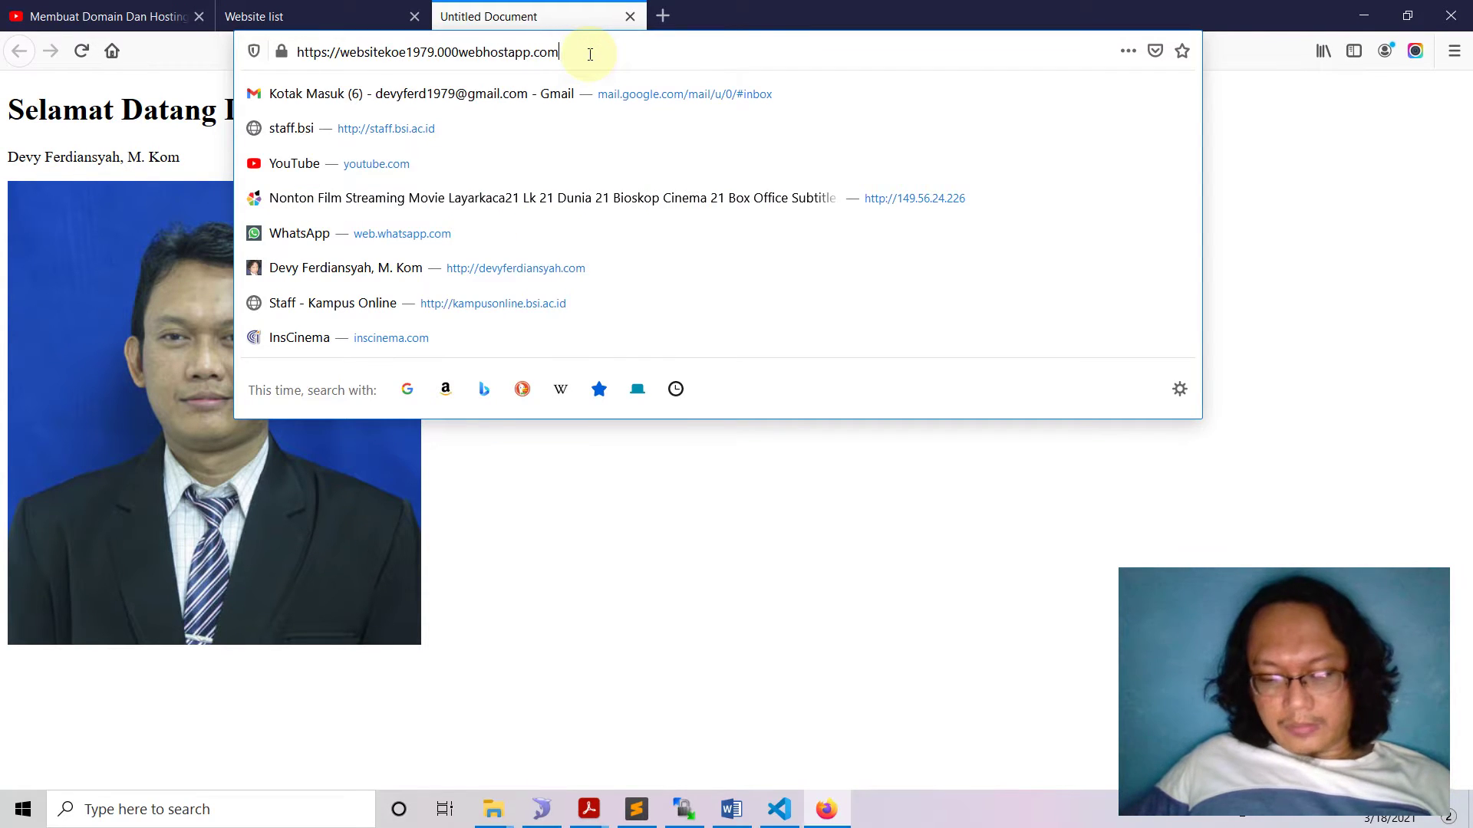
type("/")
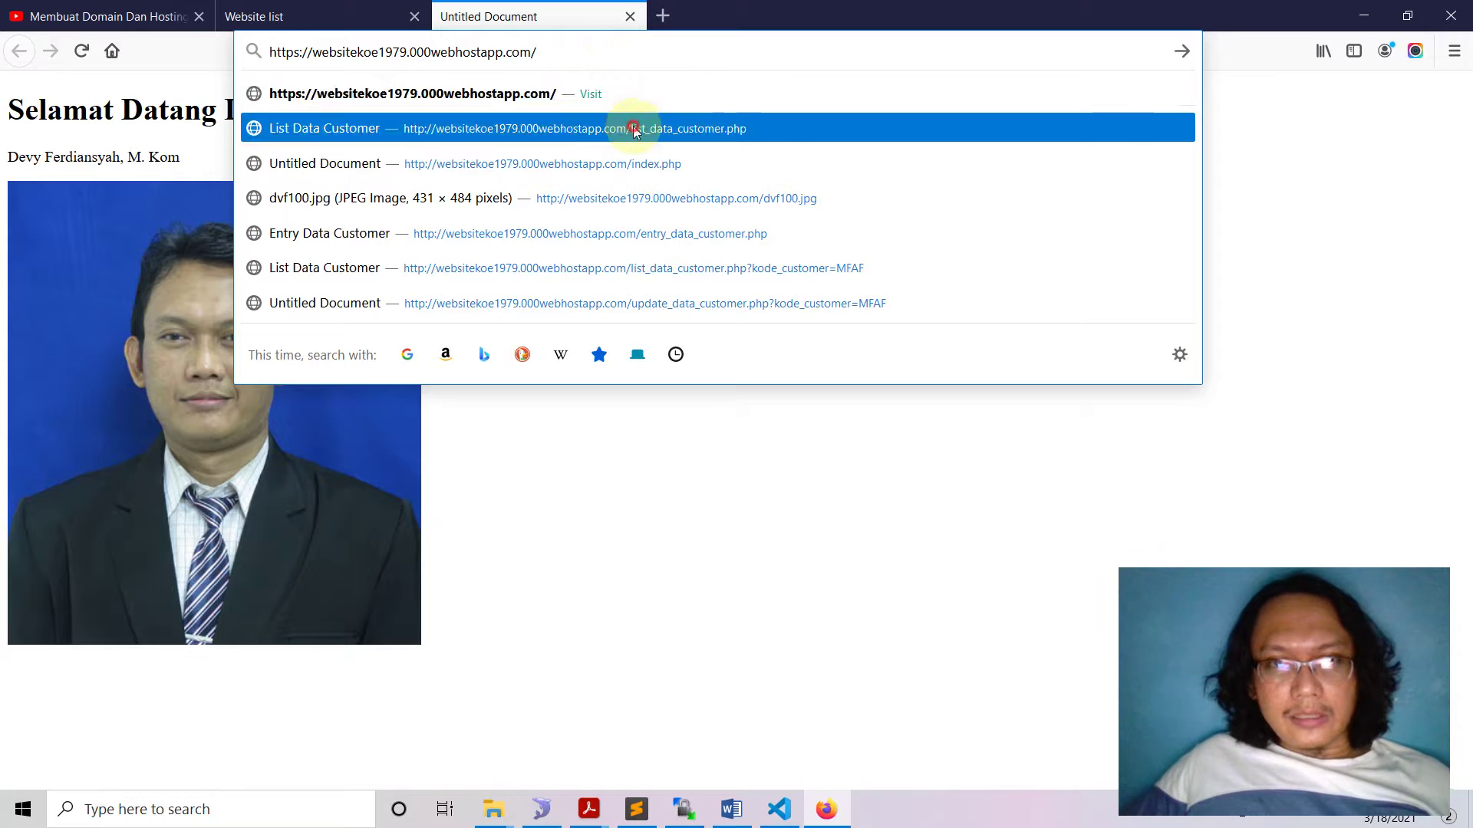
left_click(634, 126)
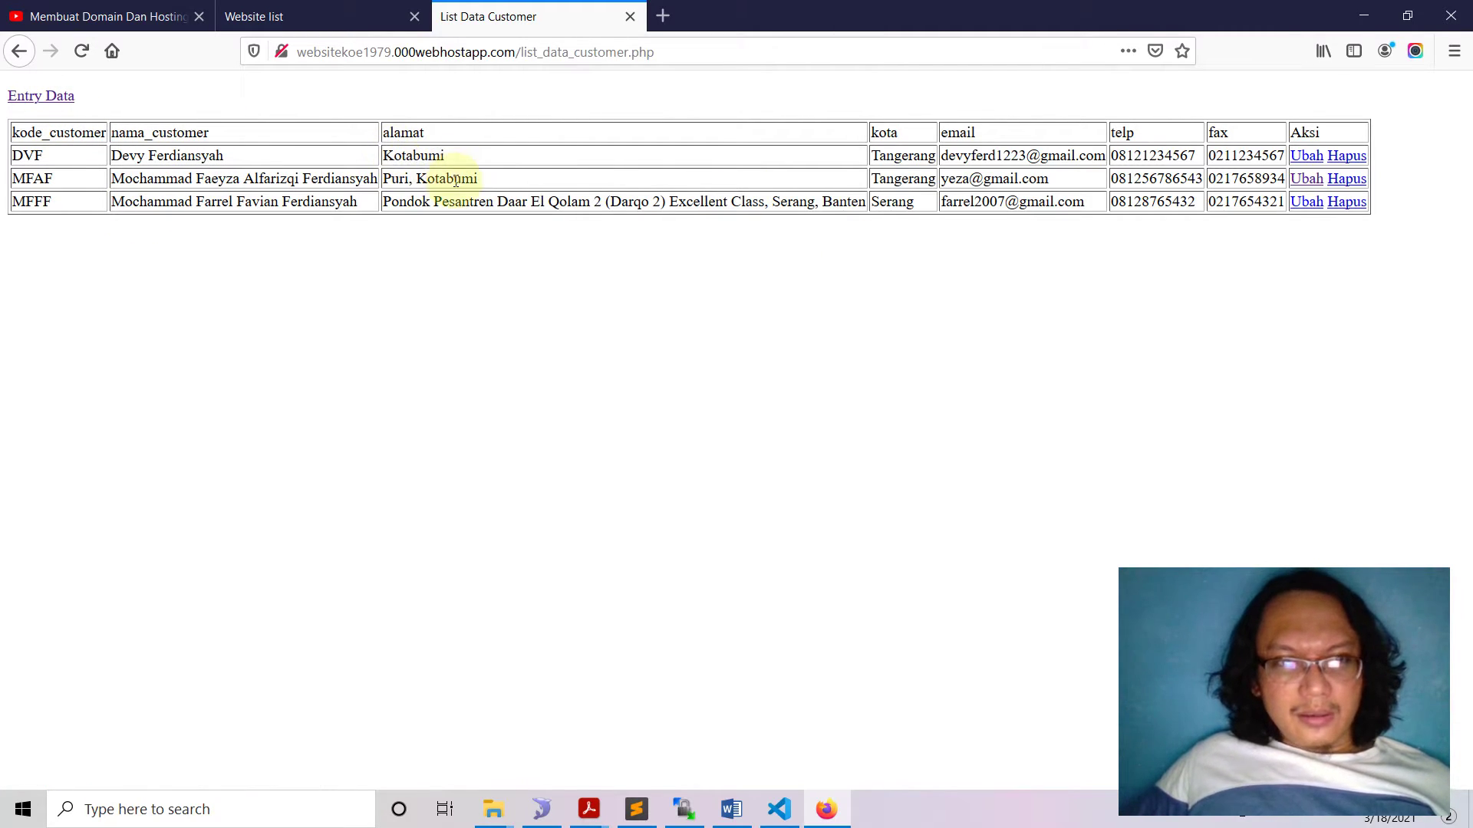
Add the city to the address of the first customer in the list and save the updated record
left_click(1307, 157)
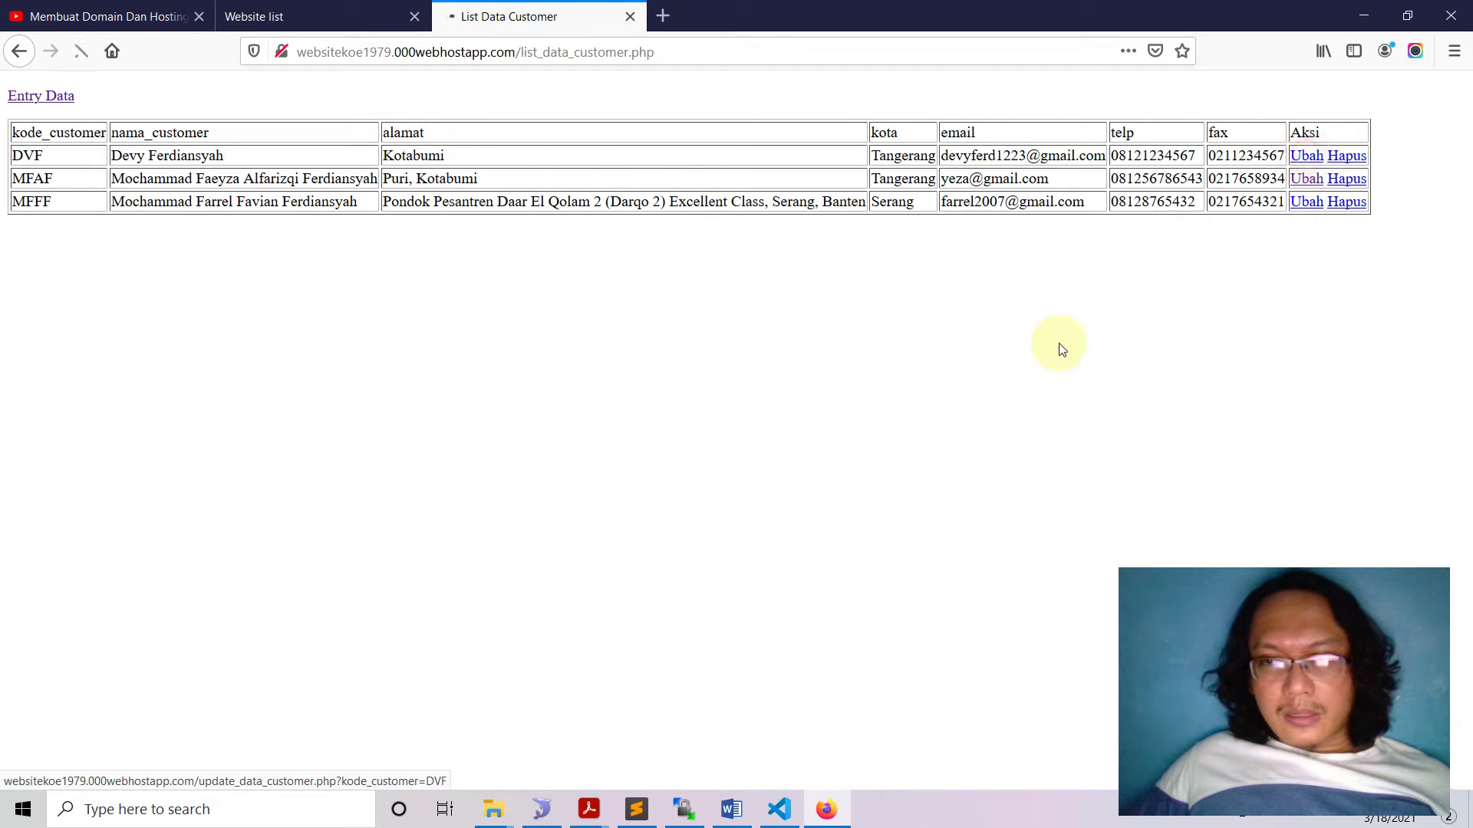
left_click(686, 185)
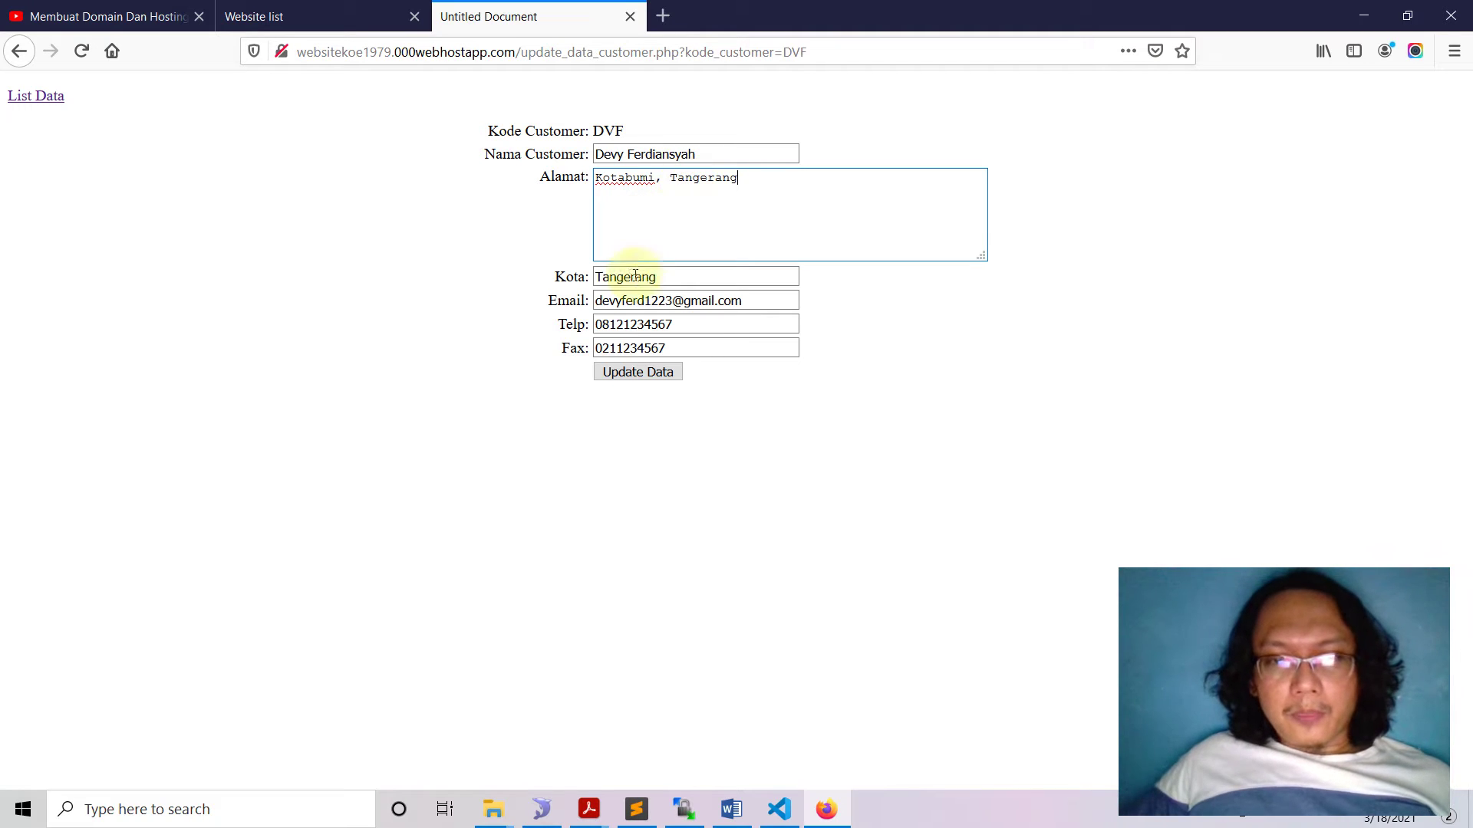
left_click(618, 376)
left_click_drag(522, 158, 421, 157)
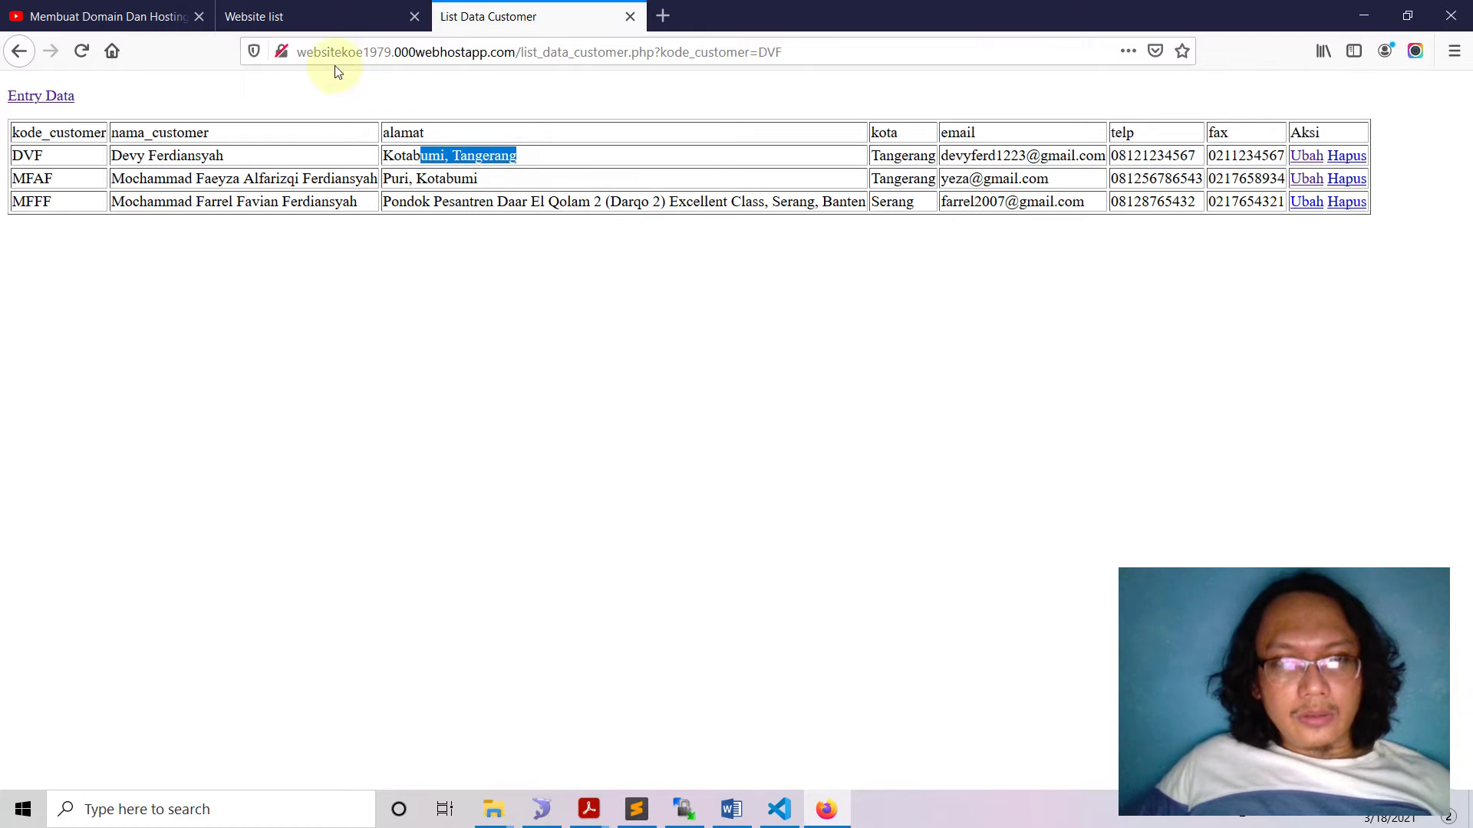
double_click(323, 56)
left_click(379, 56)
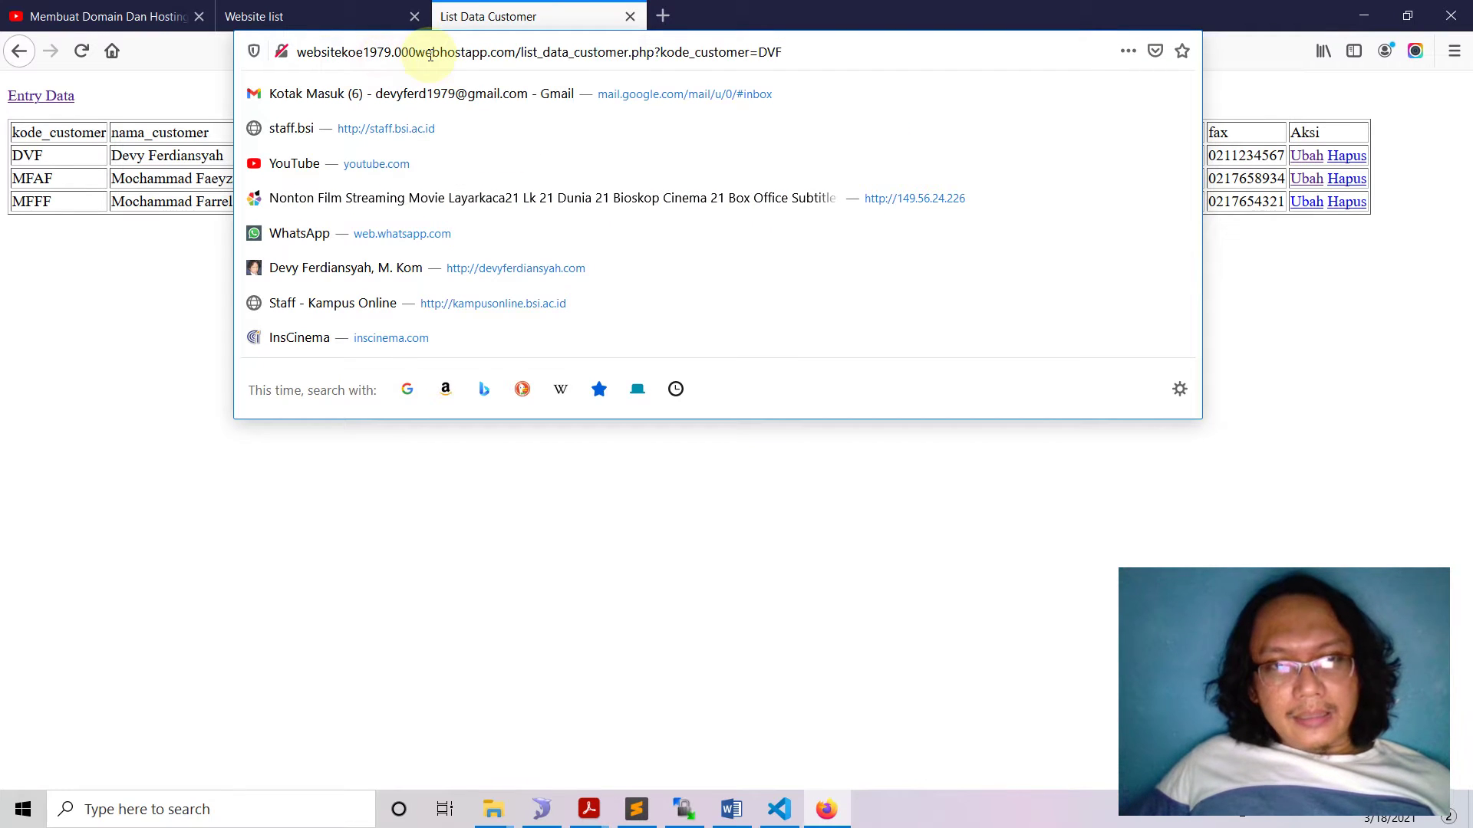
left_click(136, 89)
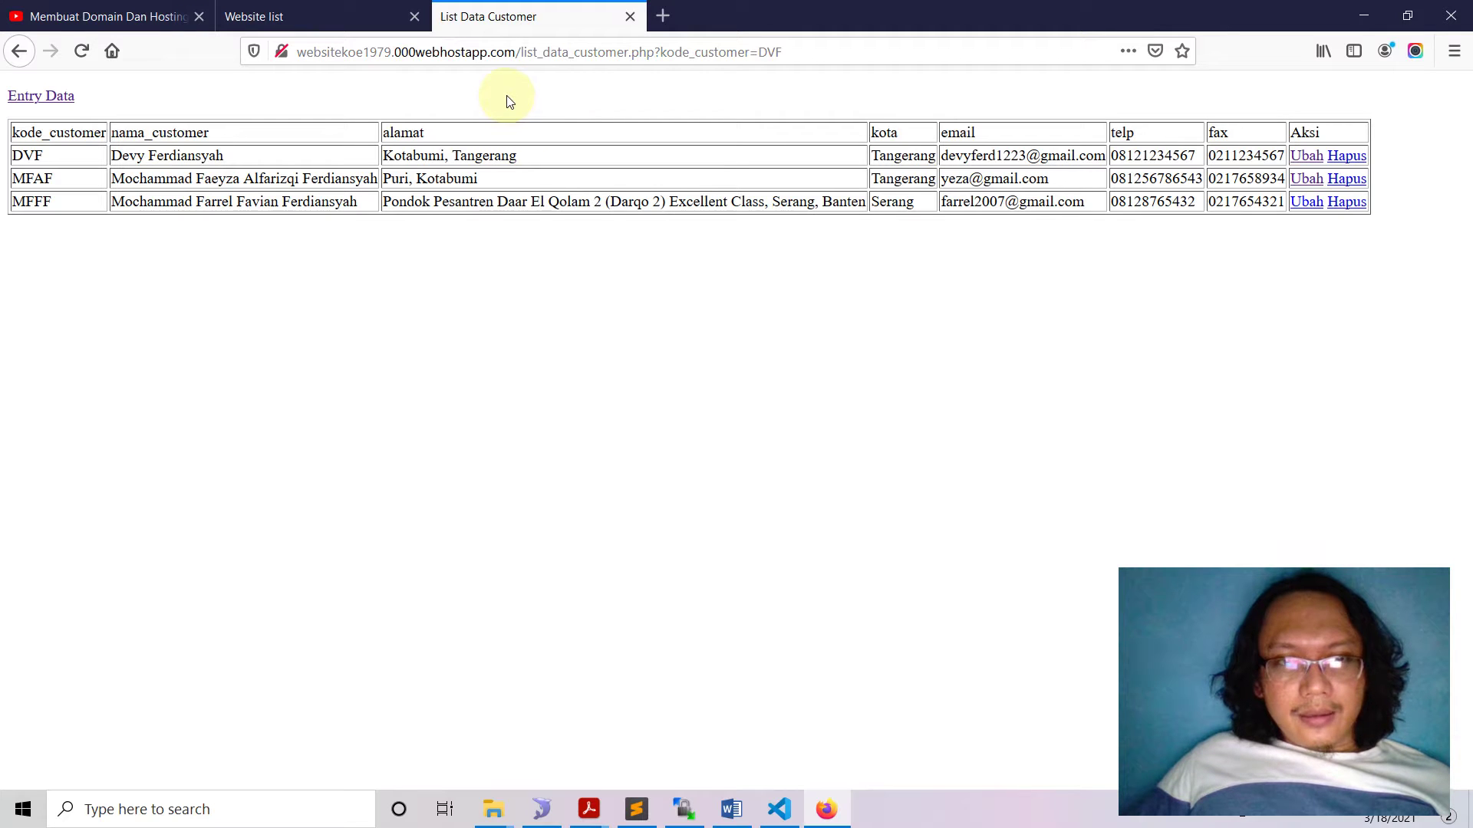
Return to the 000webhost website list and open the management dashboard of websitekoe1979, re-entering the members area if it stalls
left_click(312, 20)
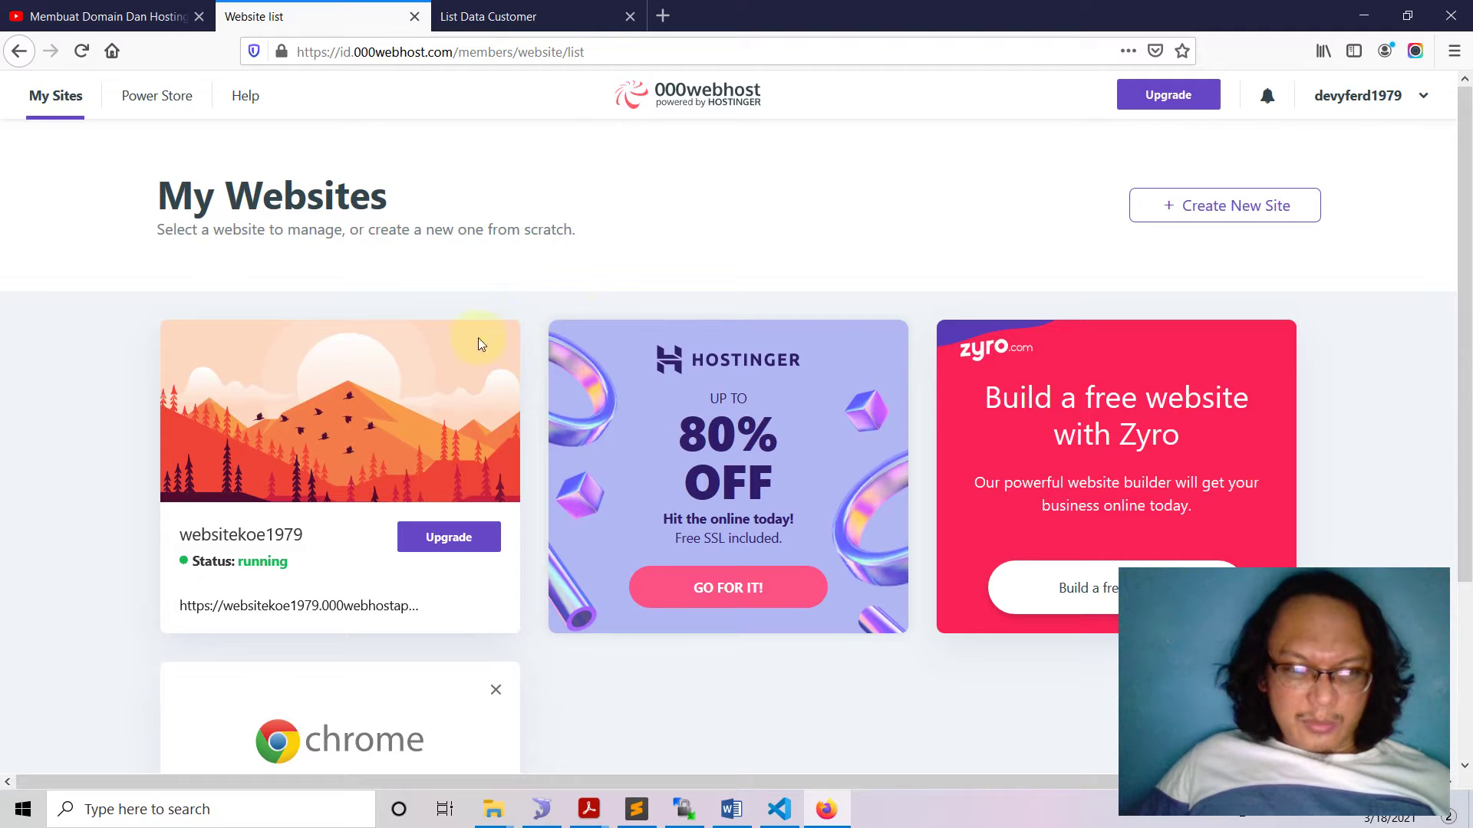
double_click(275, 561)
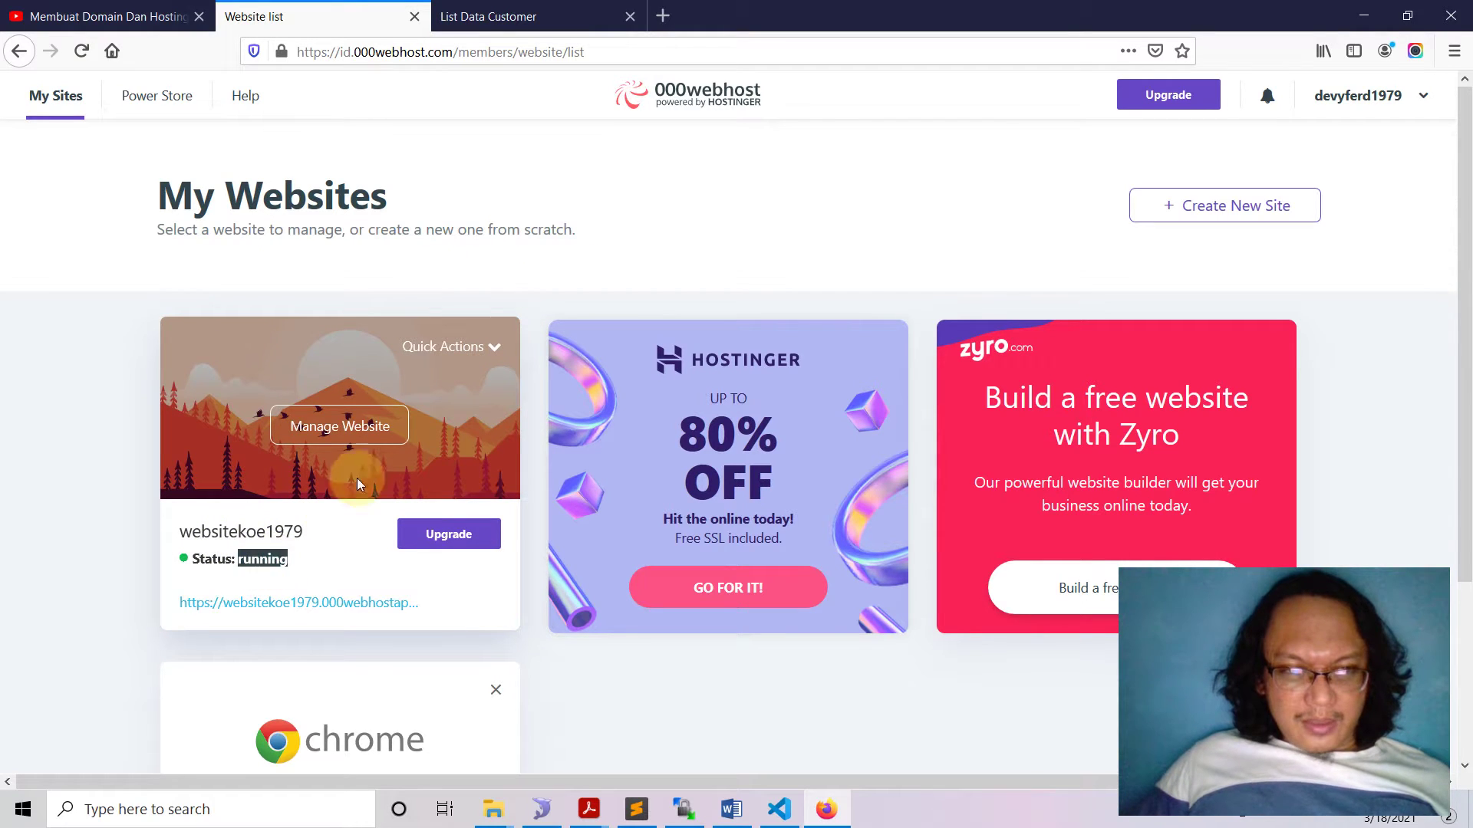
left_click(336, 428)
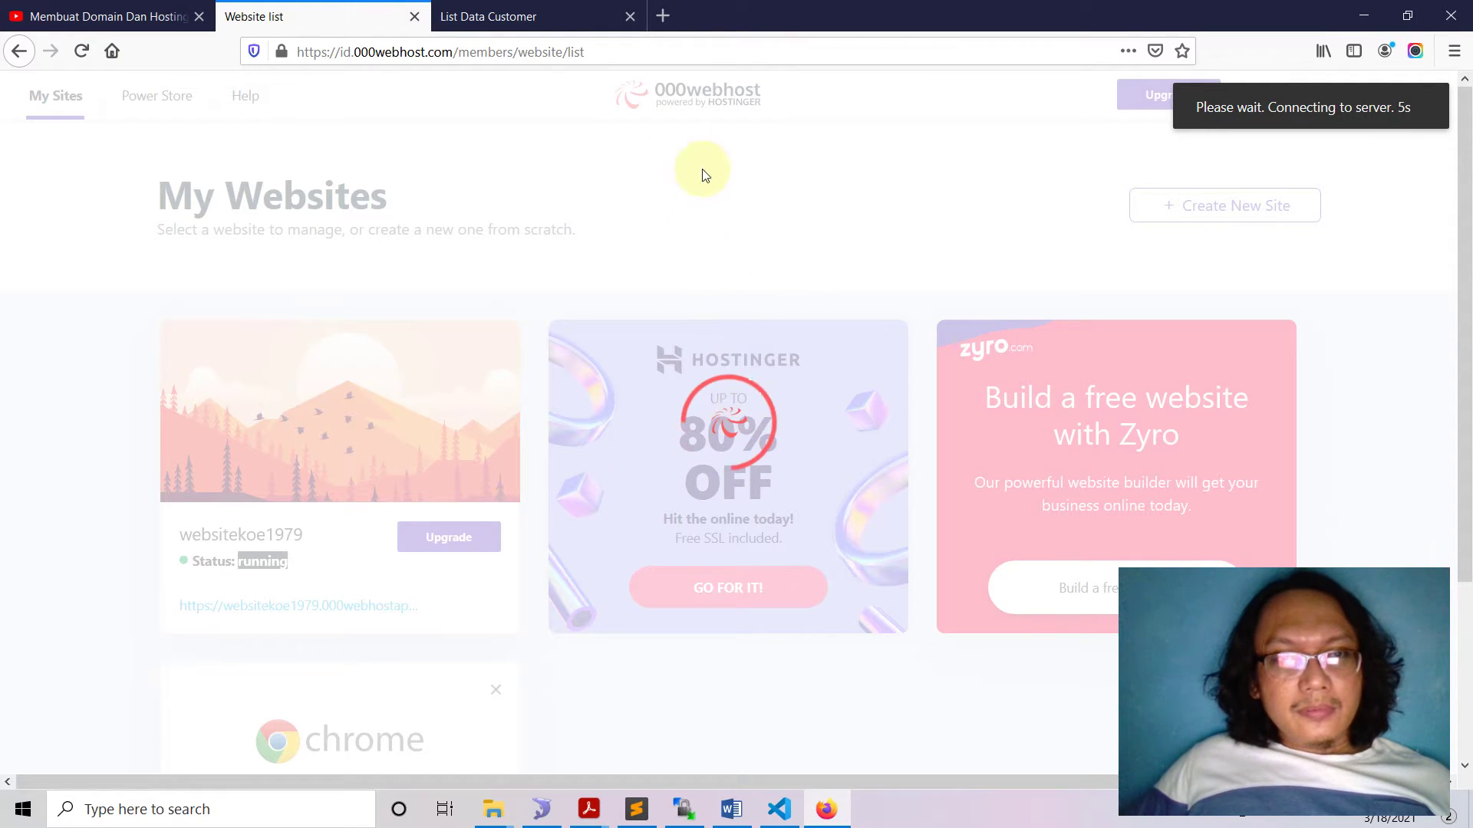
left_click(19, 53)
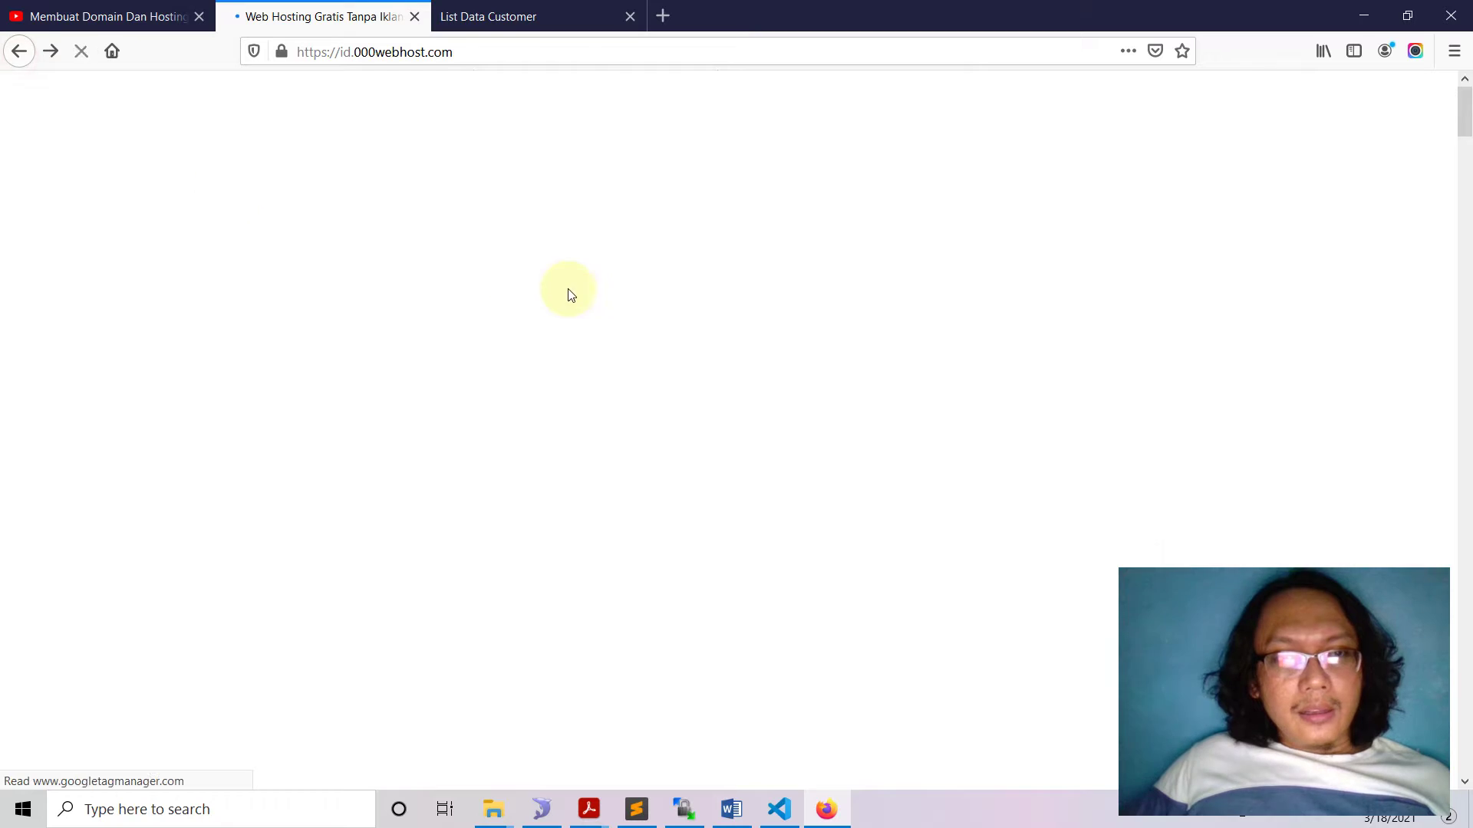
left_click(988, 122)
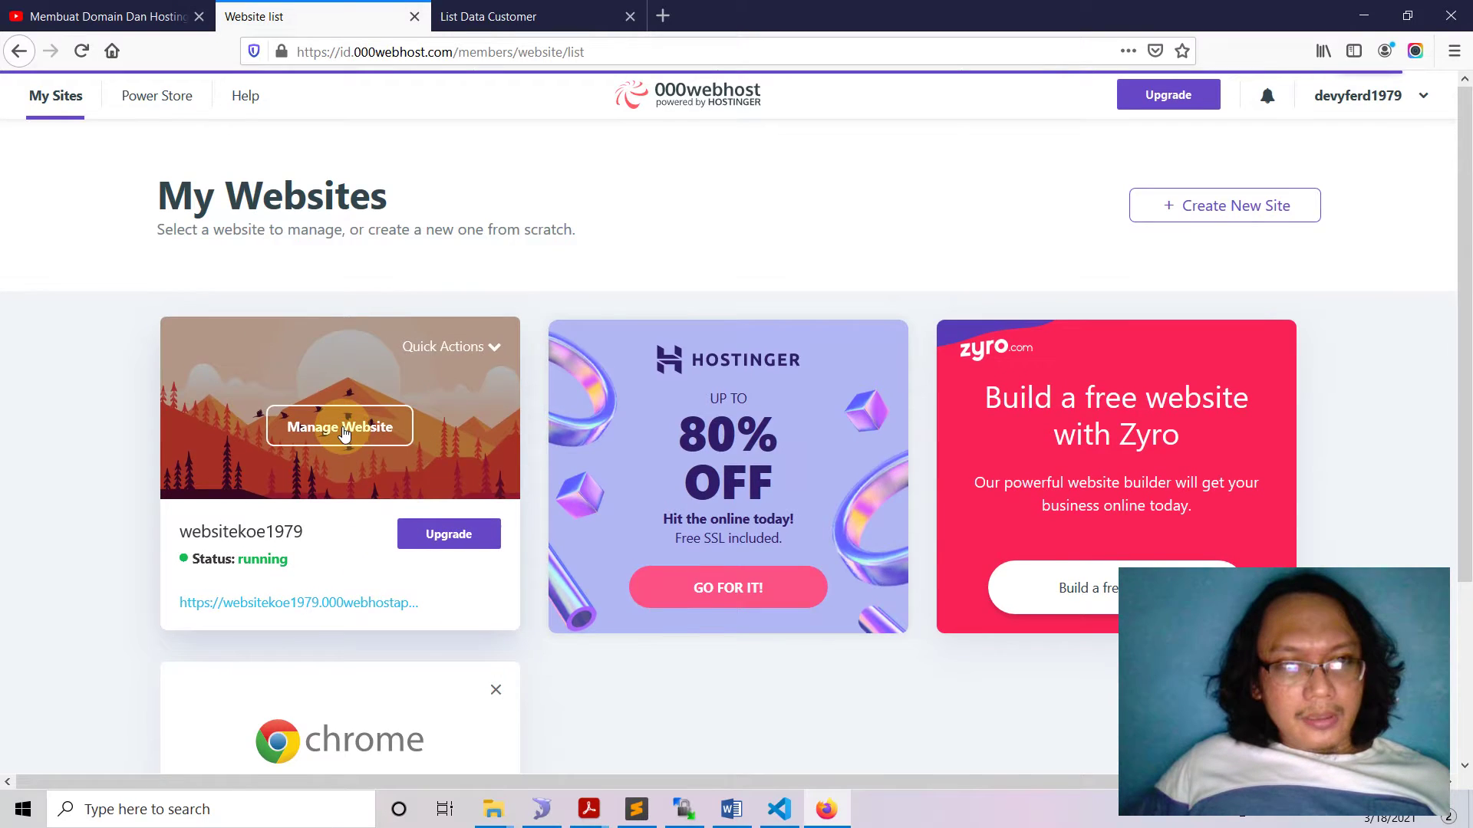
left_click(343, 429)
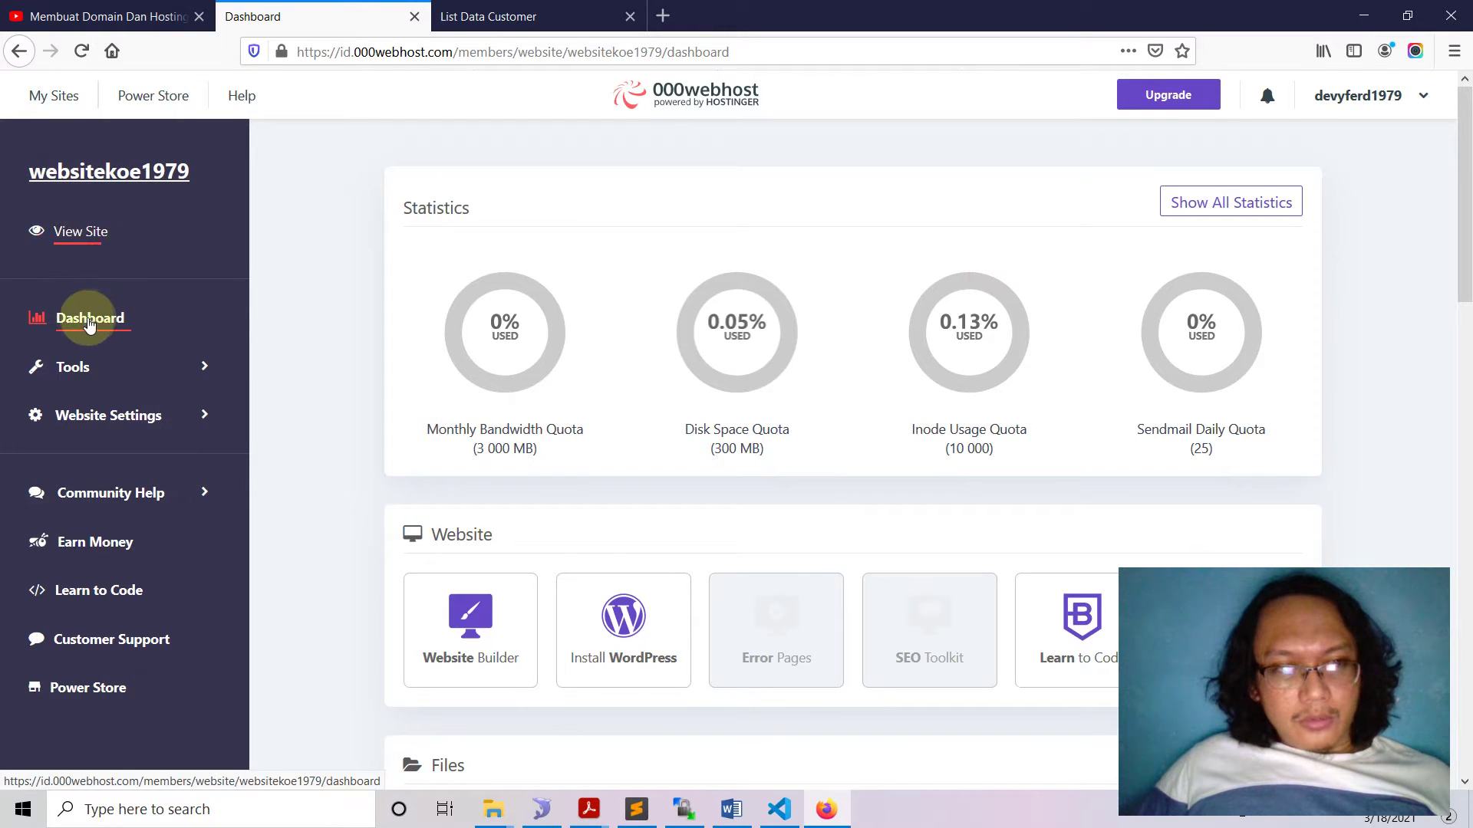
Open the site's Database Manager, review the inventory database's name, user and host, and launch phpMyAdmin for it
left_click(208, 373)
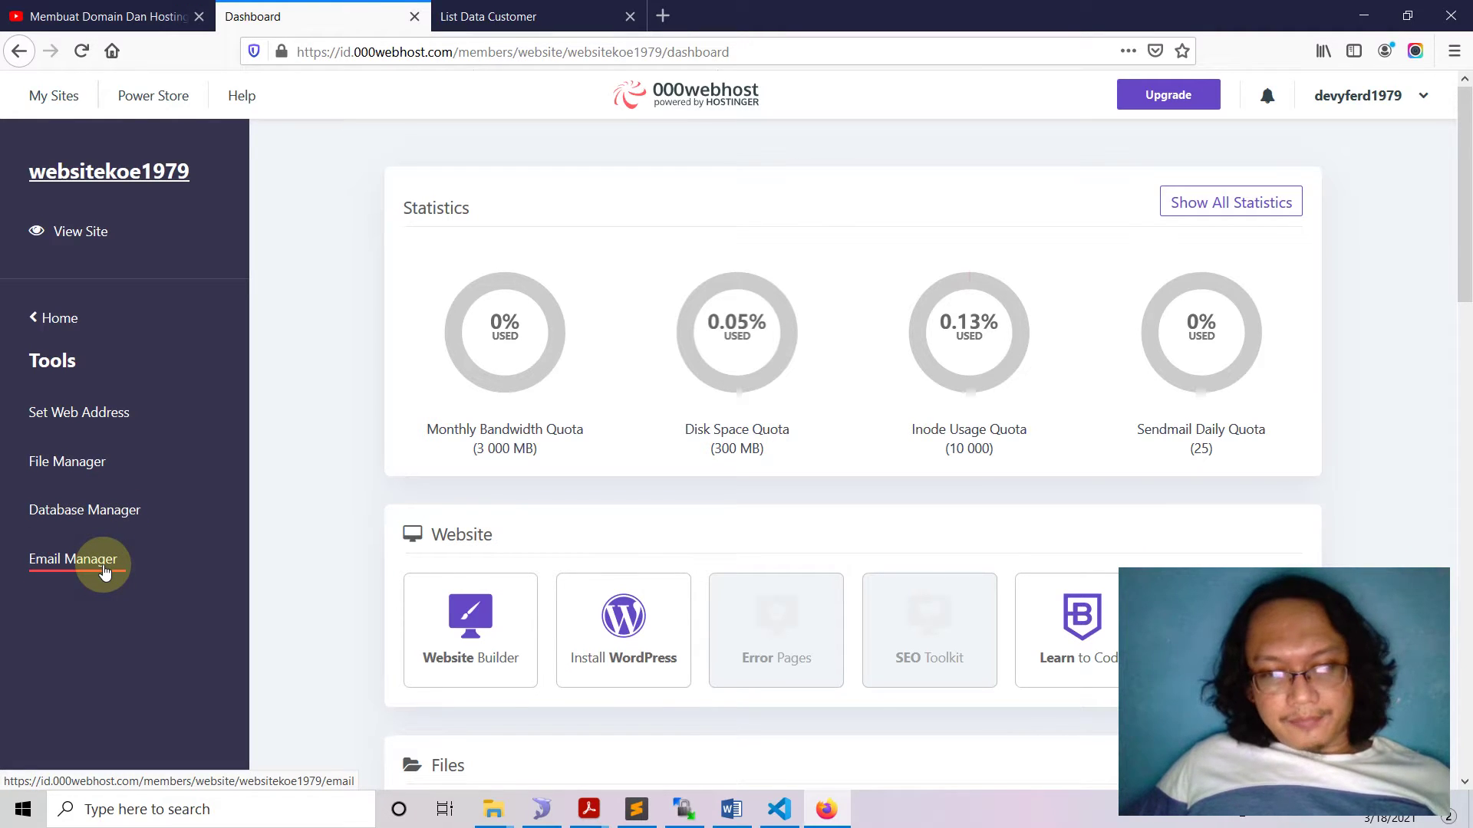
left_click(95, 519)
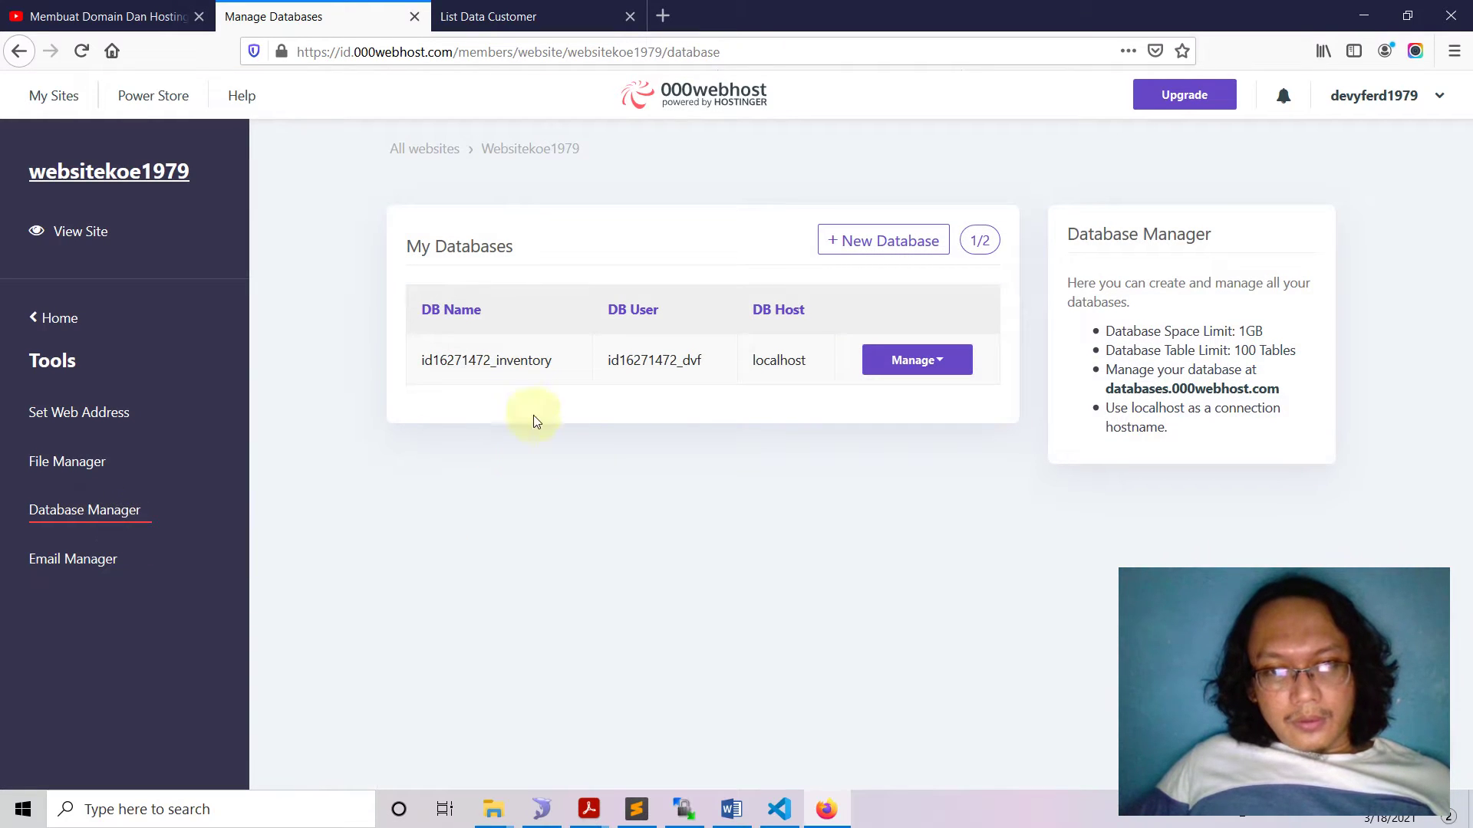
double_click(461, 359)
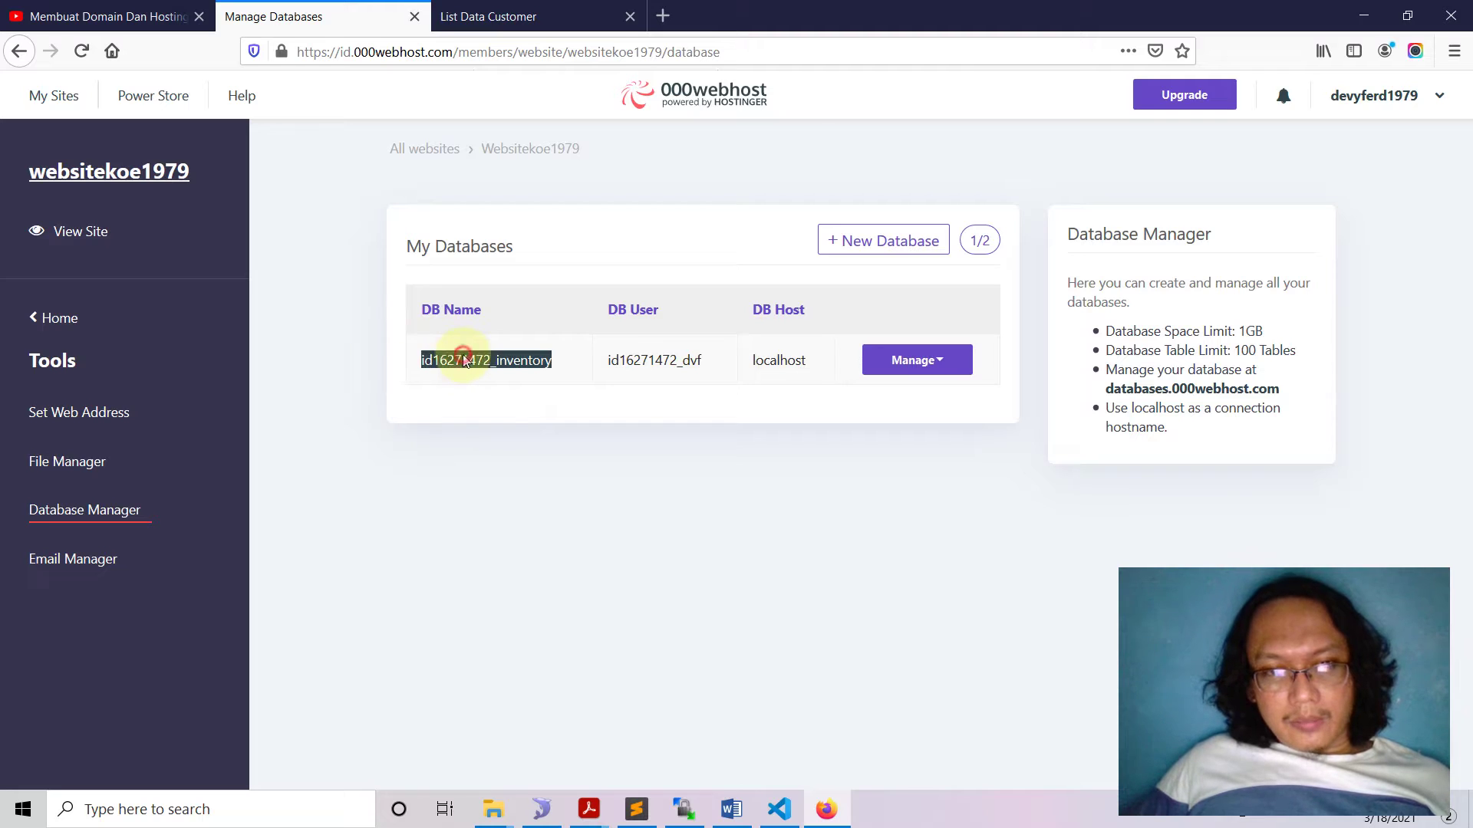
double_click(642, 359)
double_click(771, 359)
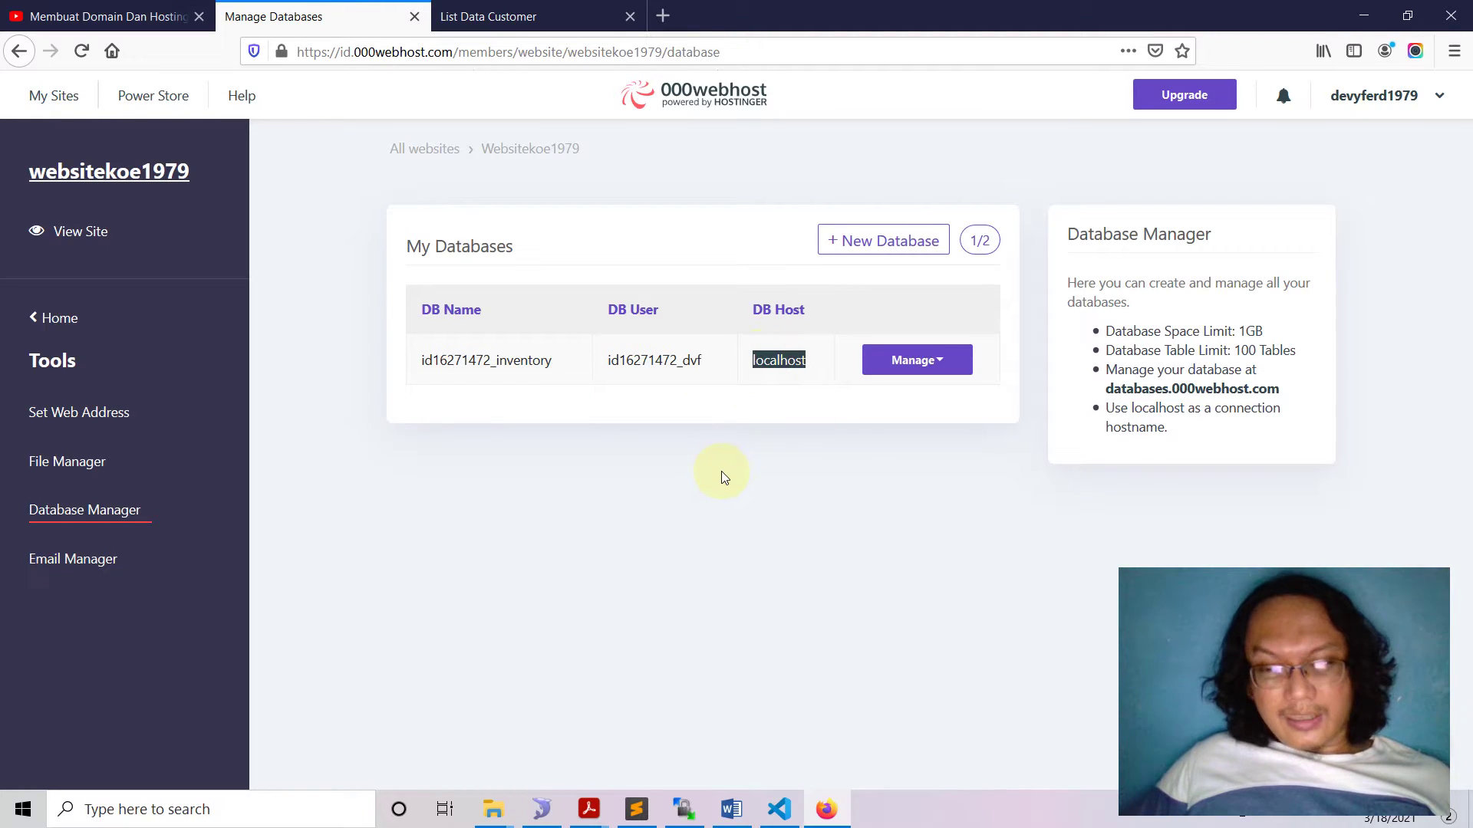
left_click(943, 369)
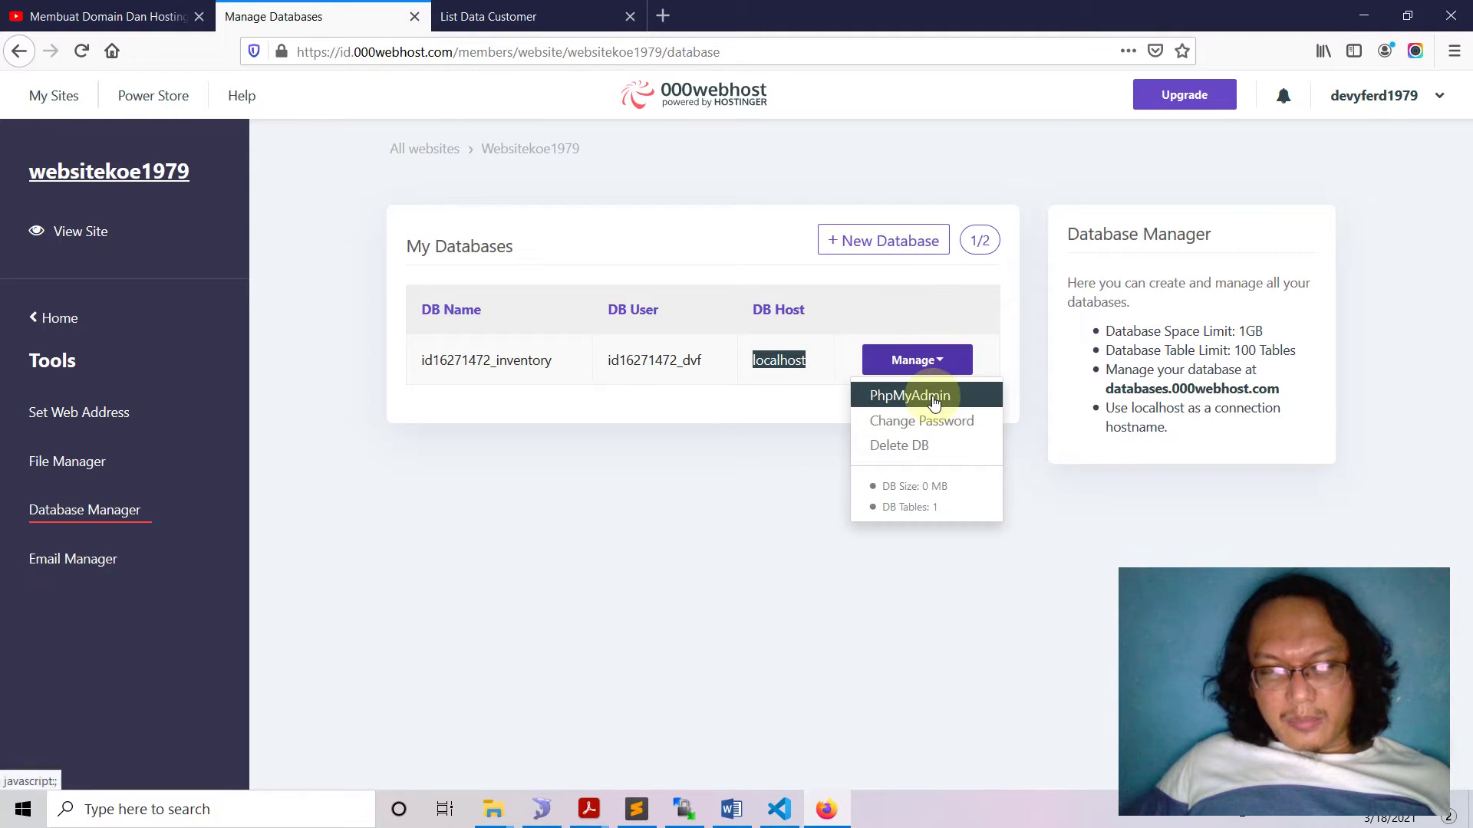
left_click(934, 402)
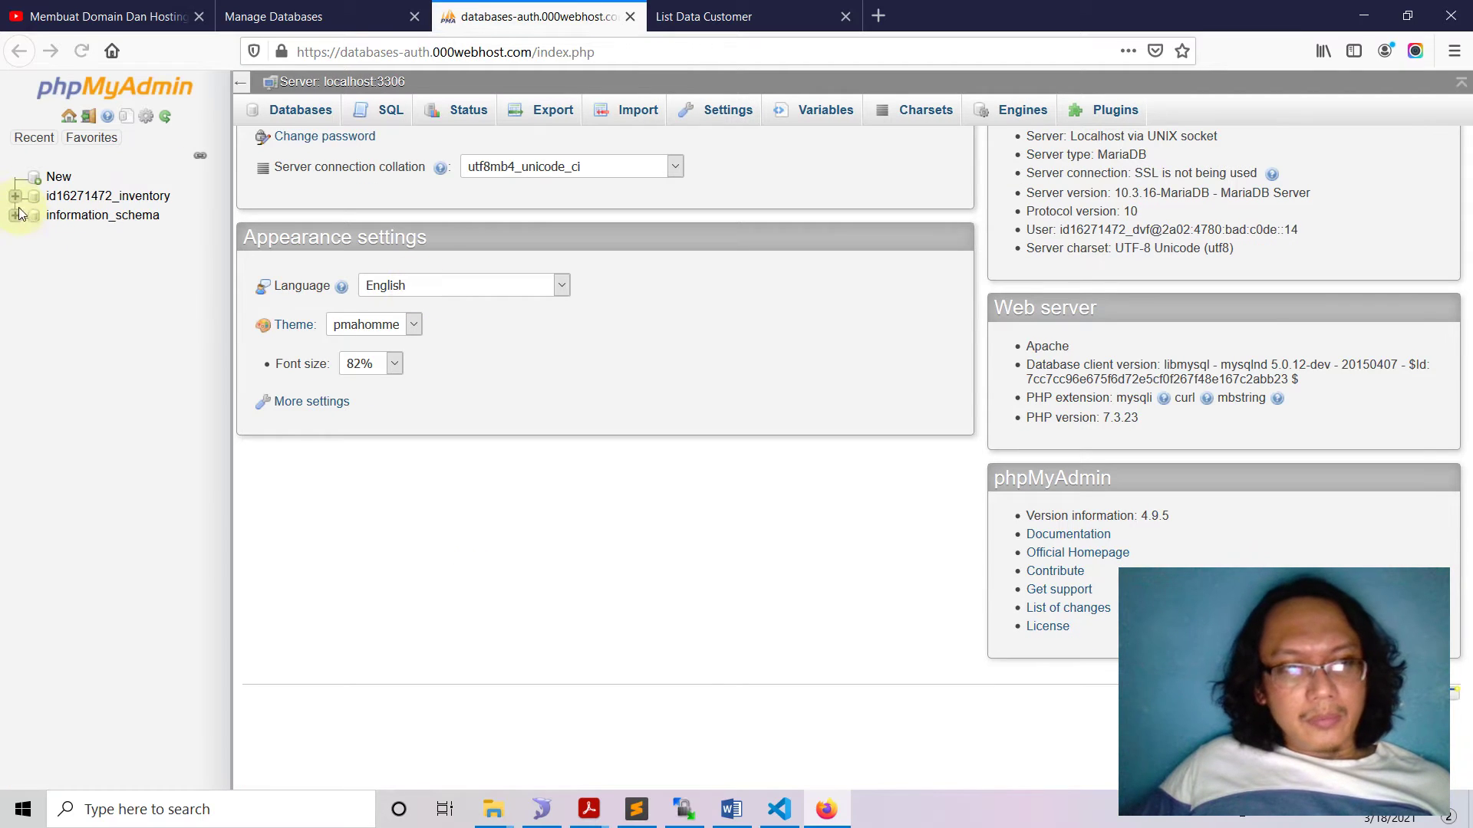
Browse the customer table of the inventory database in phpMyAdmin and check the database host in the 000webhost Database Manager
left_click(15, 196)
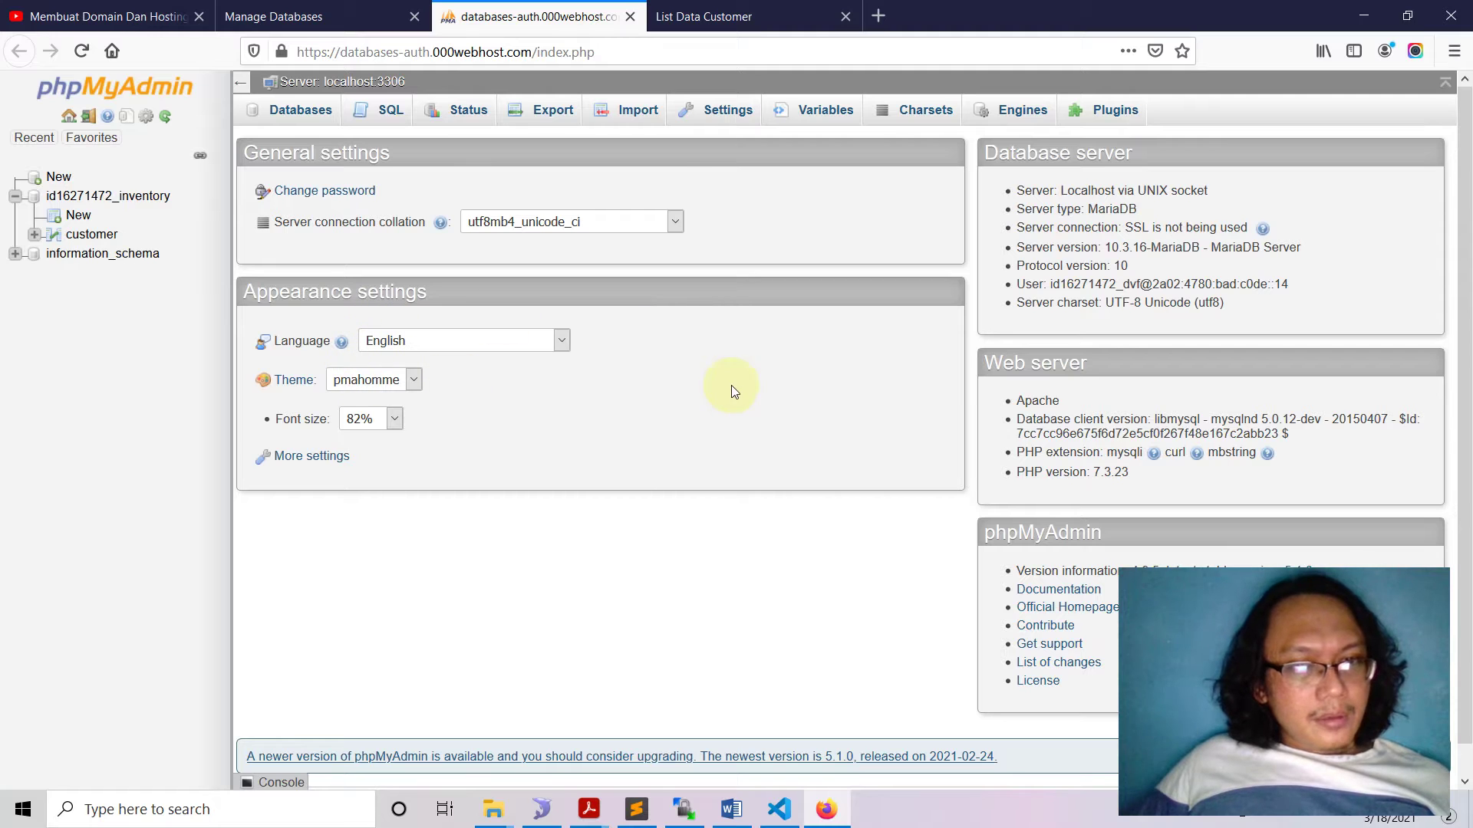
left_click(85, 238)
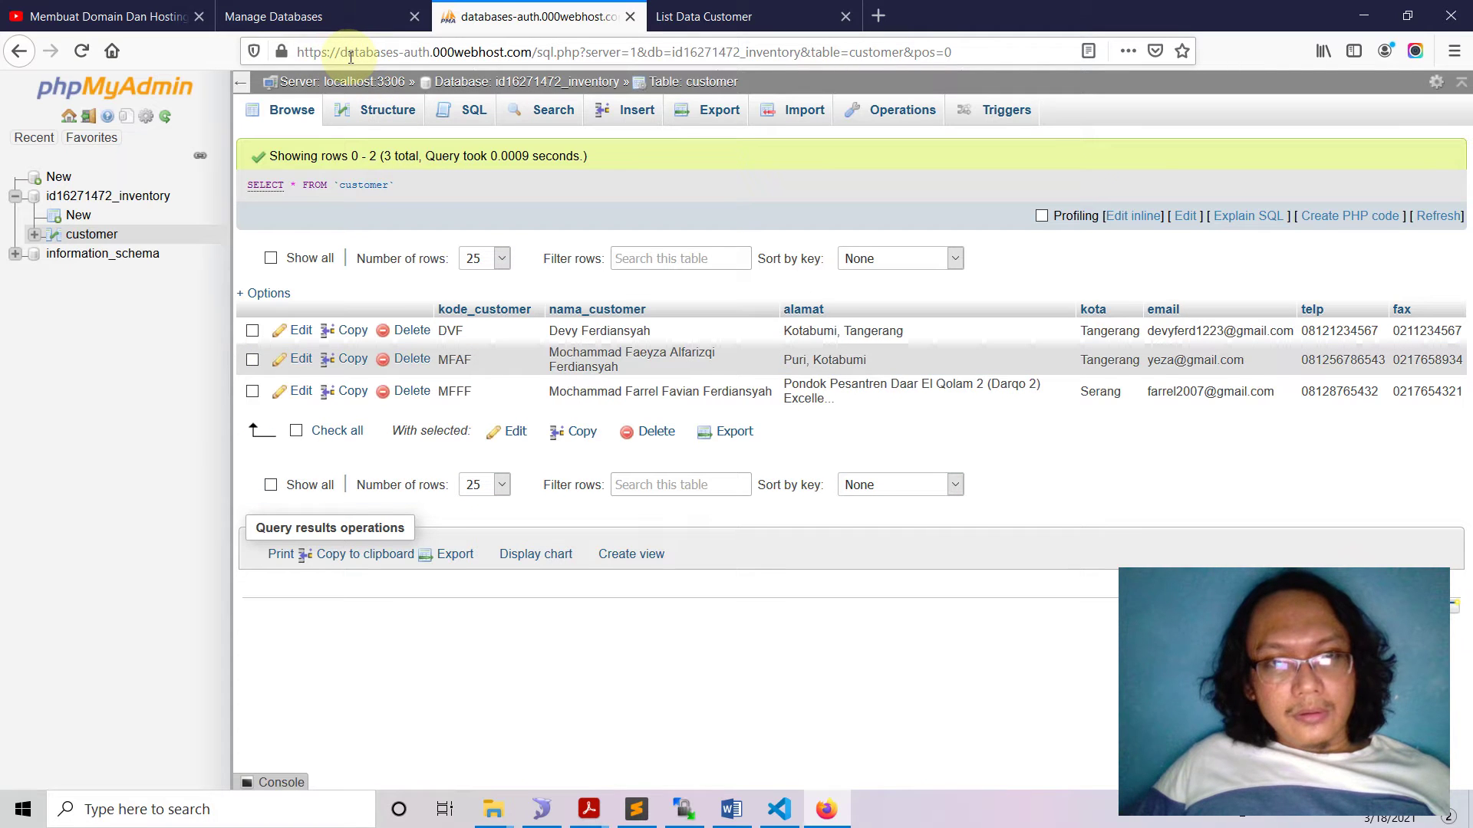
left_click(289, 16)
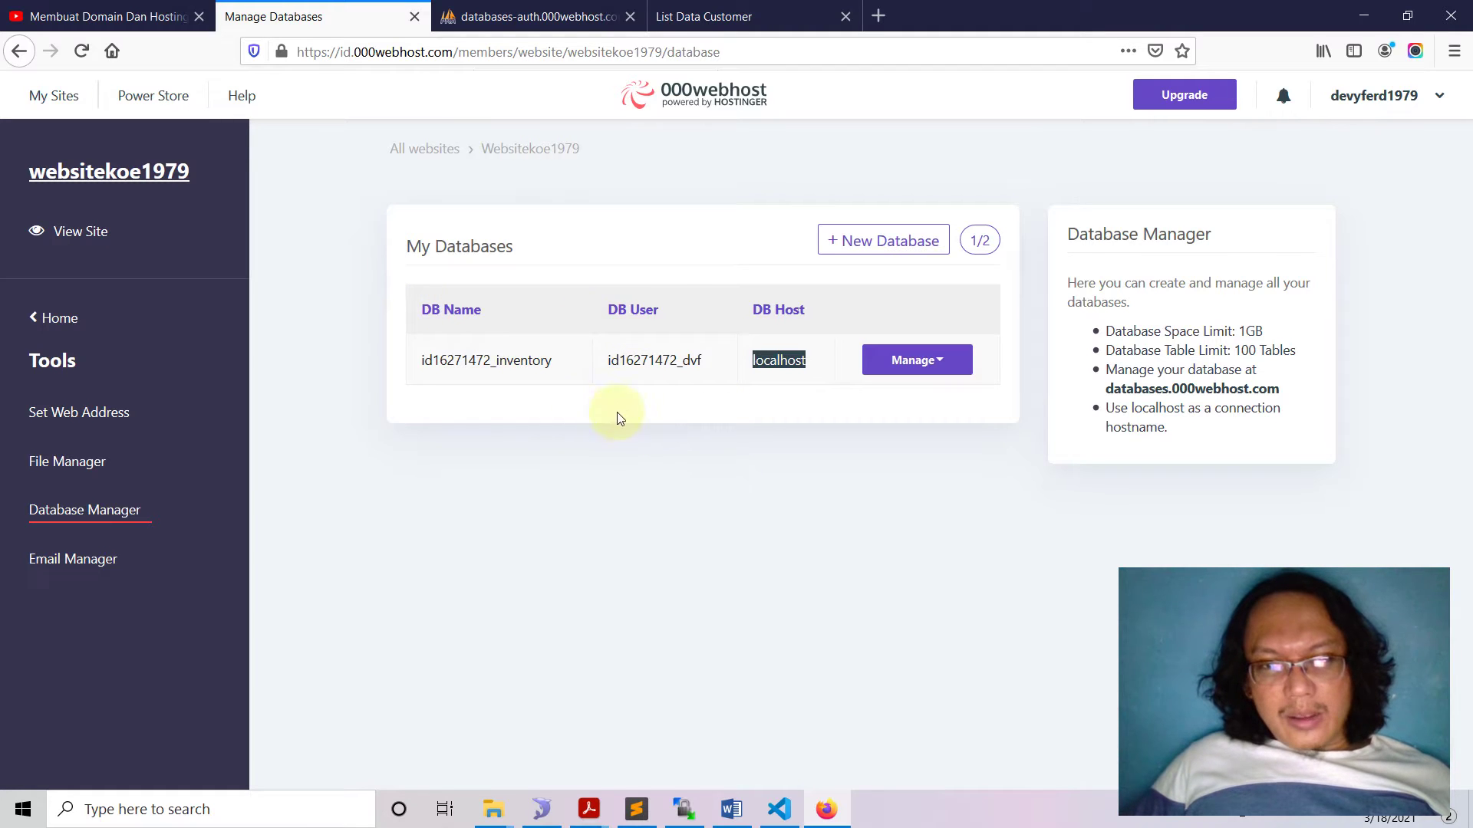
left_click(537, 16)
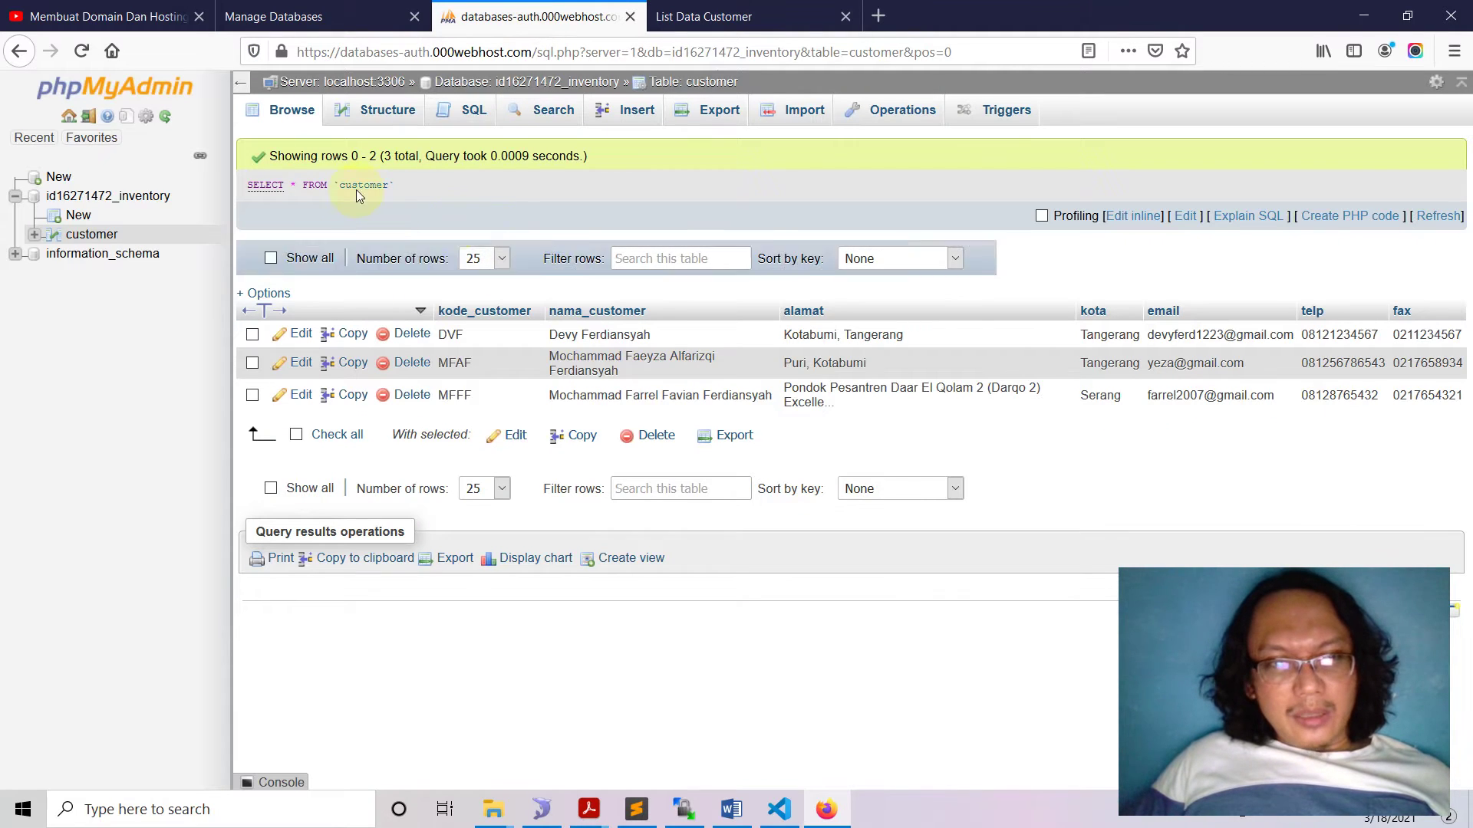
Switch to SQLyog to view its open connections and return to the phpMyAdmin page to inspect its web address
left_click(558, 813)
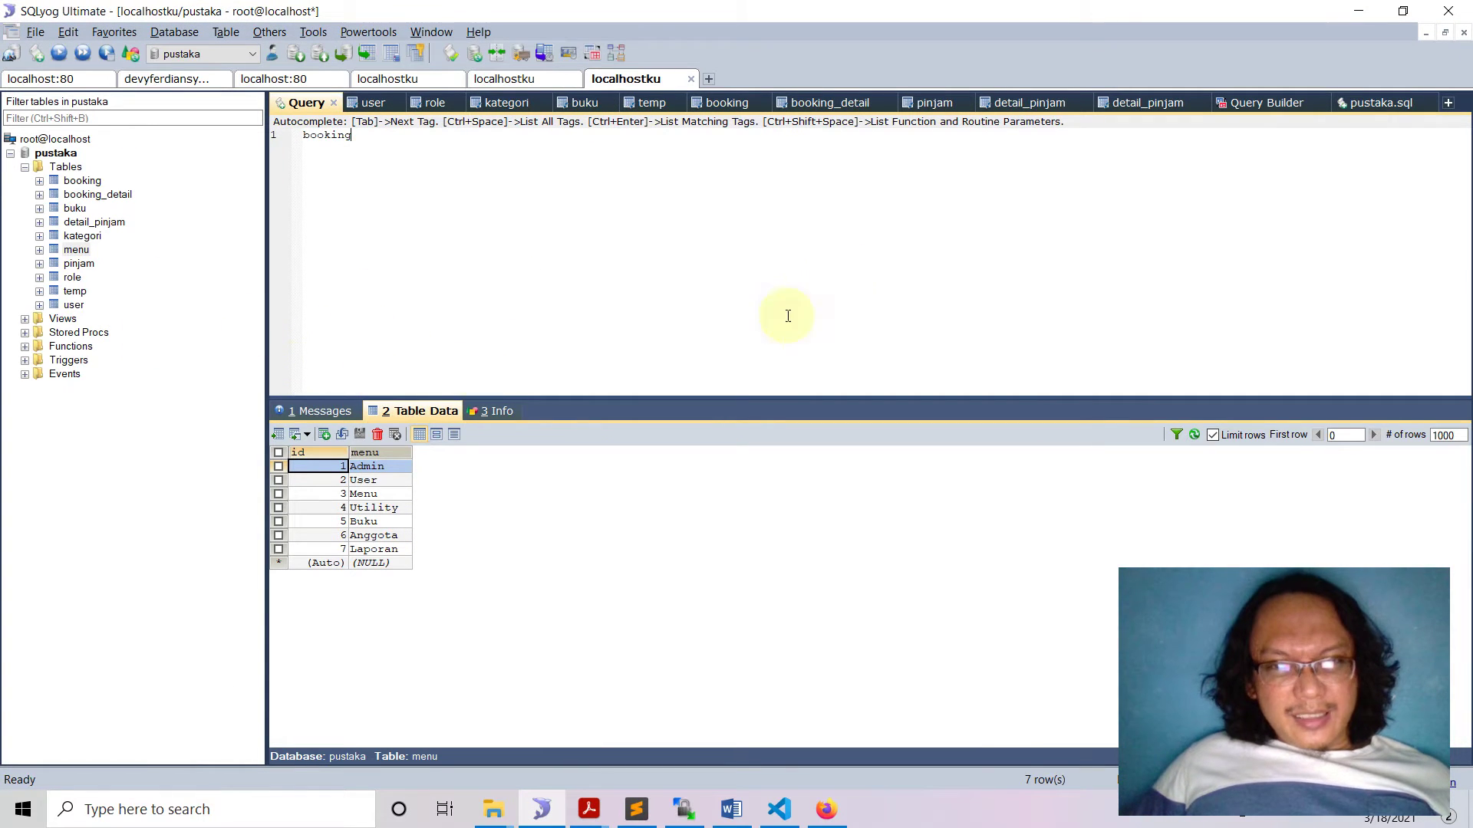
left_click(826, 809)
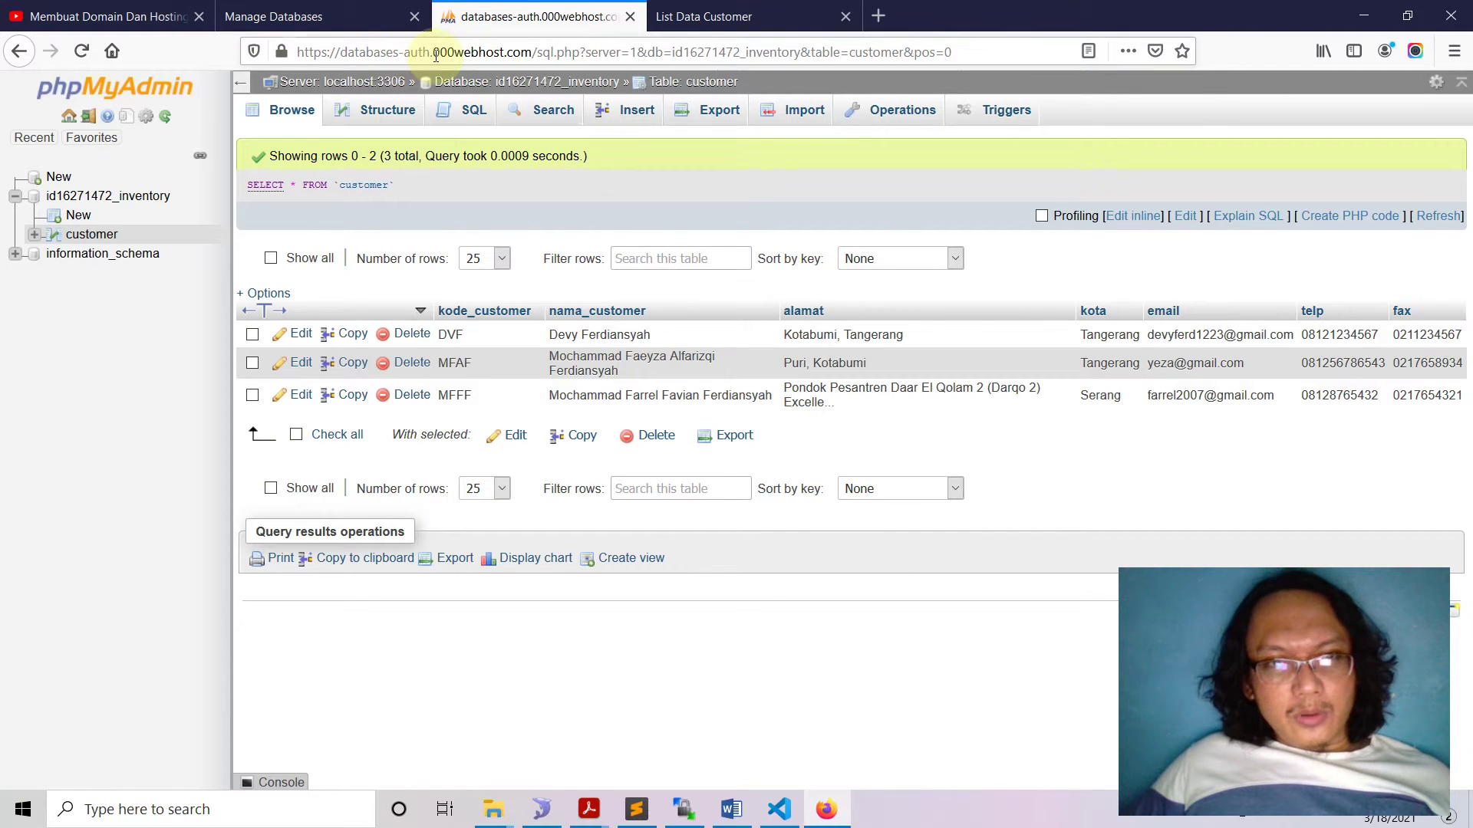
left_click(515, 54)
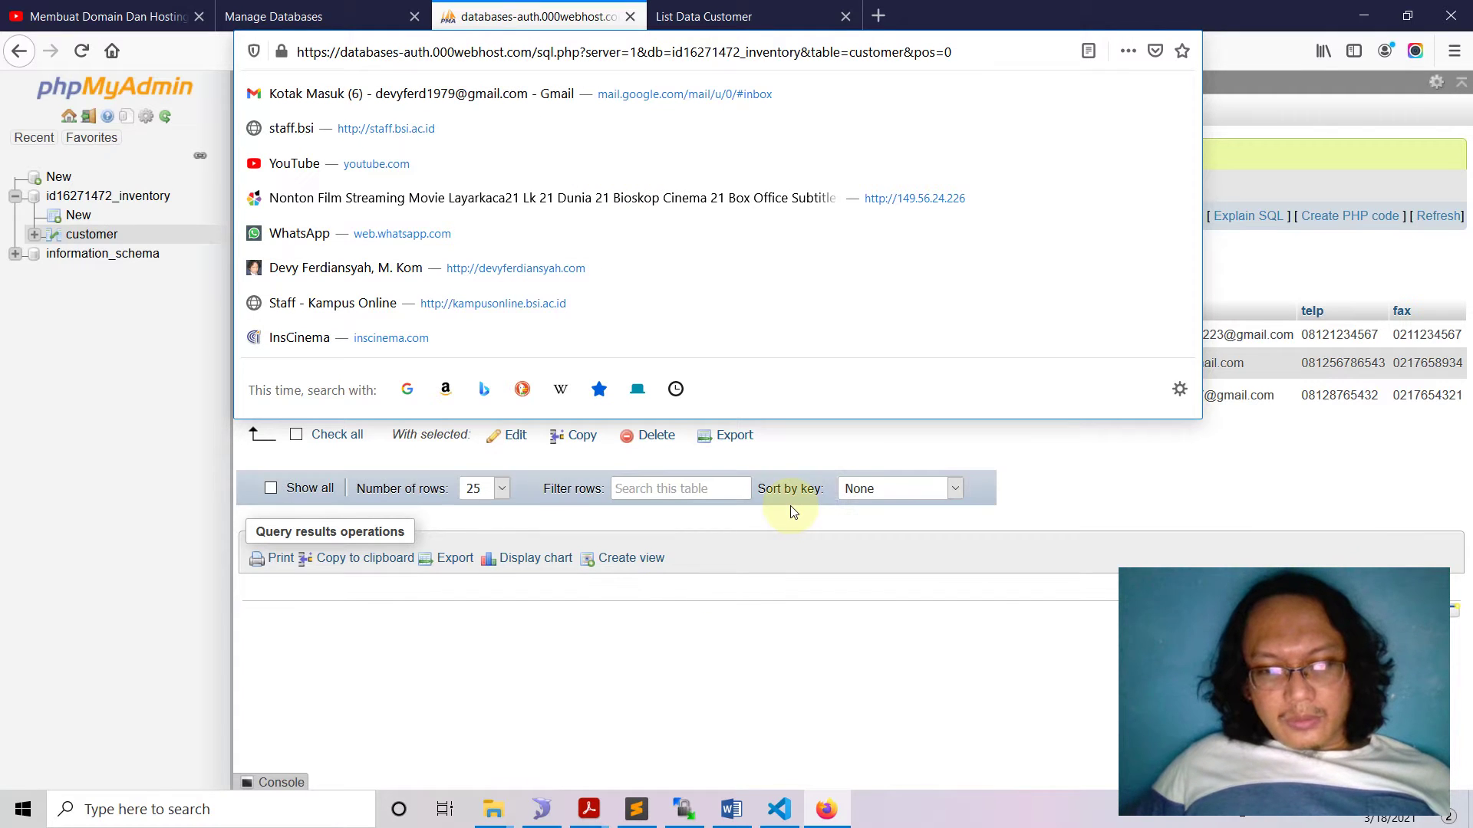
Open the saved websitekoe1979 session in WinSCP, glance at SQLyog and return to the browser
left_click(684, 819)
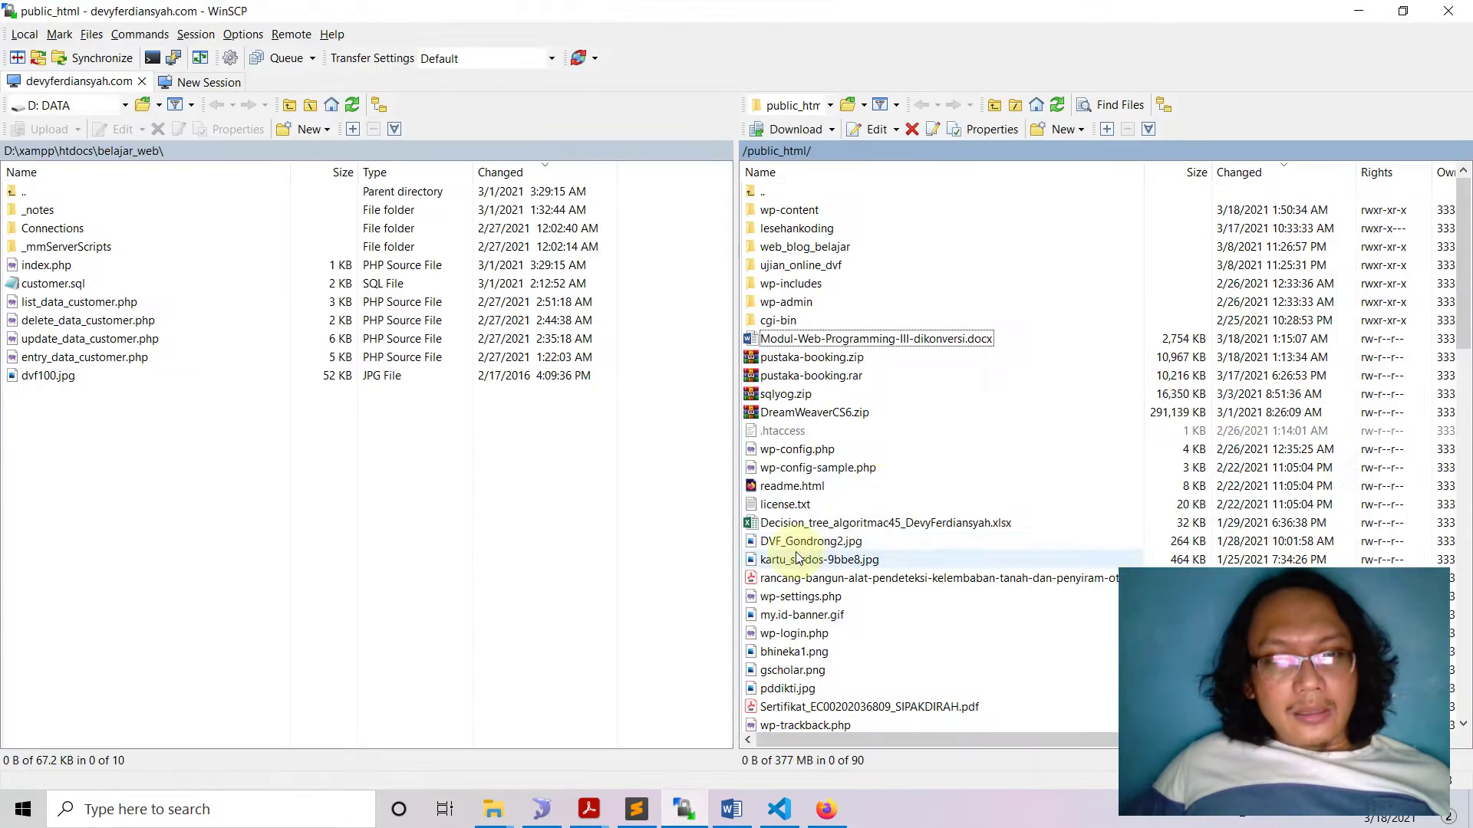
left_click(184, 82)
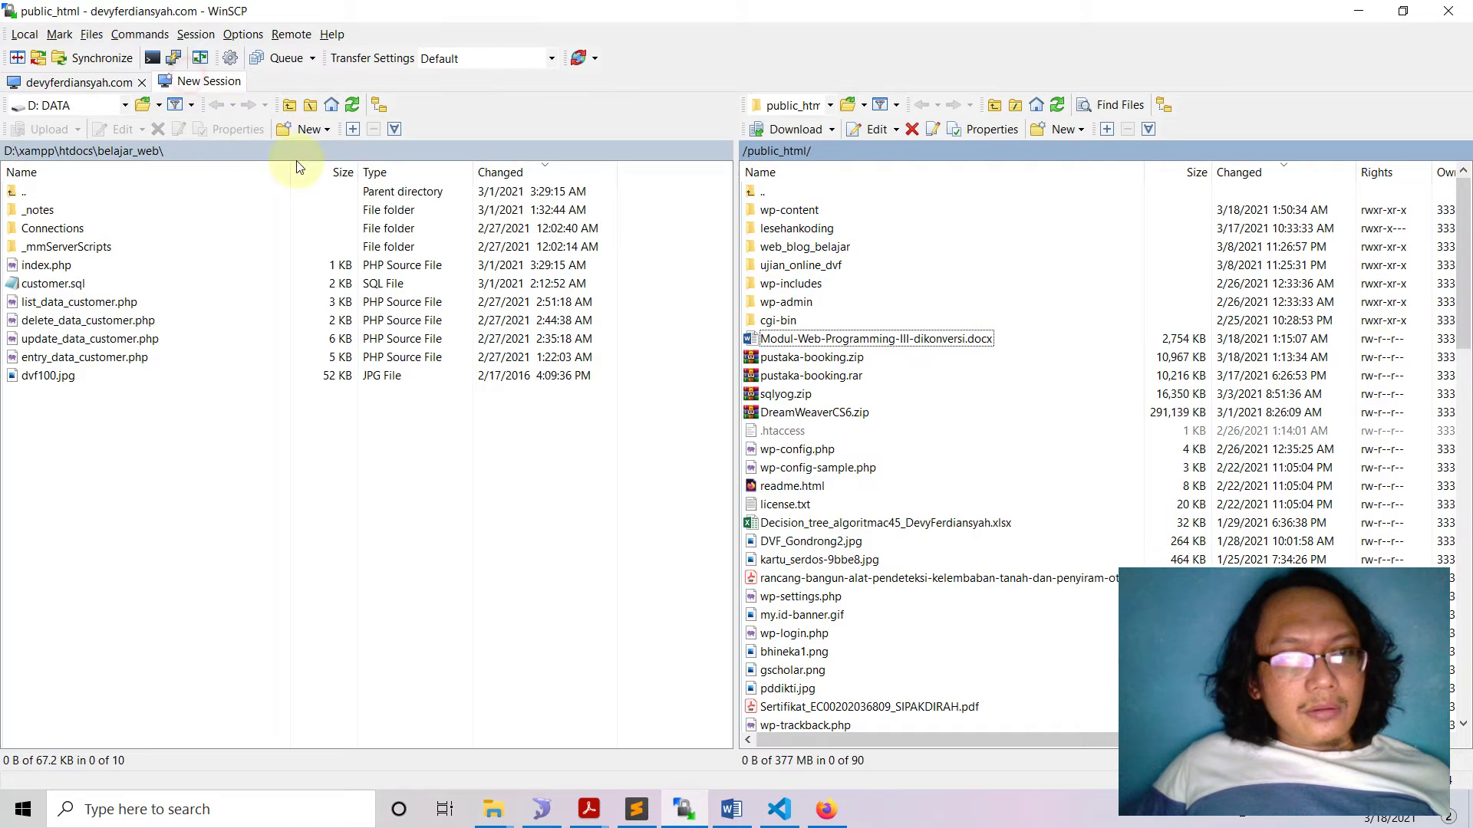
double_click(559, 270)
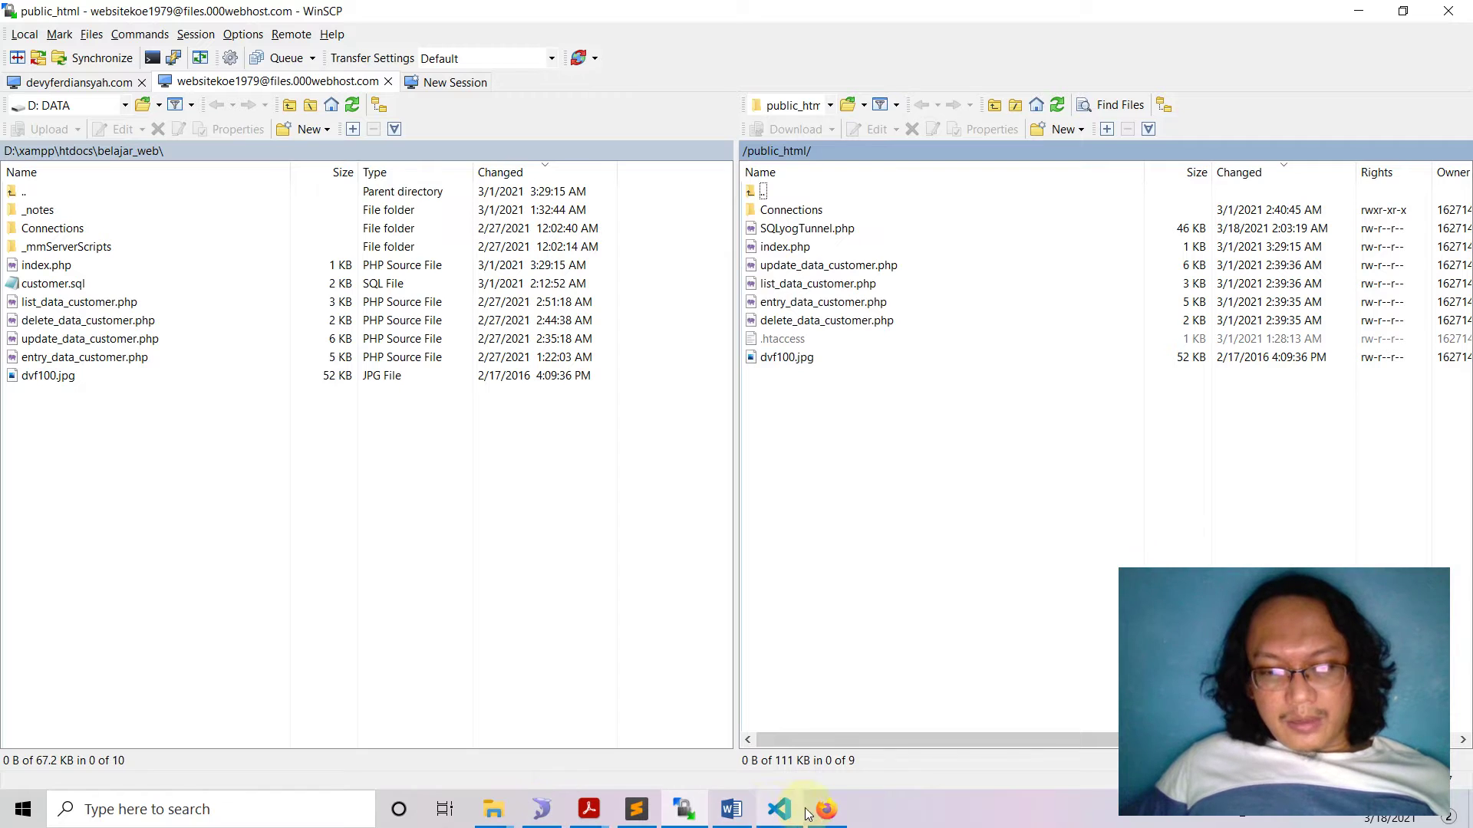
left_click(542, 809)
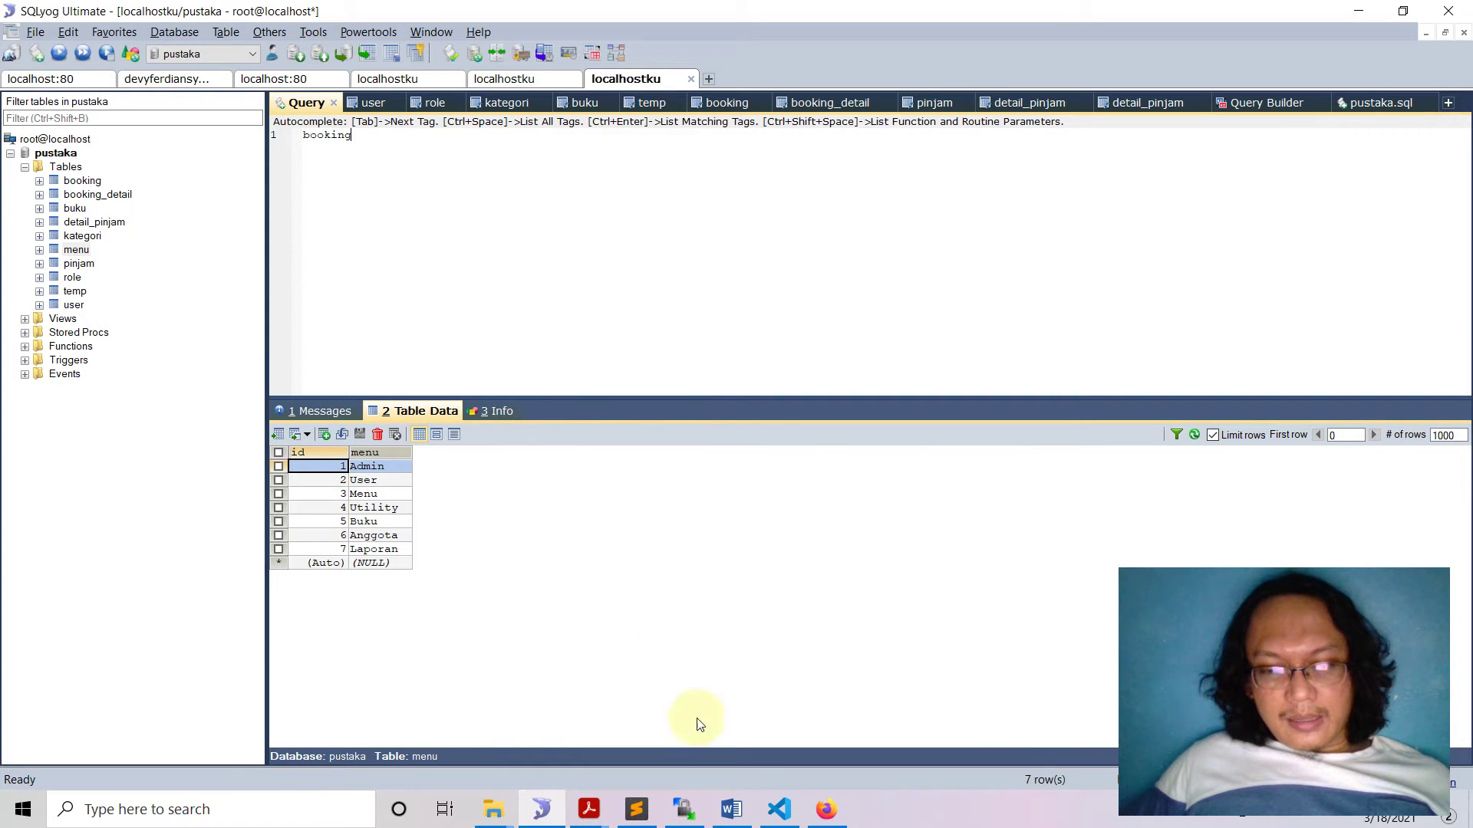
left_click(826, 809)
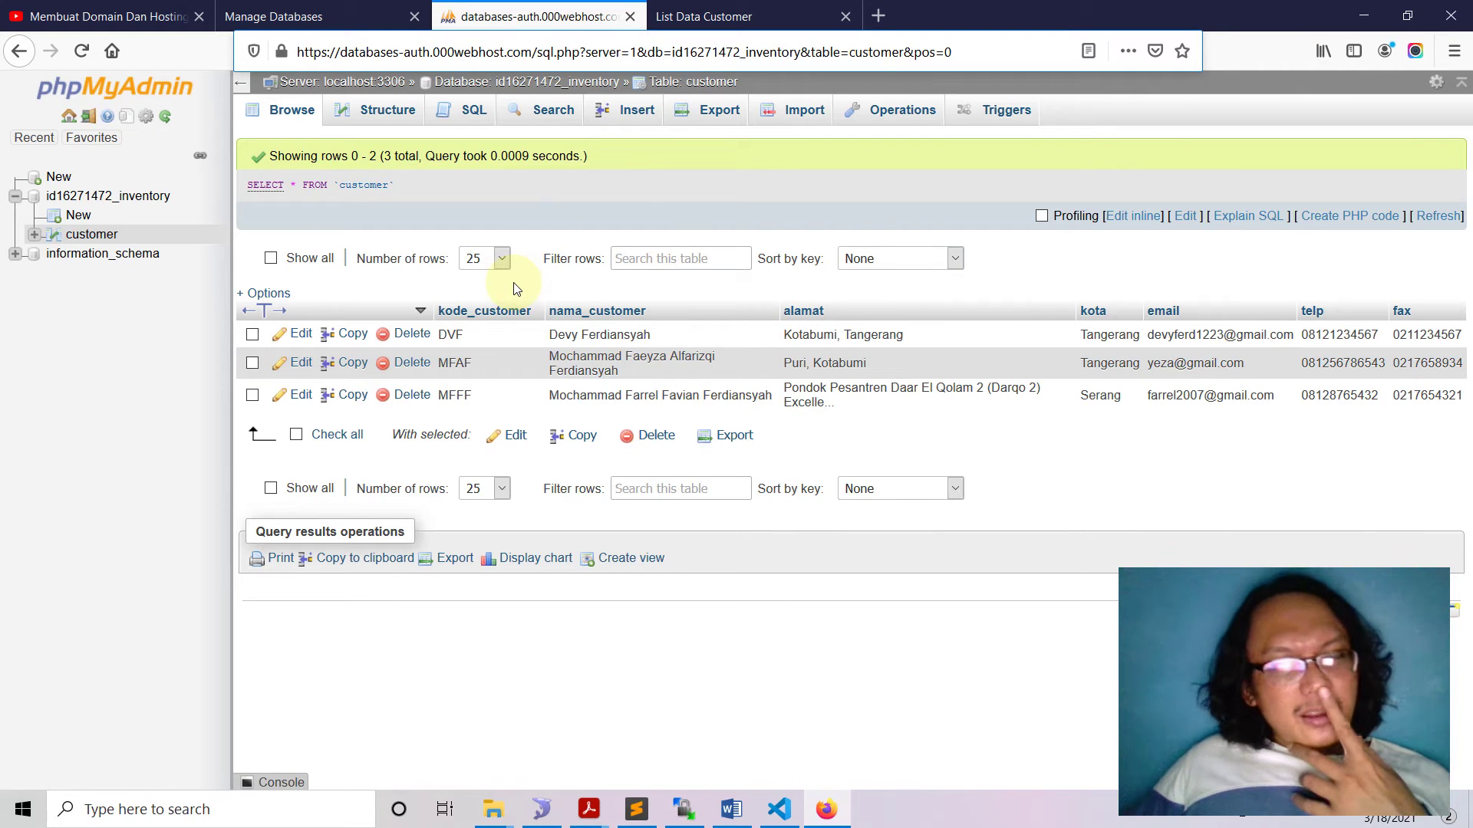
Load the personal website from the top sites in a new browser tab and return to phpMyAdmin
left_click(878, 16)
left_click(913, 368)
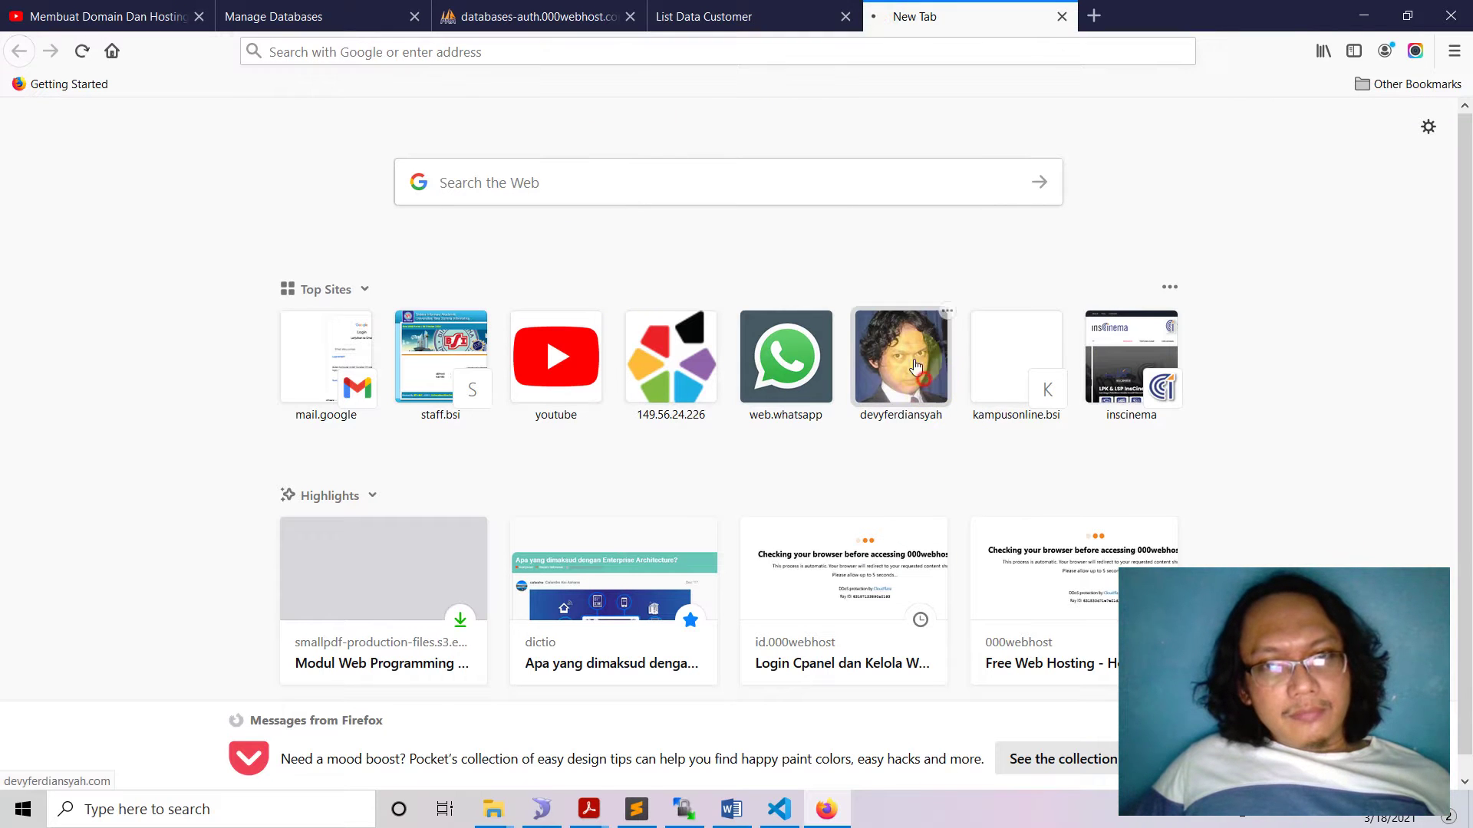
left_click(546, 21)
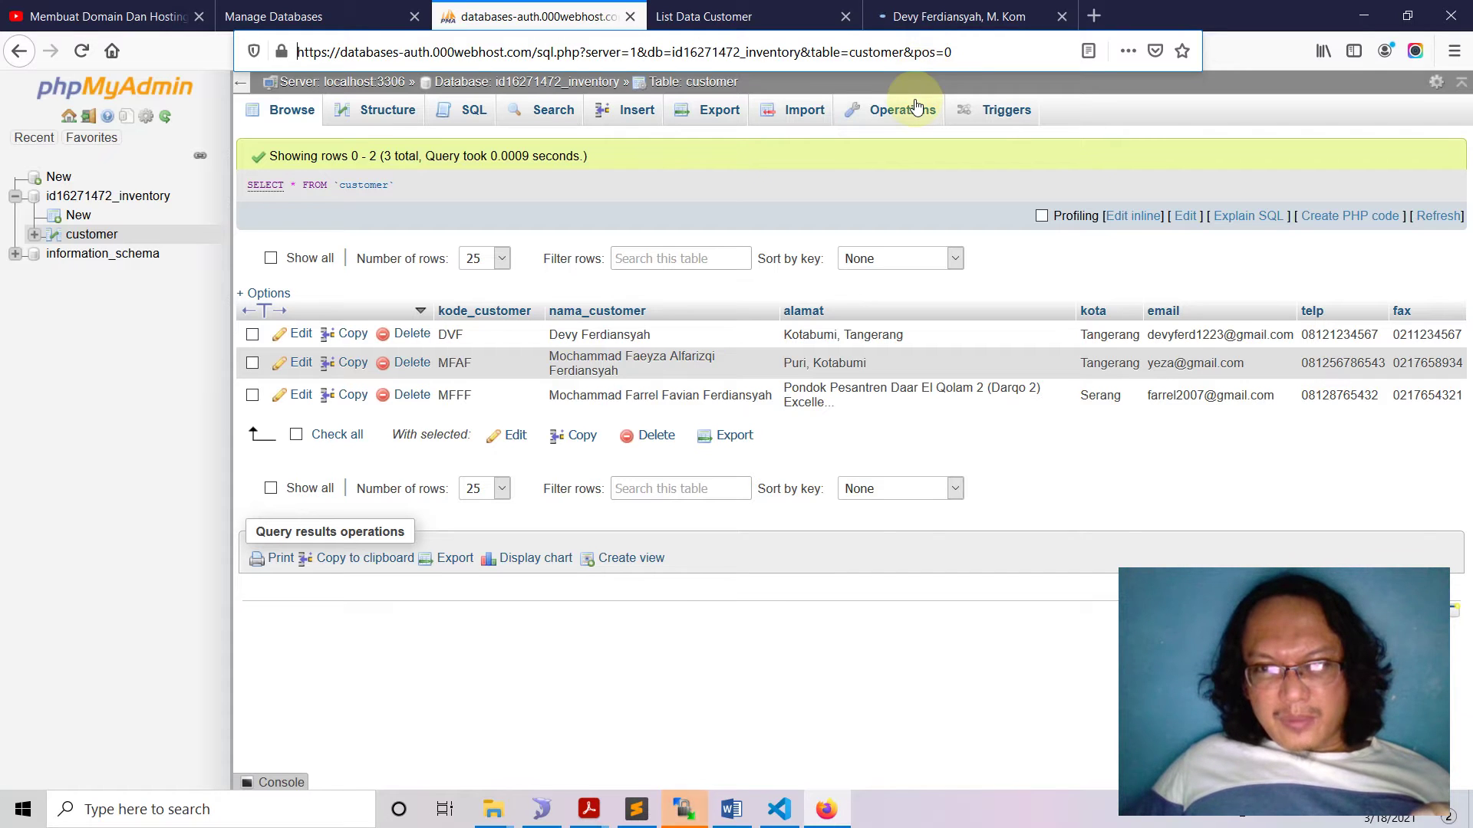
Open the personal domain's /cpanel address in a new tab and enter via the option for connections where port 2082 is not blocked
left_click(1095, 16)
type("devyferdiansyah.com/")
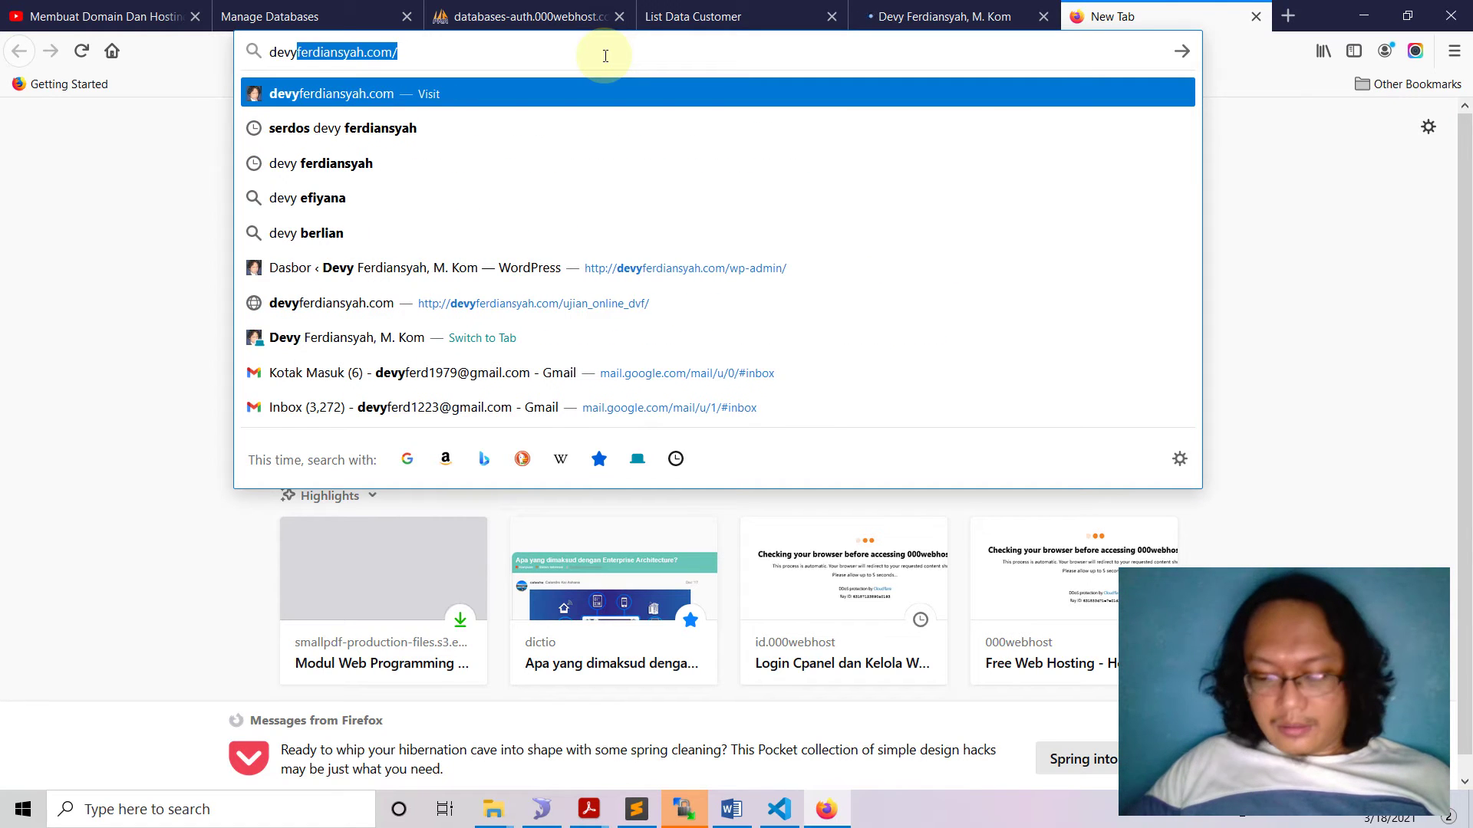
key("Right")
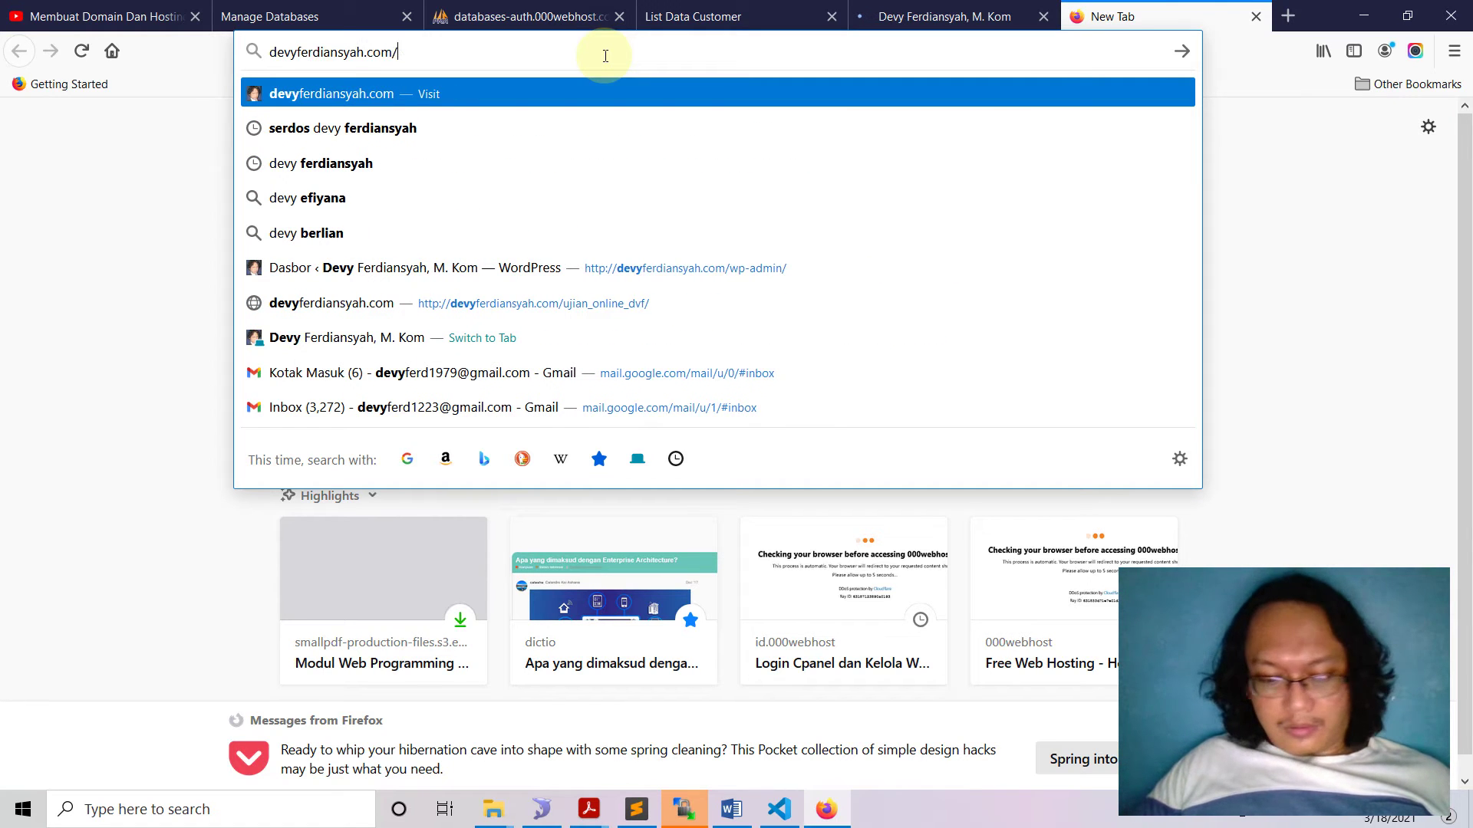
type("c")
key("Return")
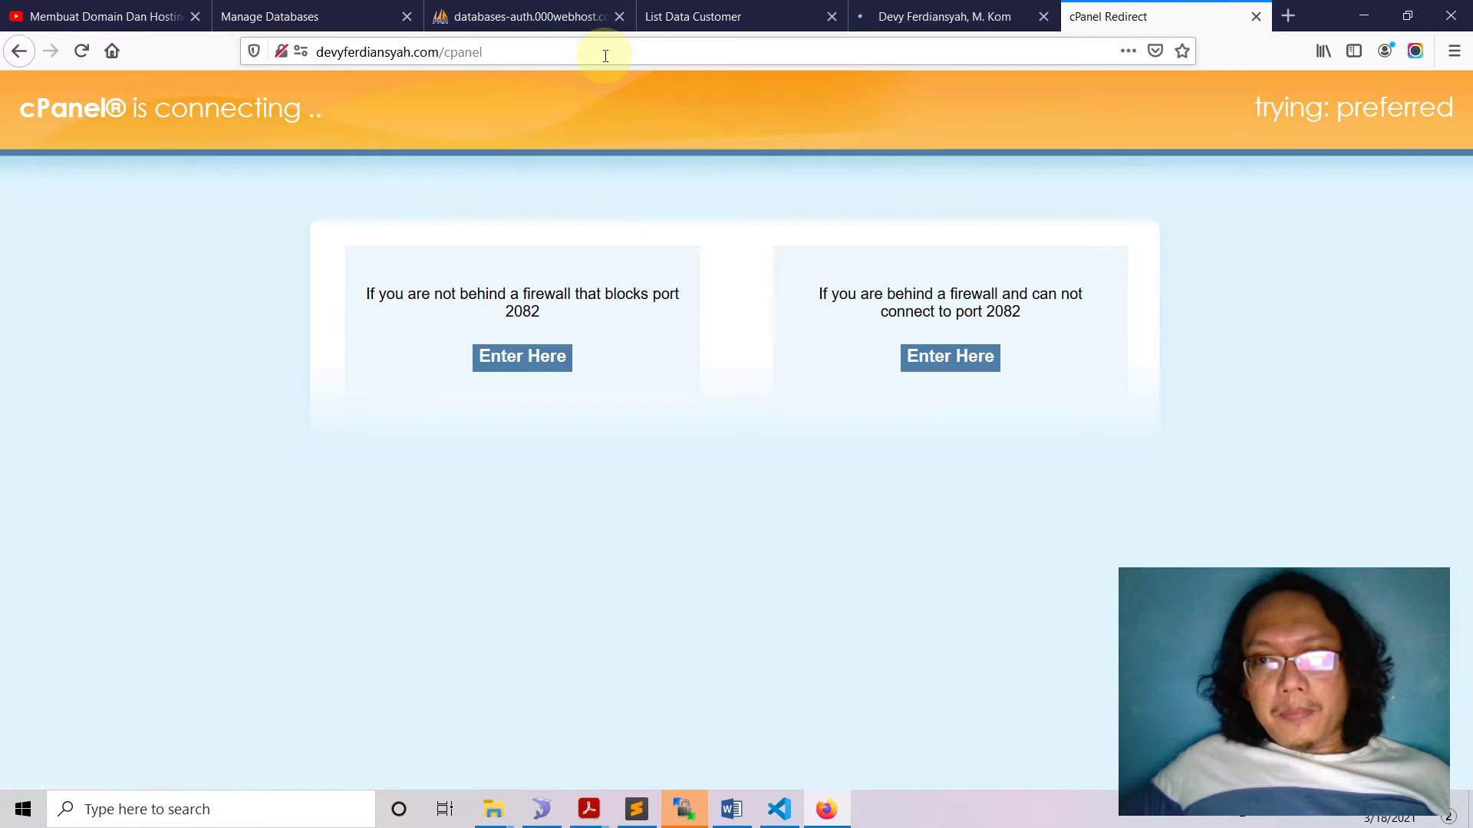
left_click(500, 410)
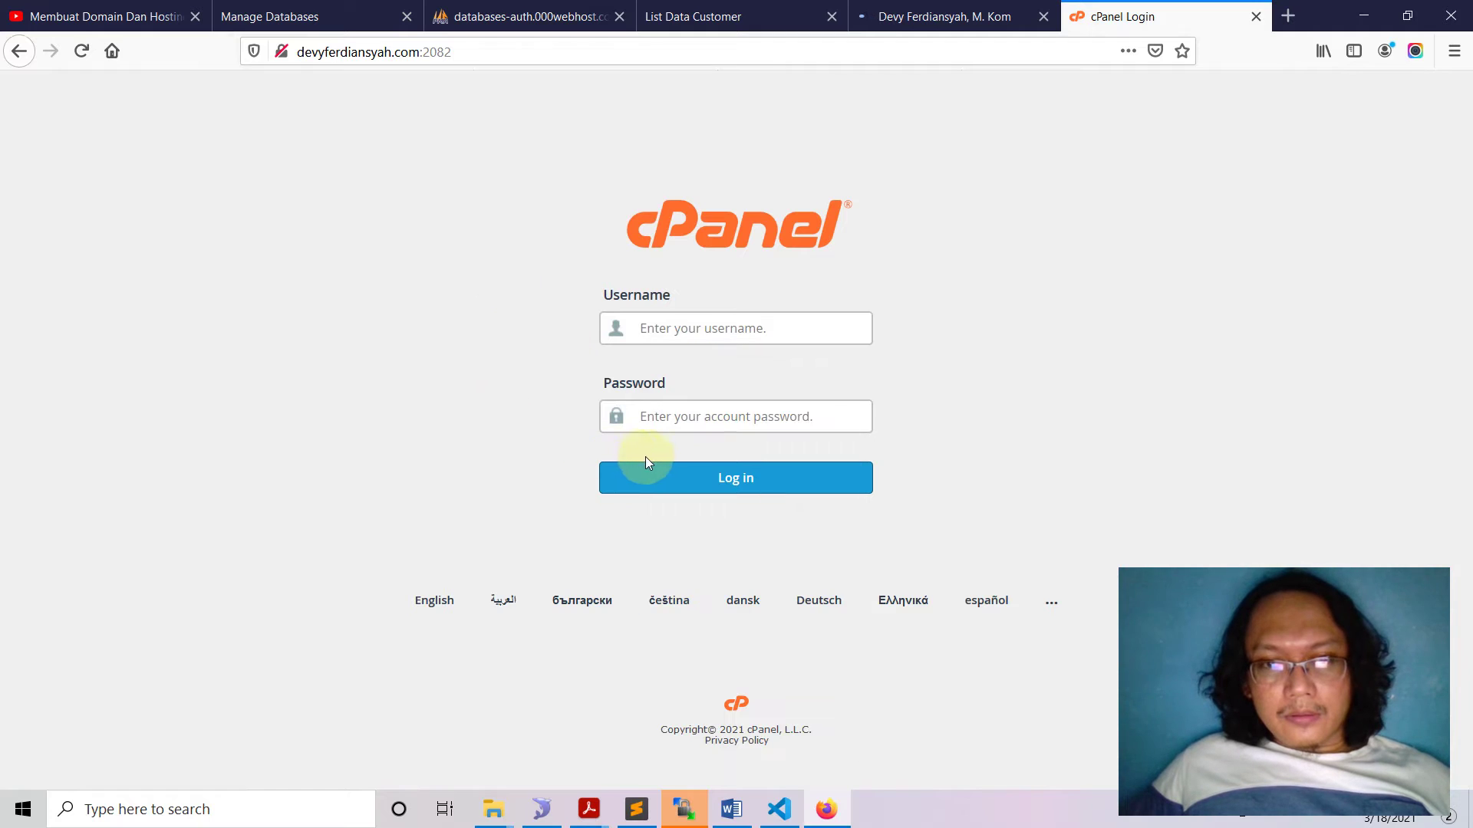
Log in to cPanel with the saved username and account password for this website
left_click(680, 329)
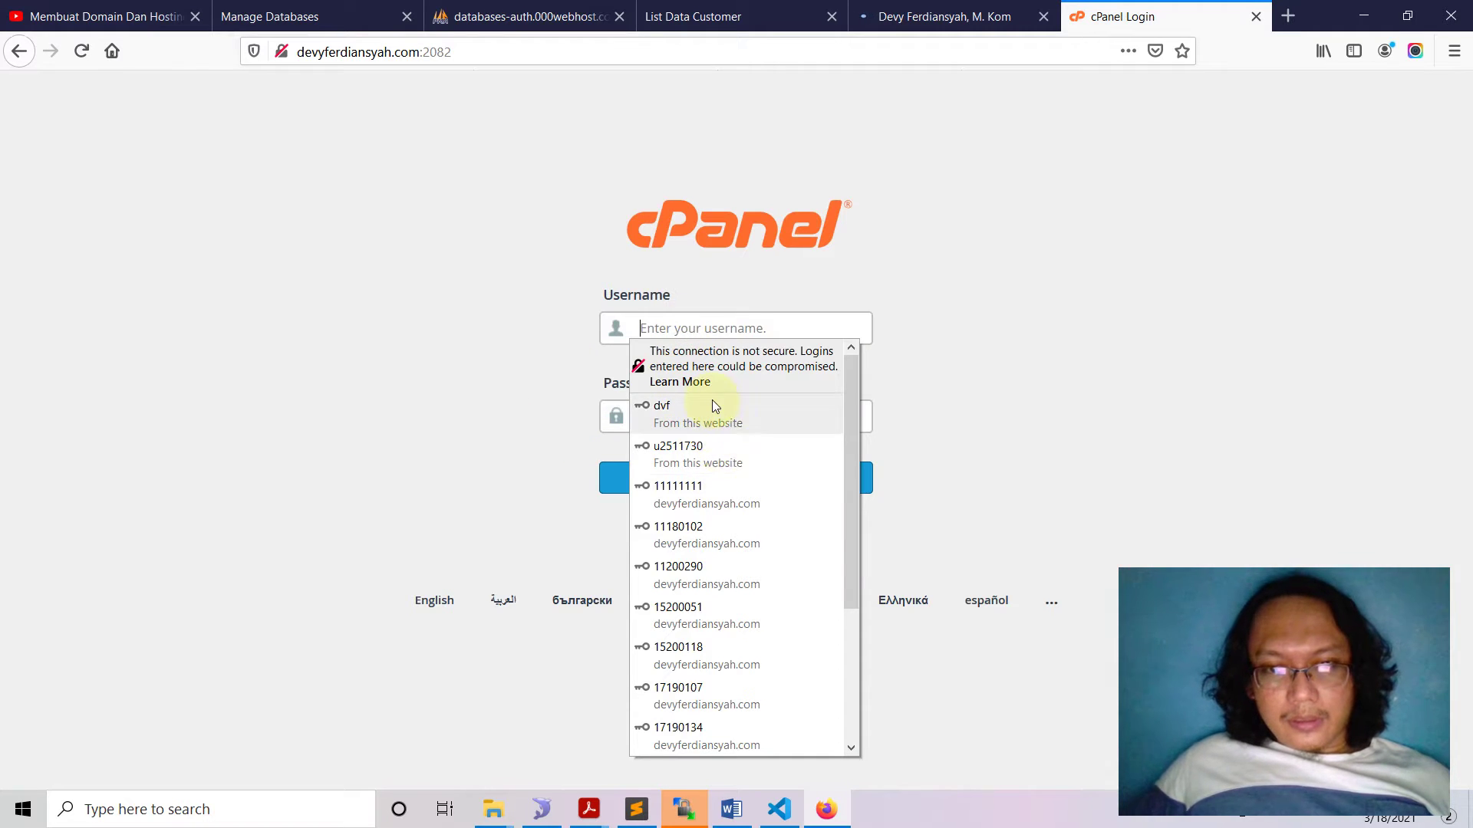
left_click(710, 453)
left_click(691, 477)
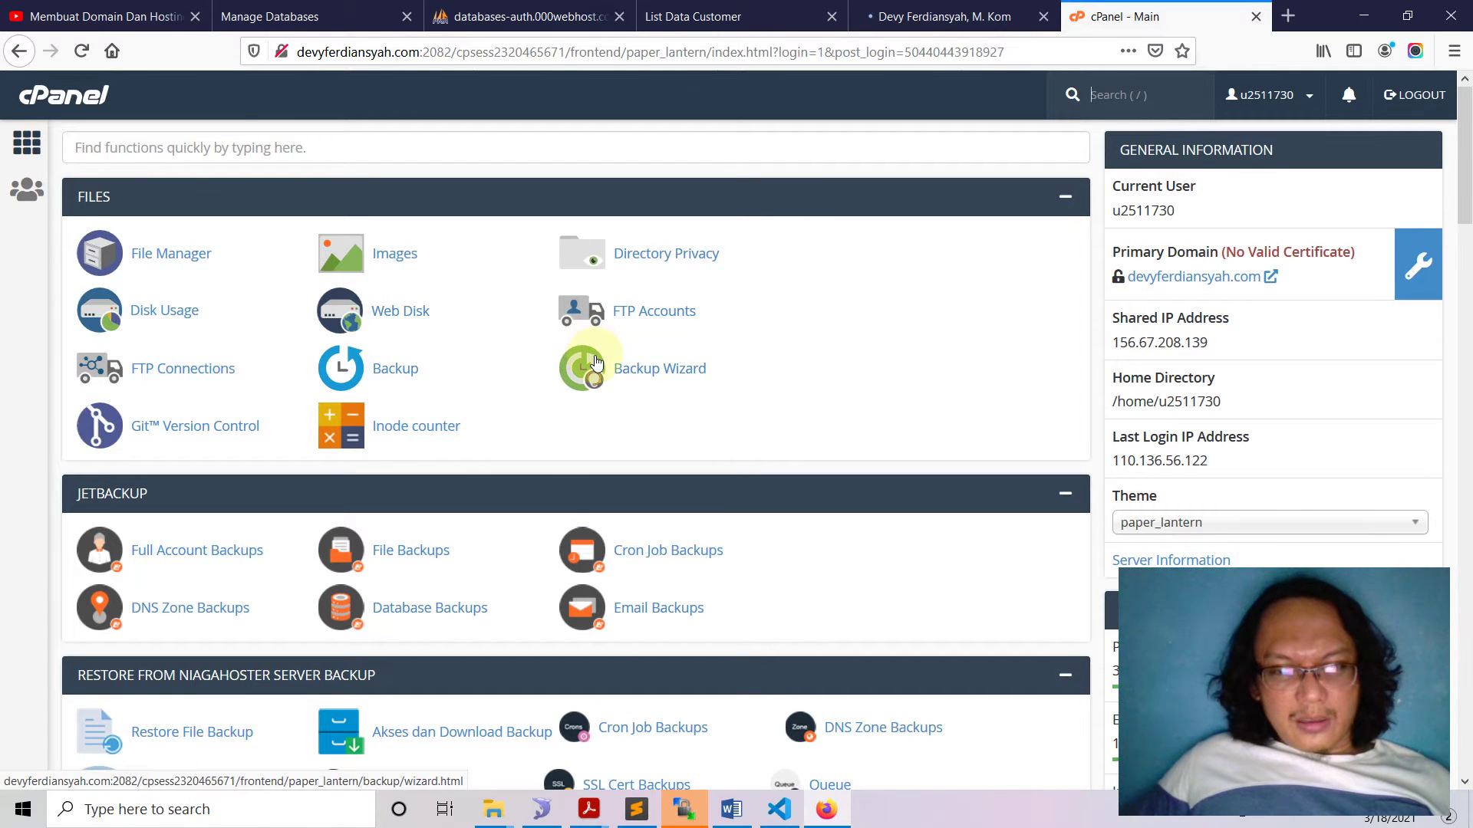
Open the Remote MySQL page from the Databases section of cPanel, reopening it after returning to the main page
scroll(597, 361, "down", 5)
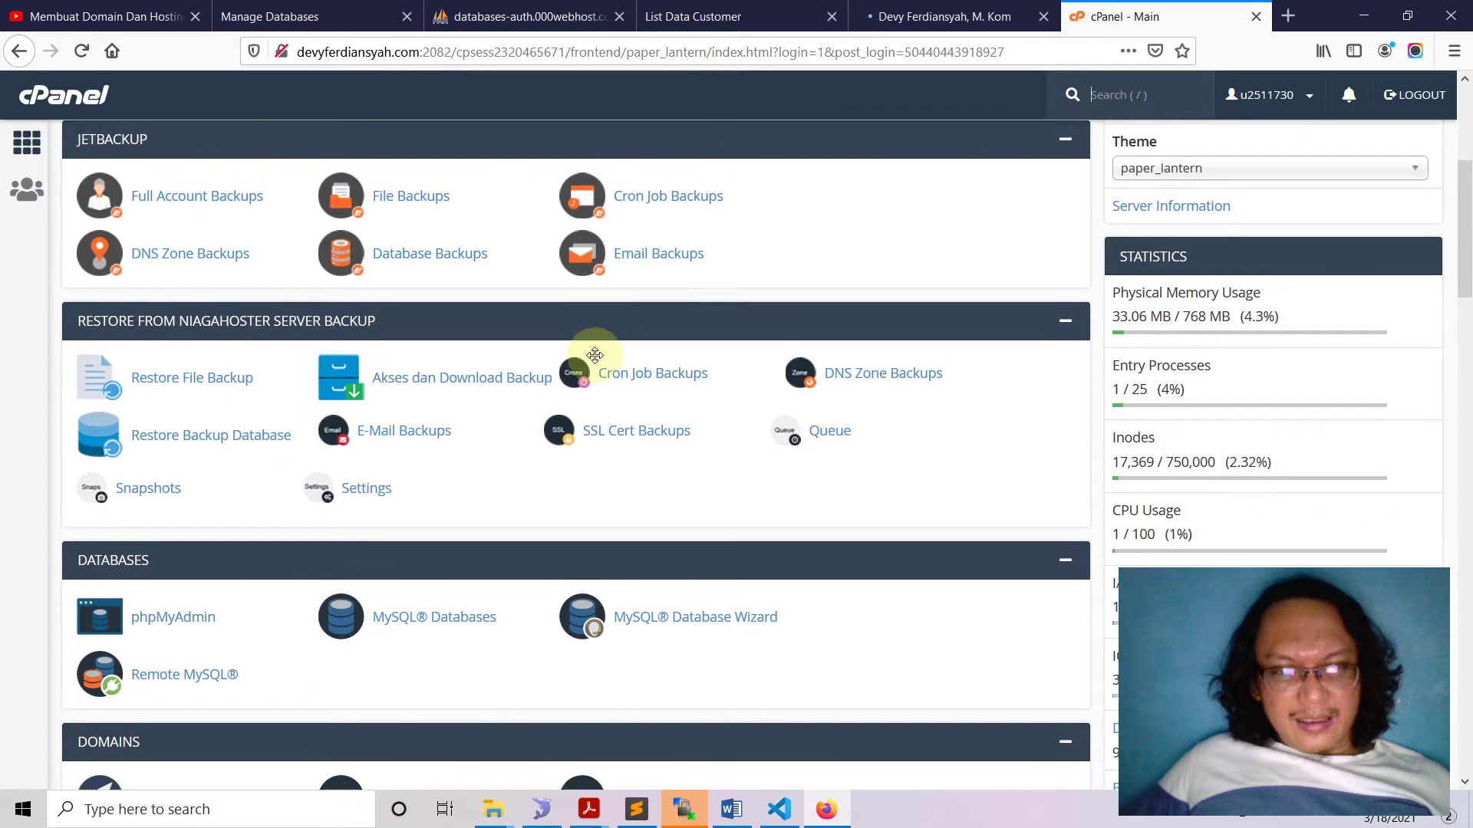
scroll(597, 357, "down", 1)
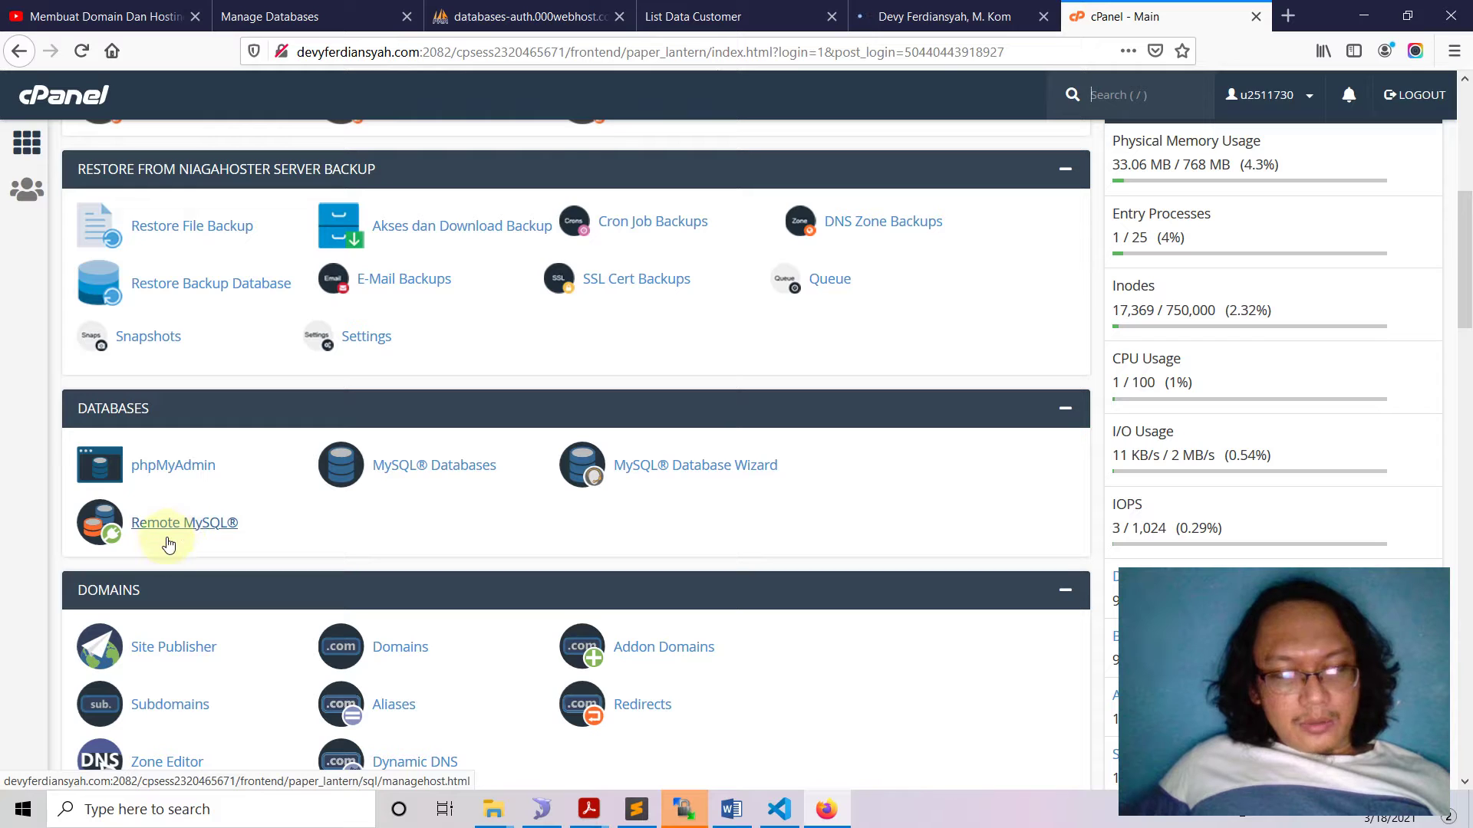
left_click(214, 528)
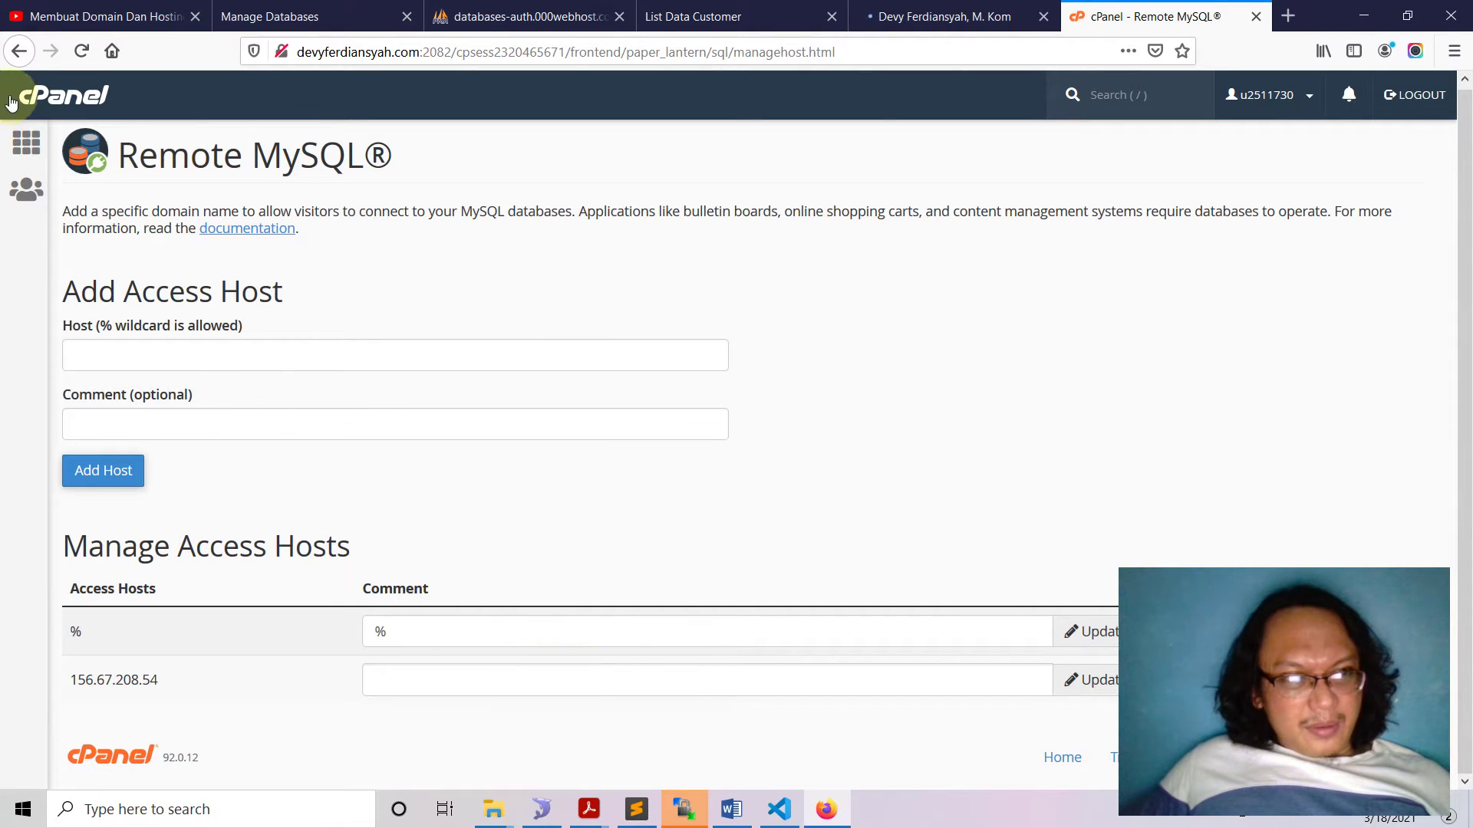
left_click(20, 51)
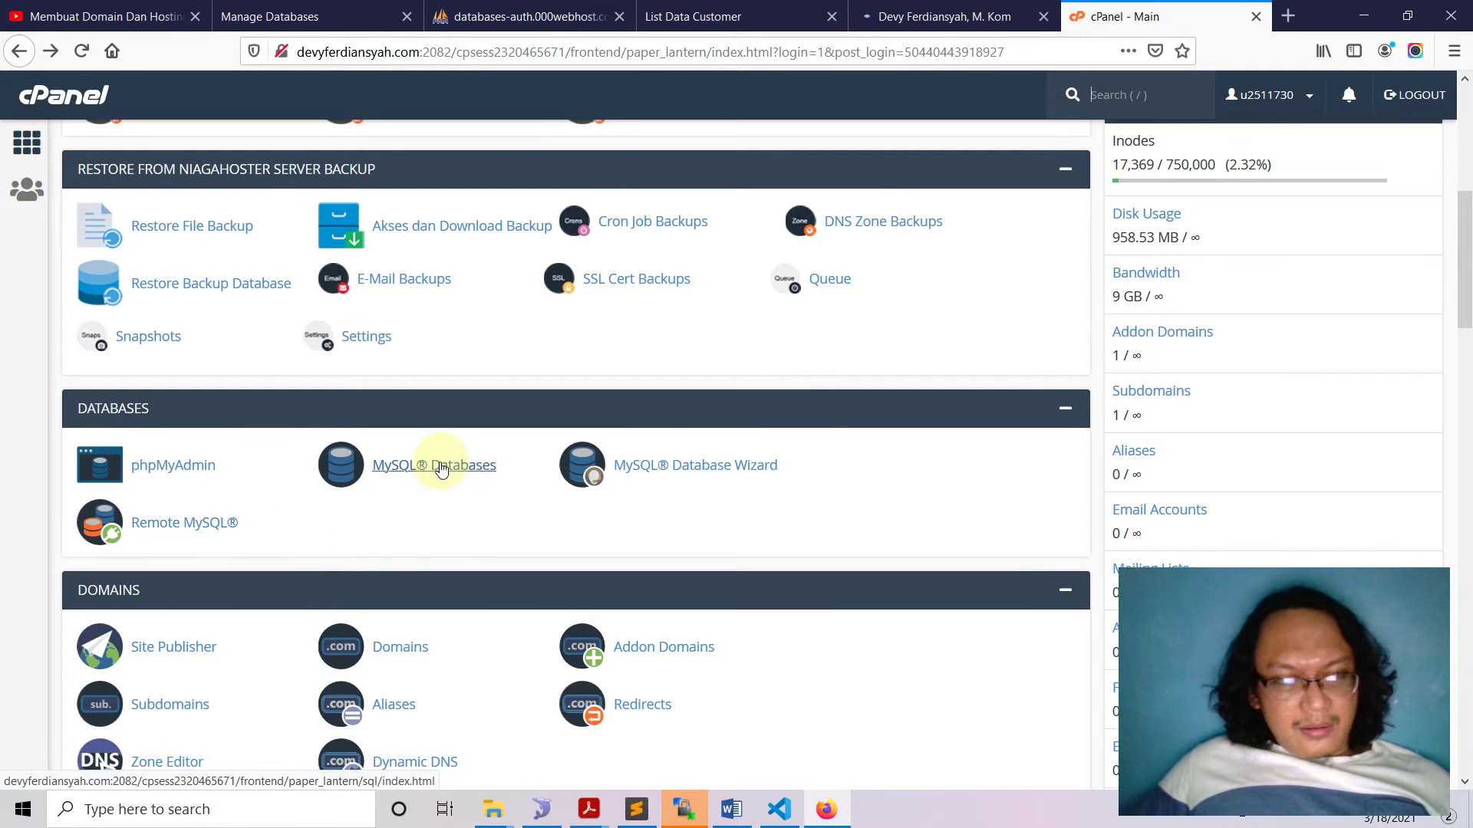
left_click(194, 524)
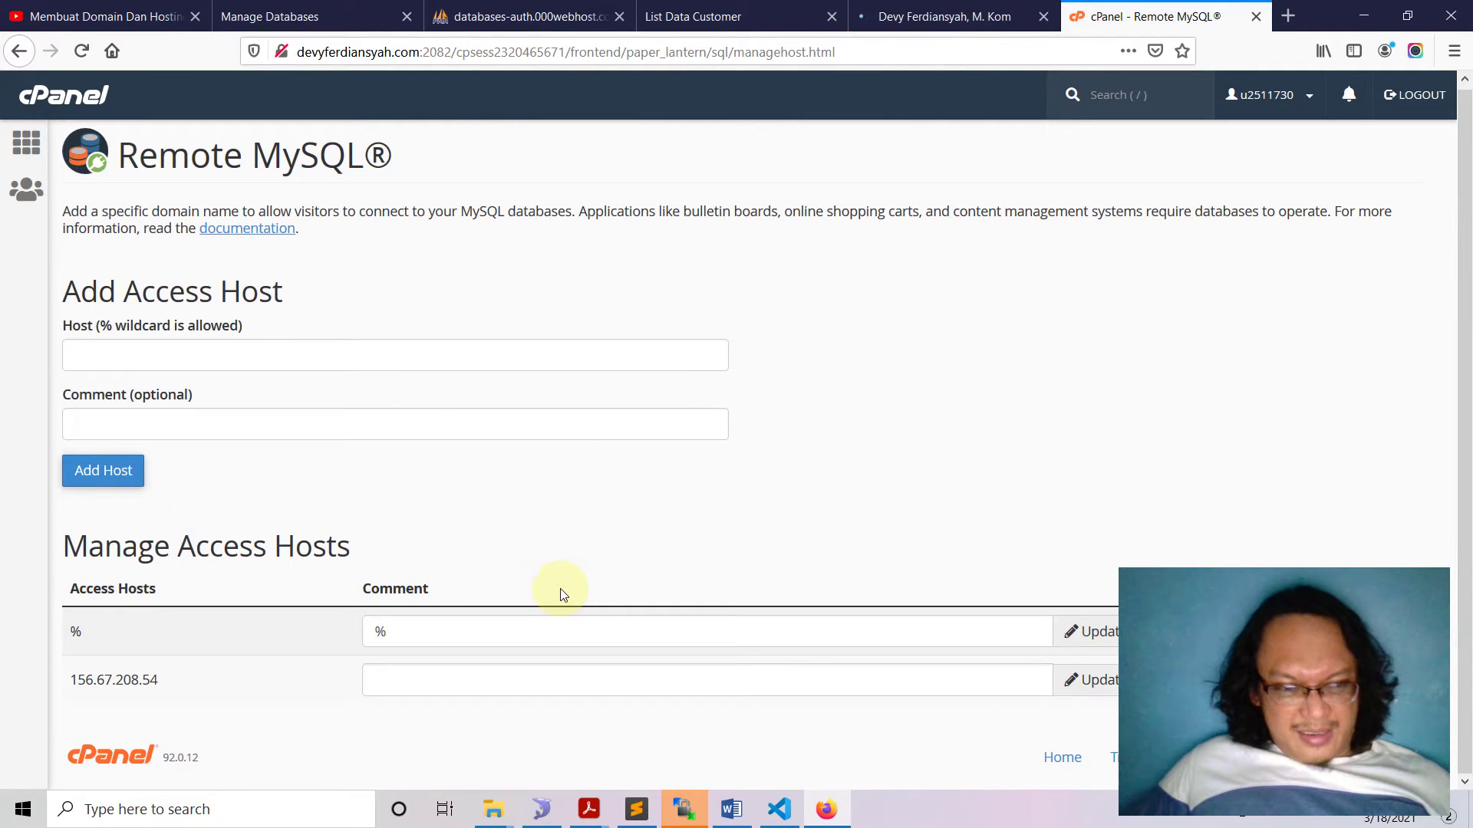
Highlight the % wildcard in the Remote MySQL access hosts, view the personal website and return to cPanel
double_click(75, 633)
left_click(118, 636)
left_click_drag(95, 634, 75, 633)
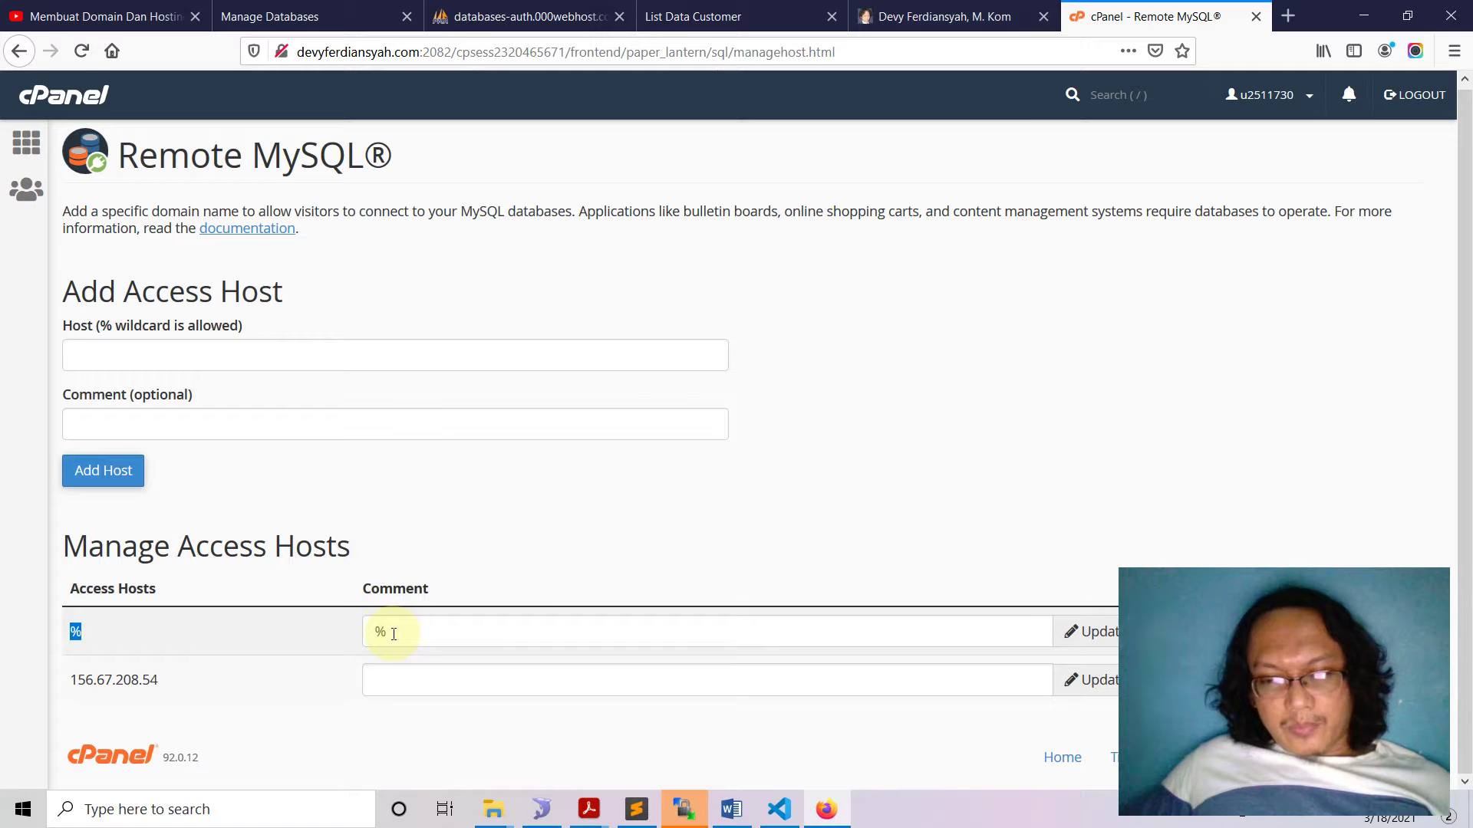
left_click(890, 17)
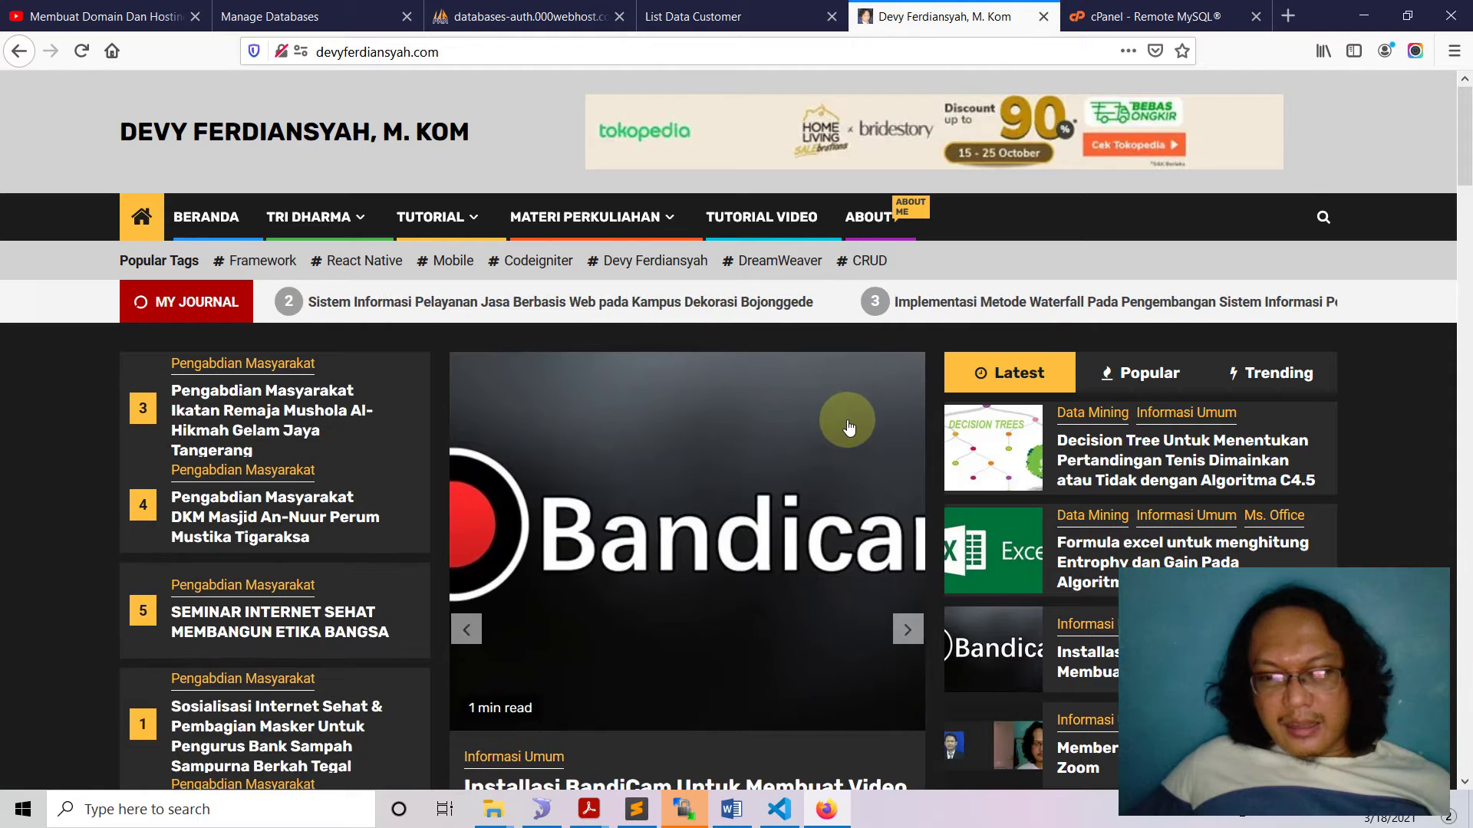
left_click(1090, 16)
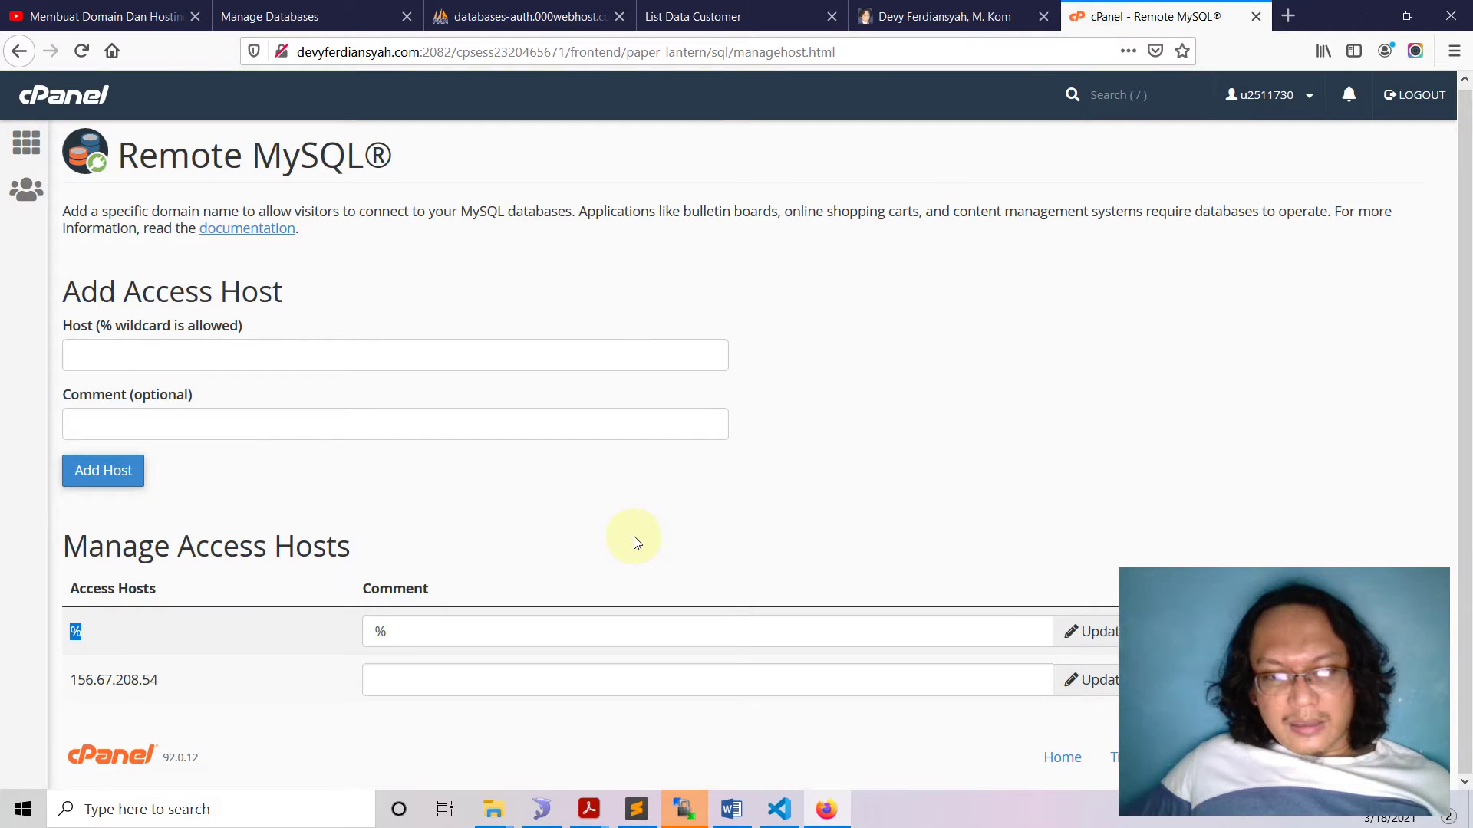
Switch to SQLyog to view the personal domain's remote database connection and return to the last localhostku connection
left_click(542, 819)
left_click(188, 79)
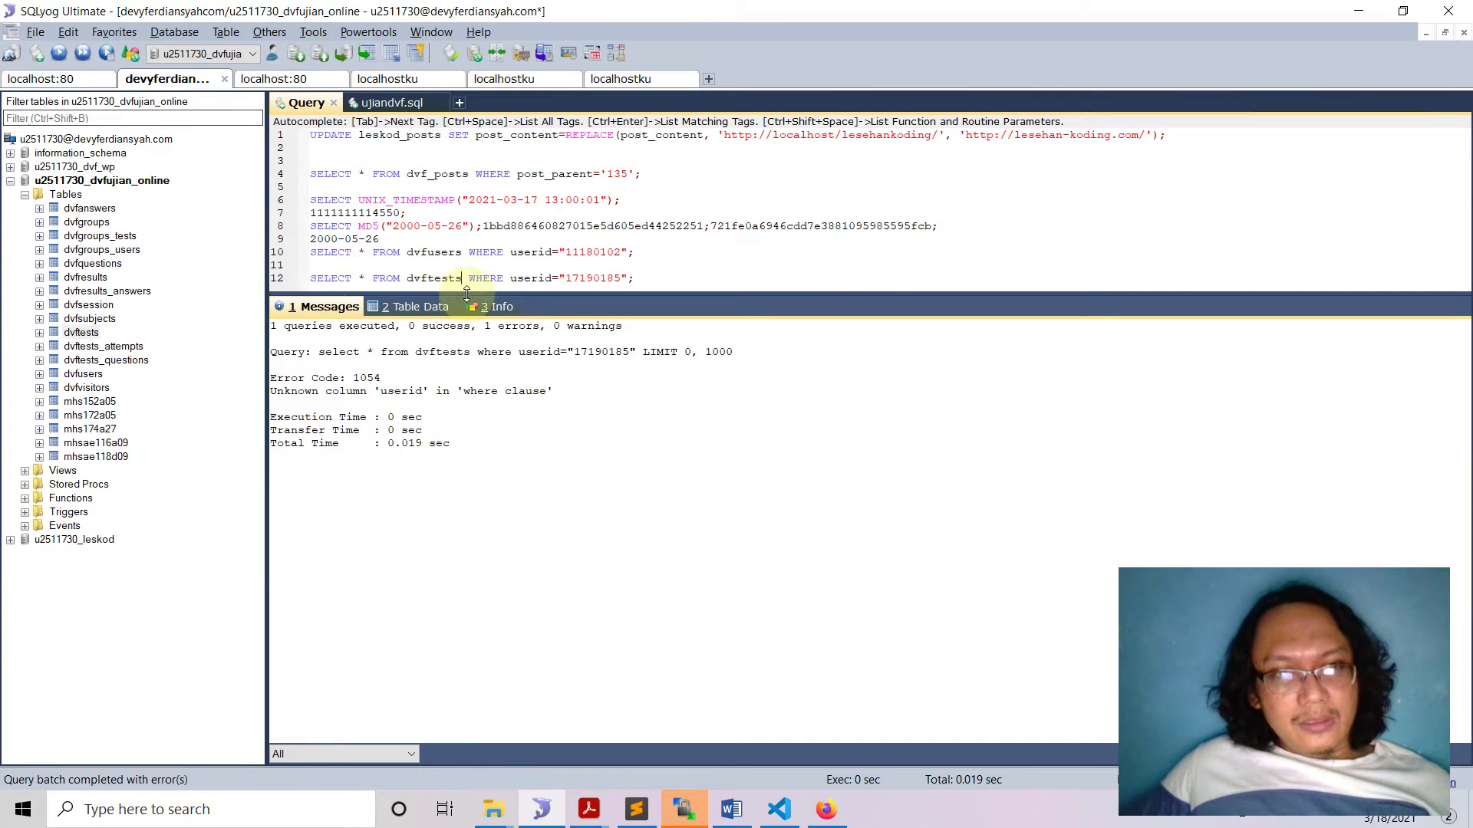
left_click(708, 79)
left_click(175, 82)
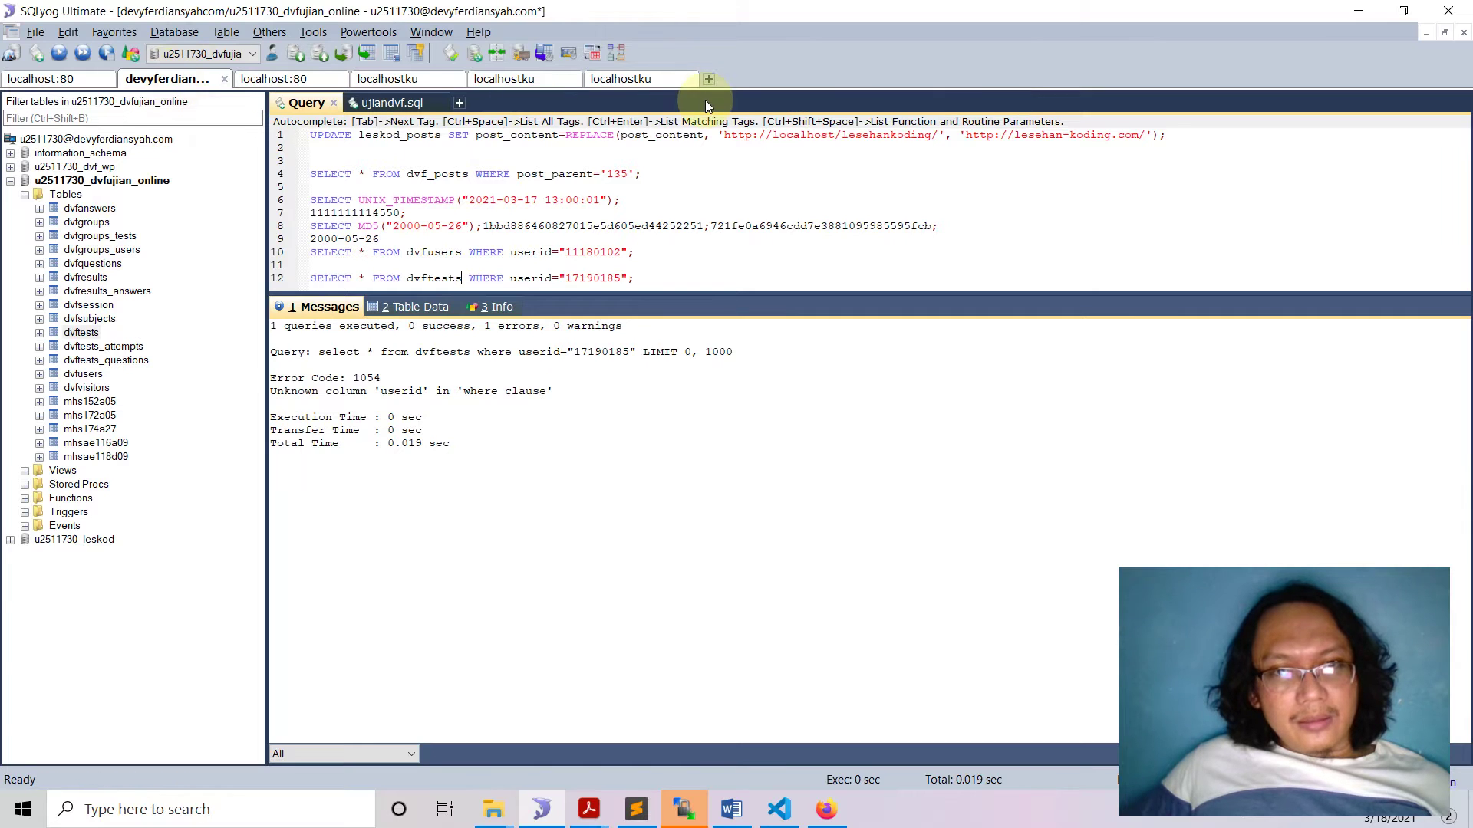
left_click(709, 80)
left_click(643, 81)
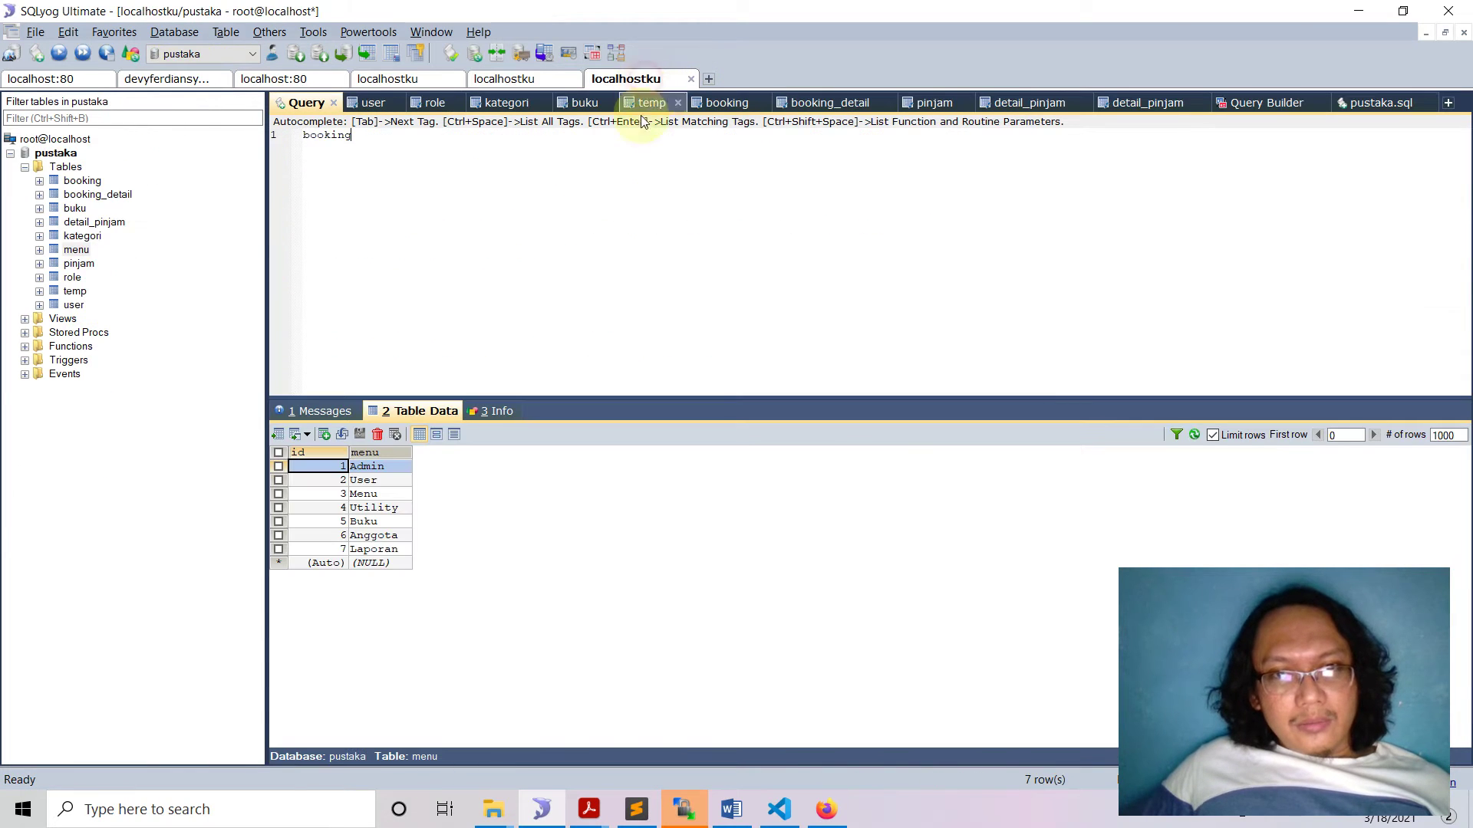
Compare the phpMyAdmin and 000webhost Database Manager pages with cPanel in the browser, highlighting cPanel's Remote MySQL heading
left_click(819, 813)
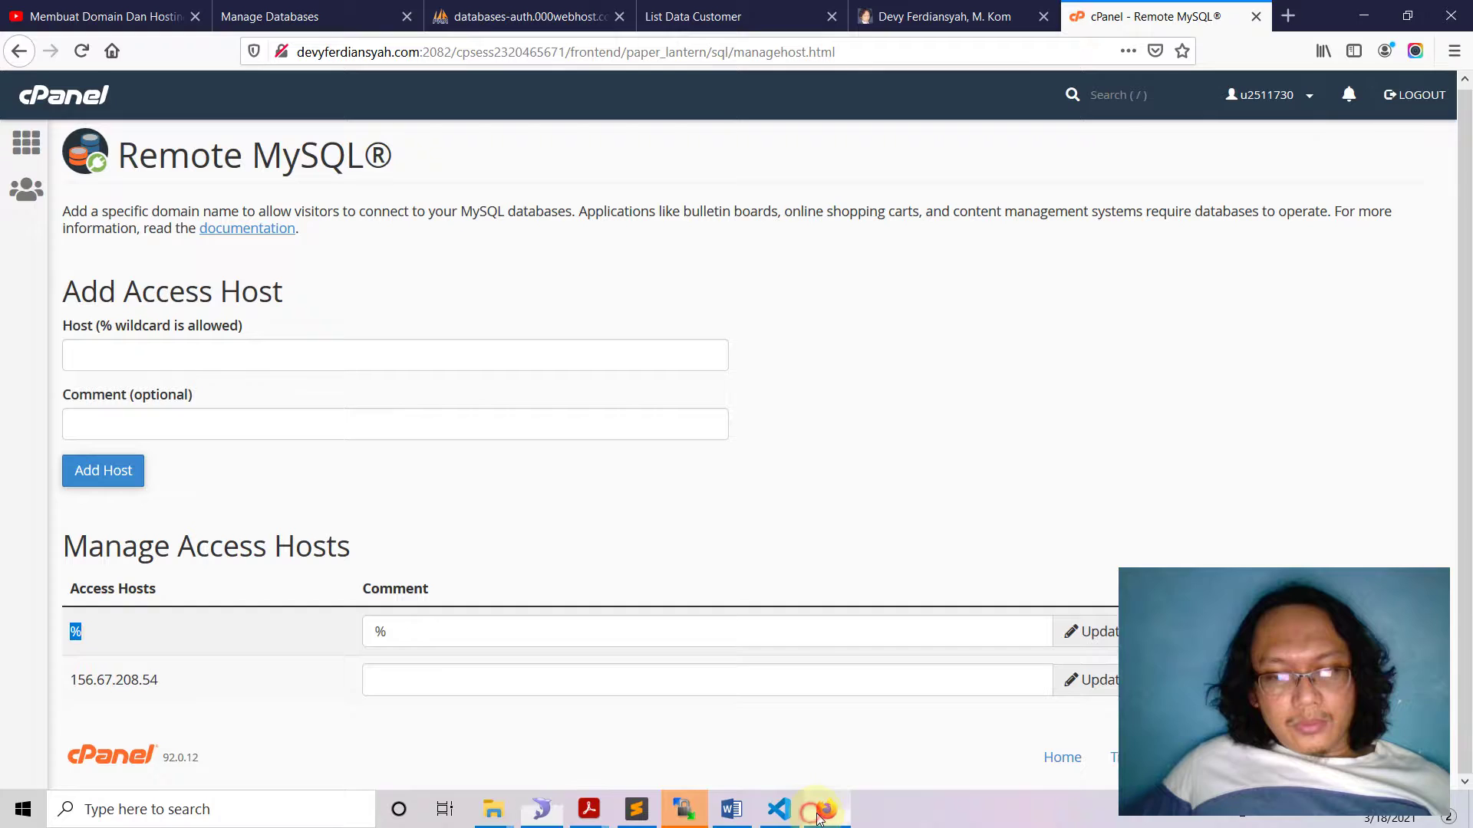
left_click(535, 15)
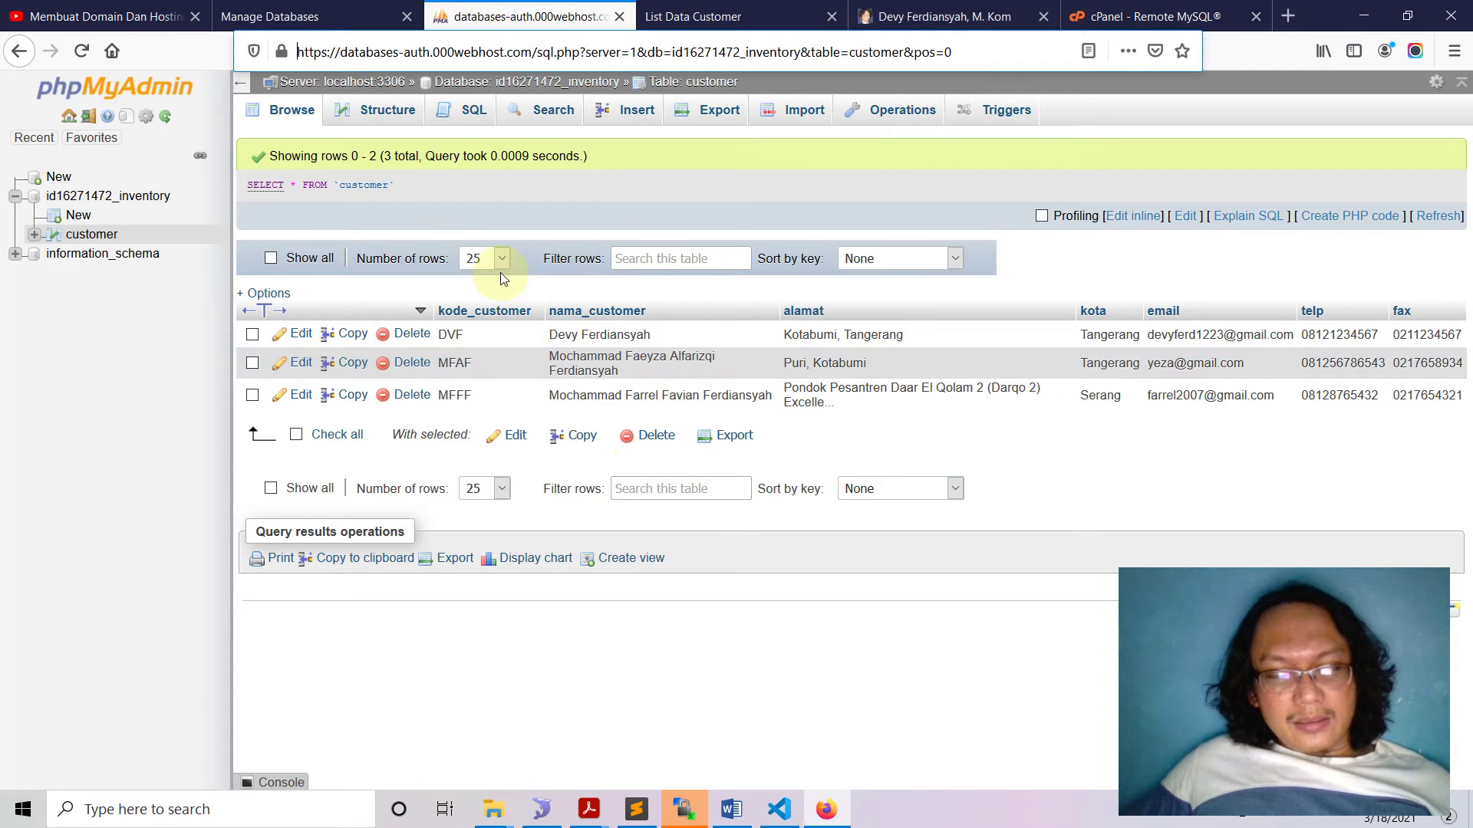
left_click(326, 16)
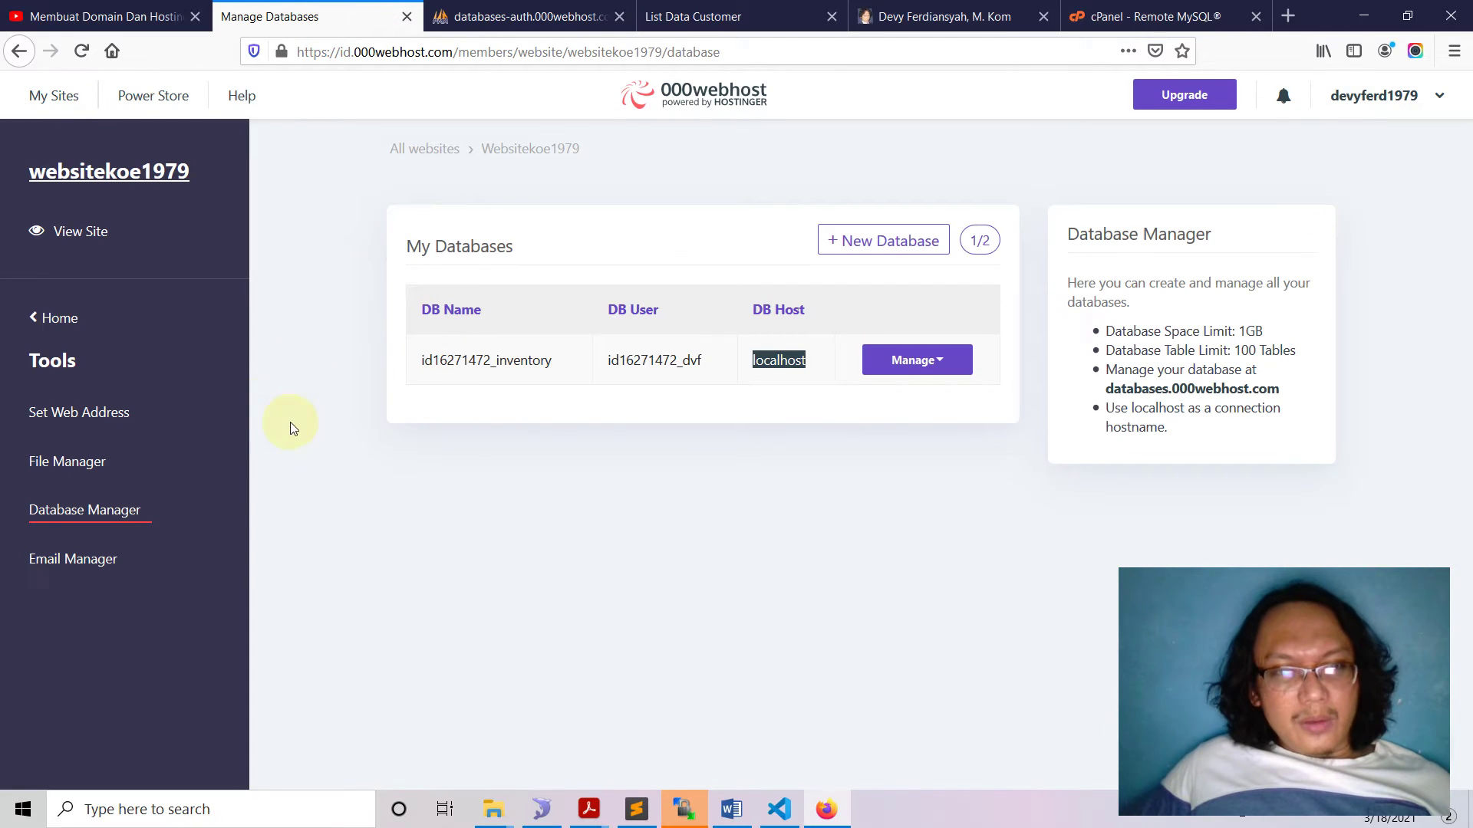
left_click(1144, 16)
left_click_drag(126, 164, 437, 154)
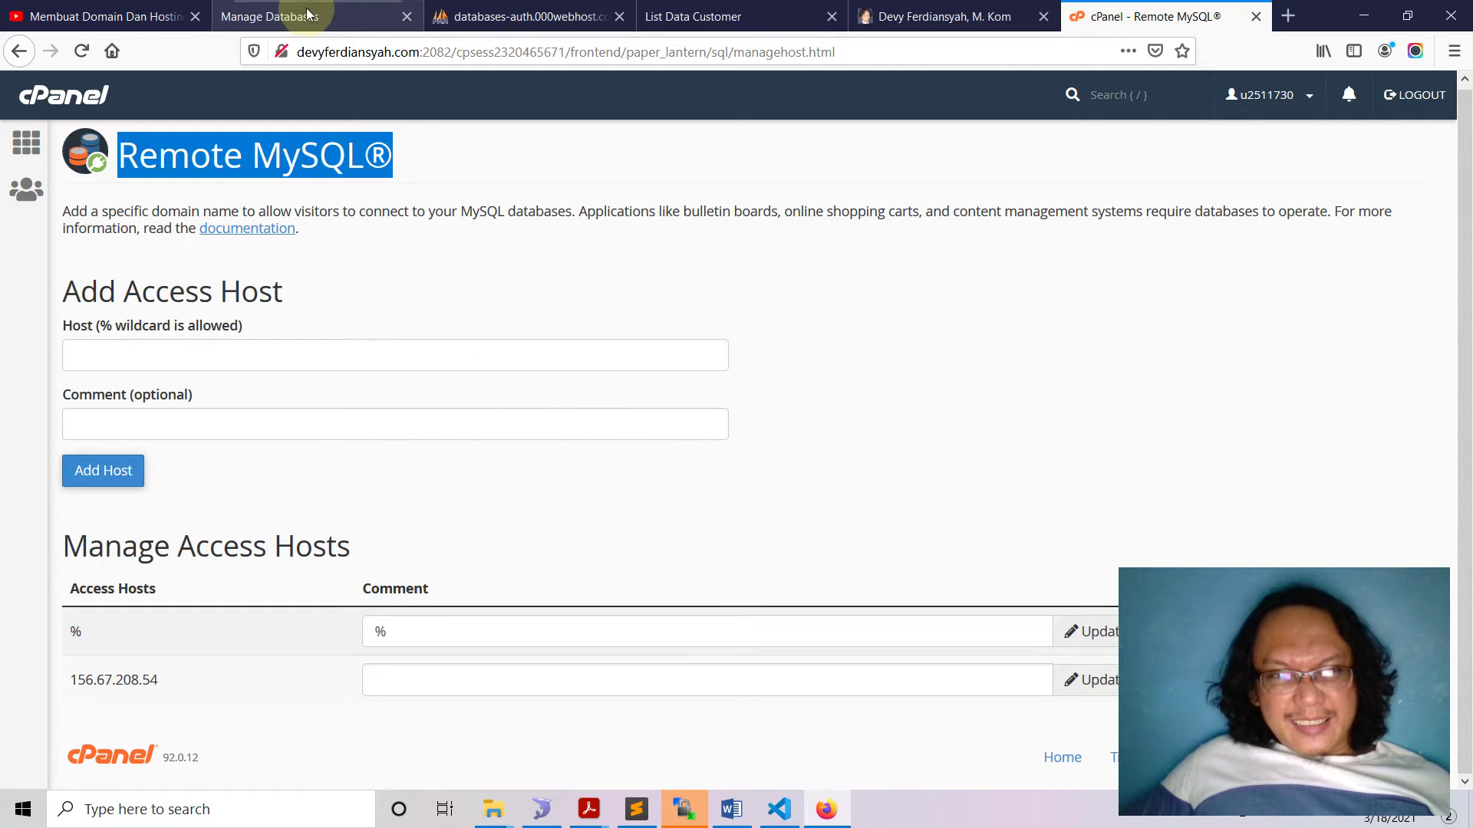
View the 000webhost database page, then browse to C:\Program Files\SQLyog in a new File Explorer window
left_click(383, 18)
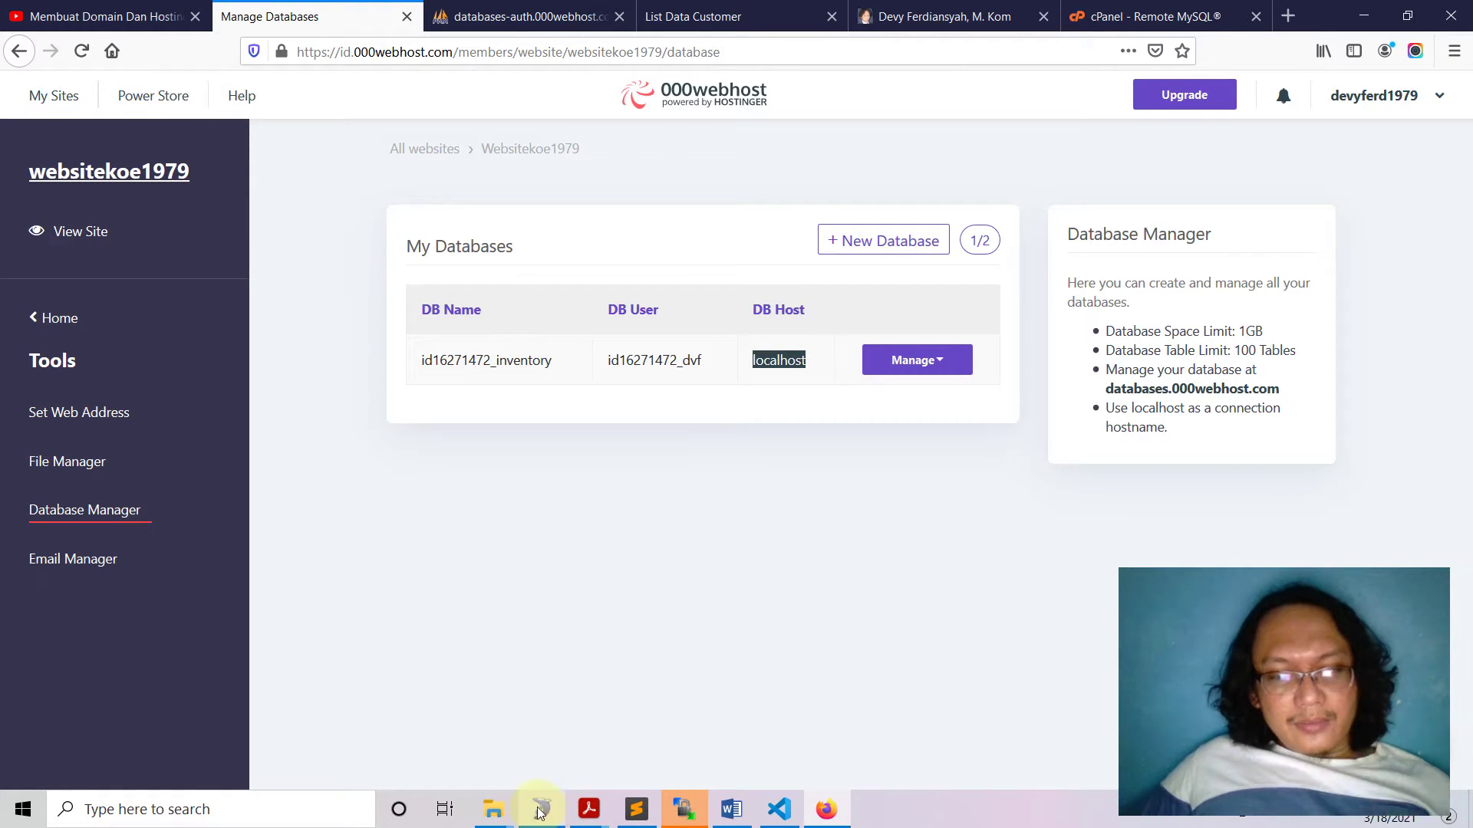
mouse_move(525, 803)
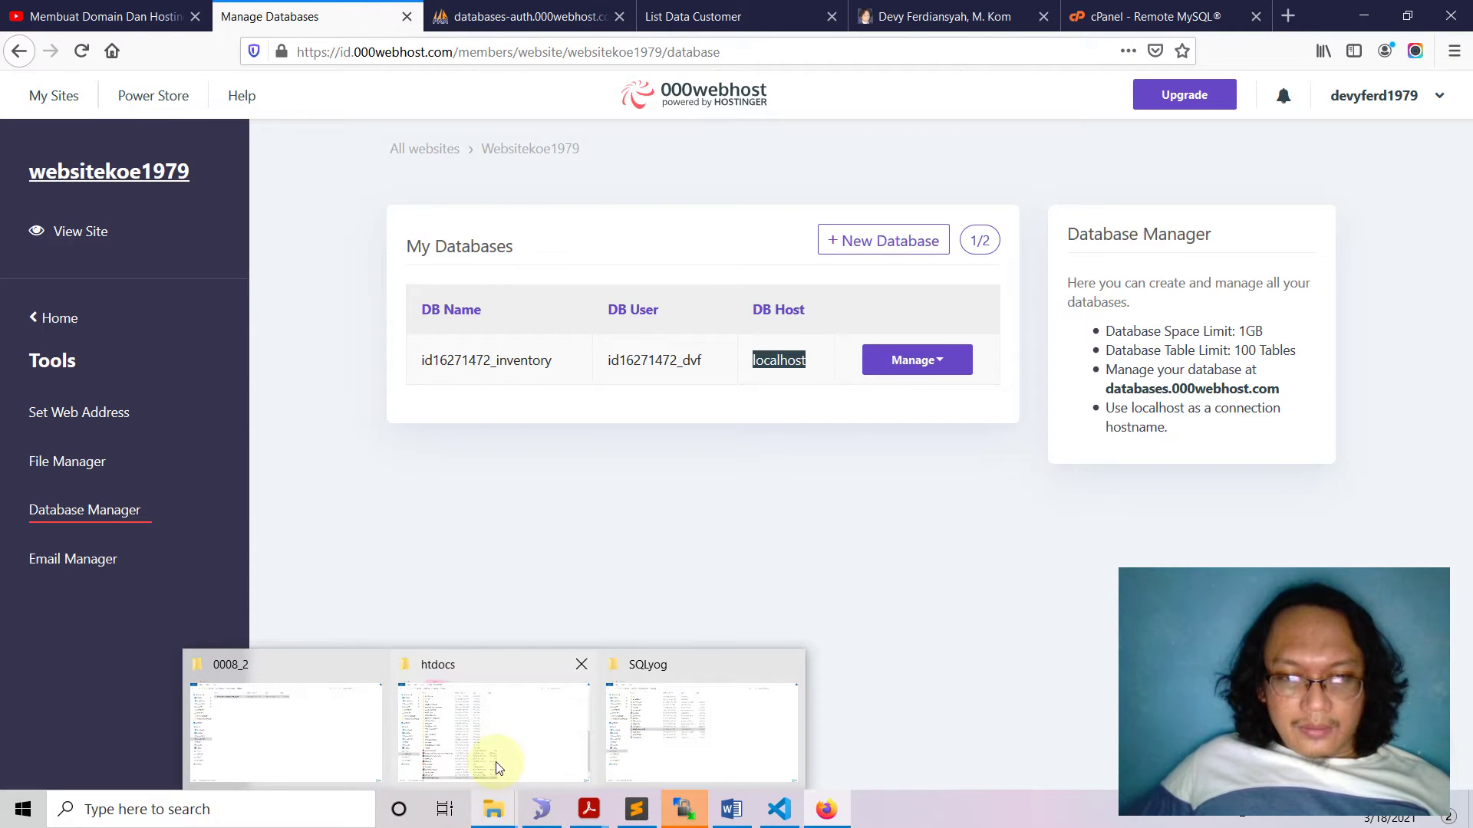
mouse_move(495, 767)
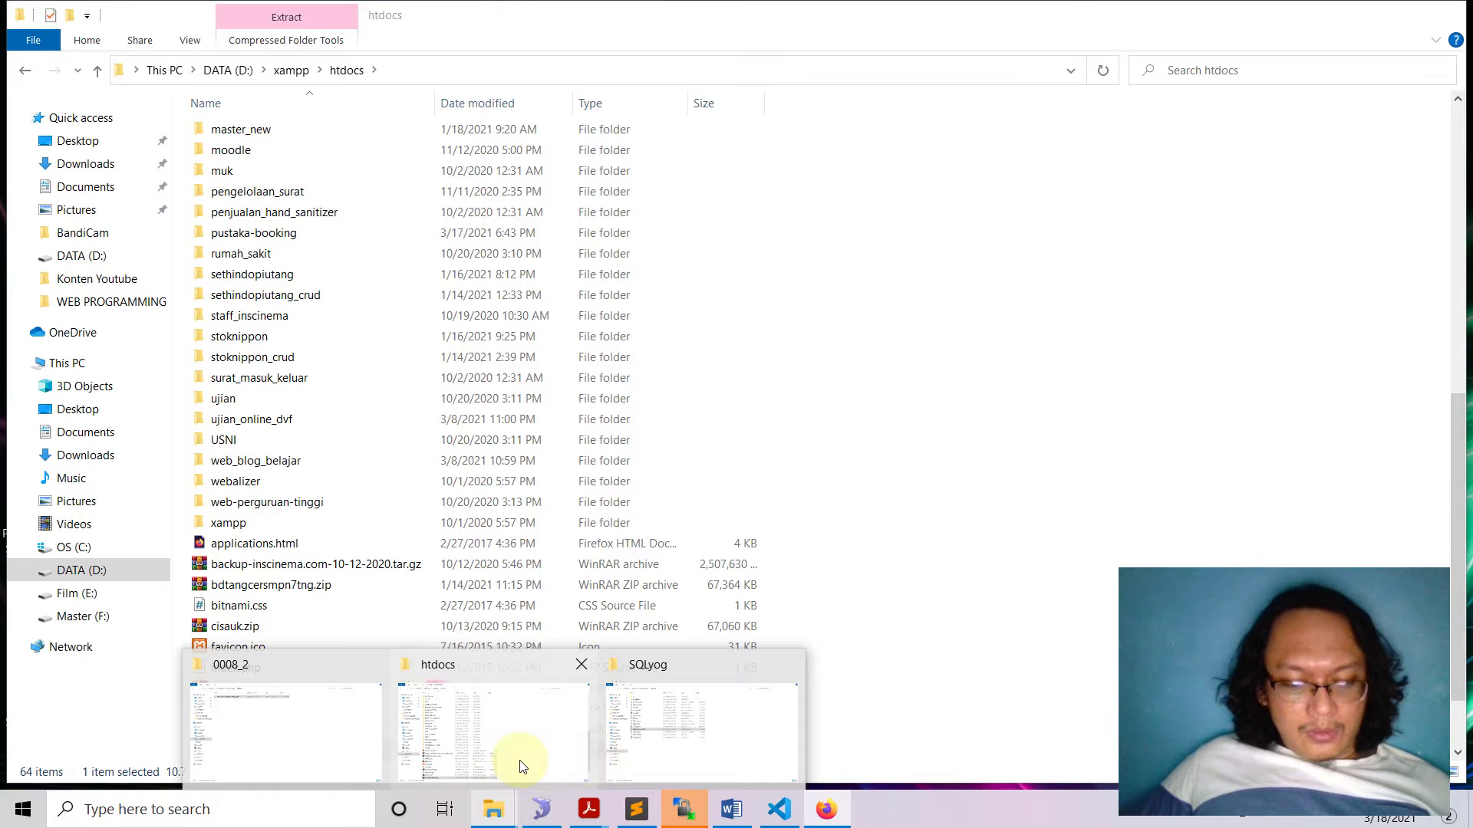
key("super+e")
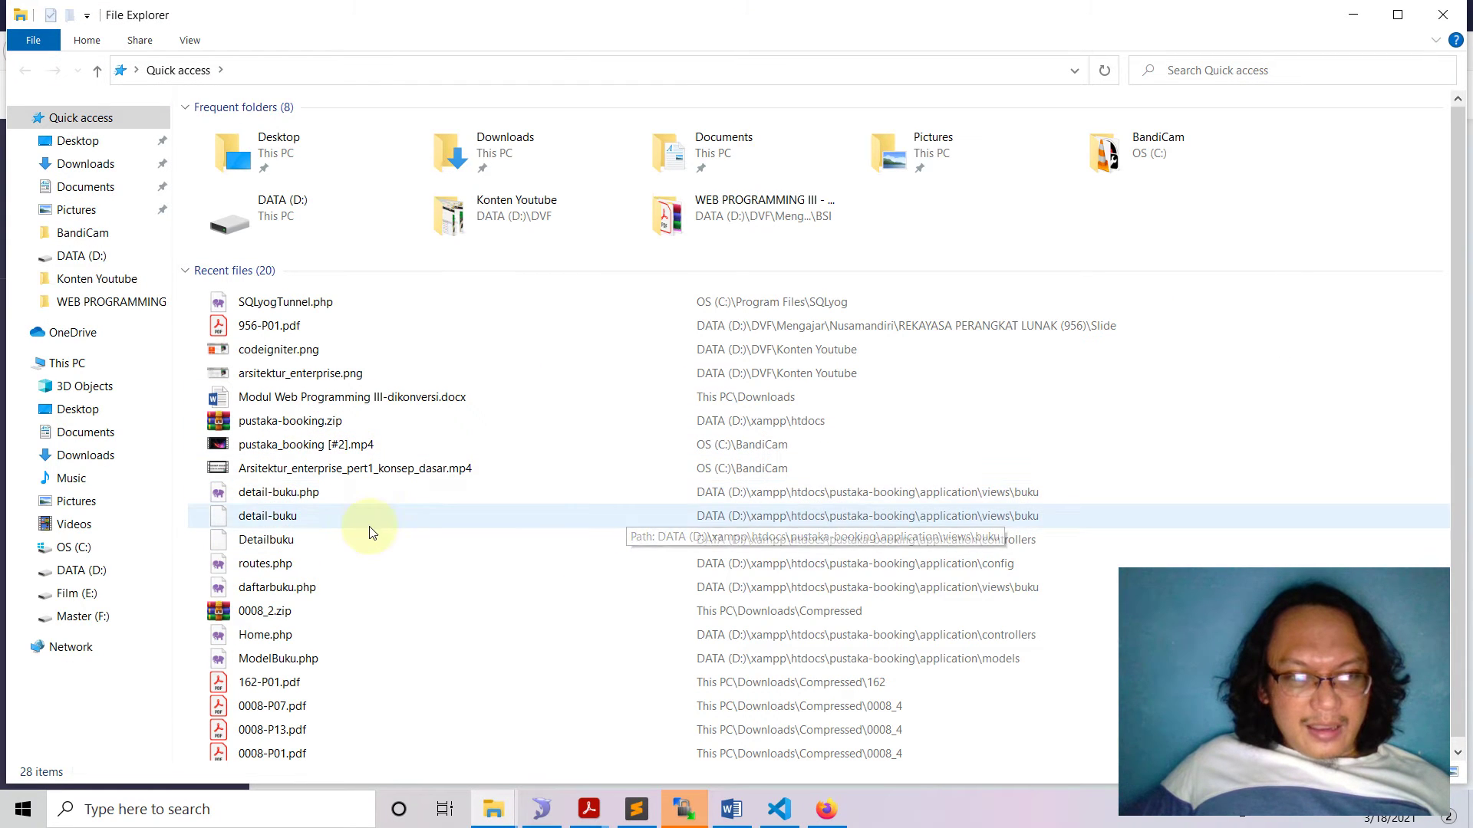
left_click(74, 548)
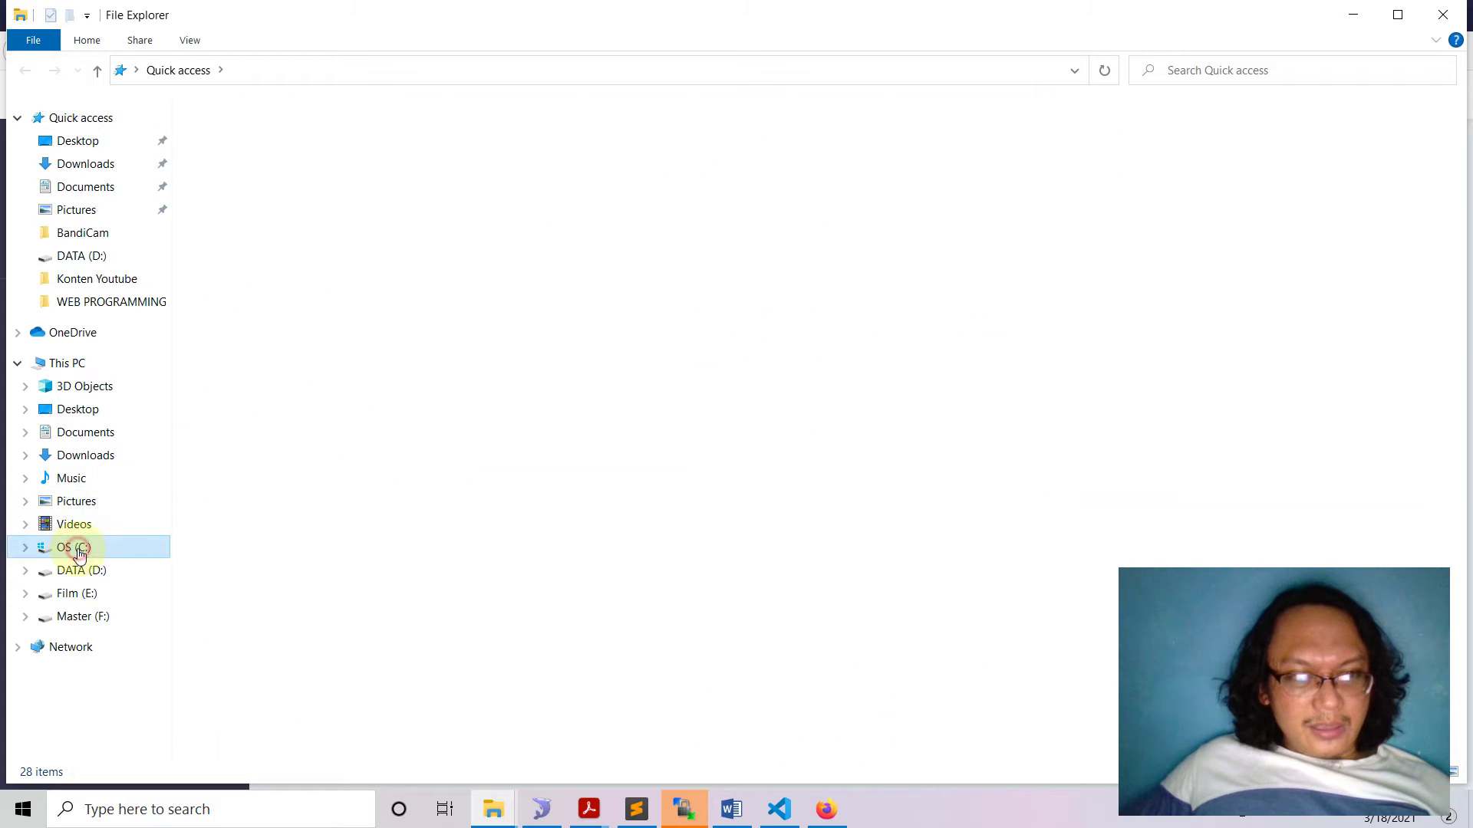
double_click(237, 195)
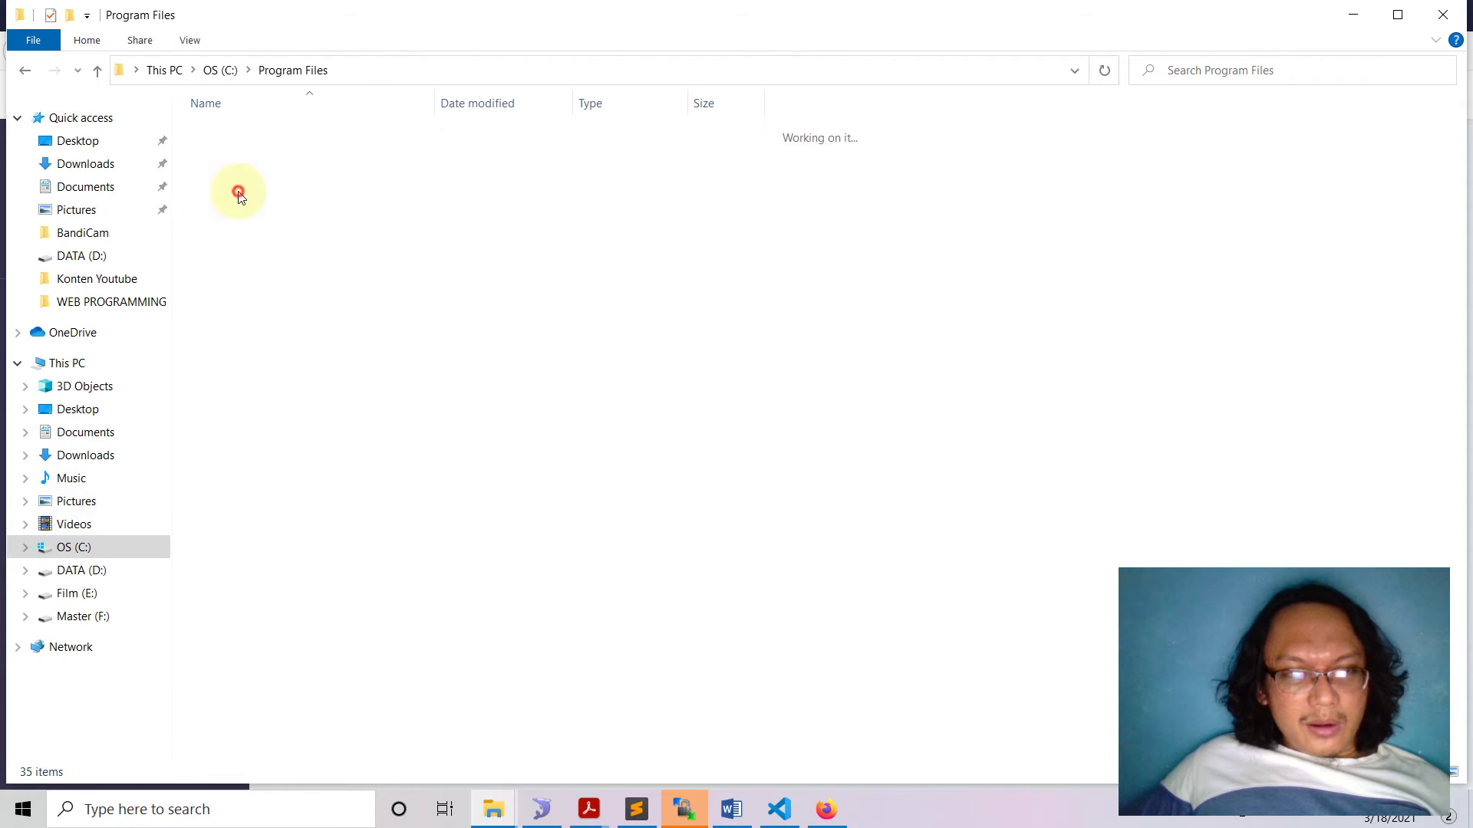
left_click(237, 194)
scroll(650, 459, "down", 2)
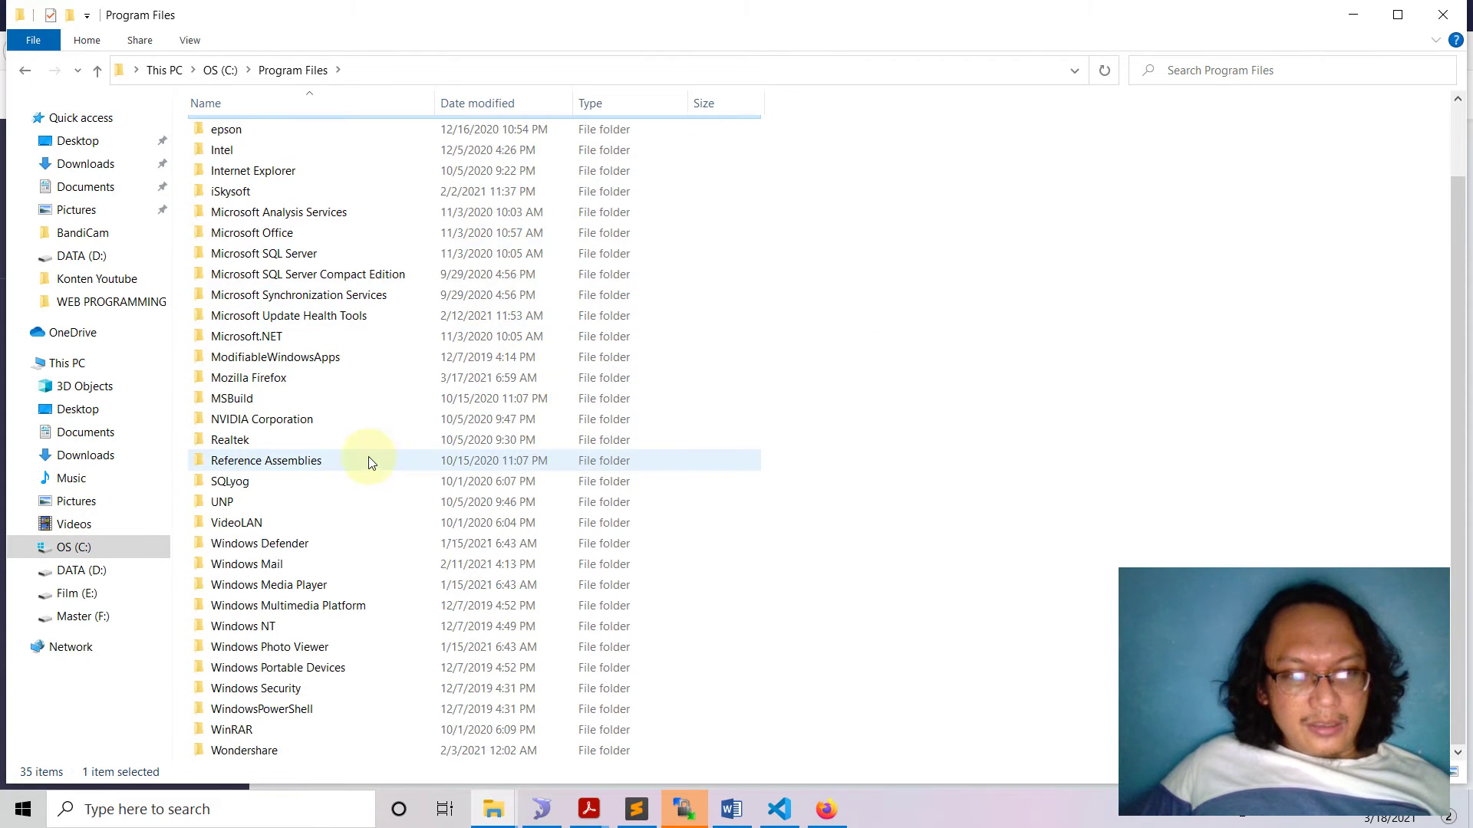
double_click(208, 486)
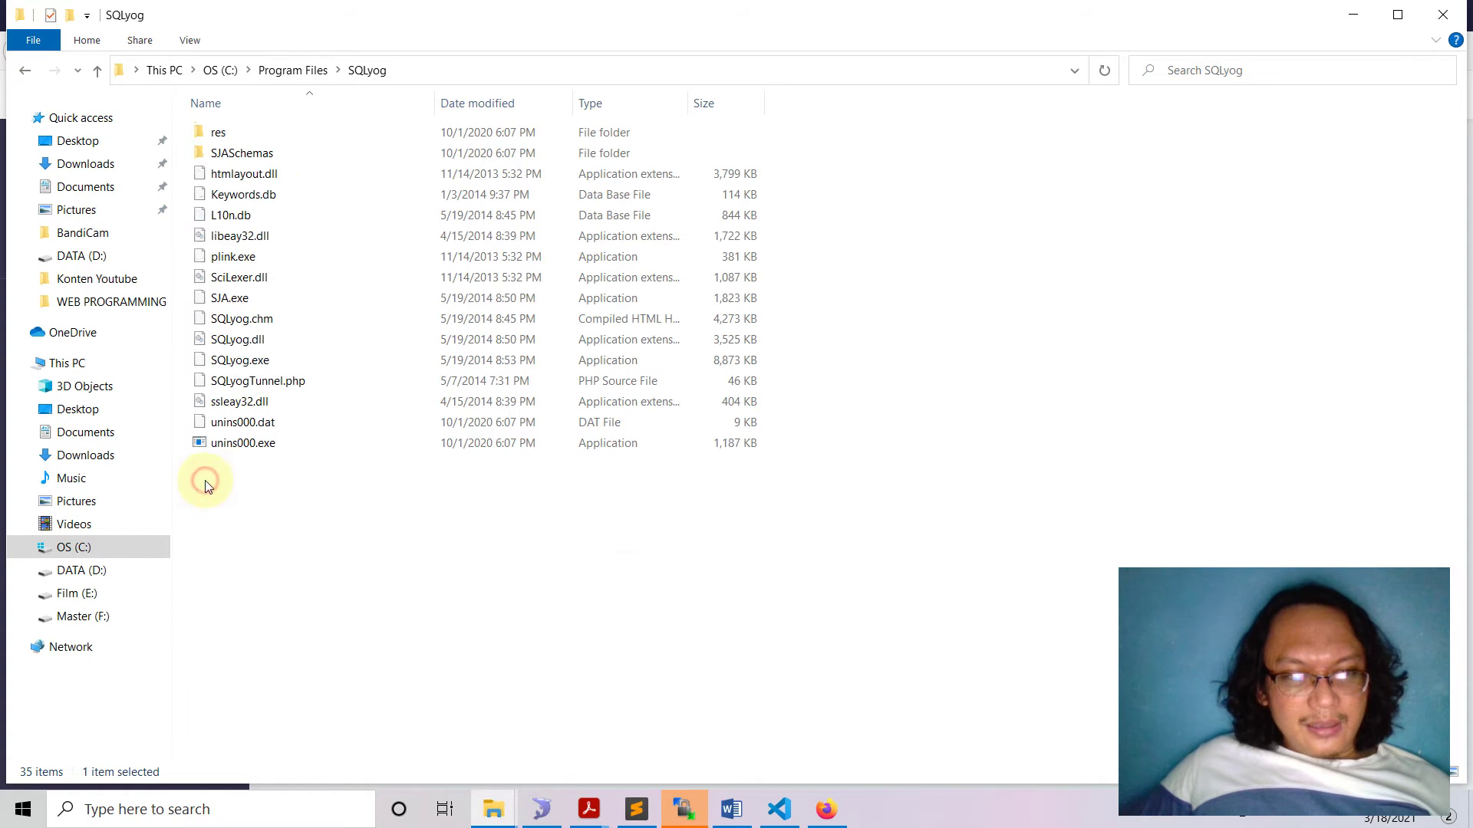
Open SQLyogTunnel.php to look through its code, close the file and return to the SQLyog folder in File Explorer
double_click(254, 381)
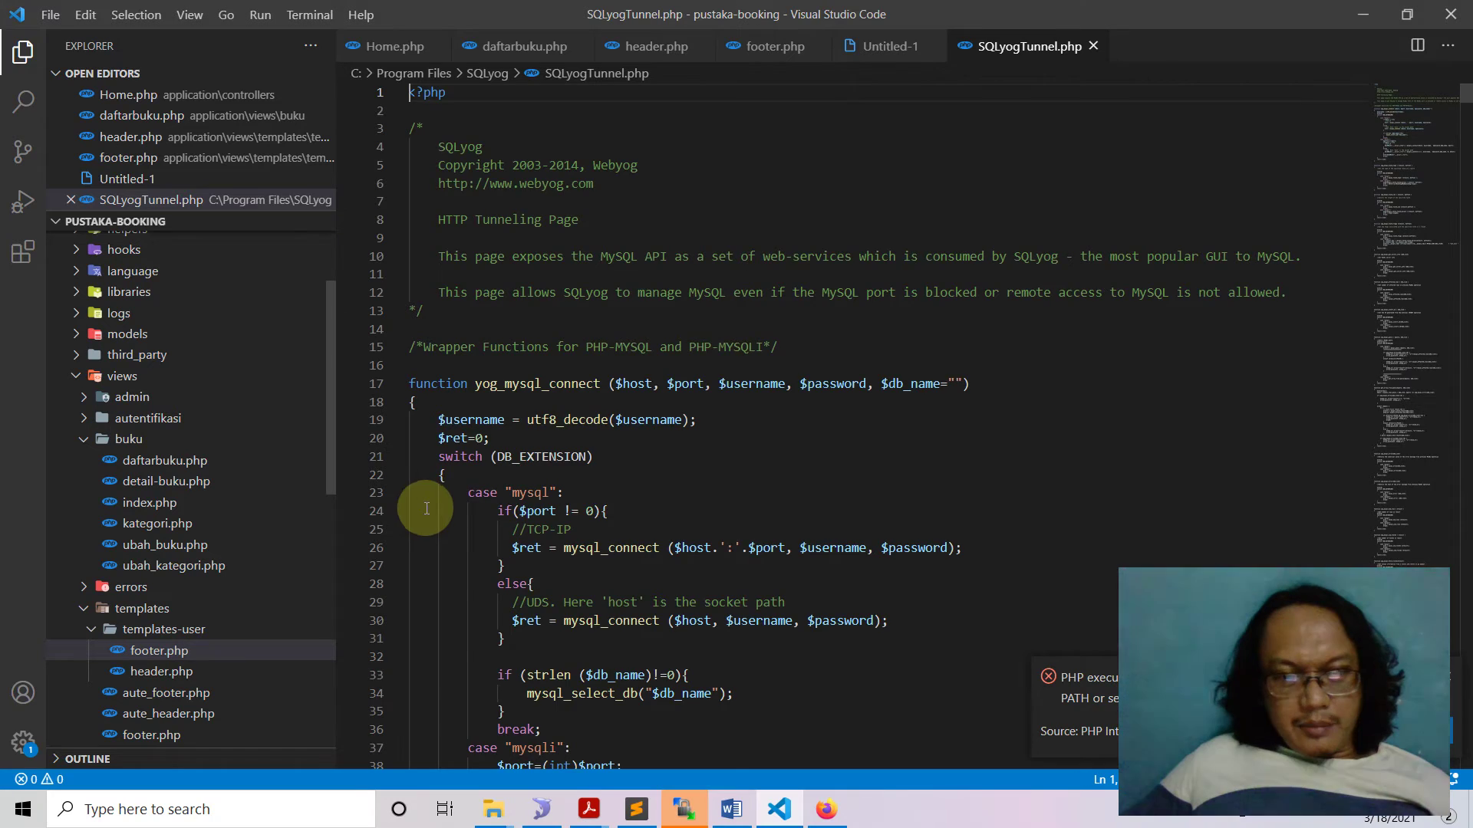
scroll(763, 494, "down", 20)
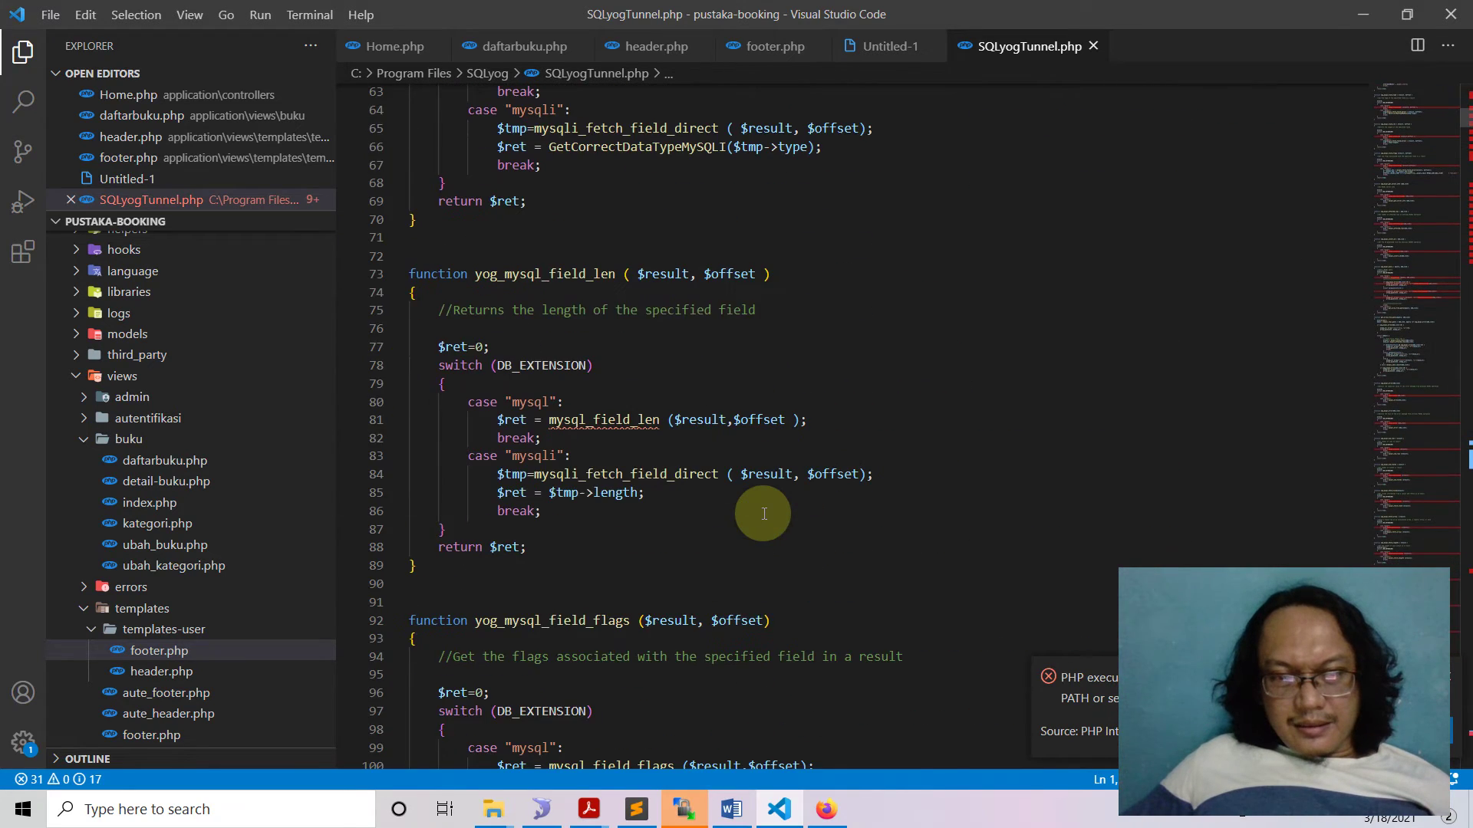
scroll(764, 513, "down", 8)
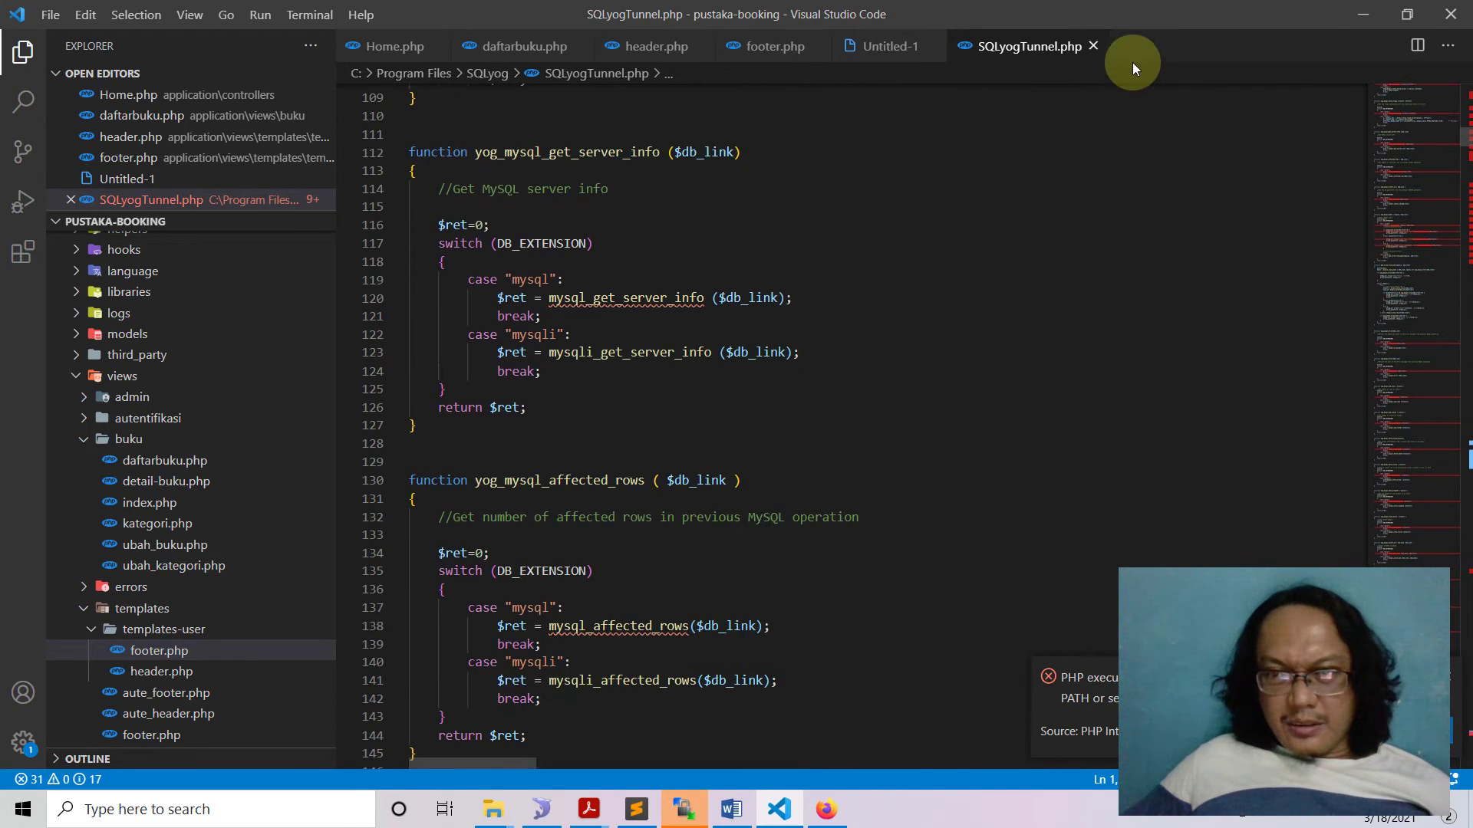
left_click(1093, 47)
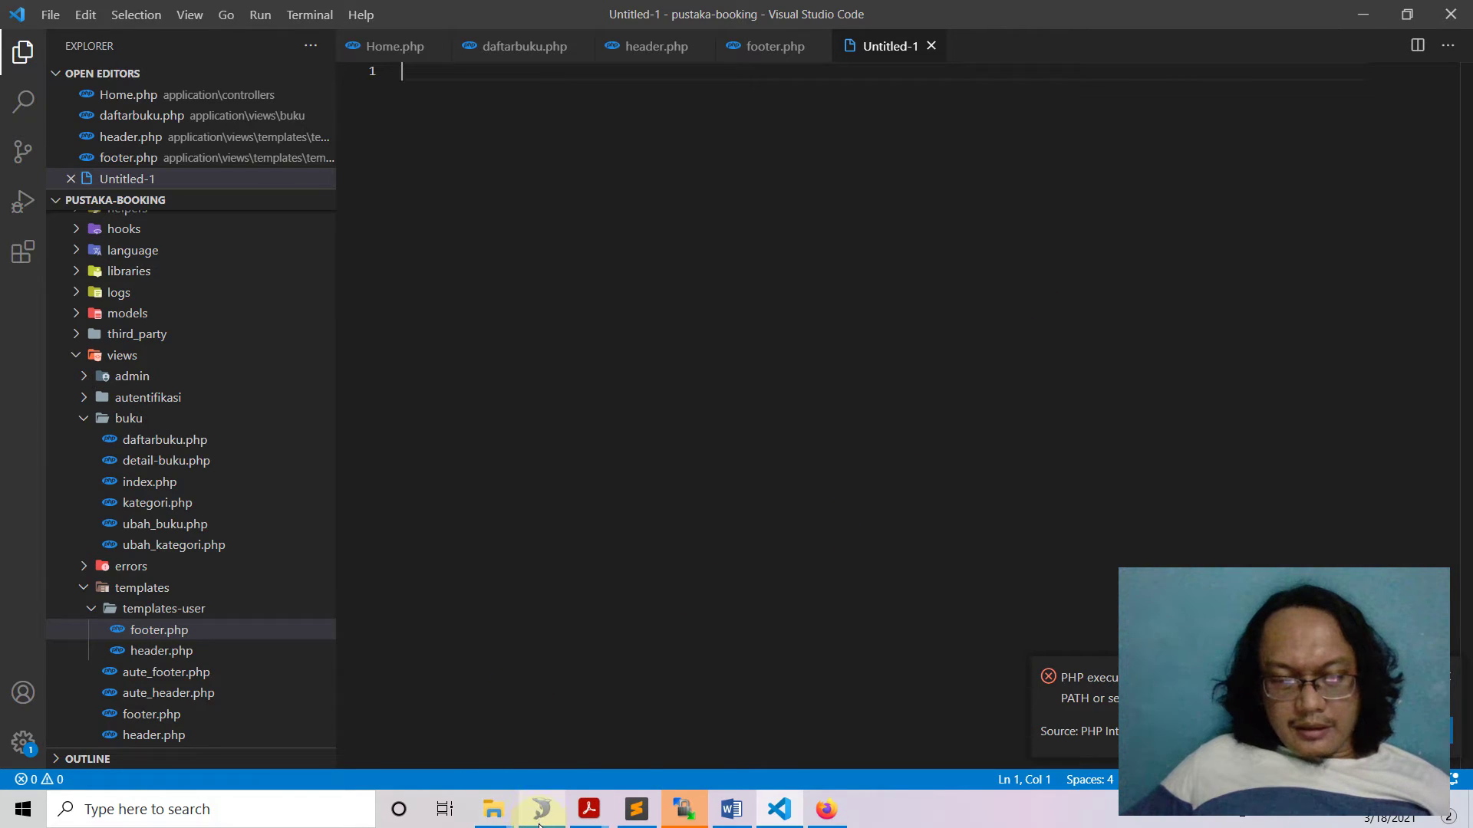
left_click(628, 557)
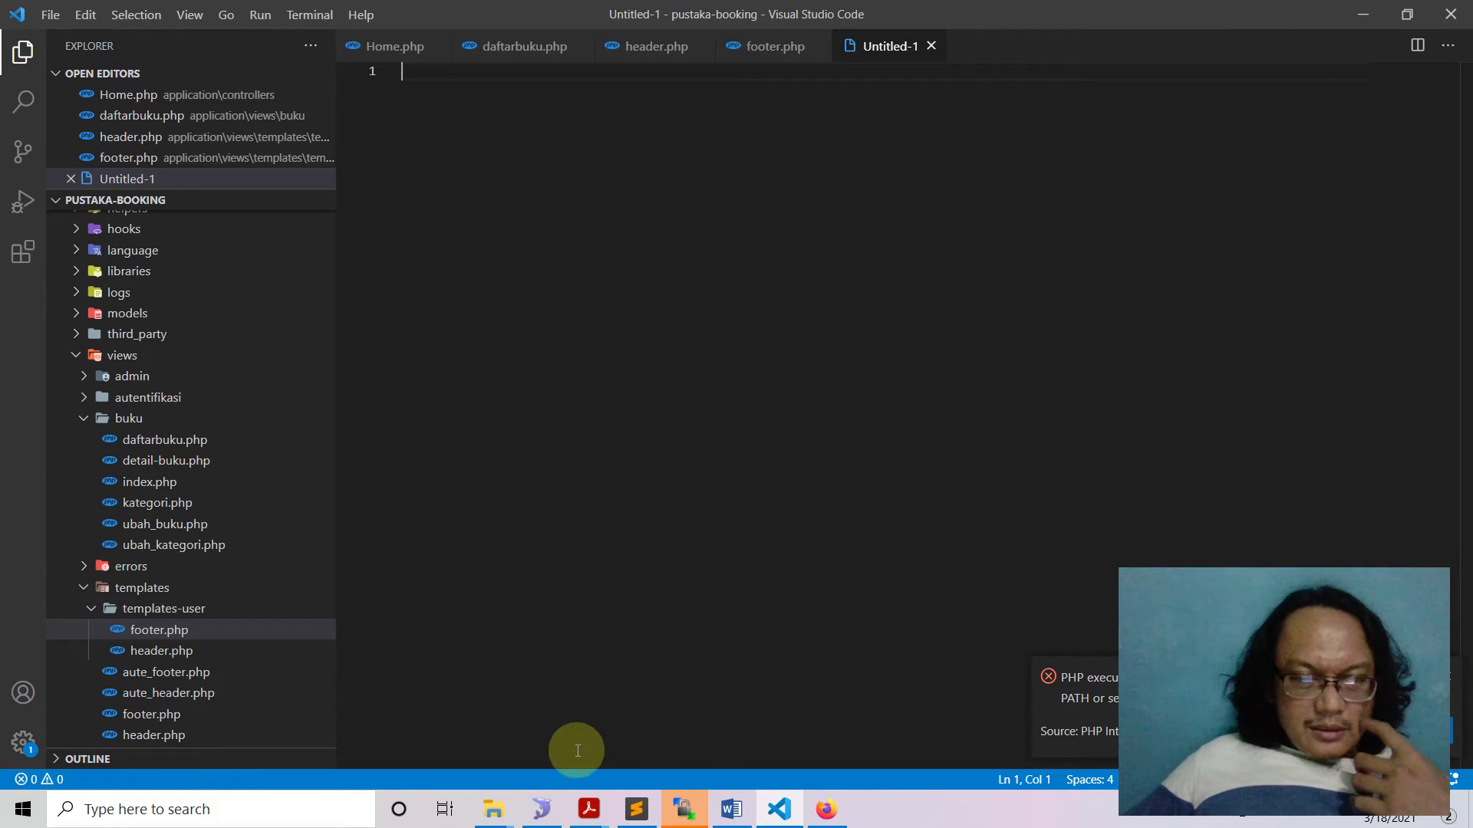
left_click(505, 812)
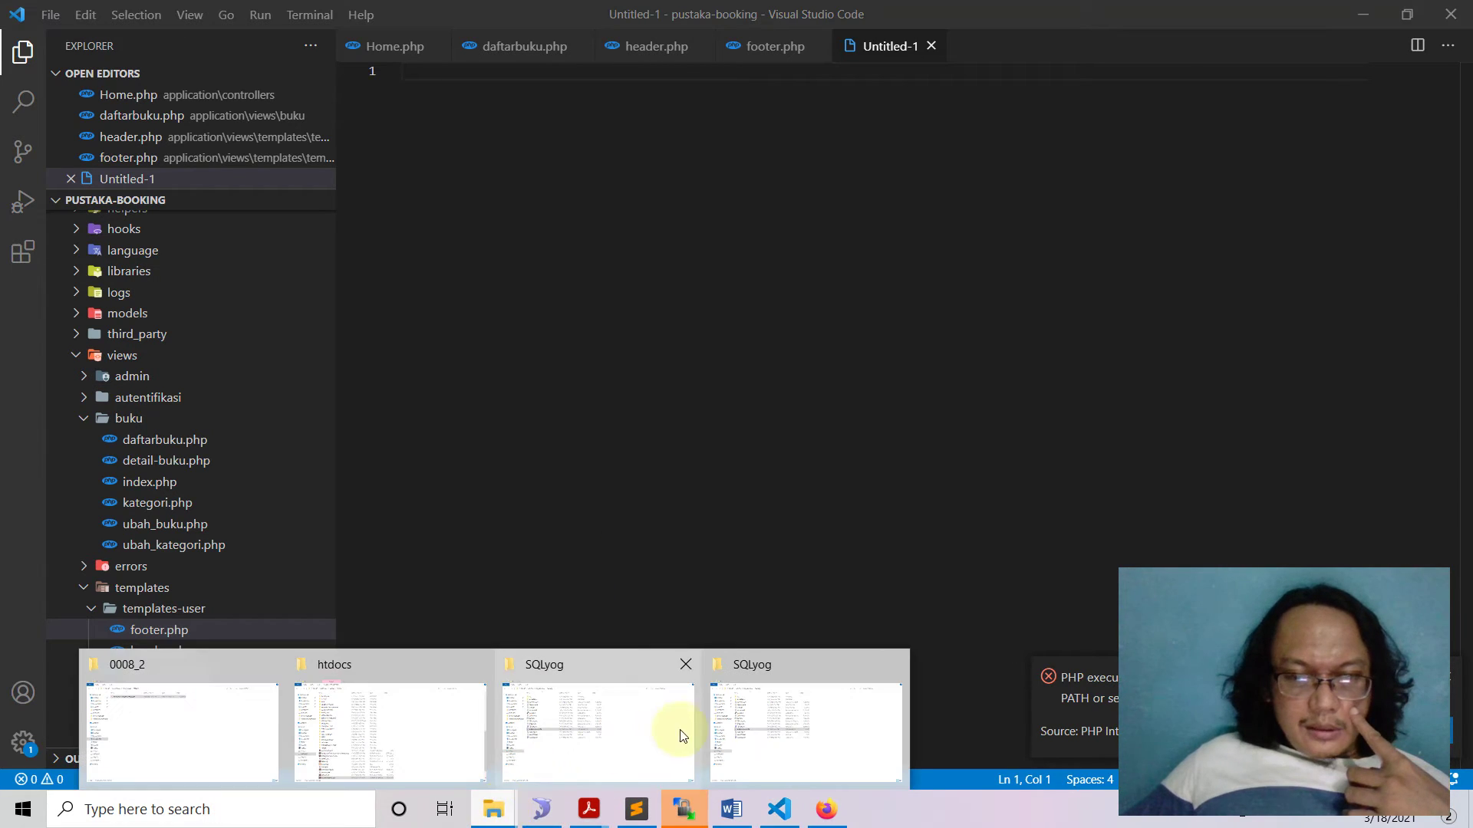
left_click(755, 730)
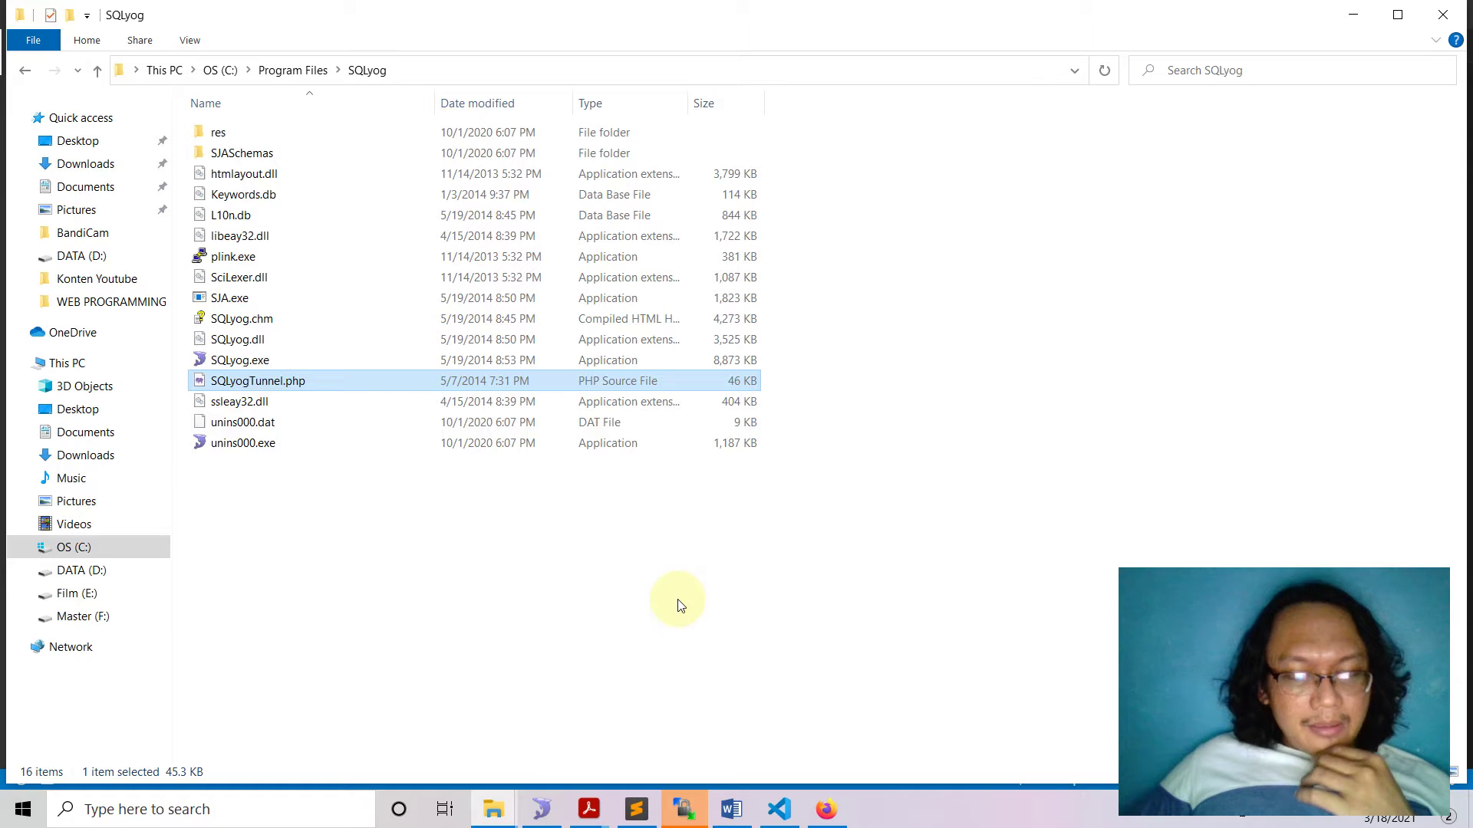
Switch back to 000webhost in the browser and open the site's public_html folder in the File Manager
left_click(827, 812)
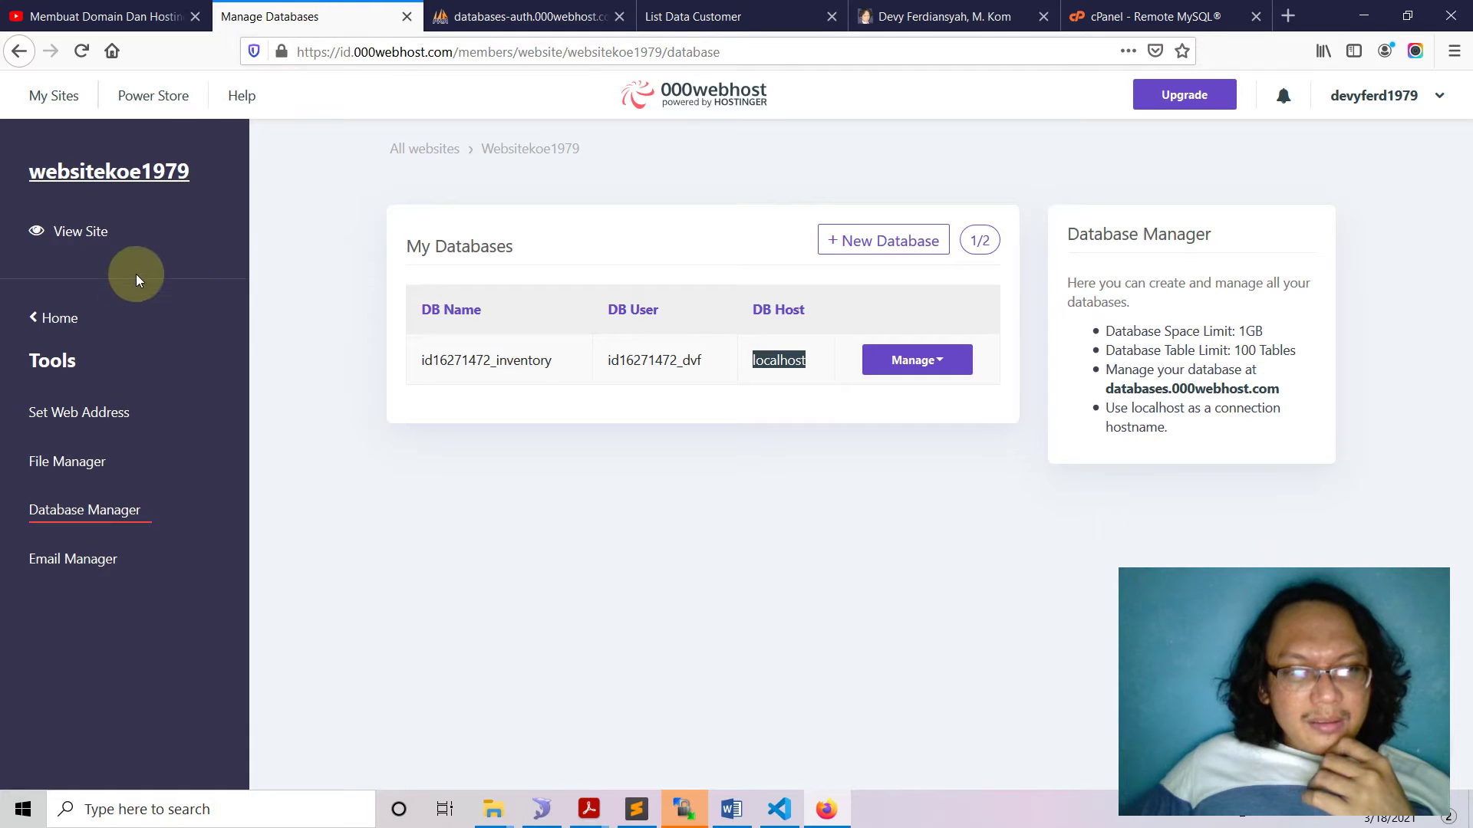
left_click(51, 327)
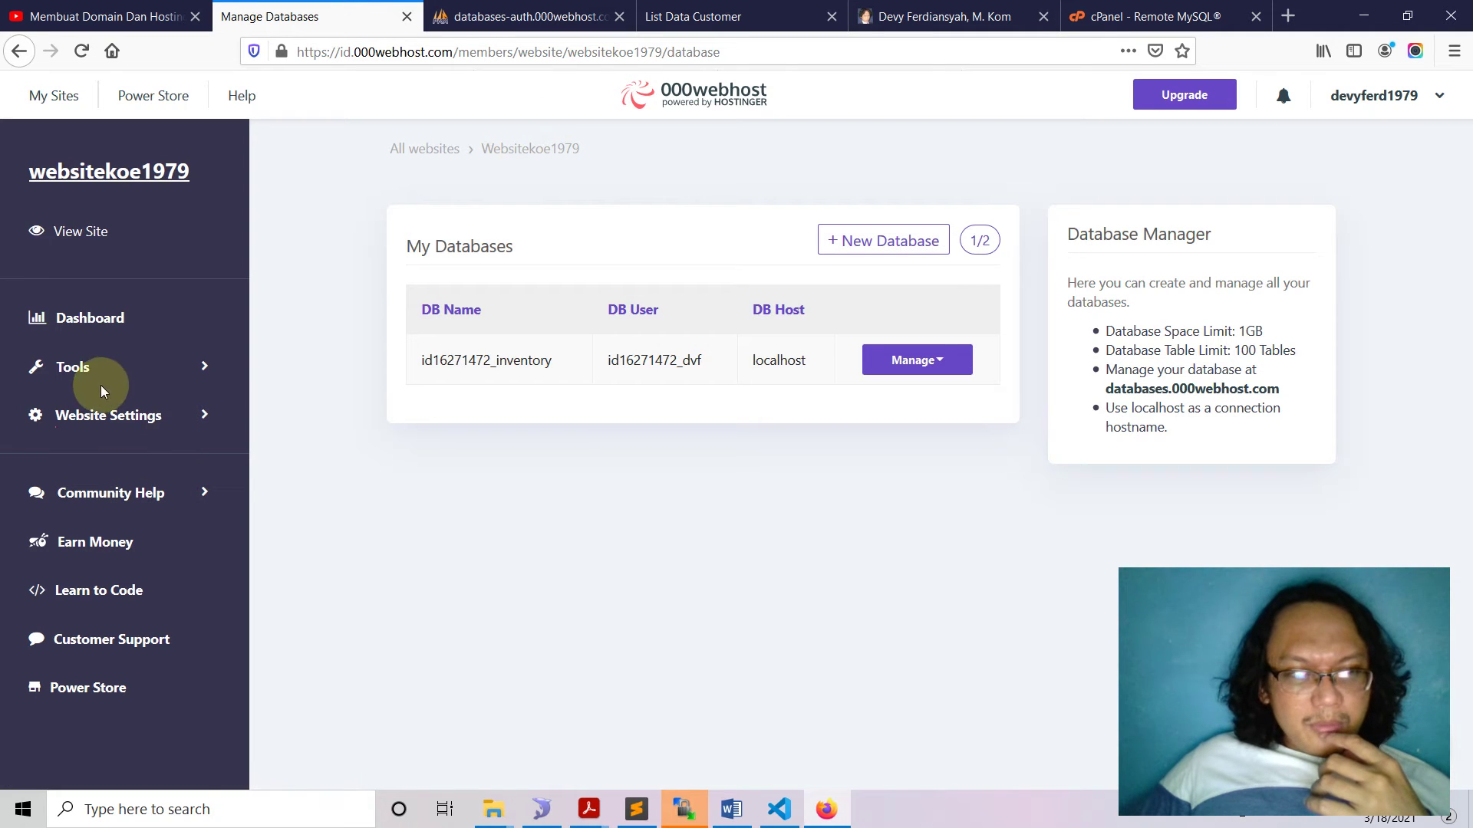
left_click(206, 368)
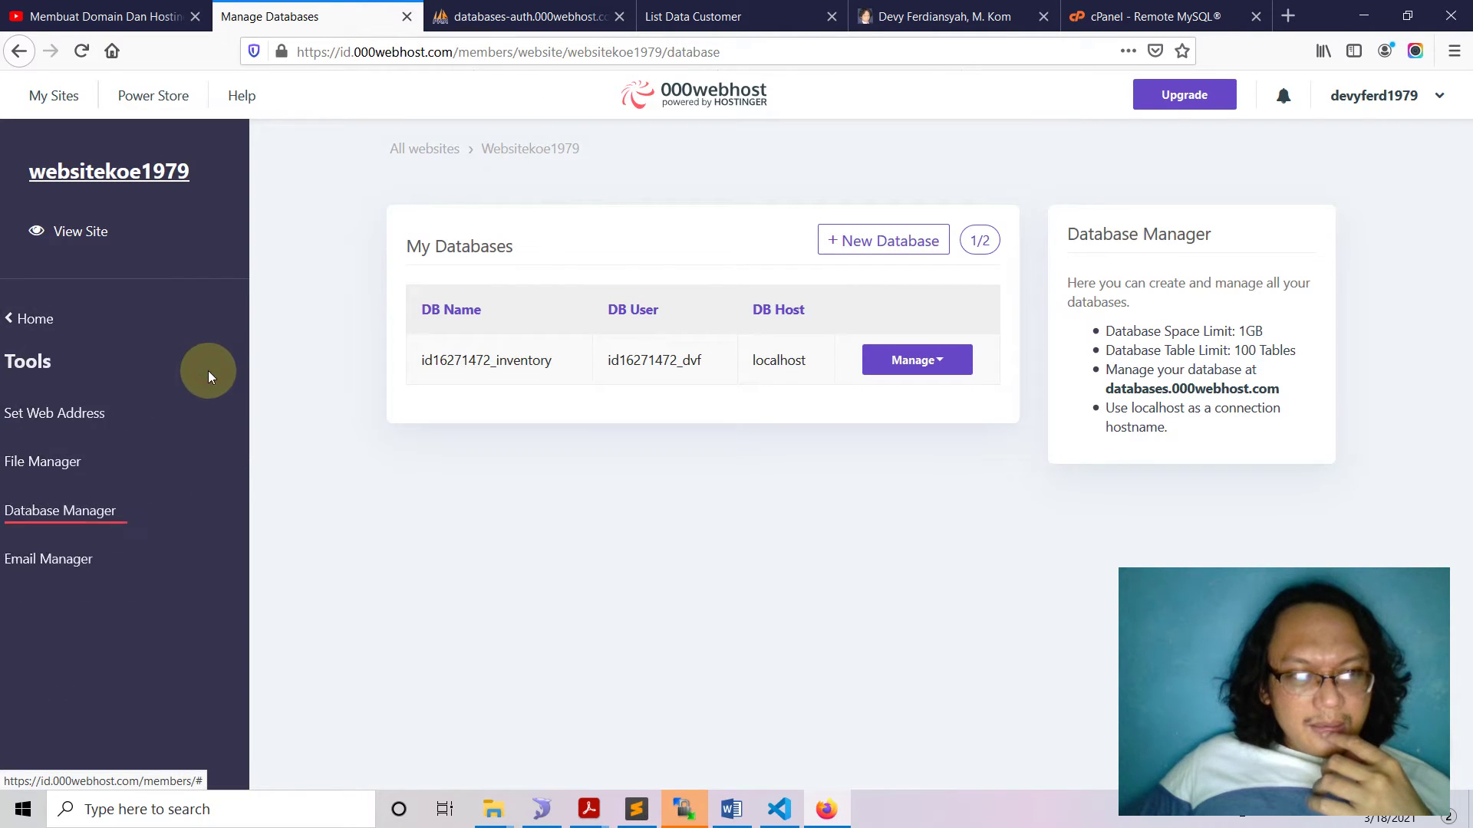
left_click(78, 465)
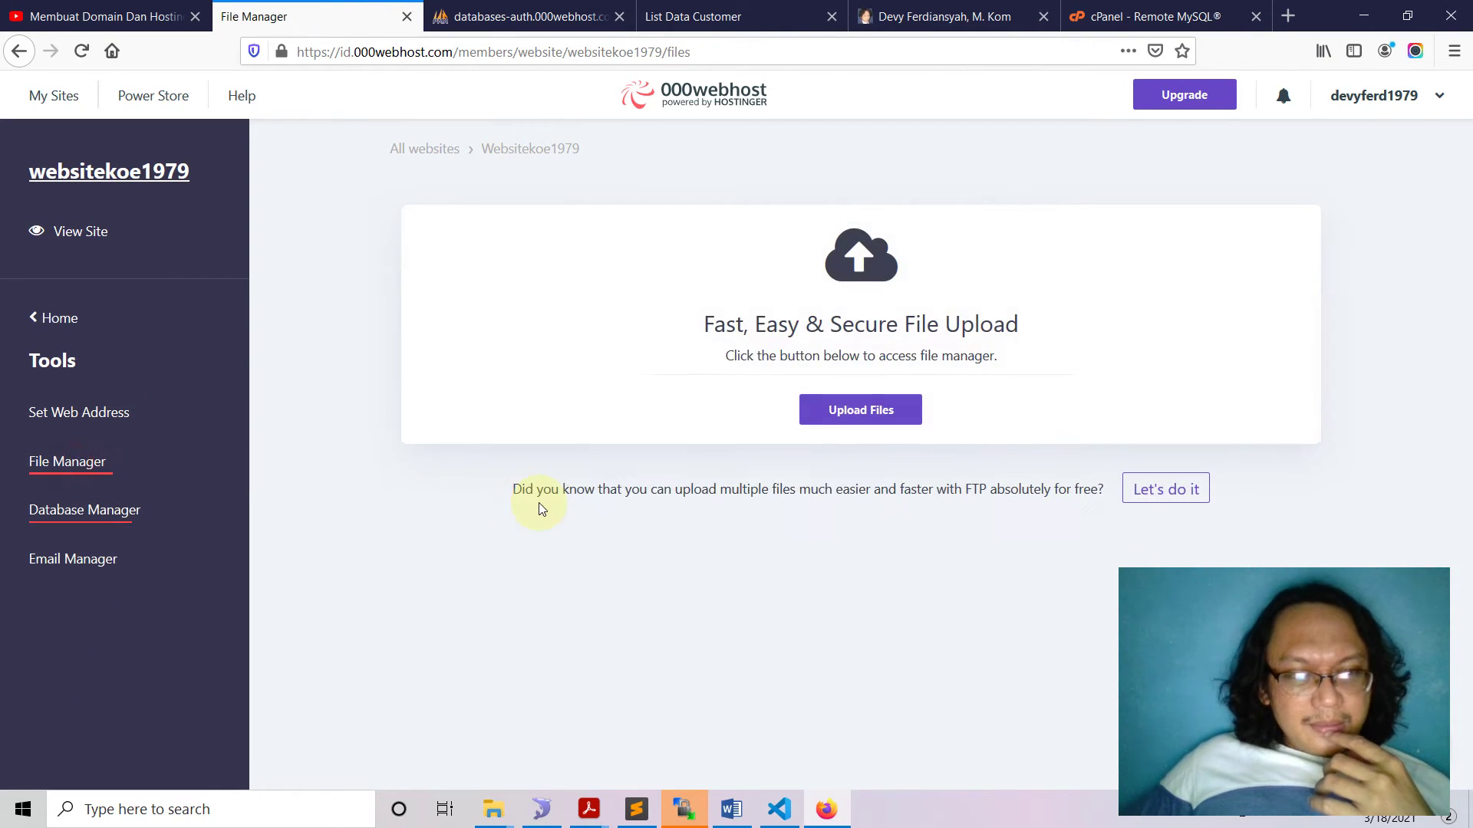
left_click(855, 418)
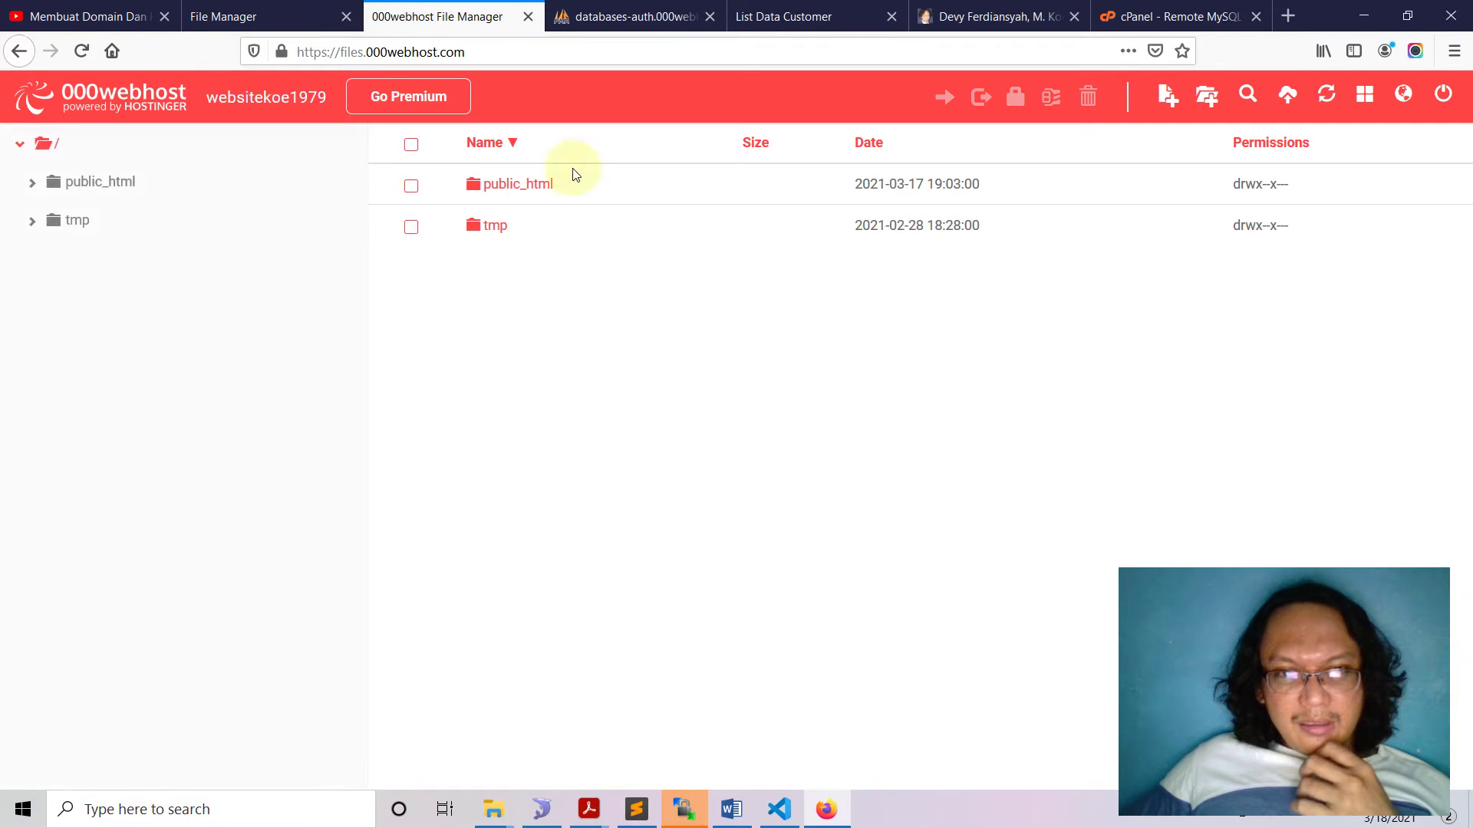
left_click(518, 191)
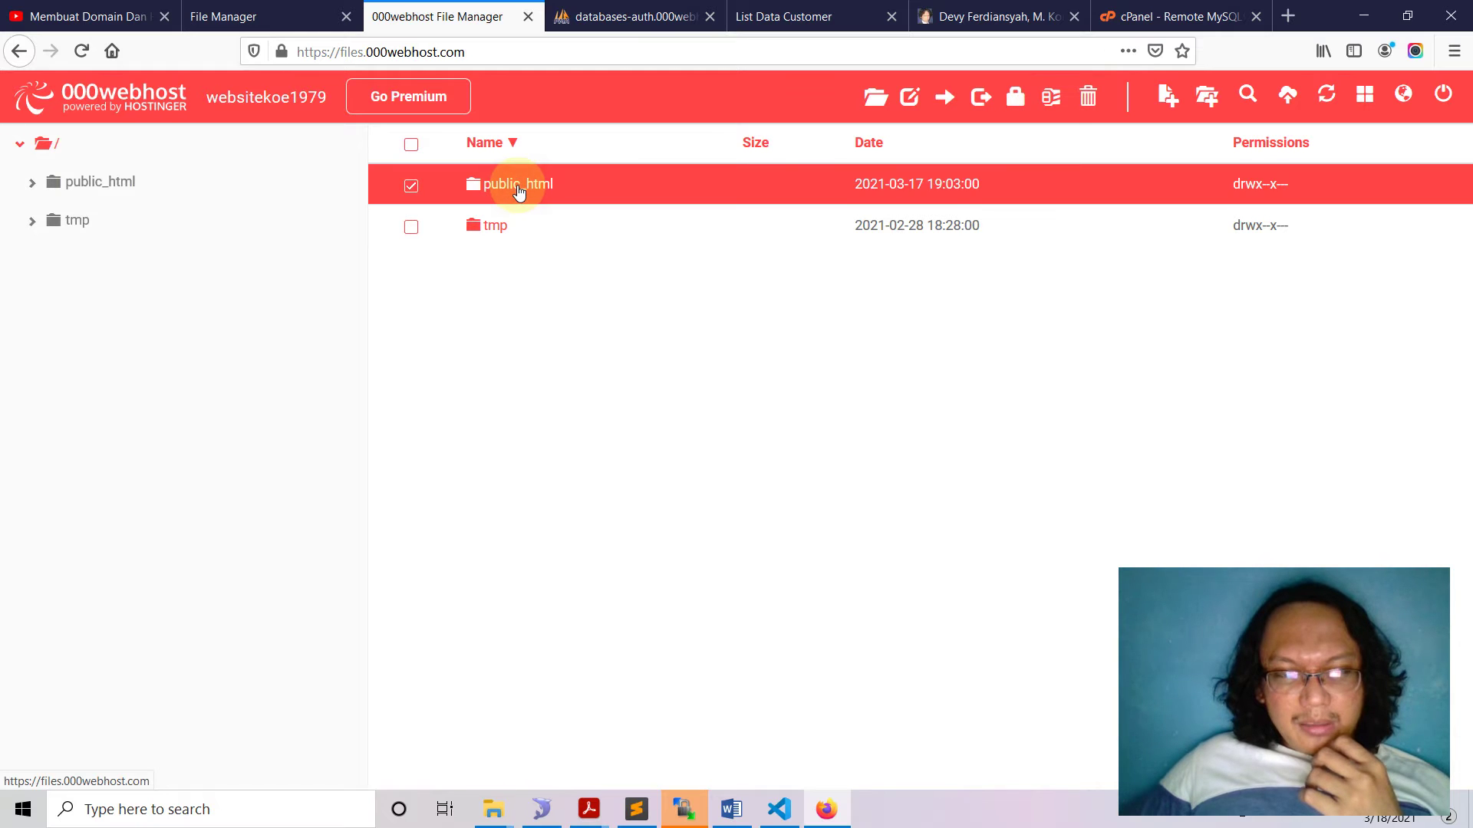
double_click(519, 191)
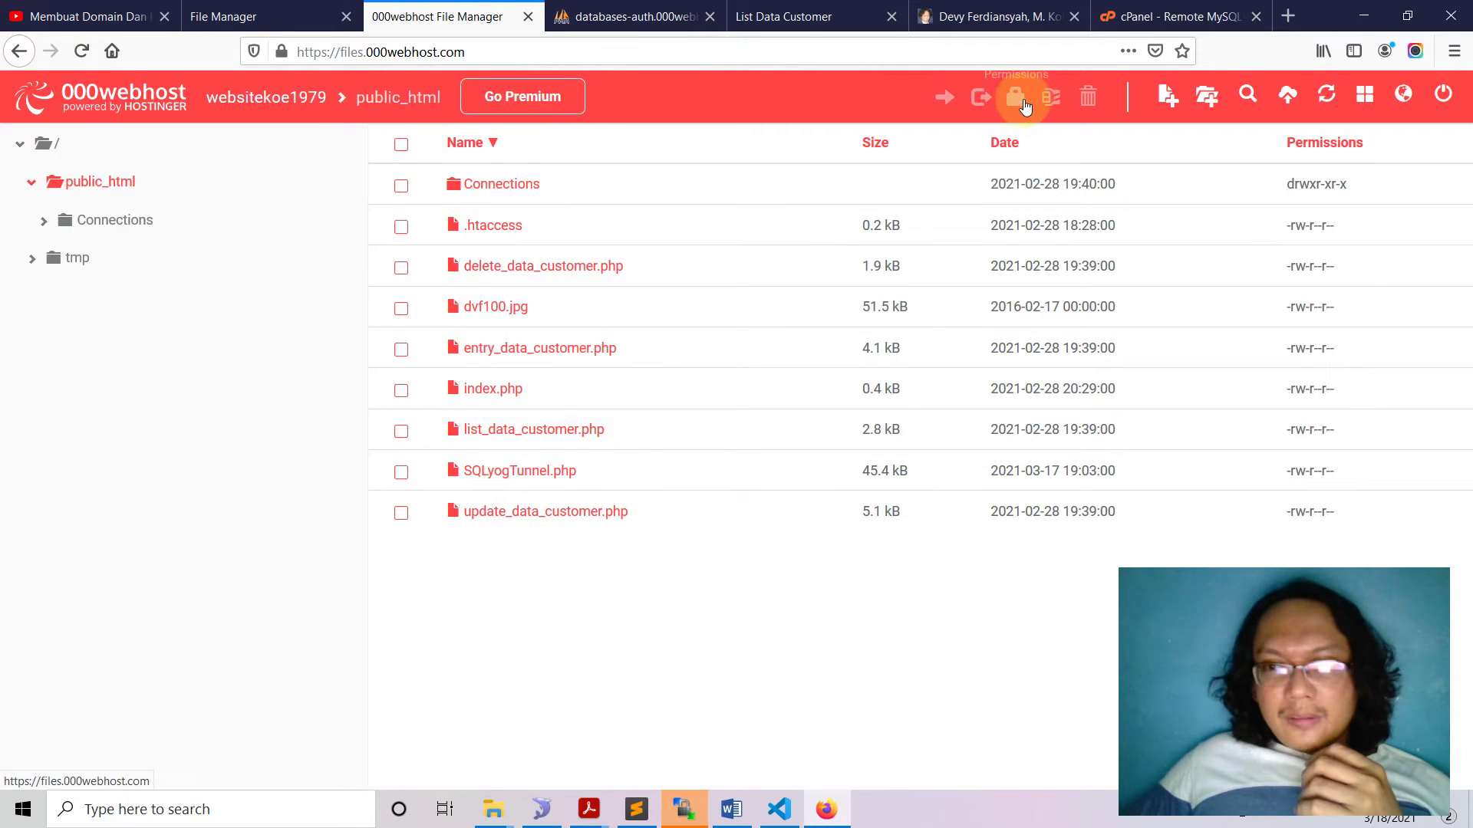
Upload SQLyogTunnel.php from C:\Program Files\SQLyog to the public_html folder
left_click(1290, 98)
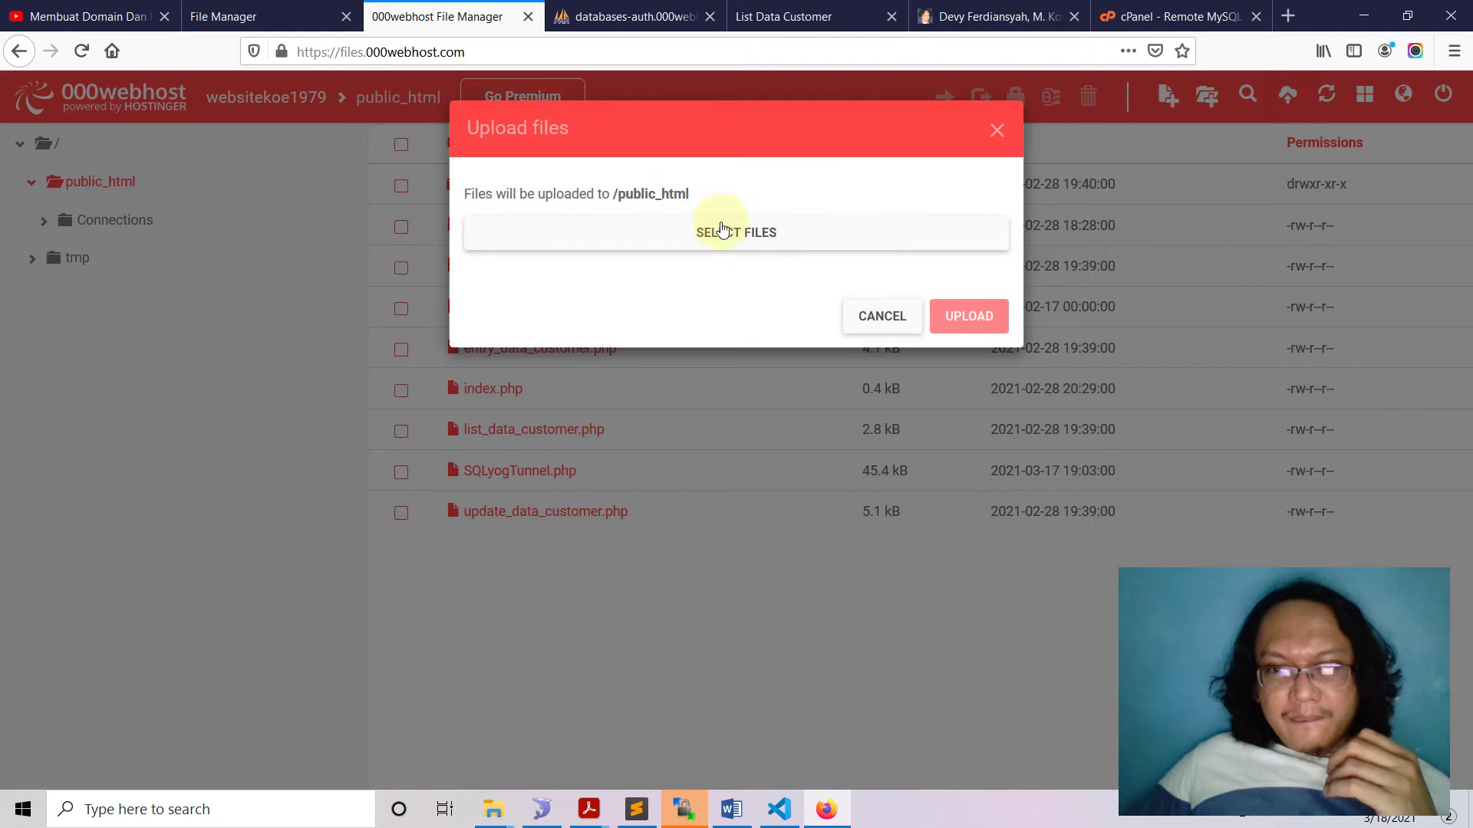
left_click(703, 240)
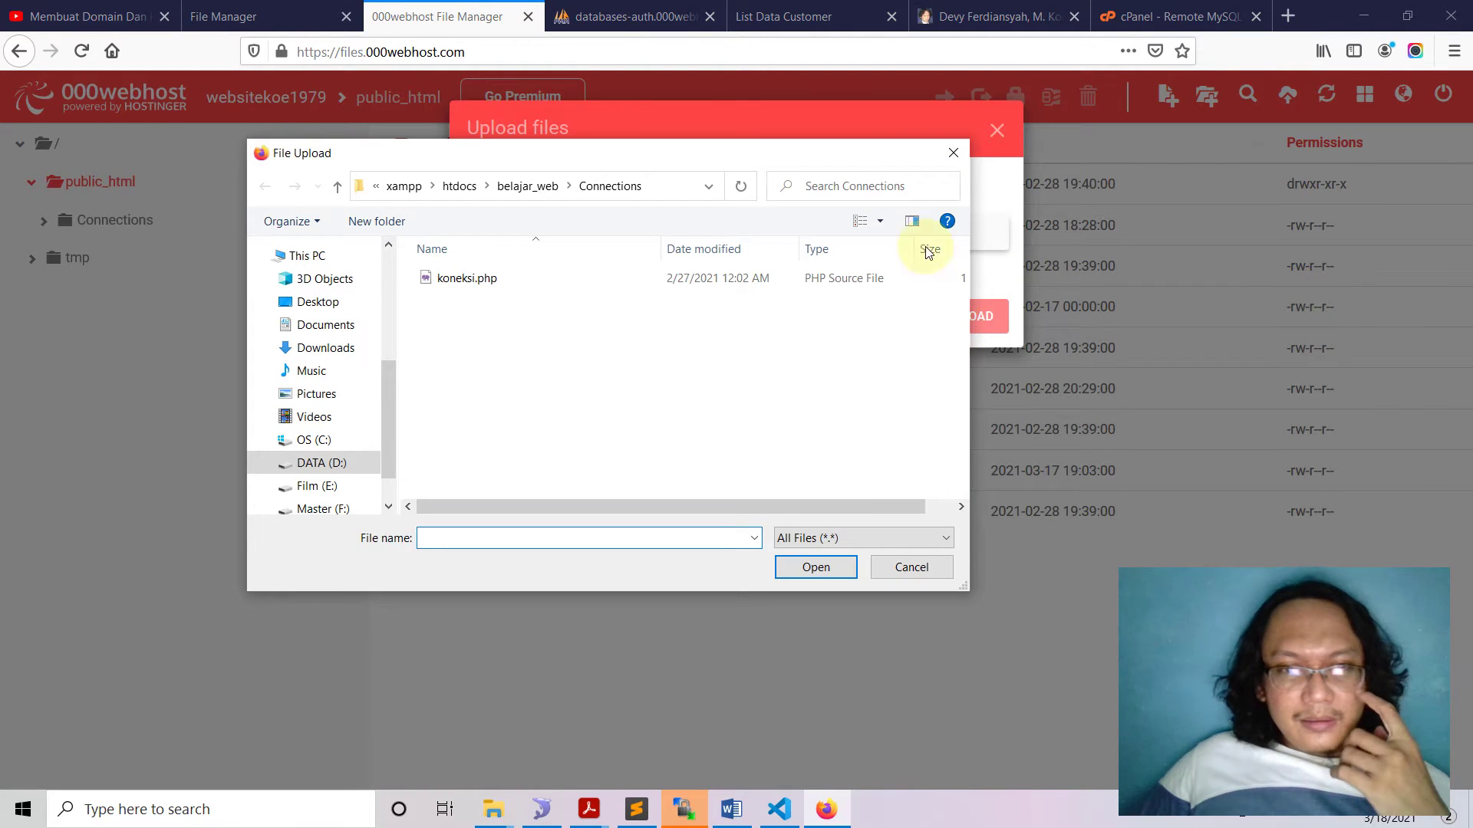
left_click(319, 443)
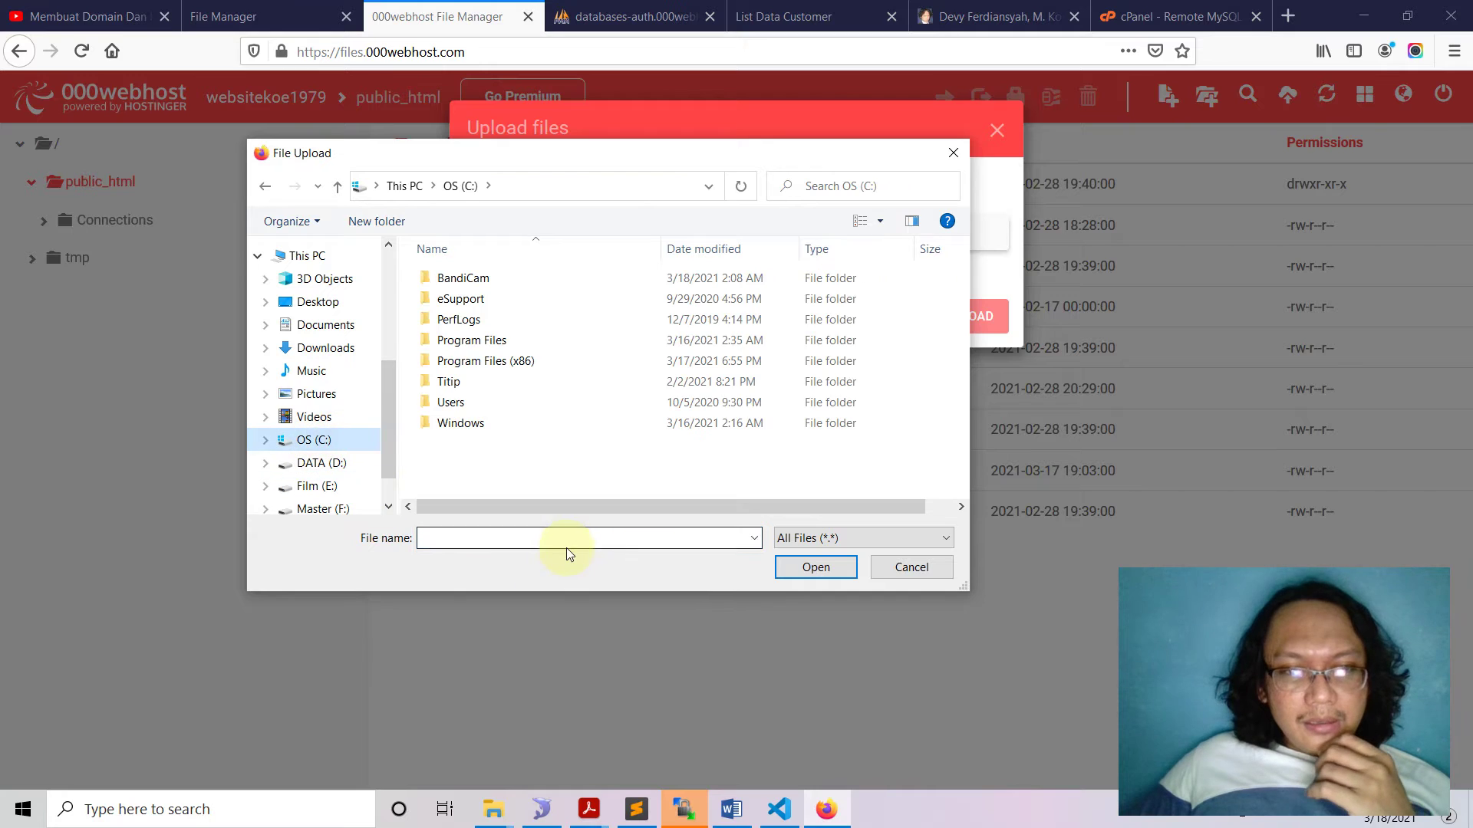
left_click(465, 345)
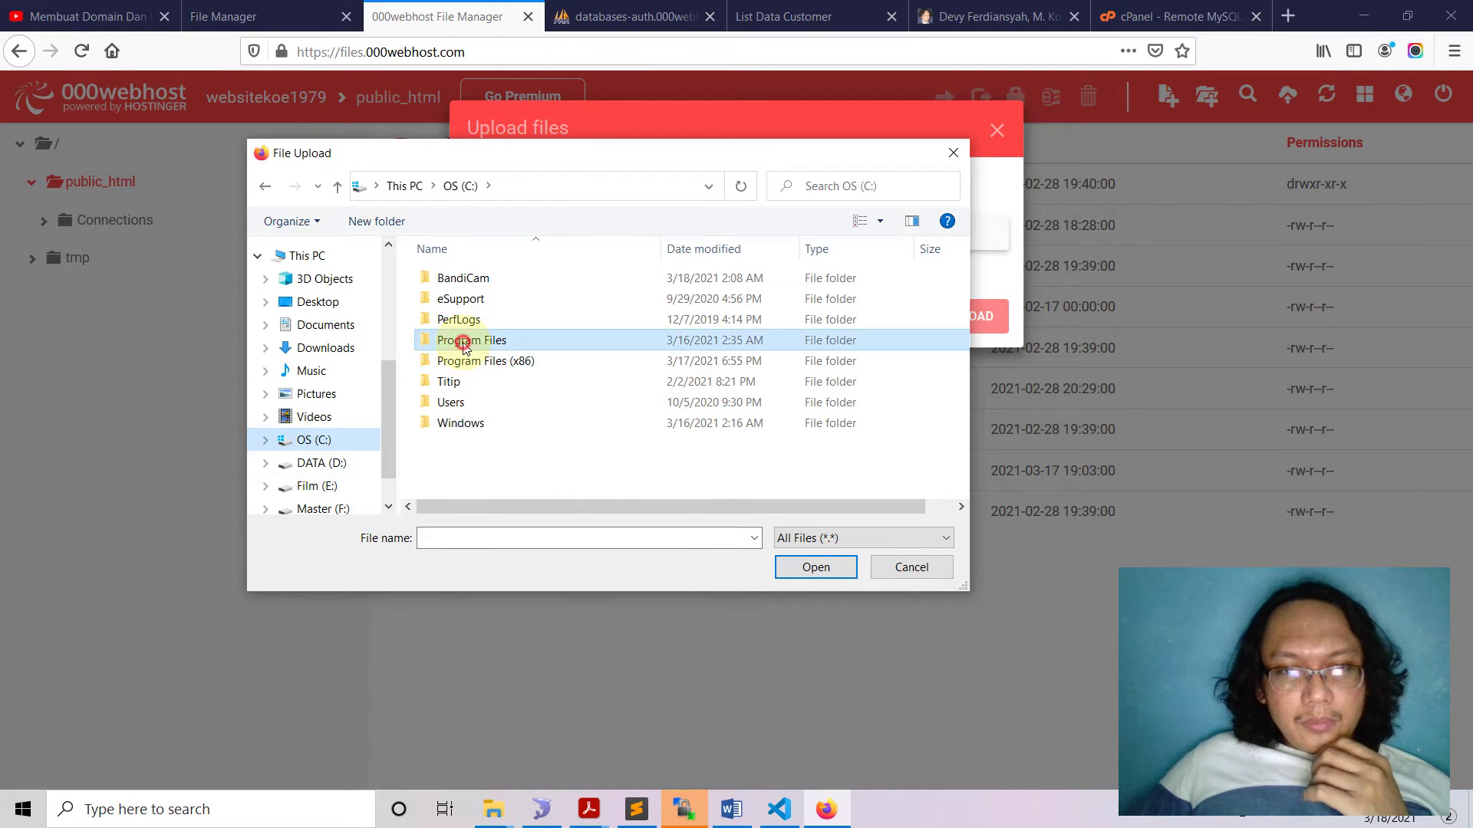
double_click(432, 346)
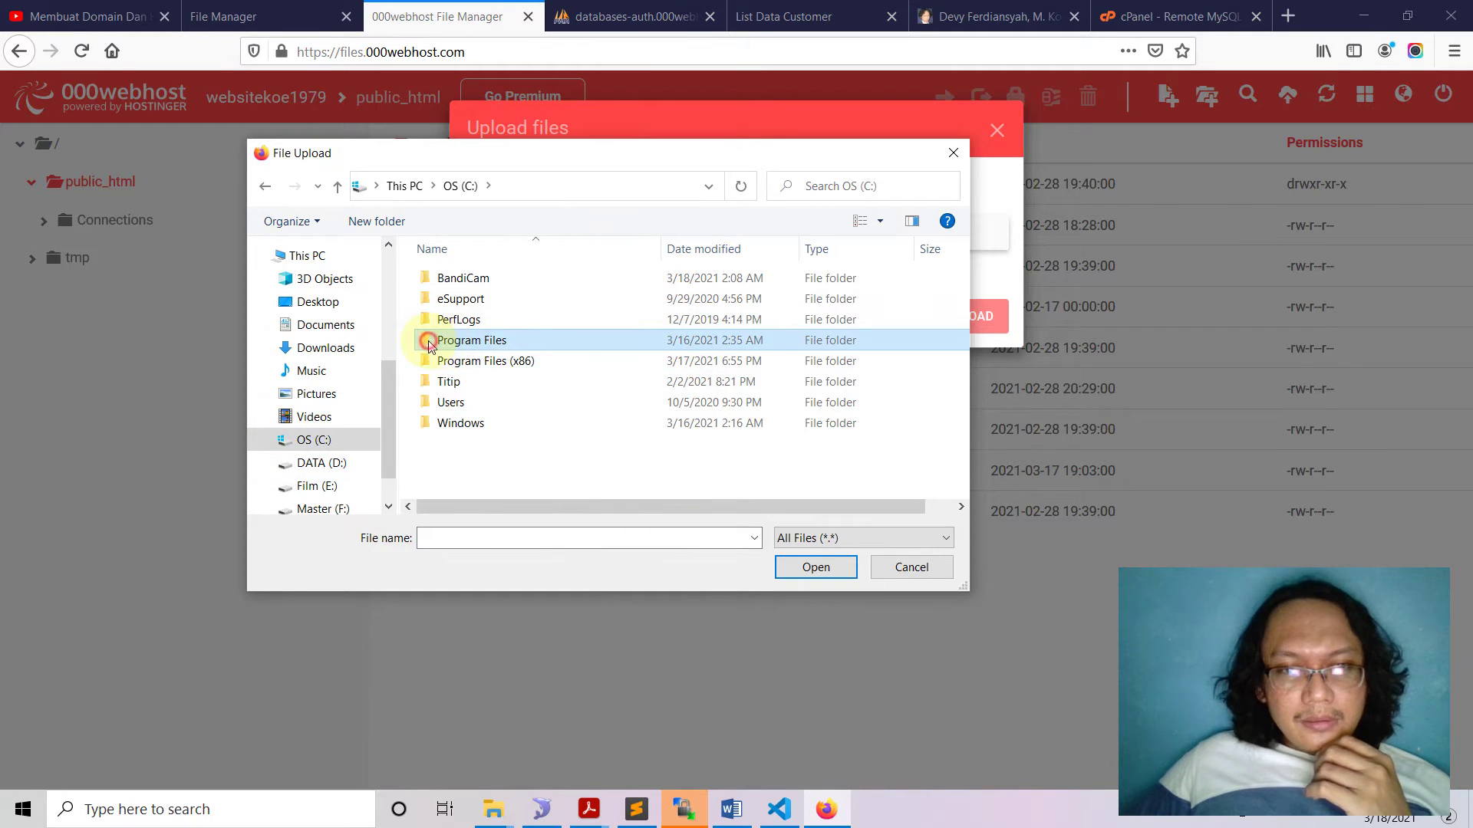
scroll(522, 406, "down", 4)
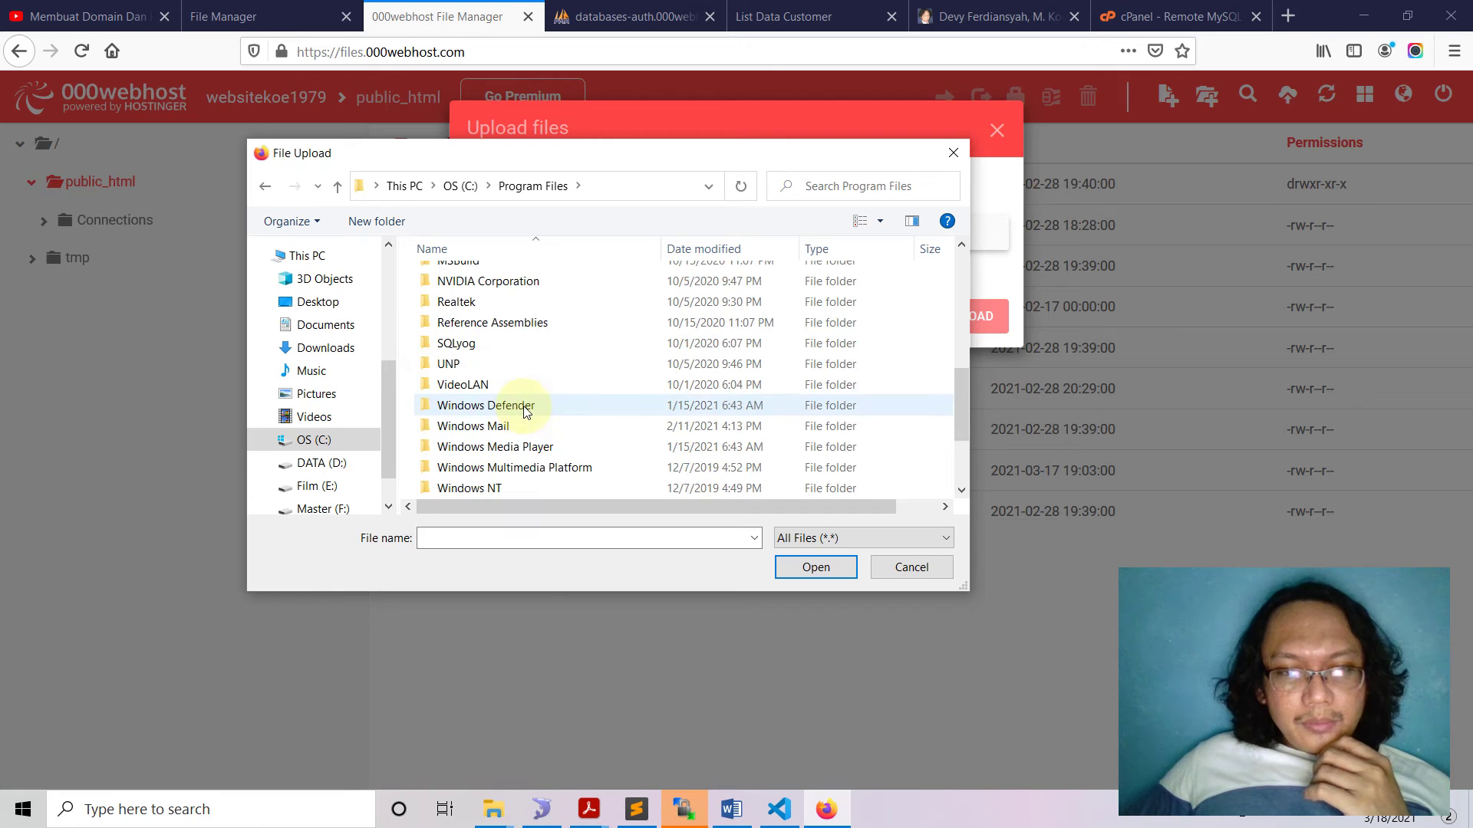
double_click(425, 343)
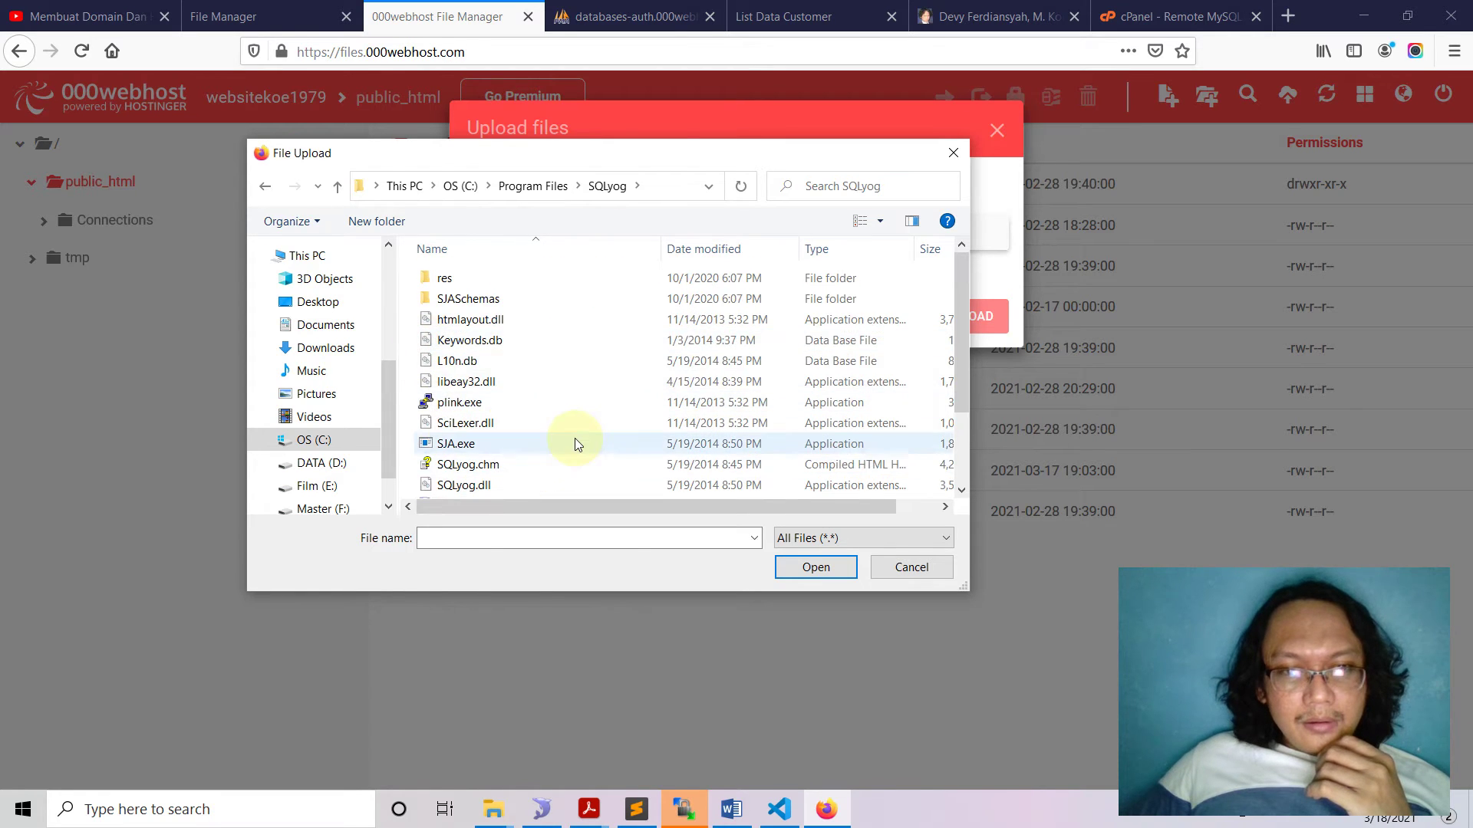
scroll(572, 441, "down", 2)
left_click(427, 427)
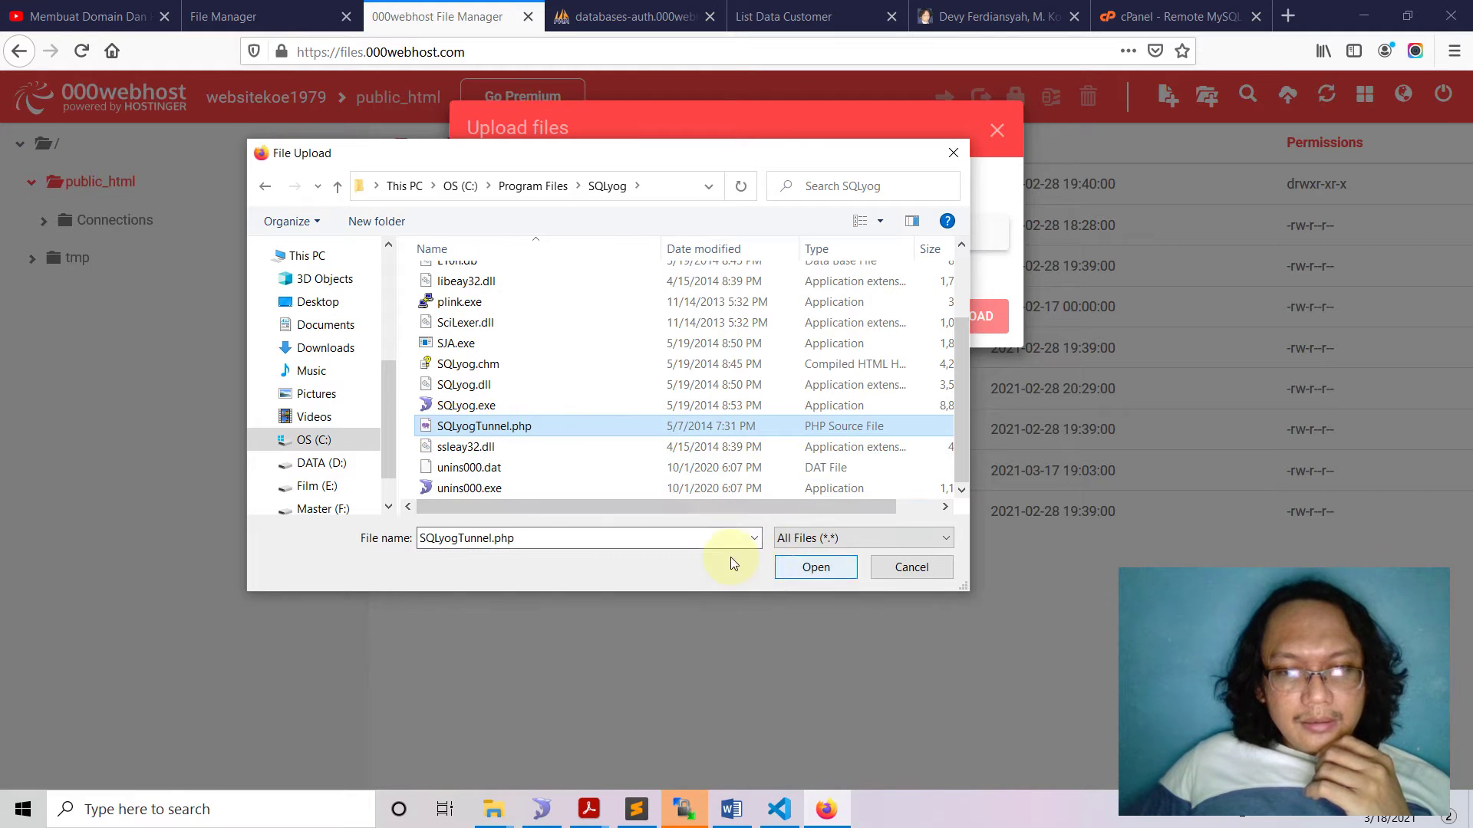
left_click(798, 564)
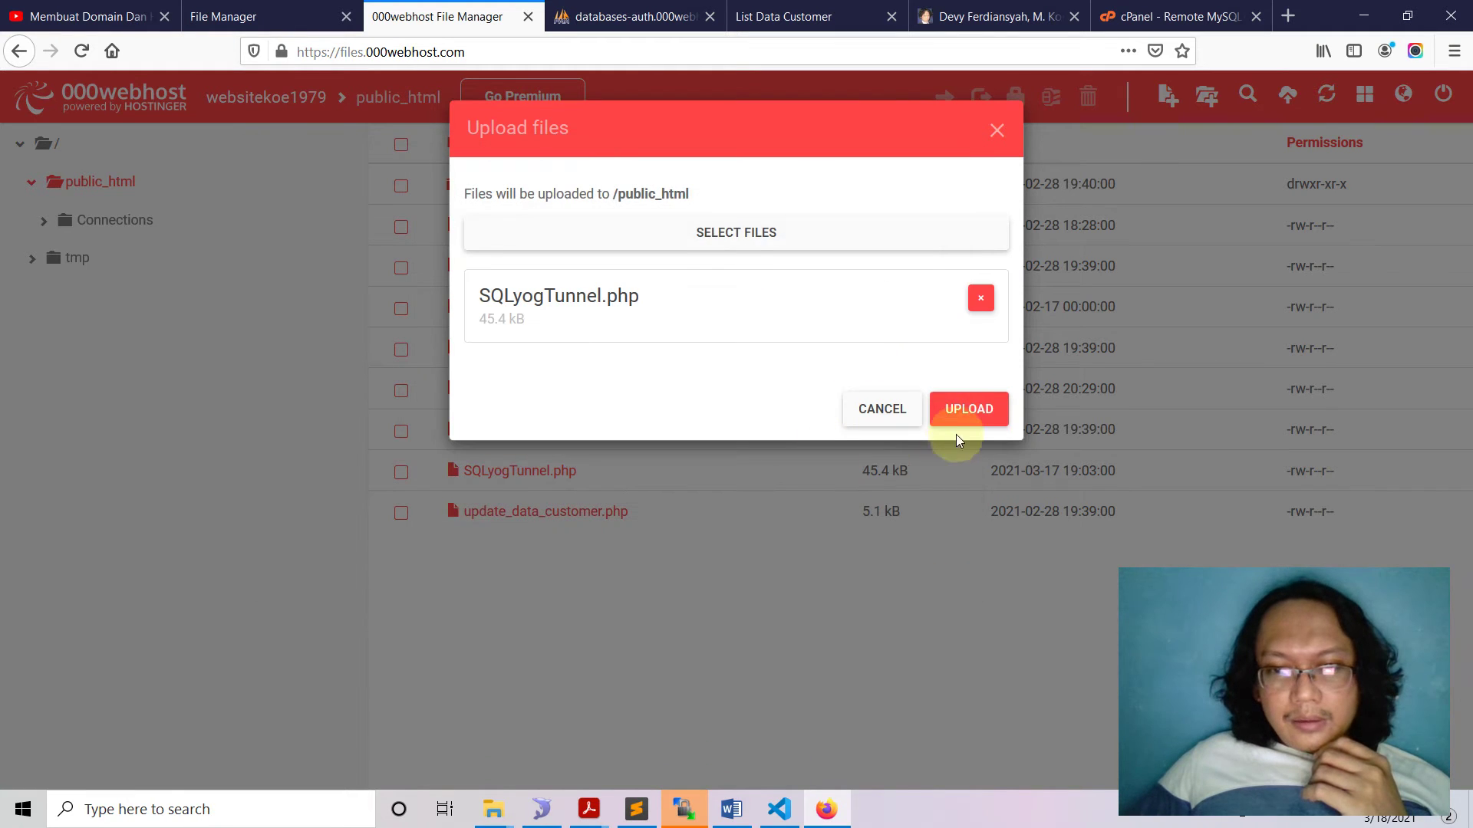
left_click(966, 413)
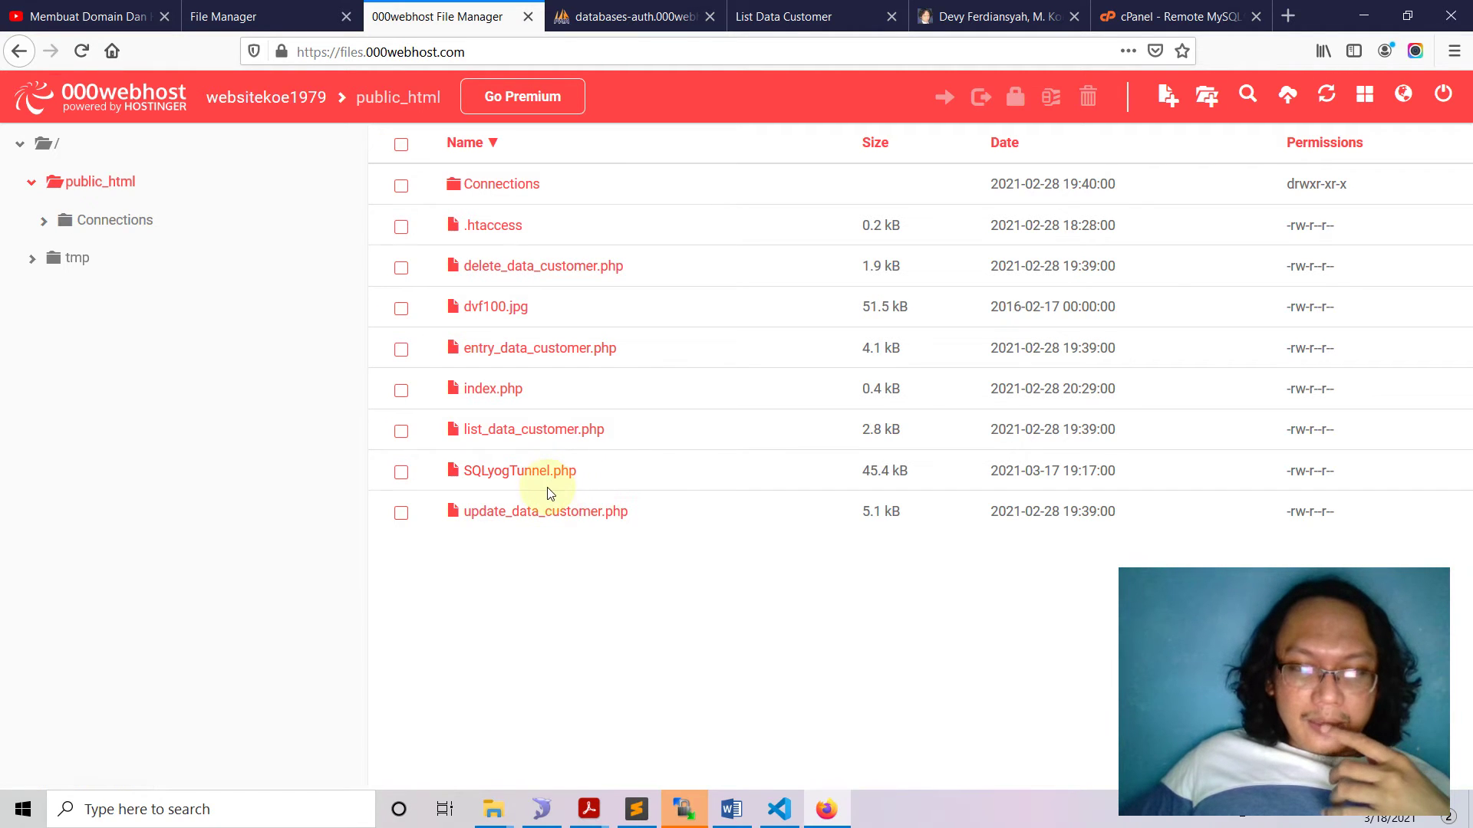
Copy the link address of the websitekoe1979 site from its 000webhost File Manager page
double_click(390, 100)
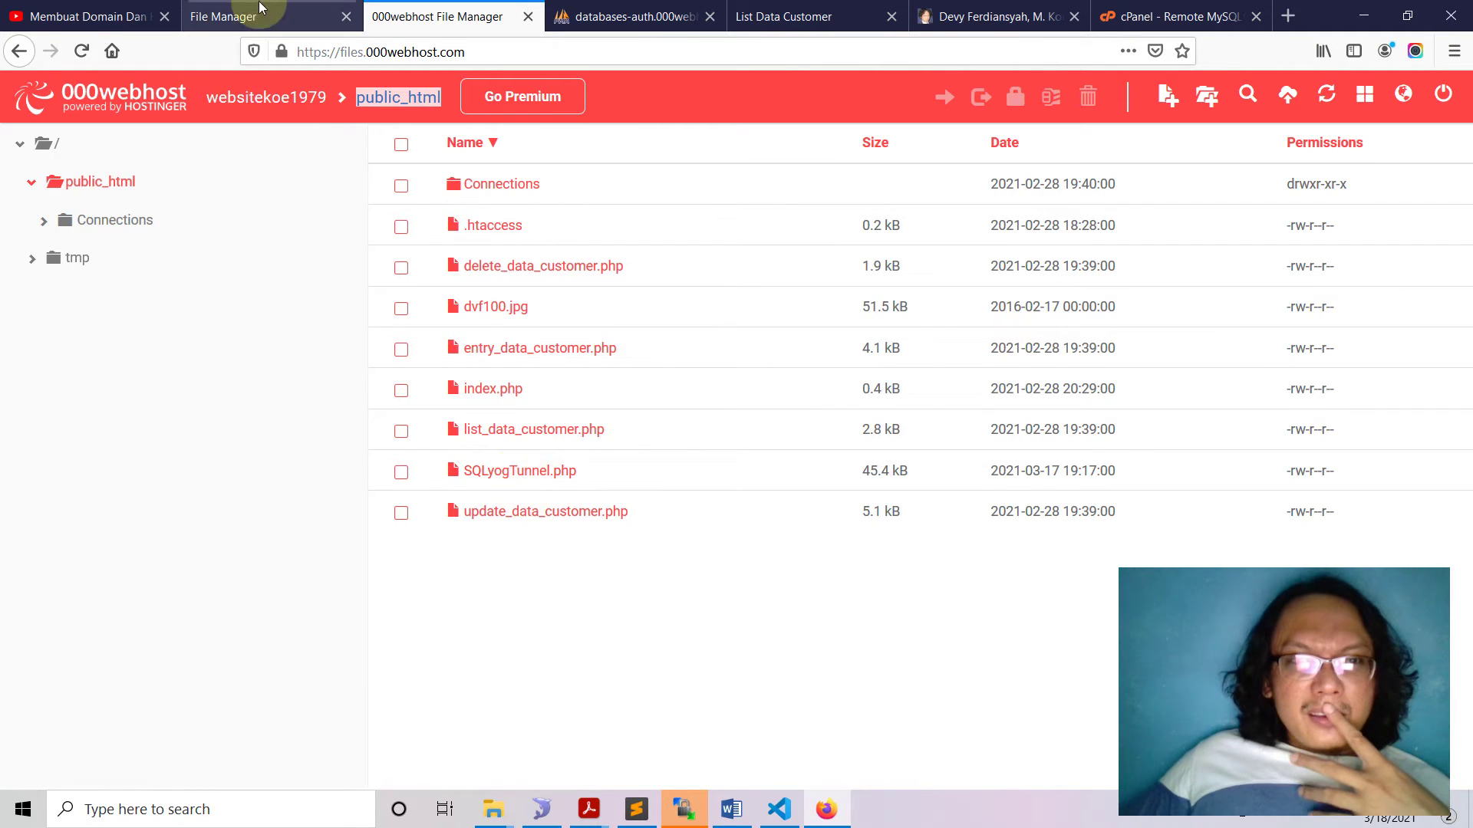
left_click(234, 11)
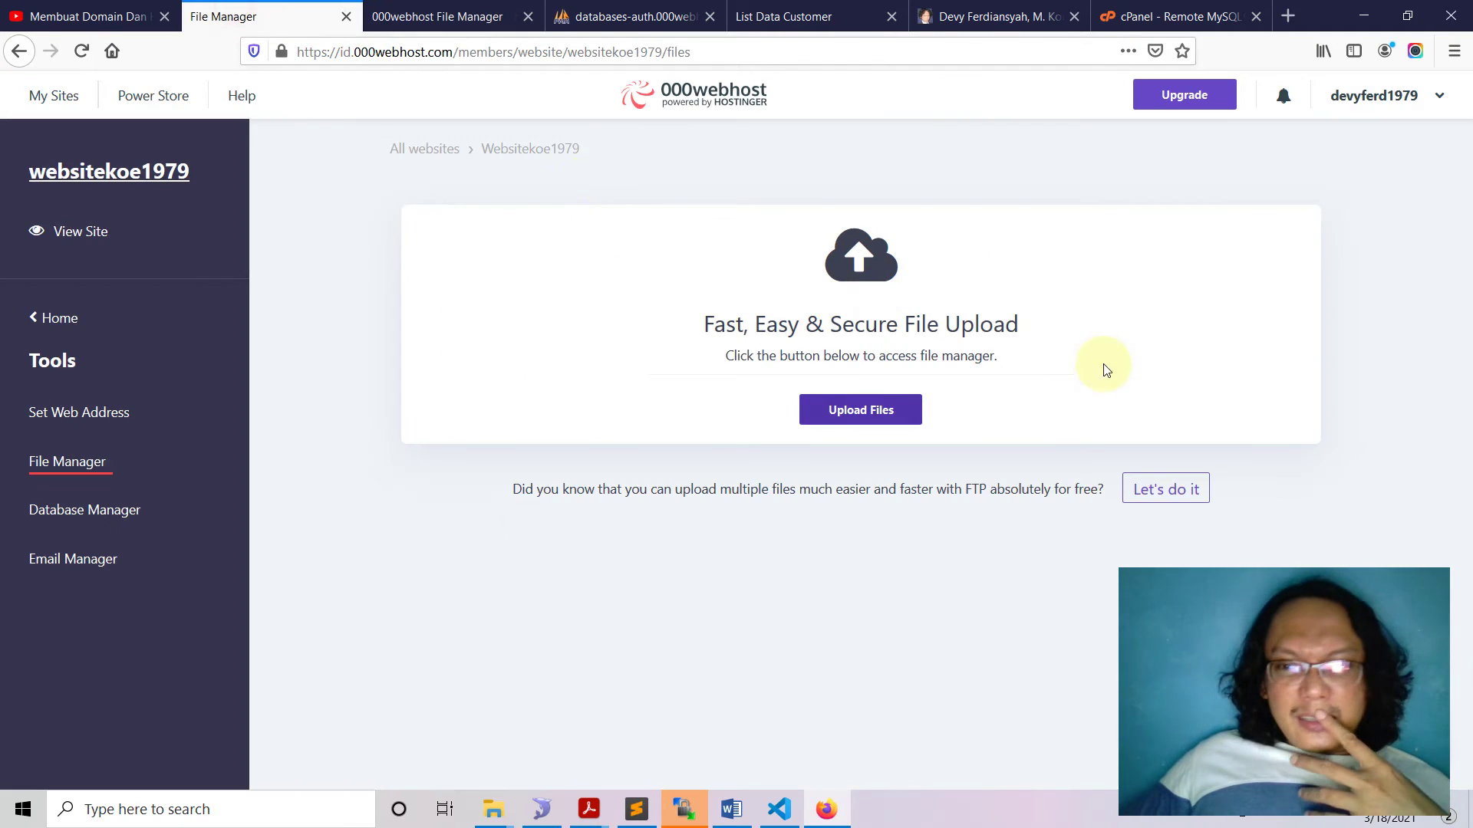
right_click(127, 182)
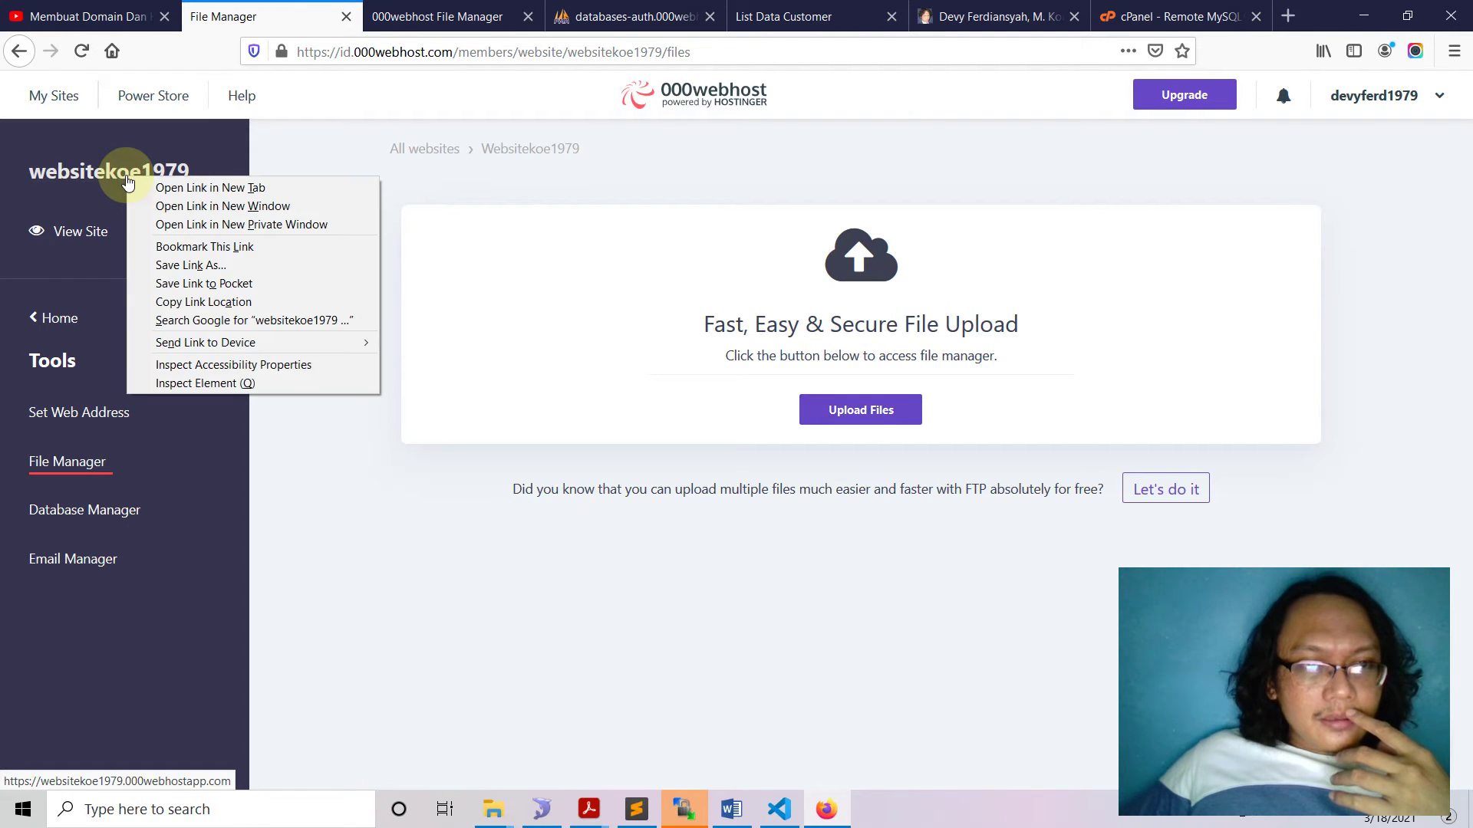
left_click(248, 304)
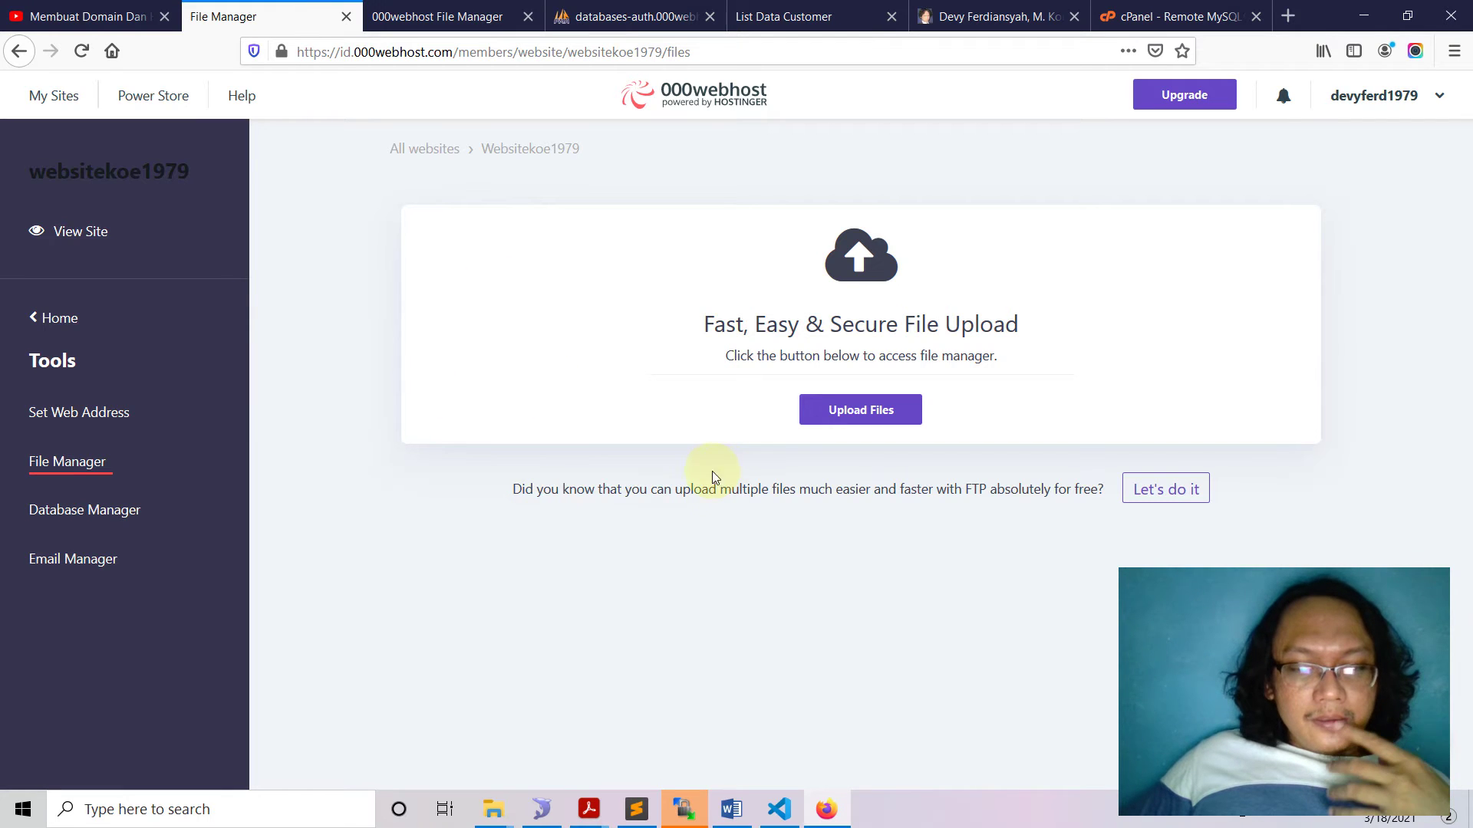
Switch to SQLyog and create a new MySQL connection named database000webhost.com
left_click(546, 804)
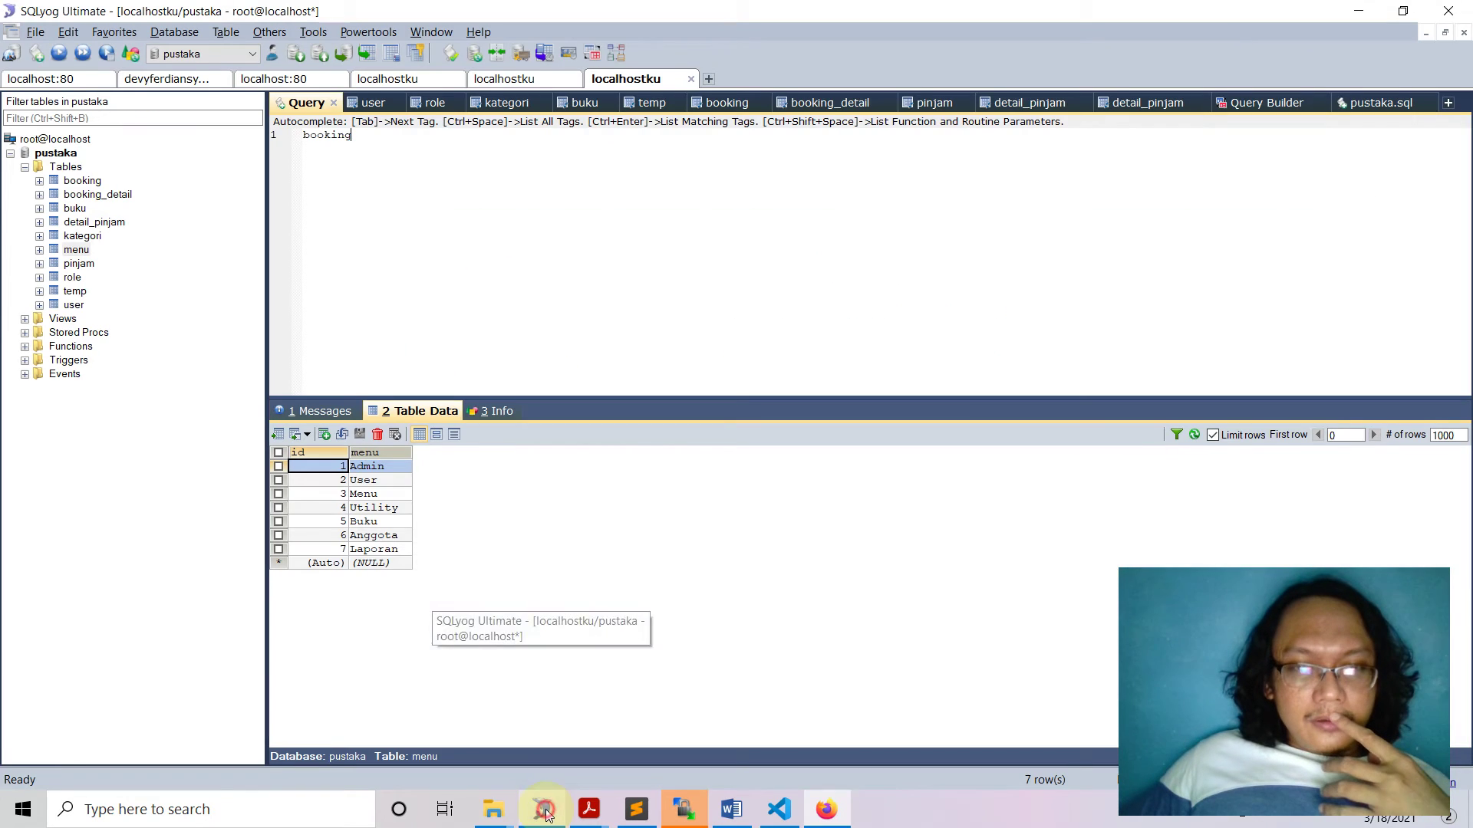
left_click(708, 79)
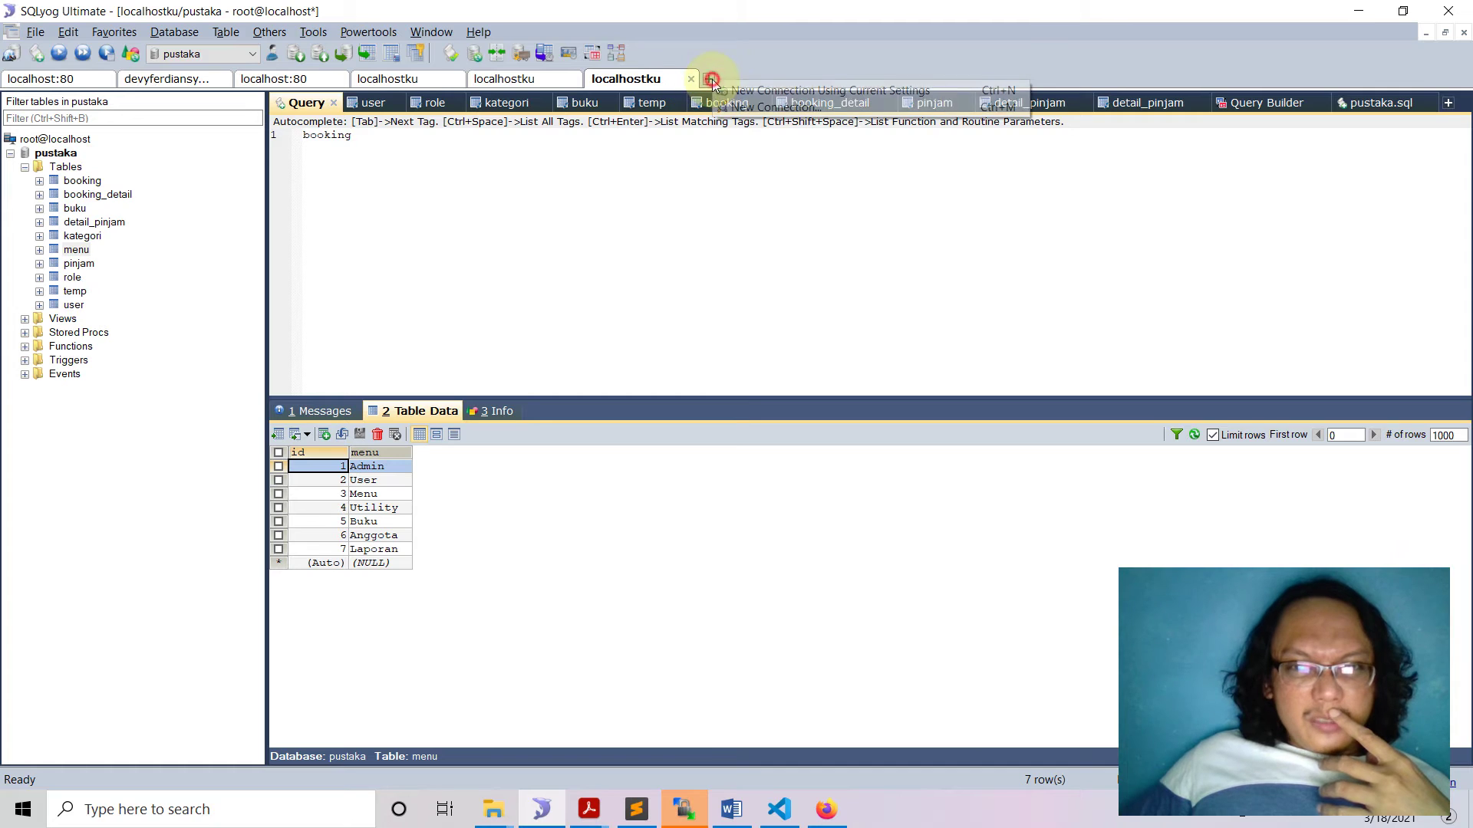
left_click(748, 109)
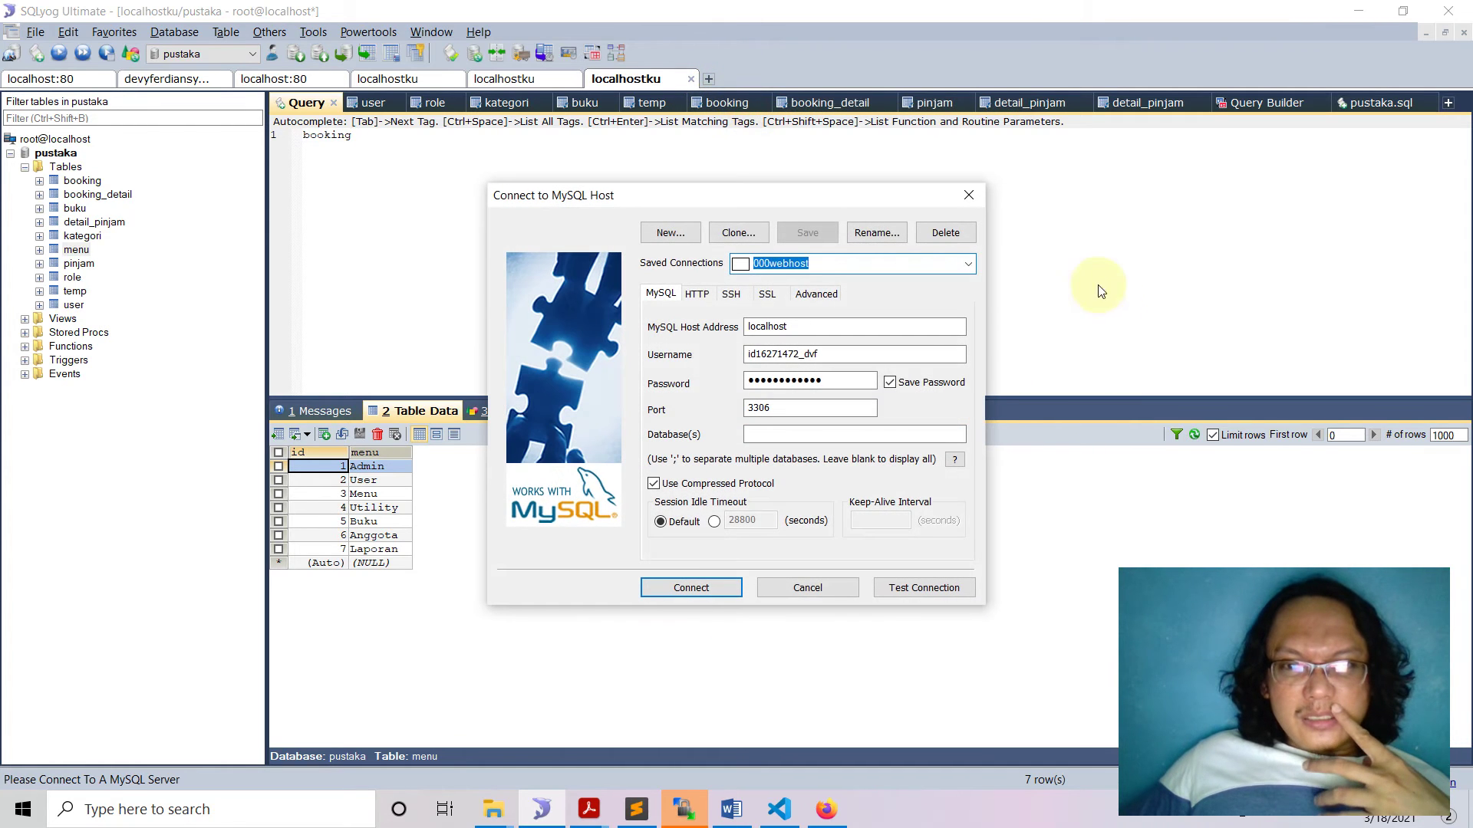
left_click(665, 234)
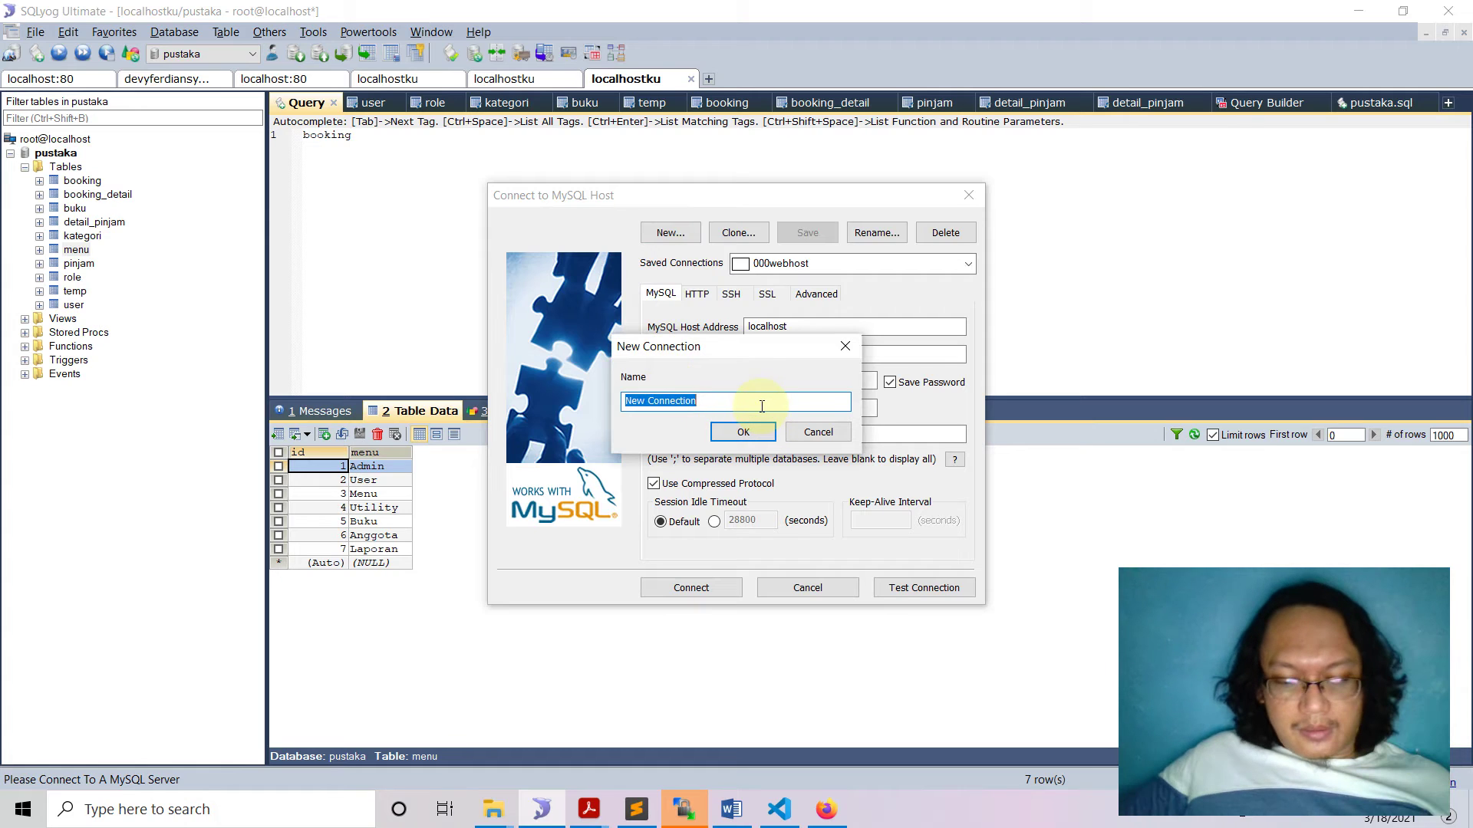
type("database000webhos")
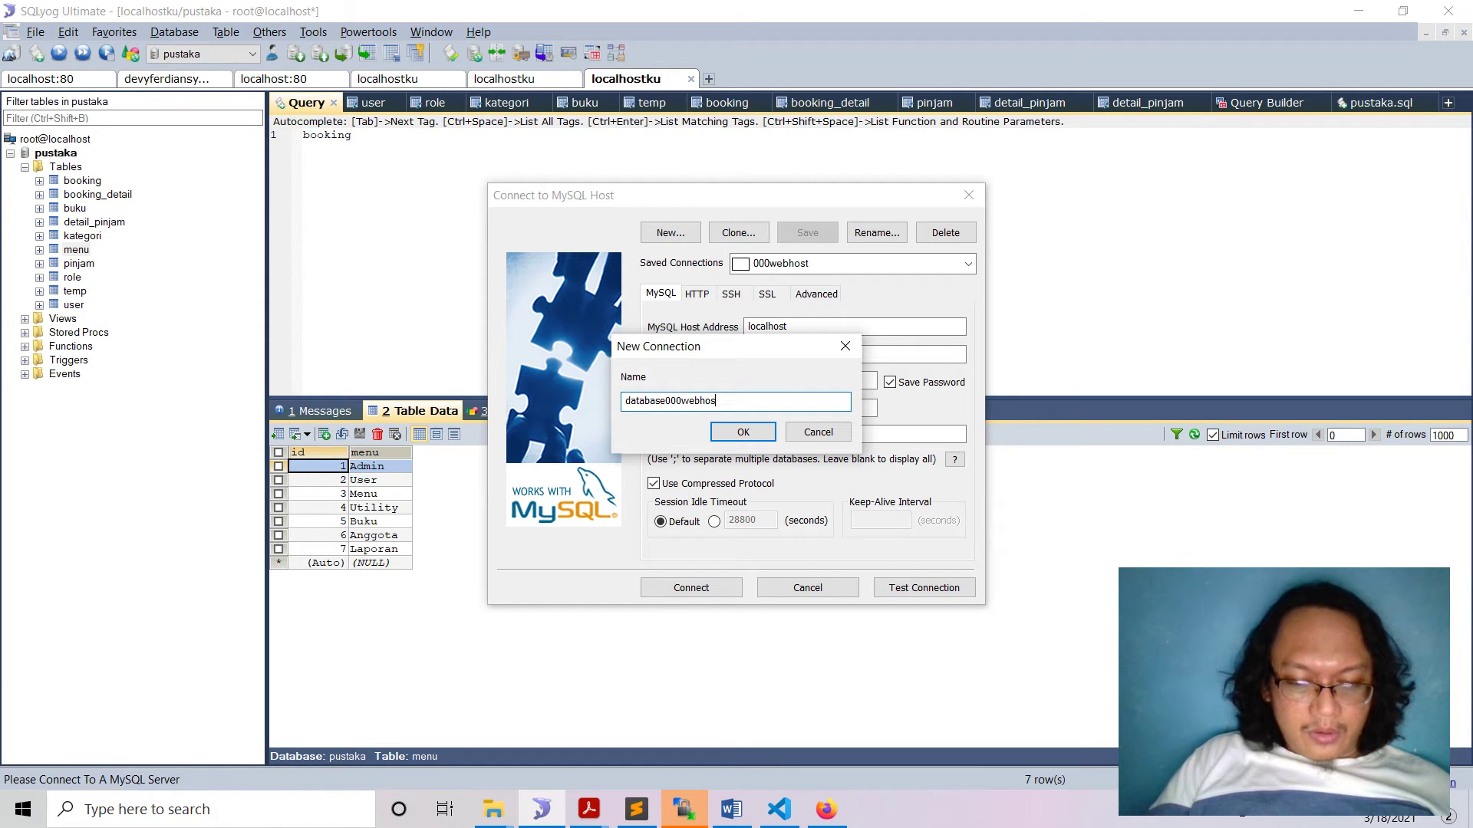
type("com")
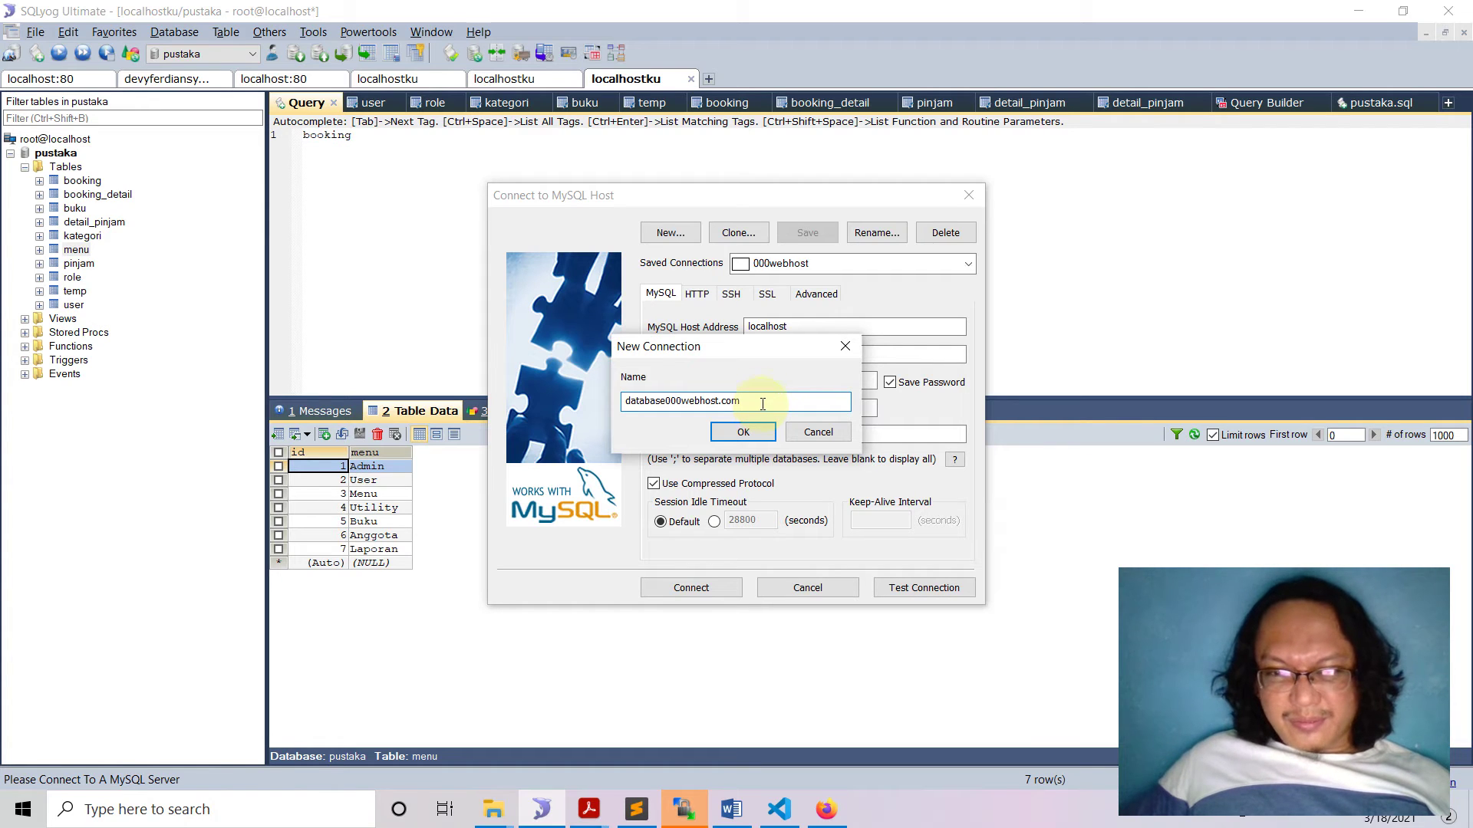
left_click(734, 435)
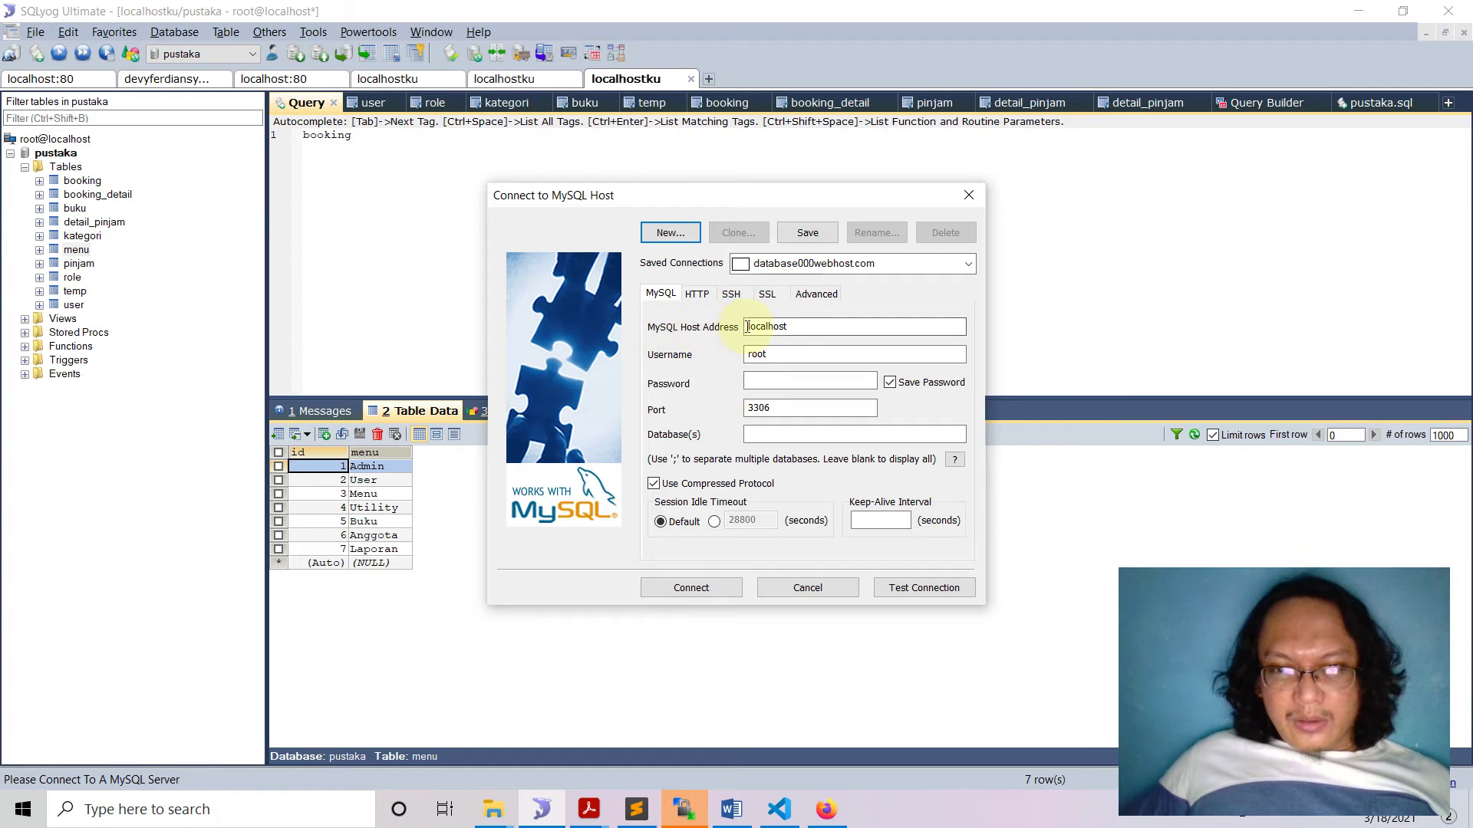
Copy the inventory database's DB user from the 000webhost Database Manager and paste it as the username of the new SQLyog connection
double_click(757, 354)
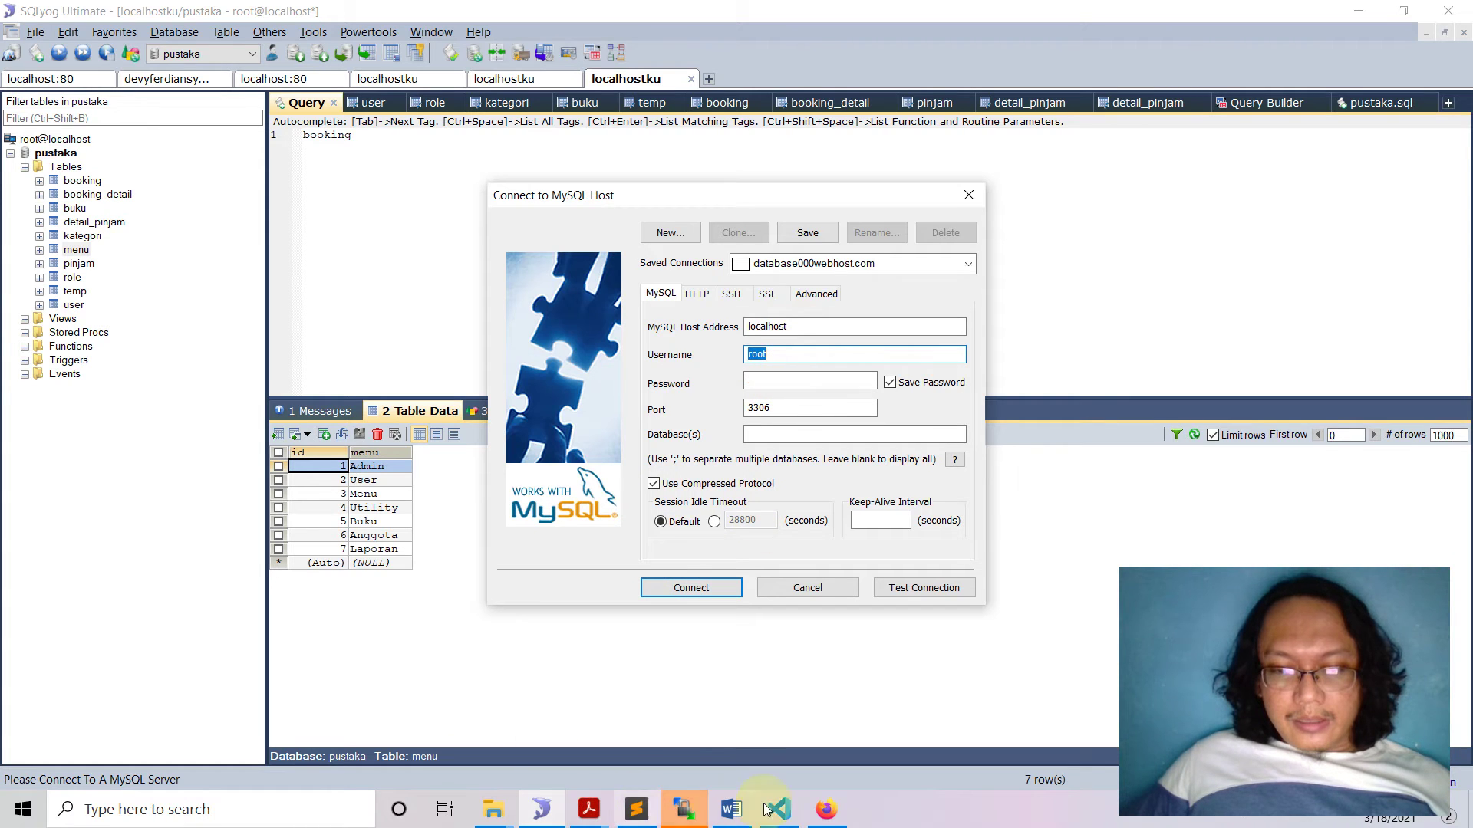
left_click(835, 814)
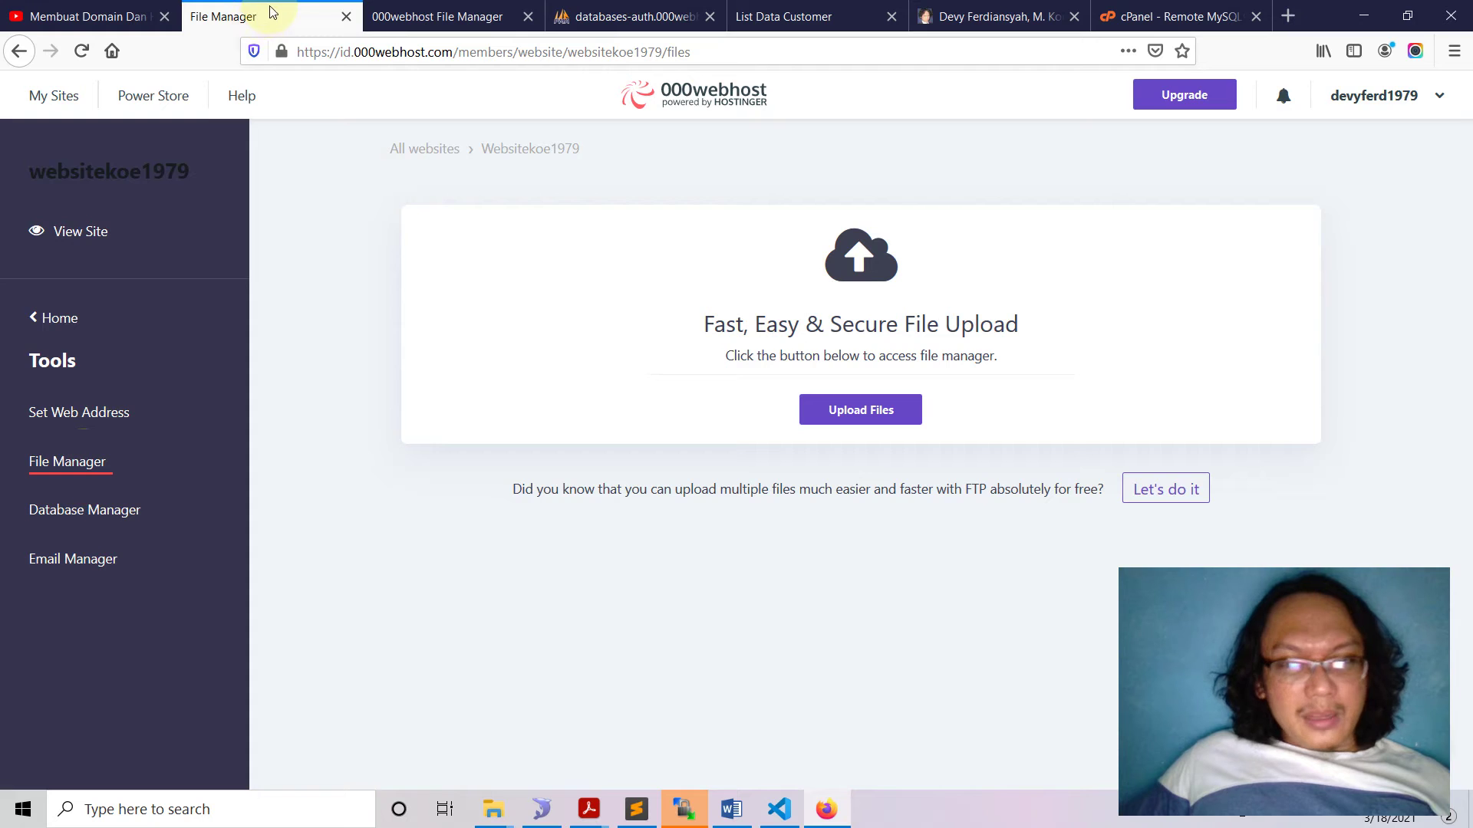
left_click(106, 514)
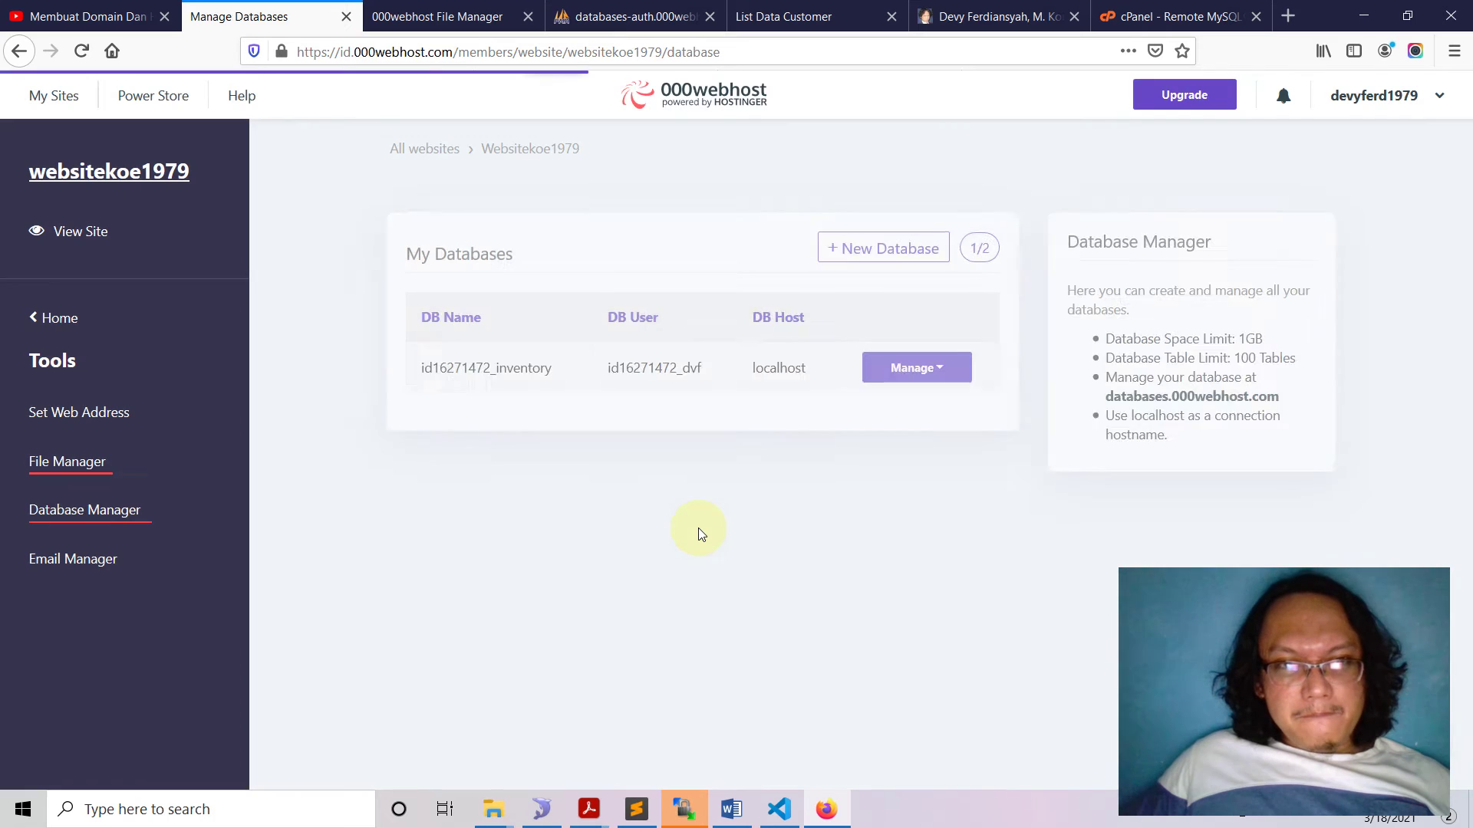
double_click(640, 360)
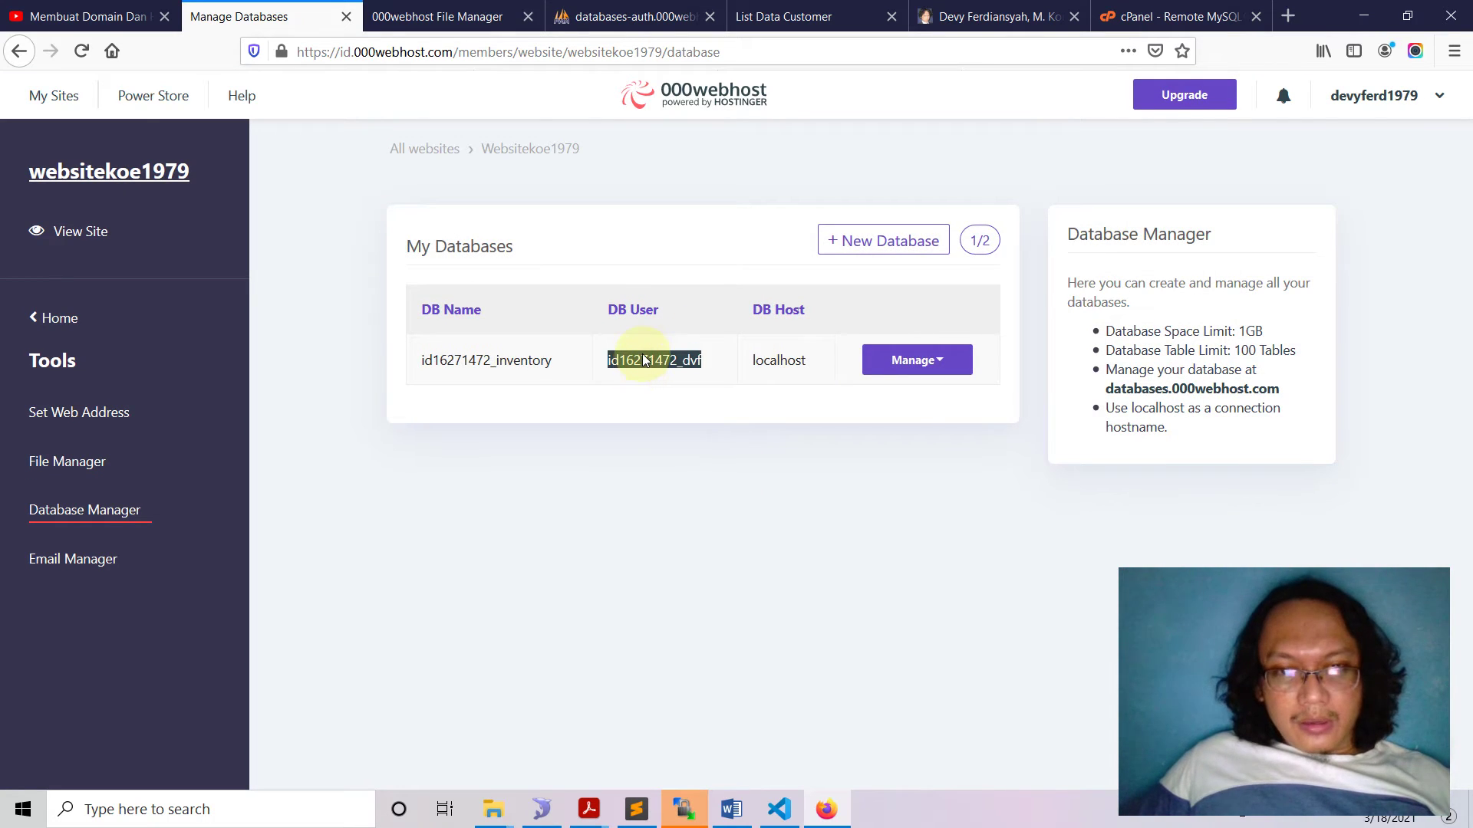
right_click(642, 360)
left_click(683, 375)
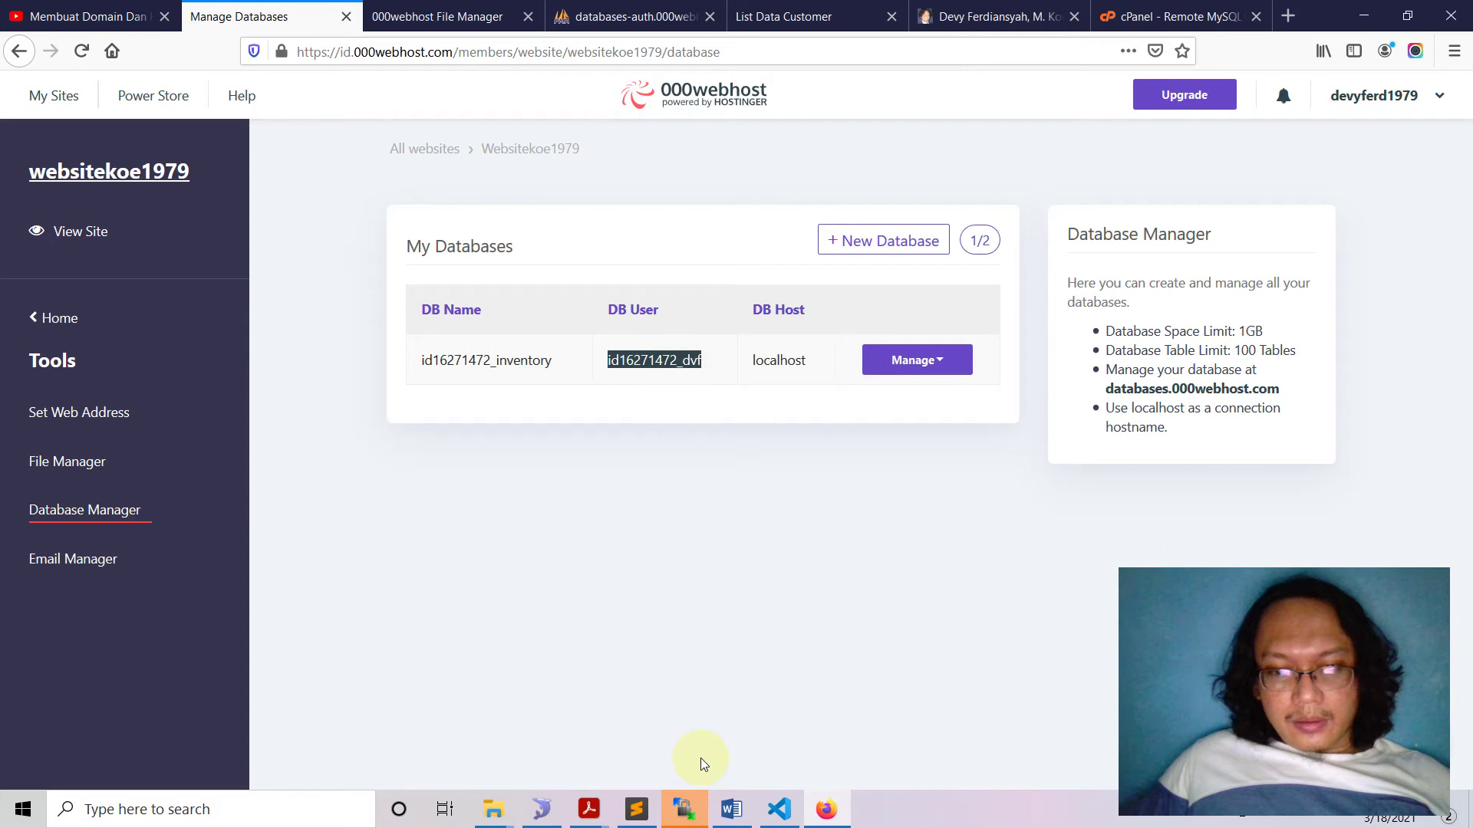
left_click(541, 810)
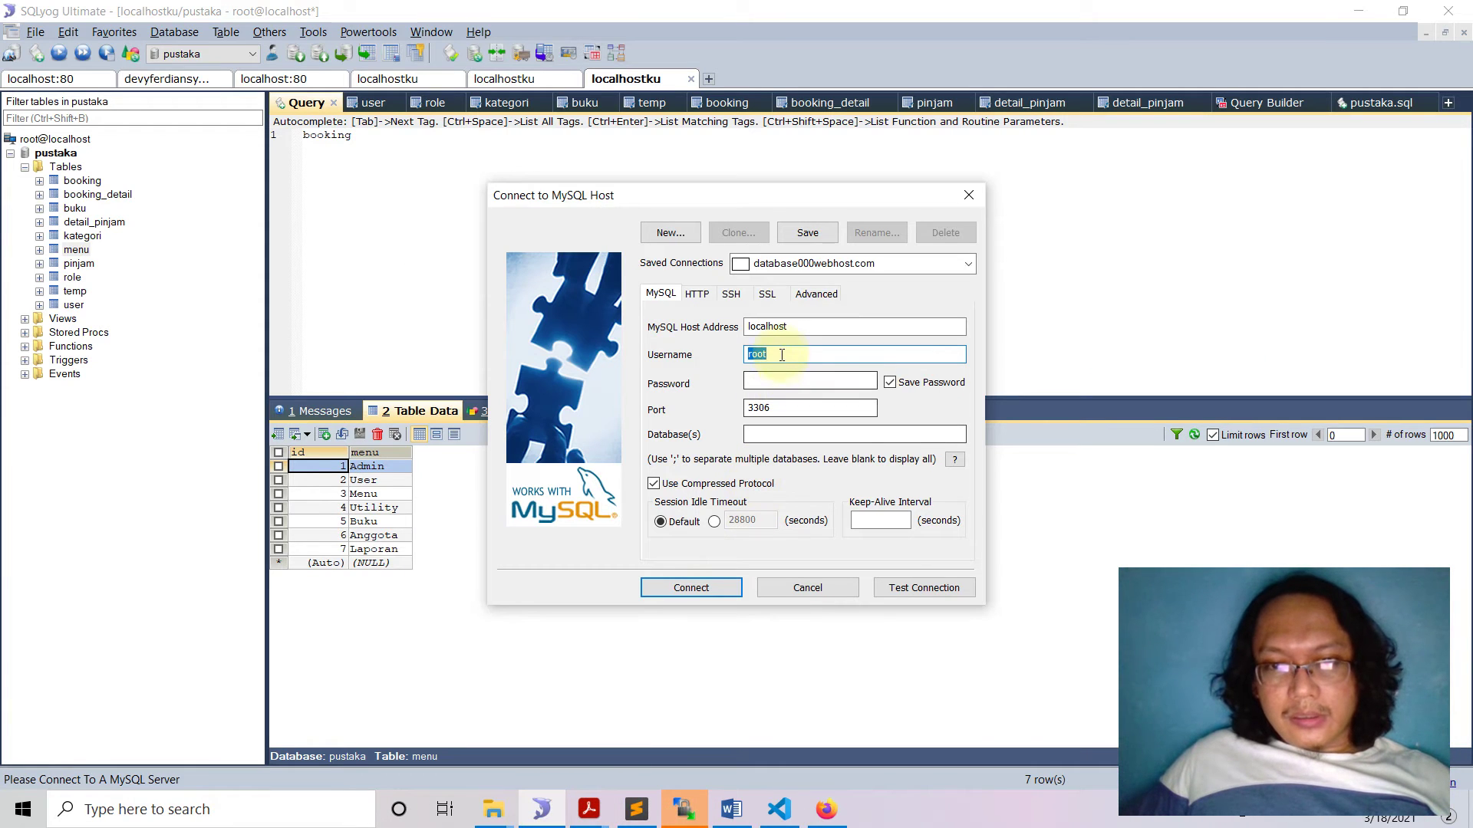
key("ctrl+v")
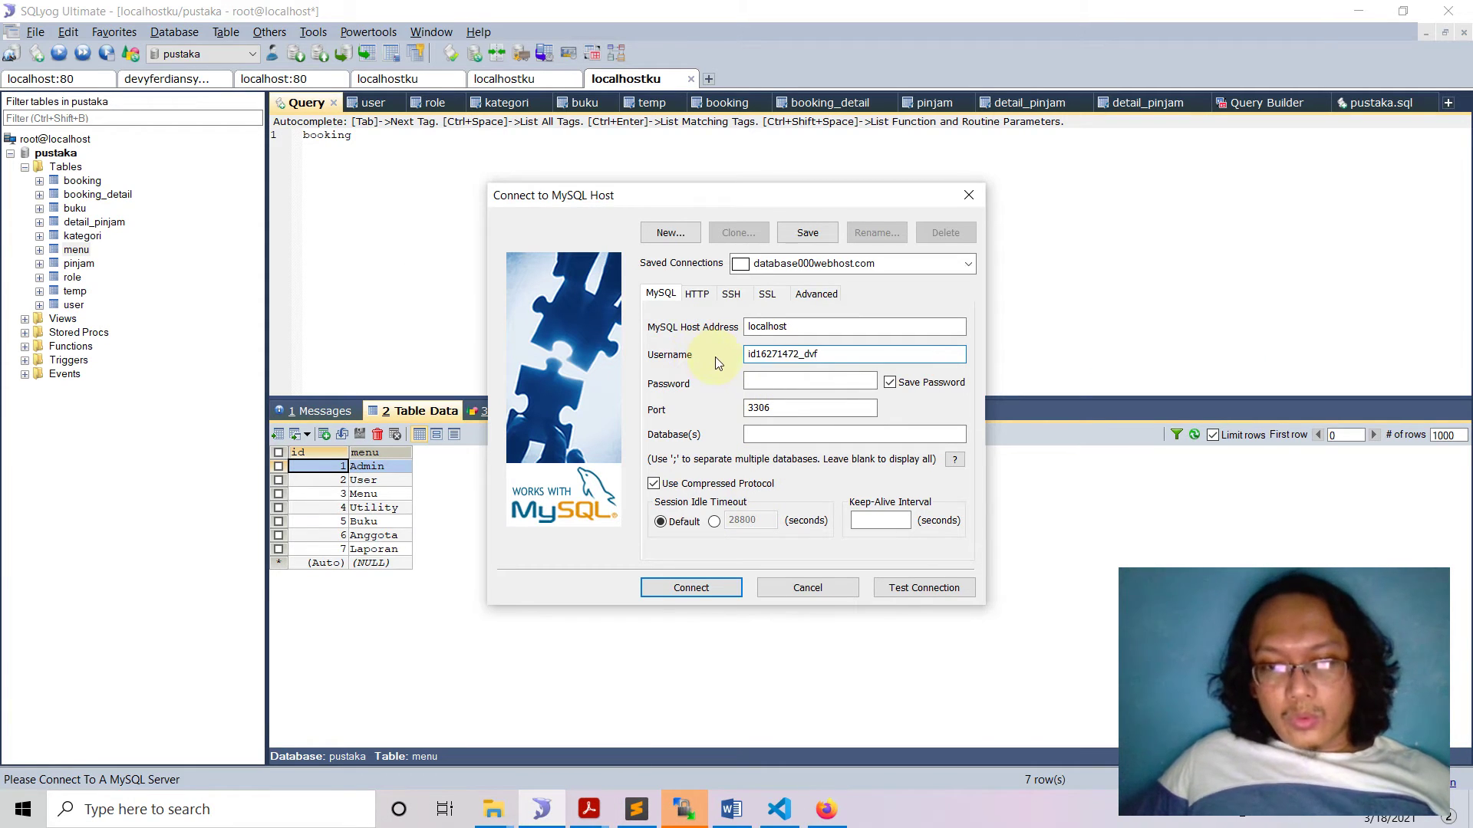
Enter the database user's password for the database000webhost.com connection
left_click(765, 382)
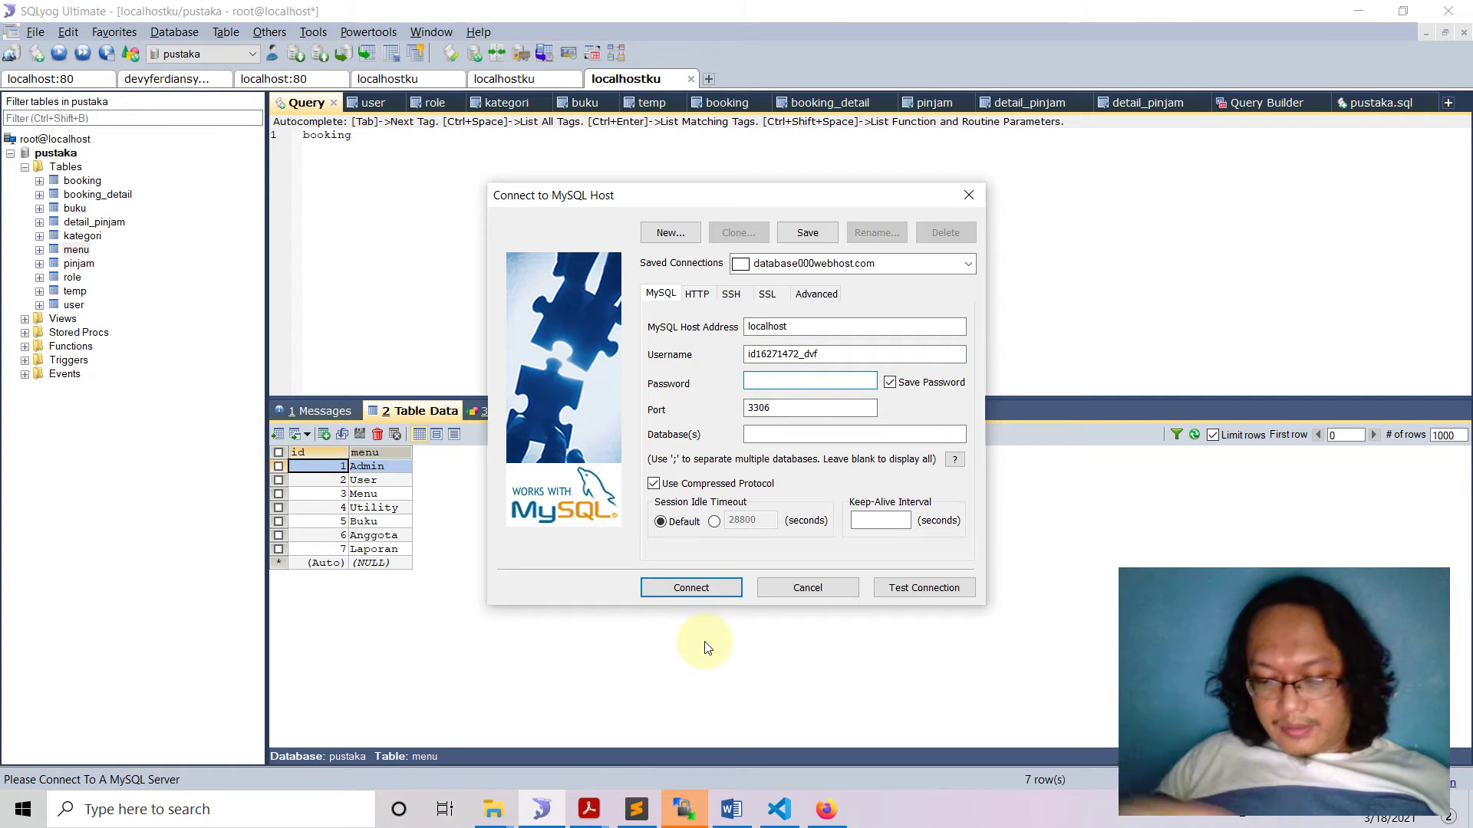
type("•")
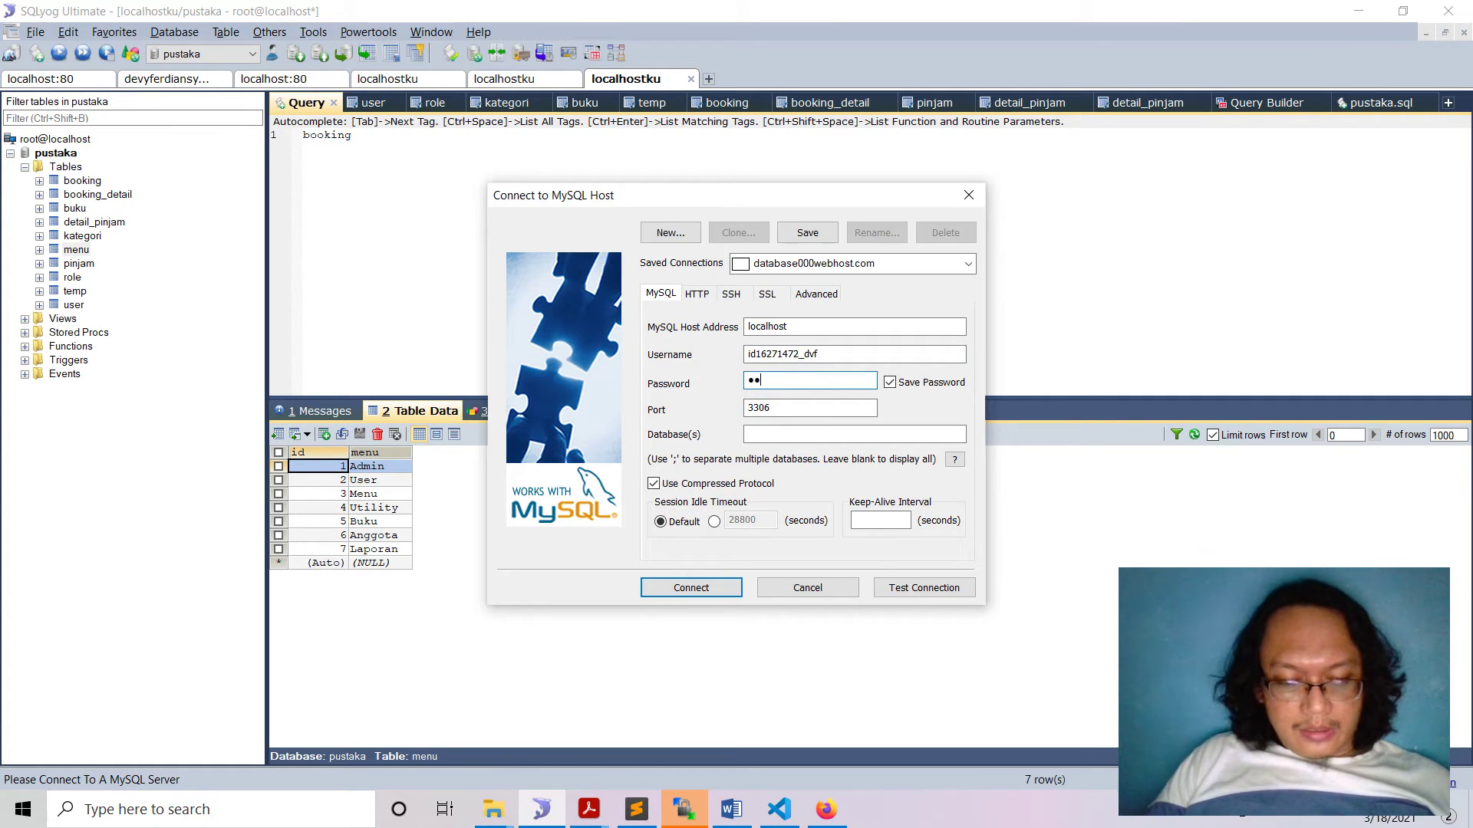
type("•••••••")
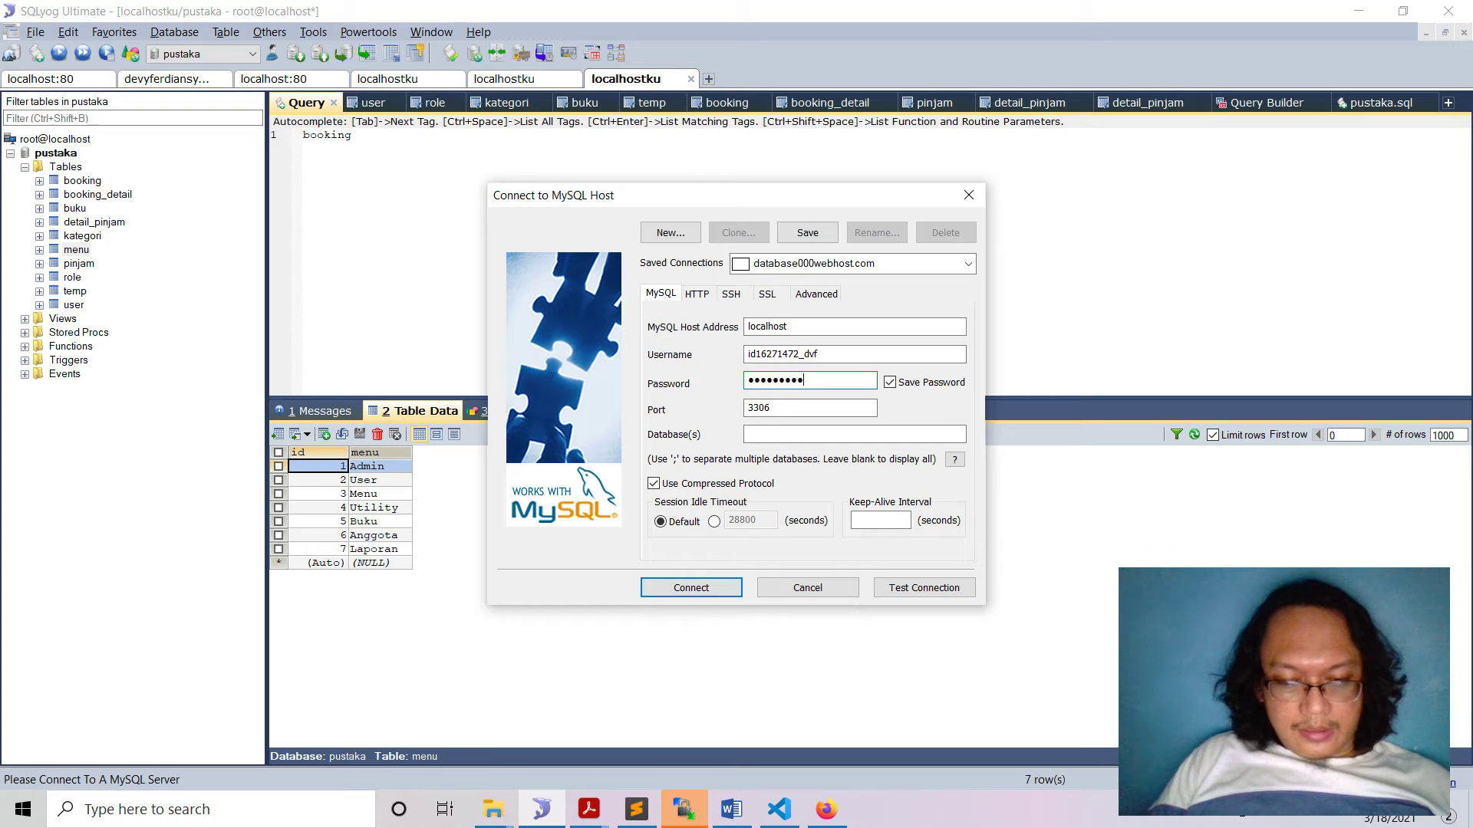
type("••")
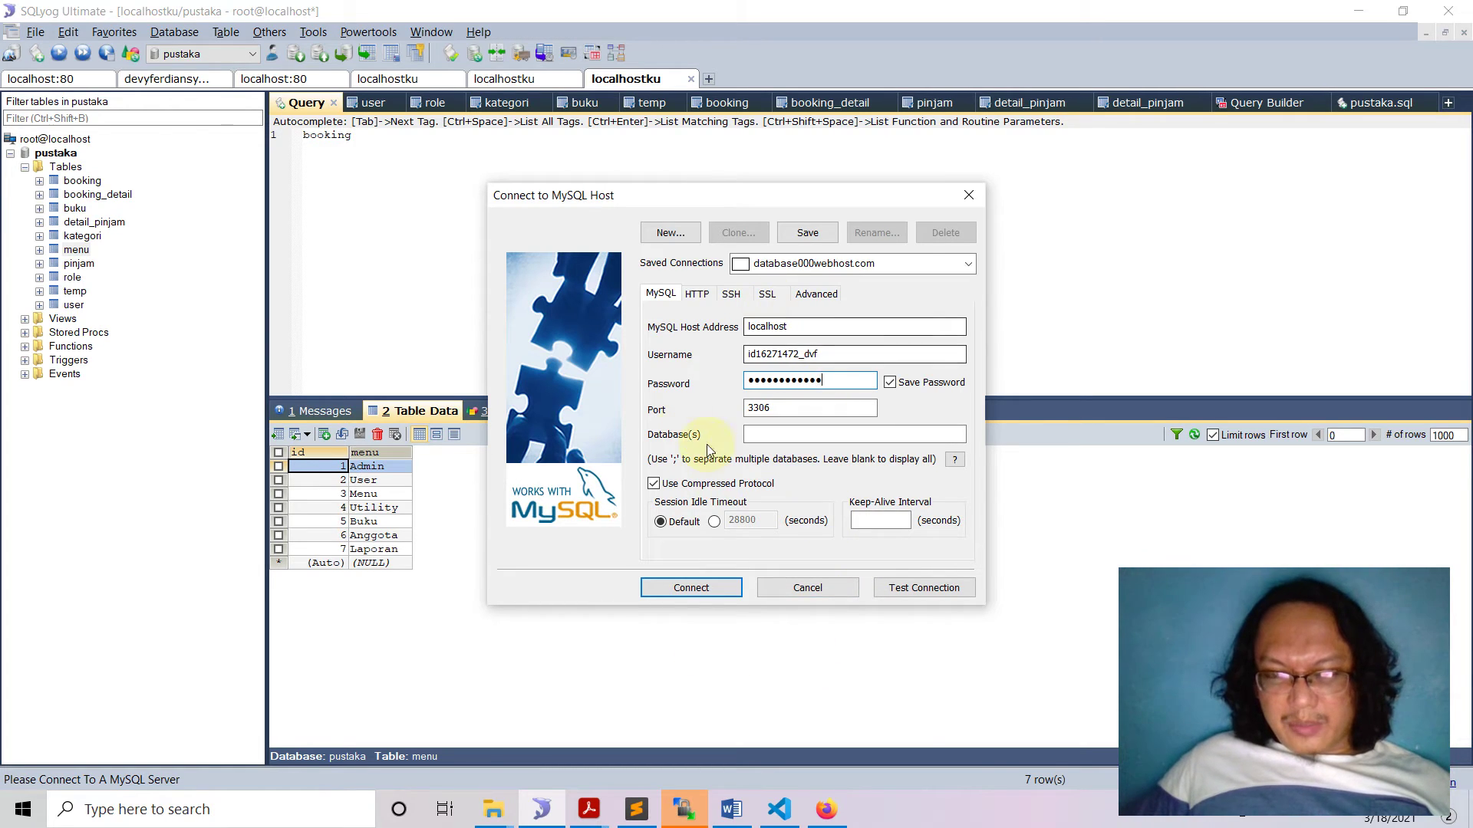
Switch to the browser, copy the websitekoe1979 site's link address, and return to the connection settings in SQLyog
left_click(826, 810)
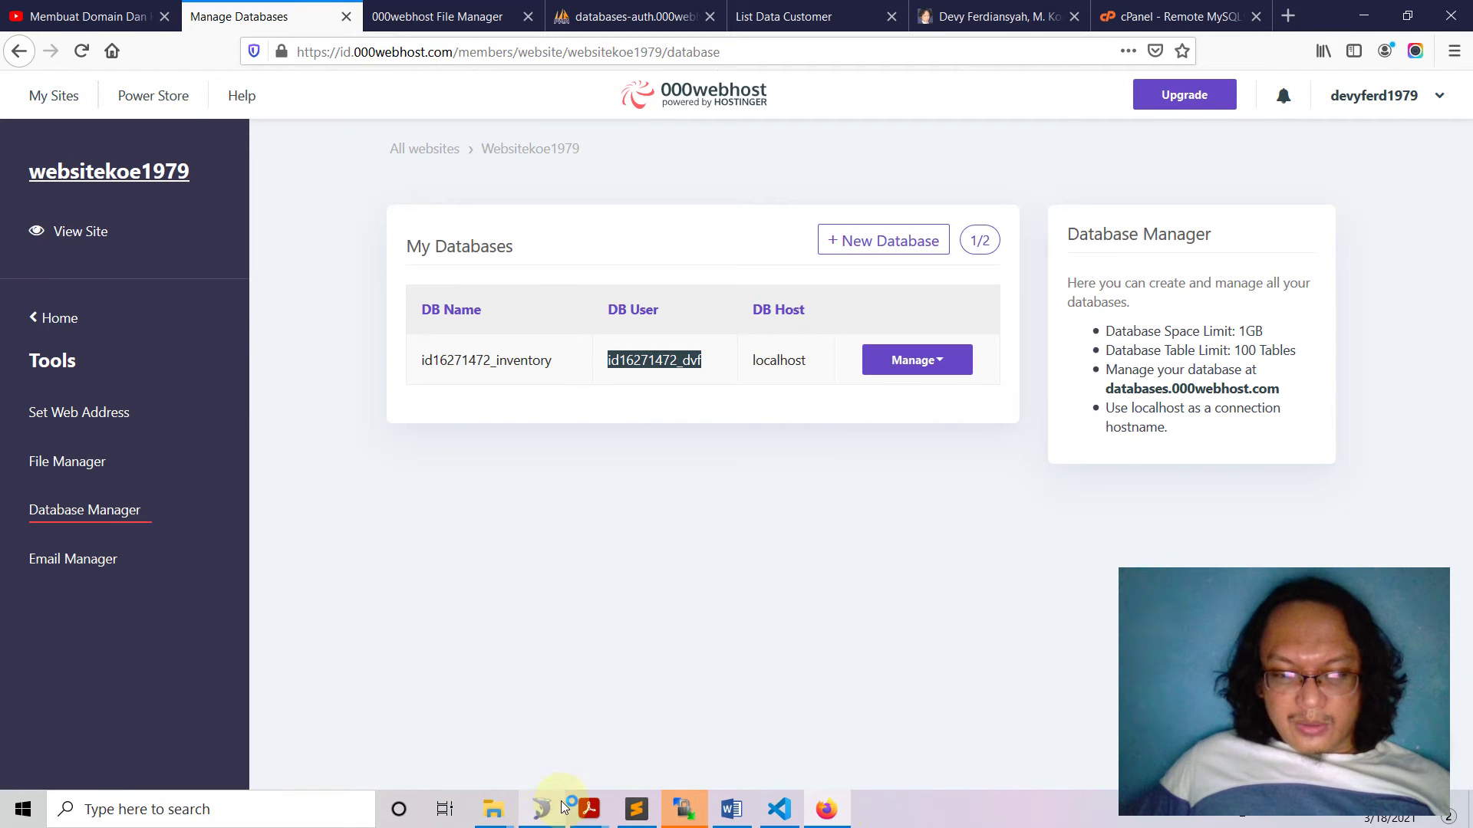
mouse_move(548, 821)
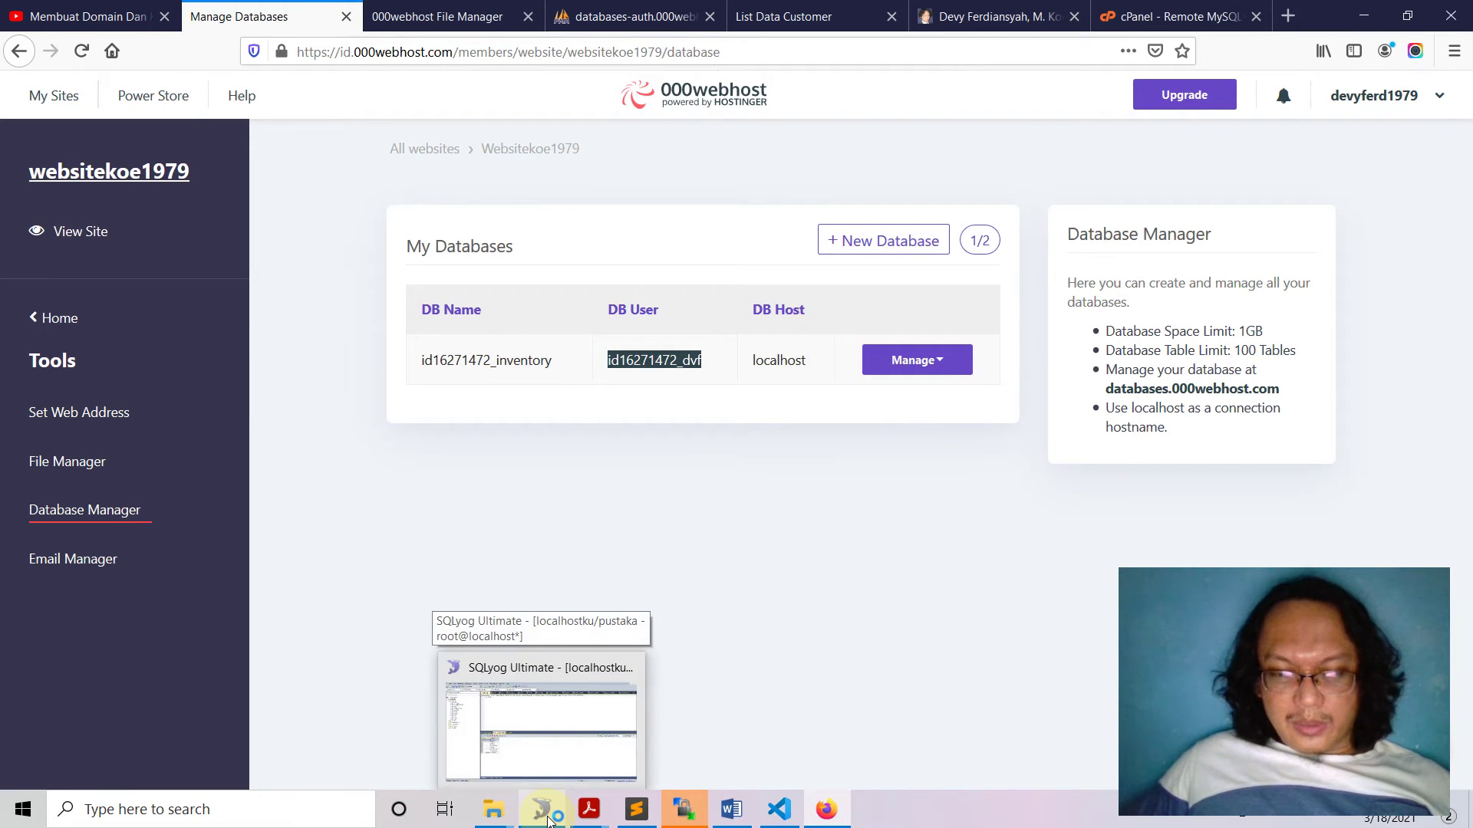
left_click(932, 361)
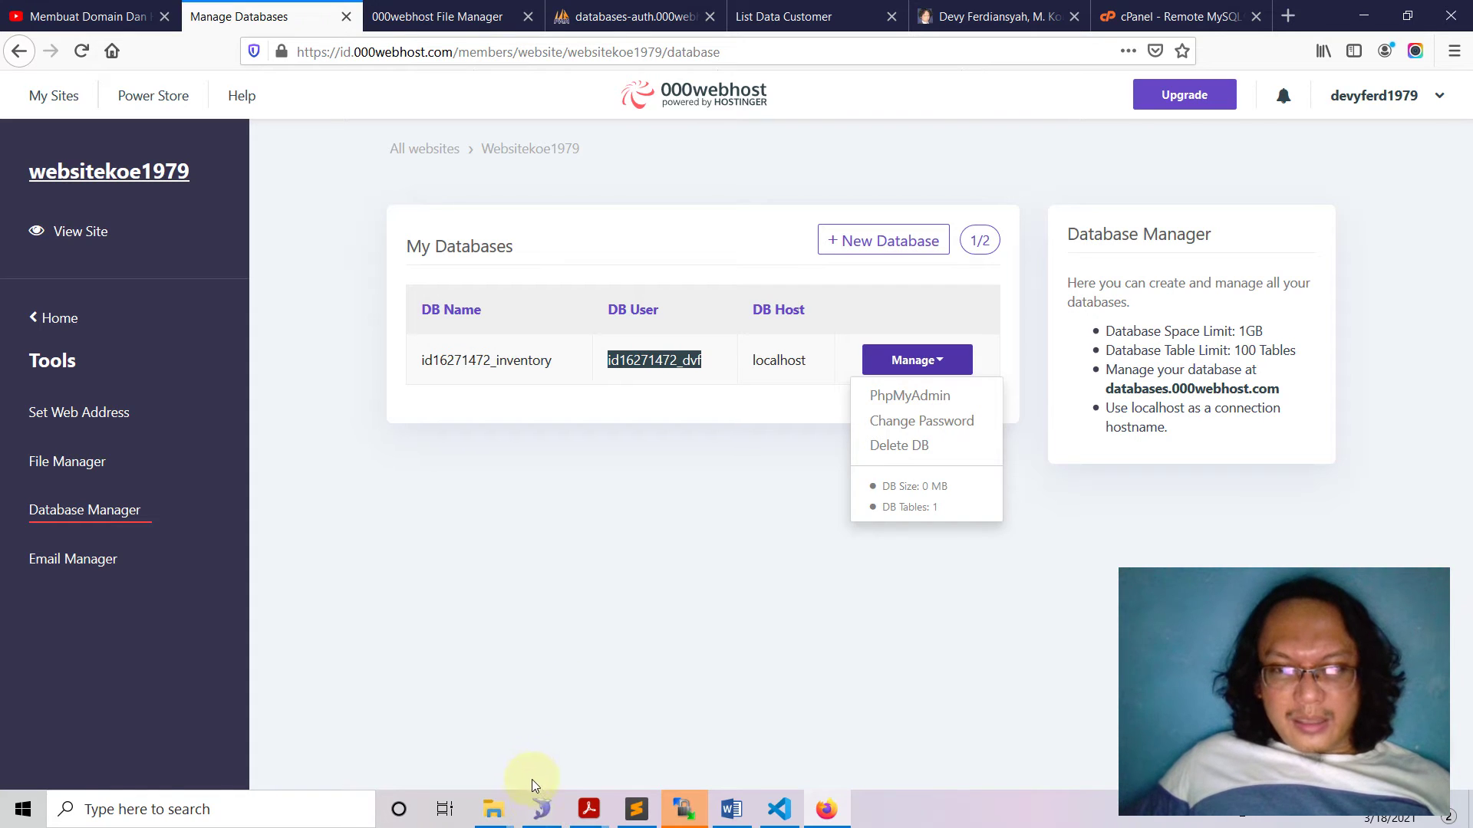
double_click(687, 514)
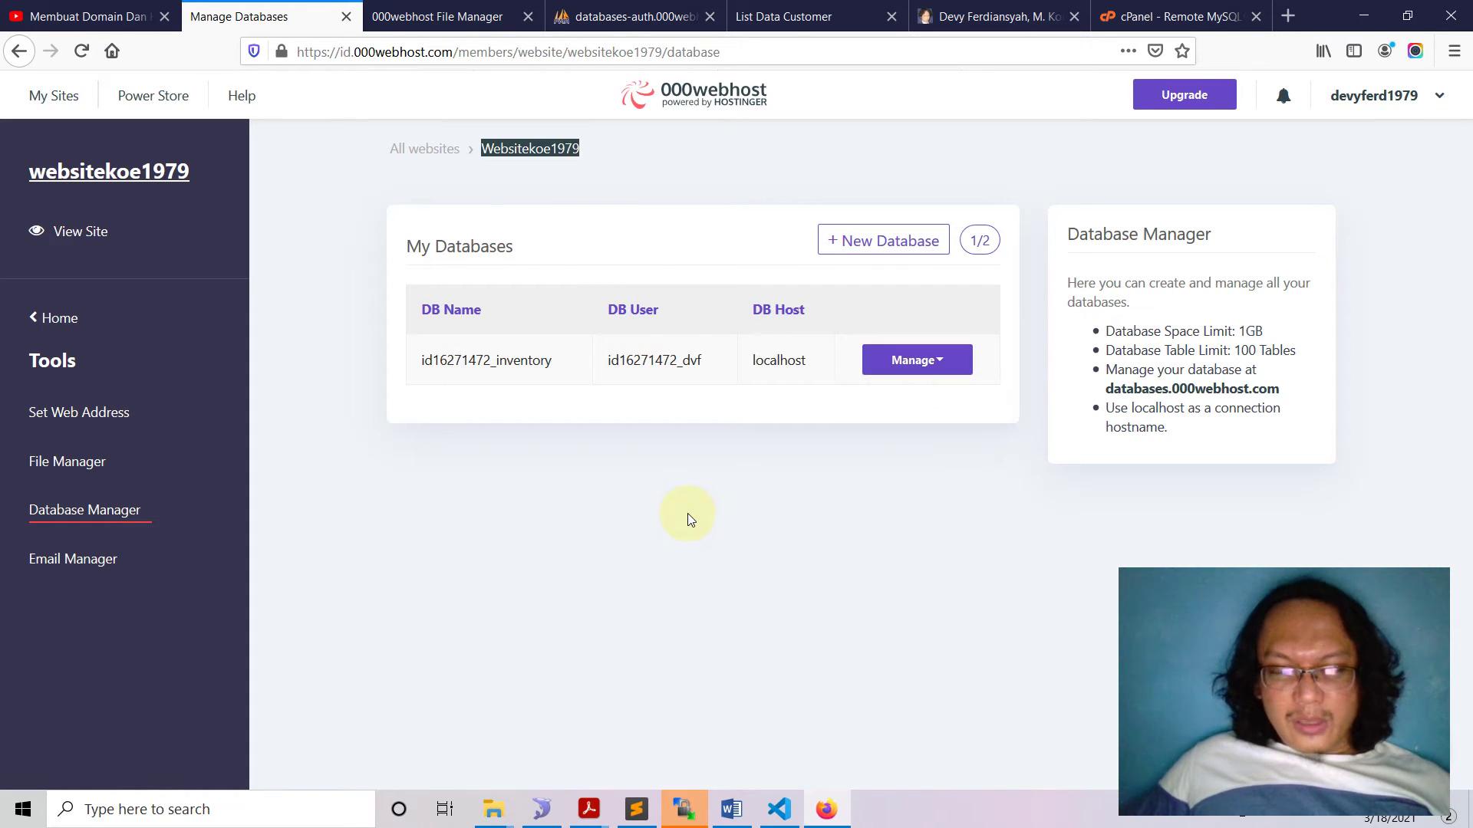
right_click(165, 179)
left_click(255, 319)
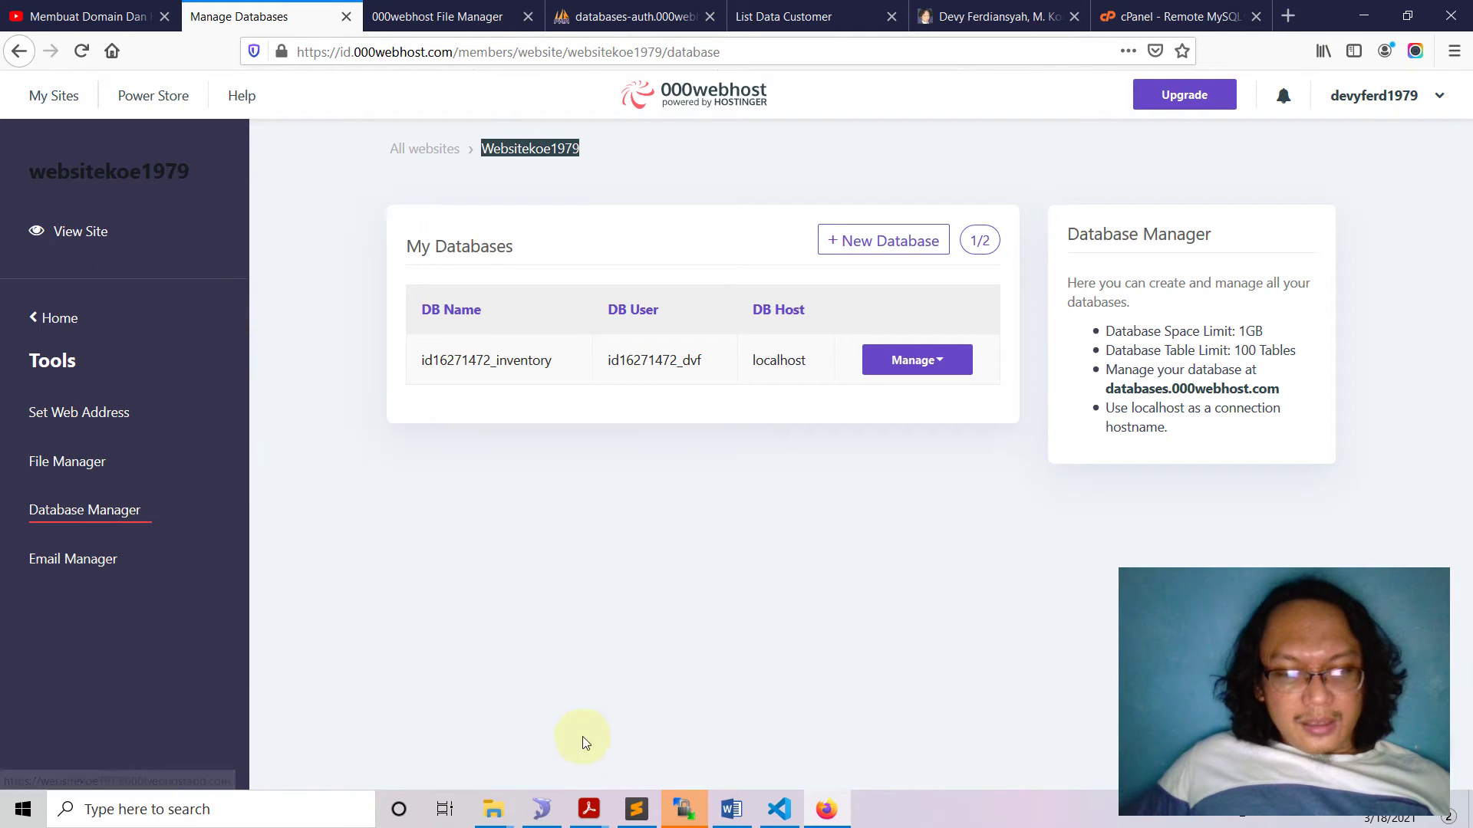
left_click(541, 809)
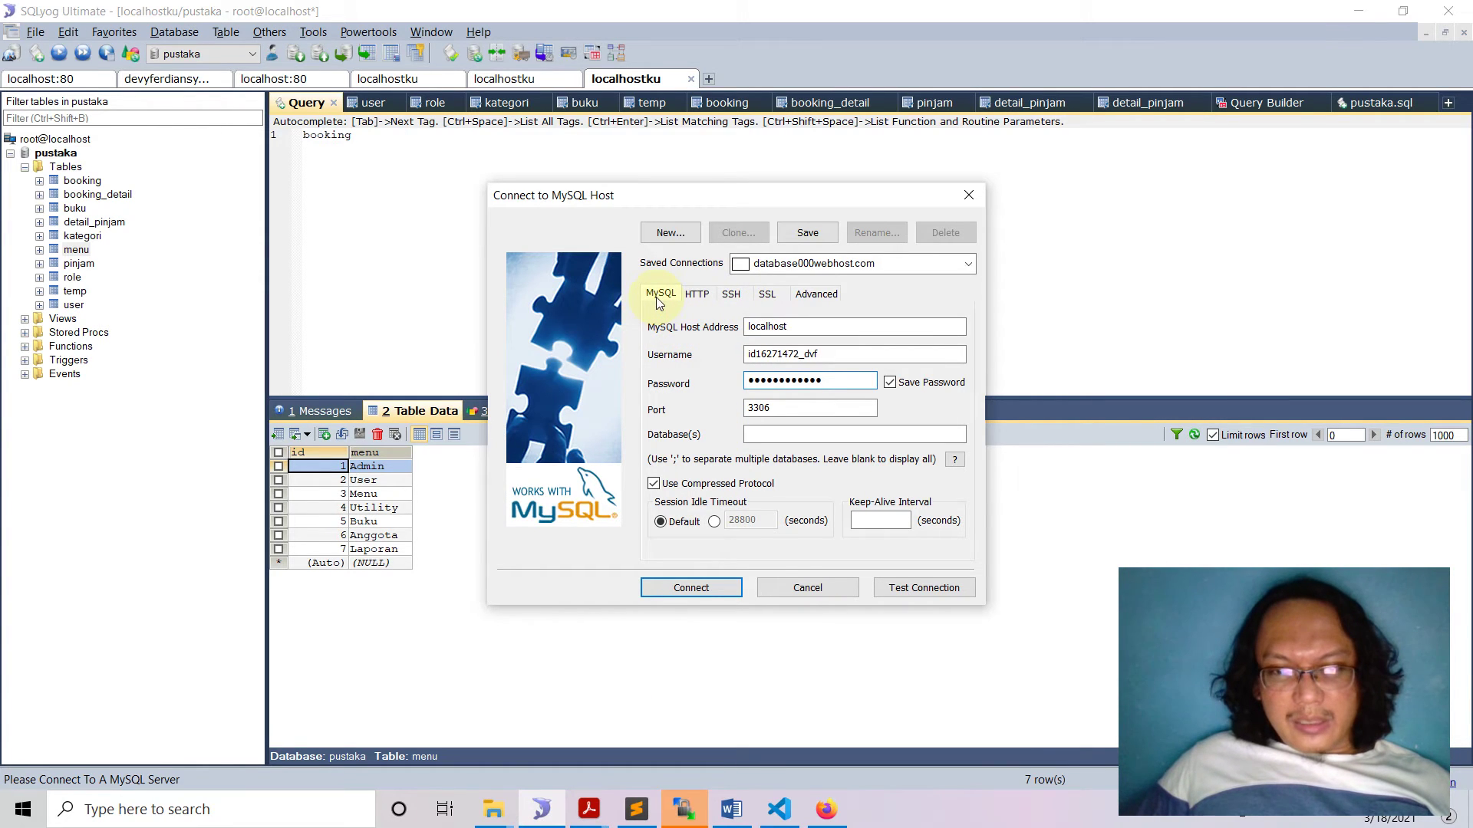
Turn on HTTP tunneling for the database000webhost.com connection and accept its notice
left_click(699, 297)
left_click(732, 300)
left_click(767, 295)
left_click(817, 294)
left_click(697, 299)
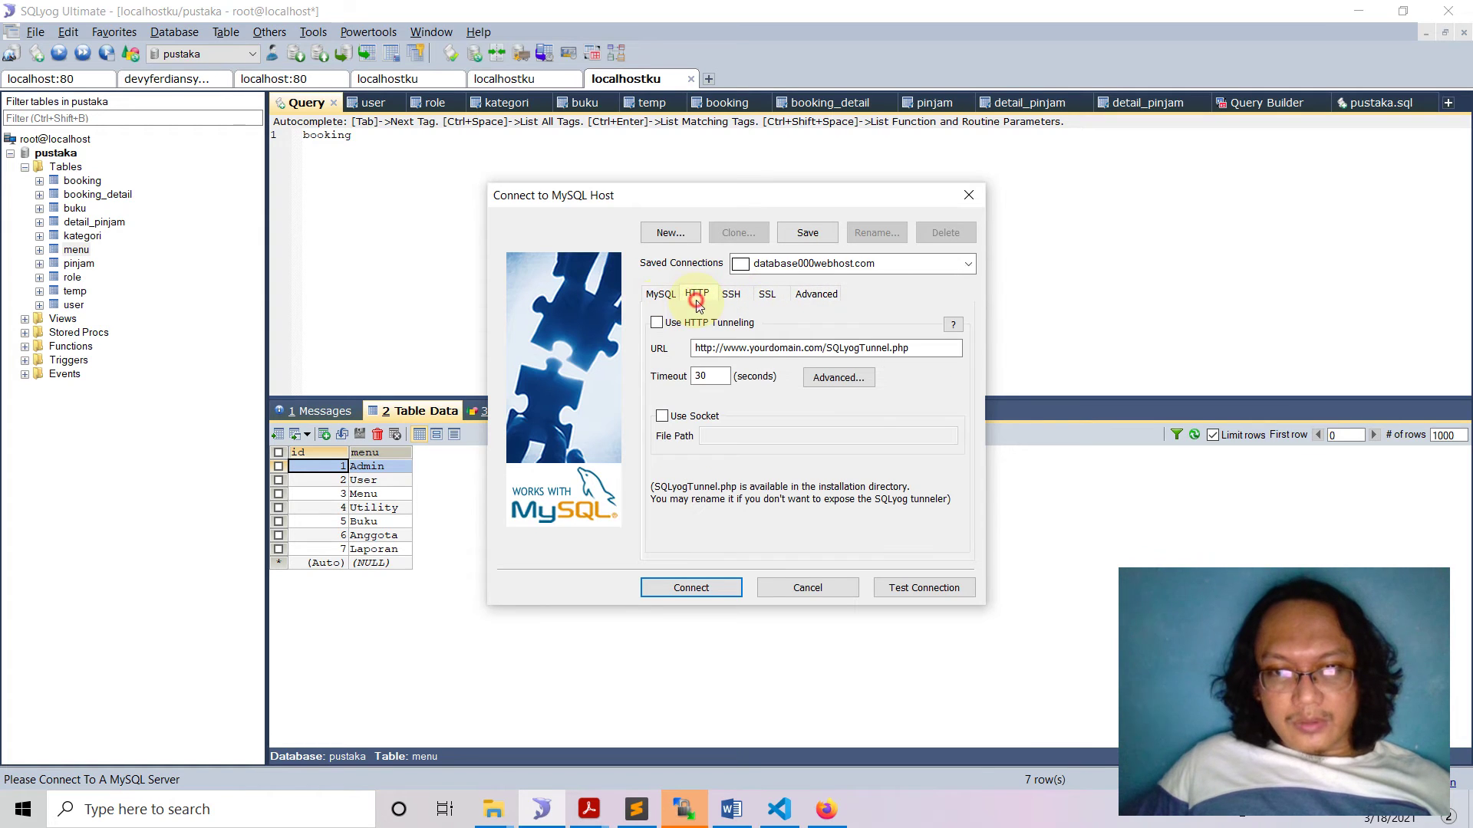
left_click(656, 322)
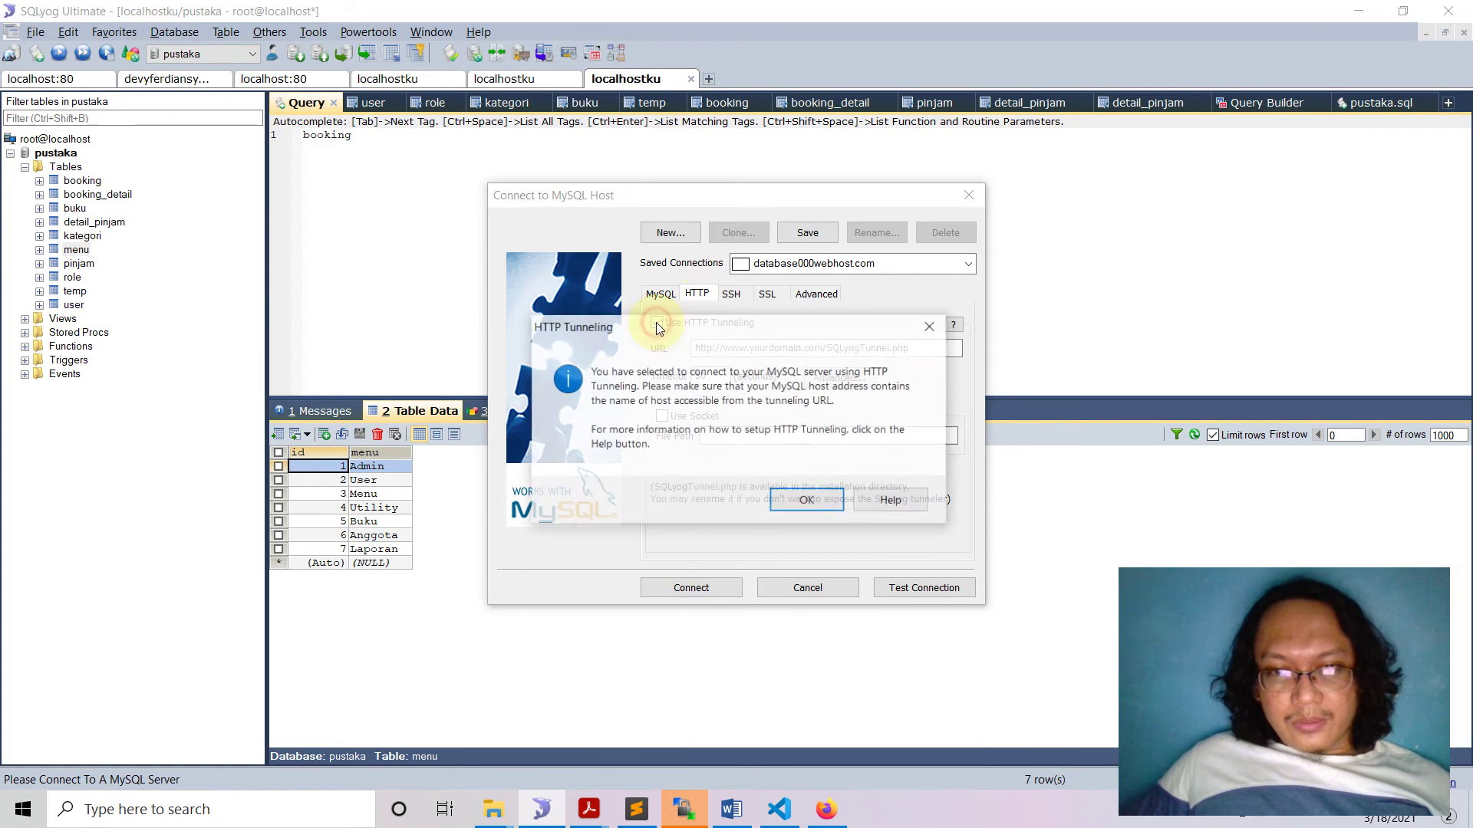
left_click(790, 500)
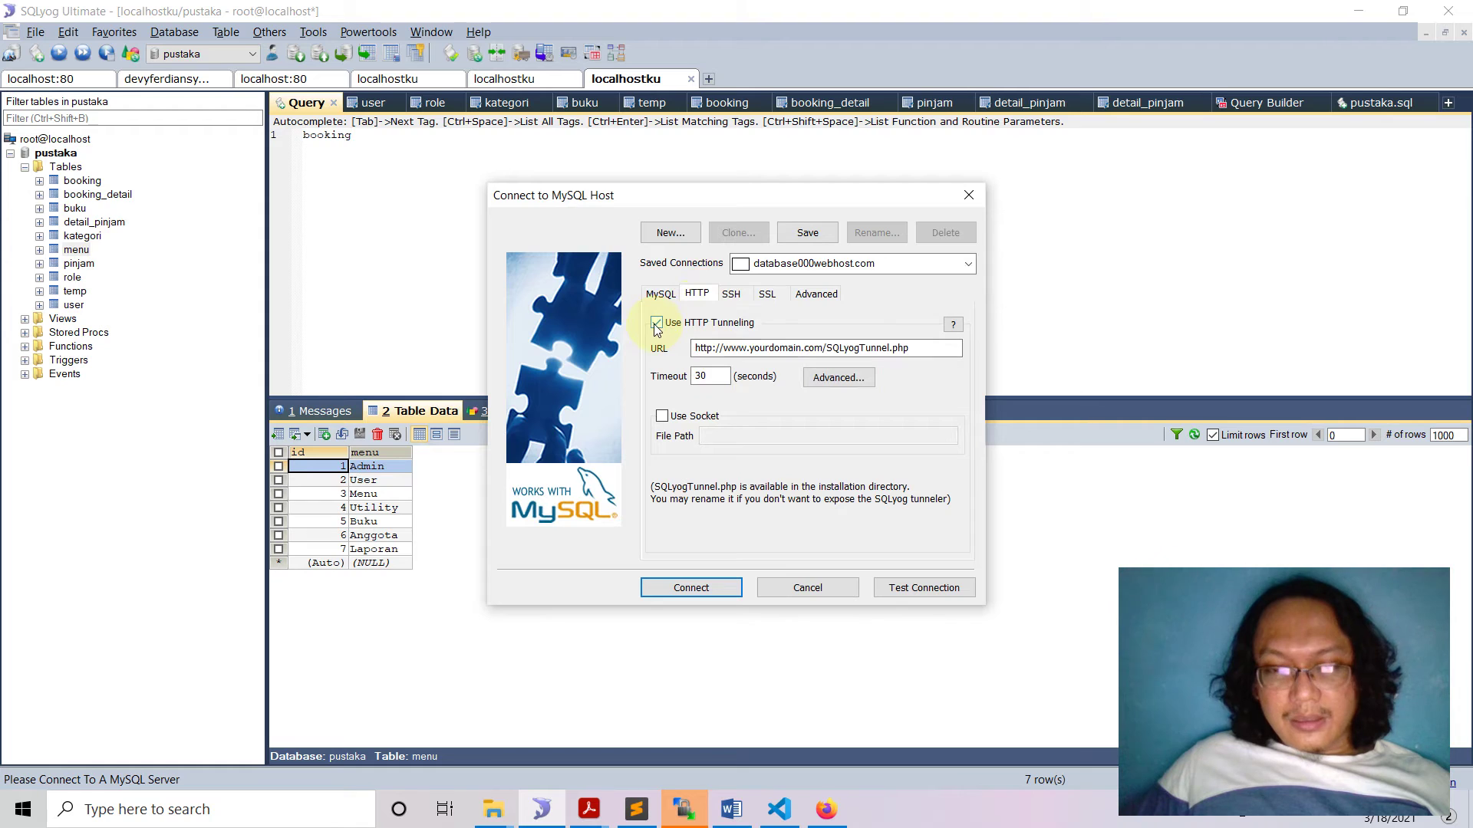
left_click(657, 322)
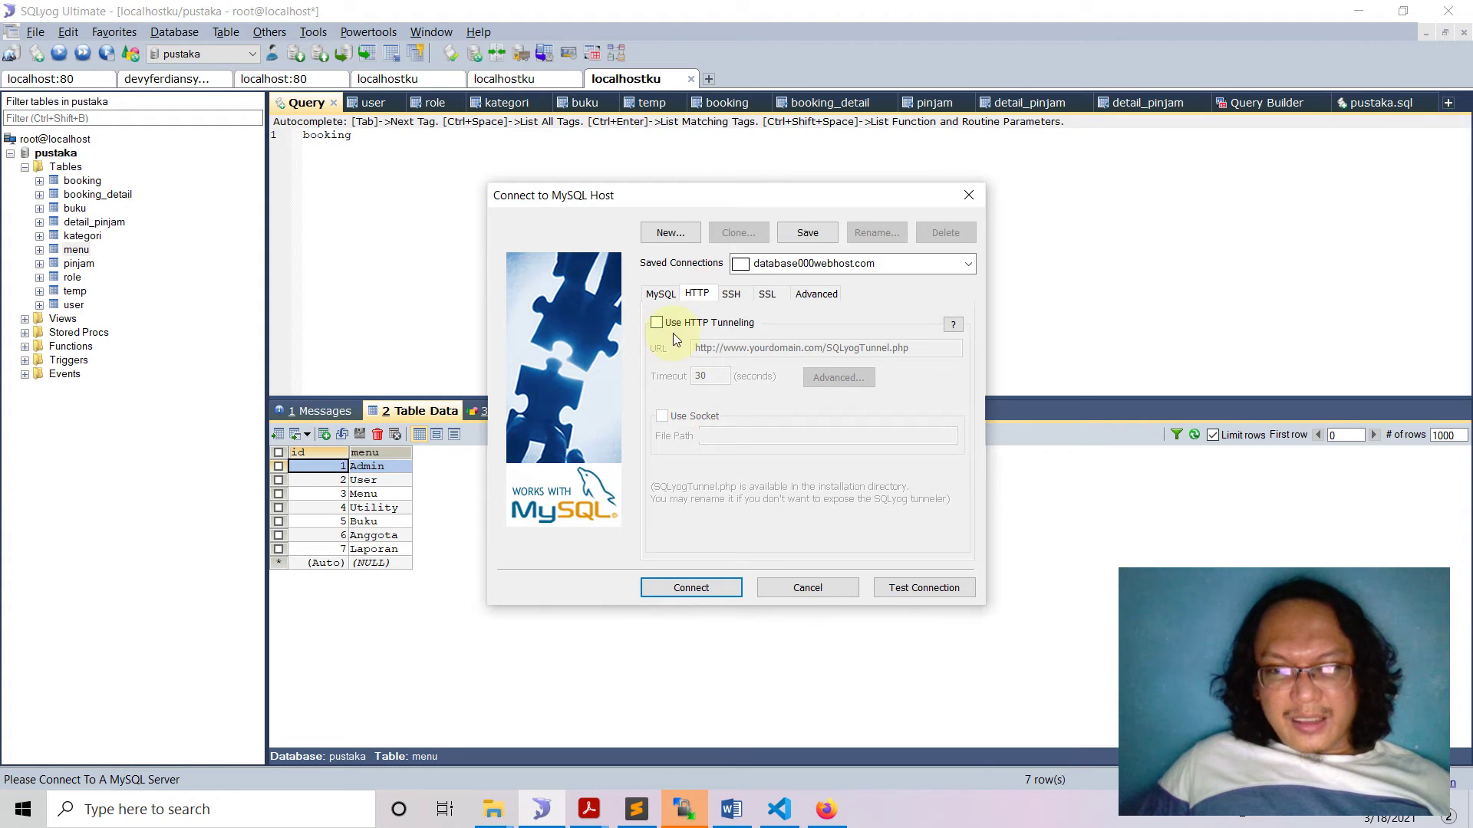
left_click(656, 323)
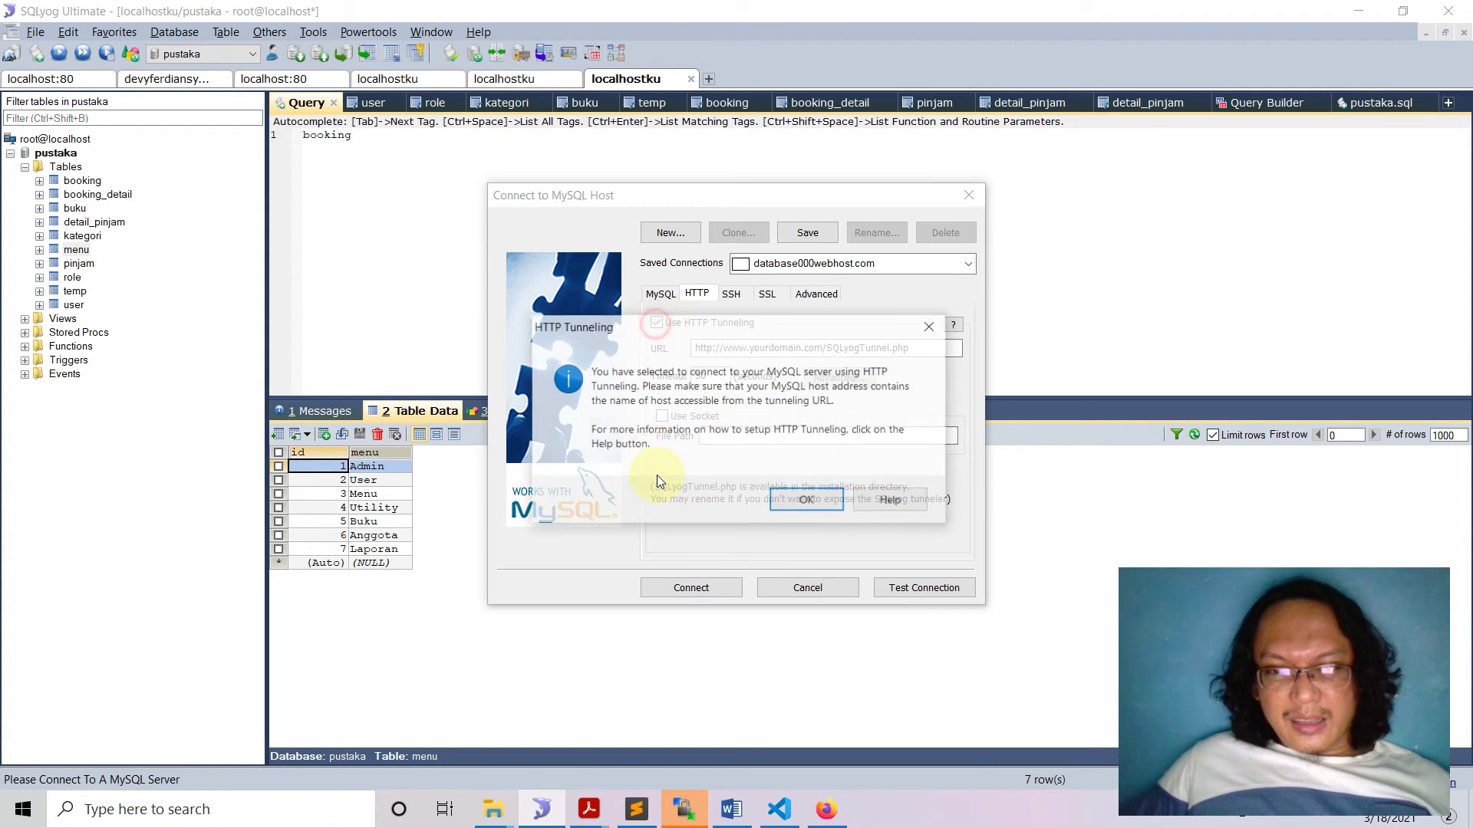
left_click(794, 500)
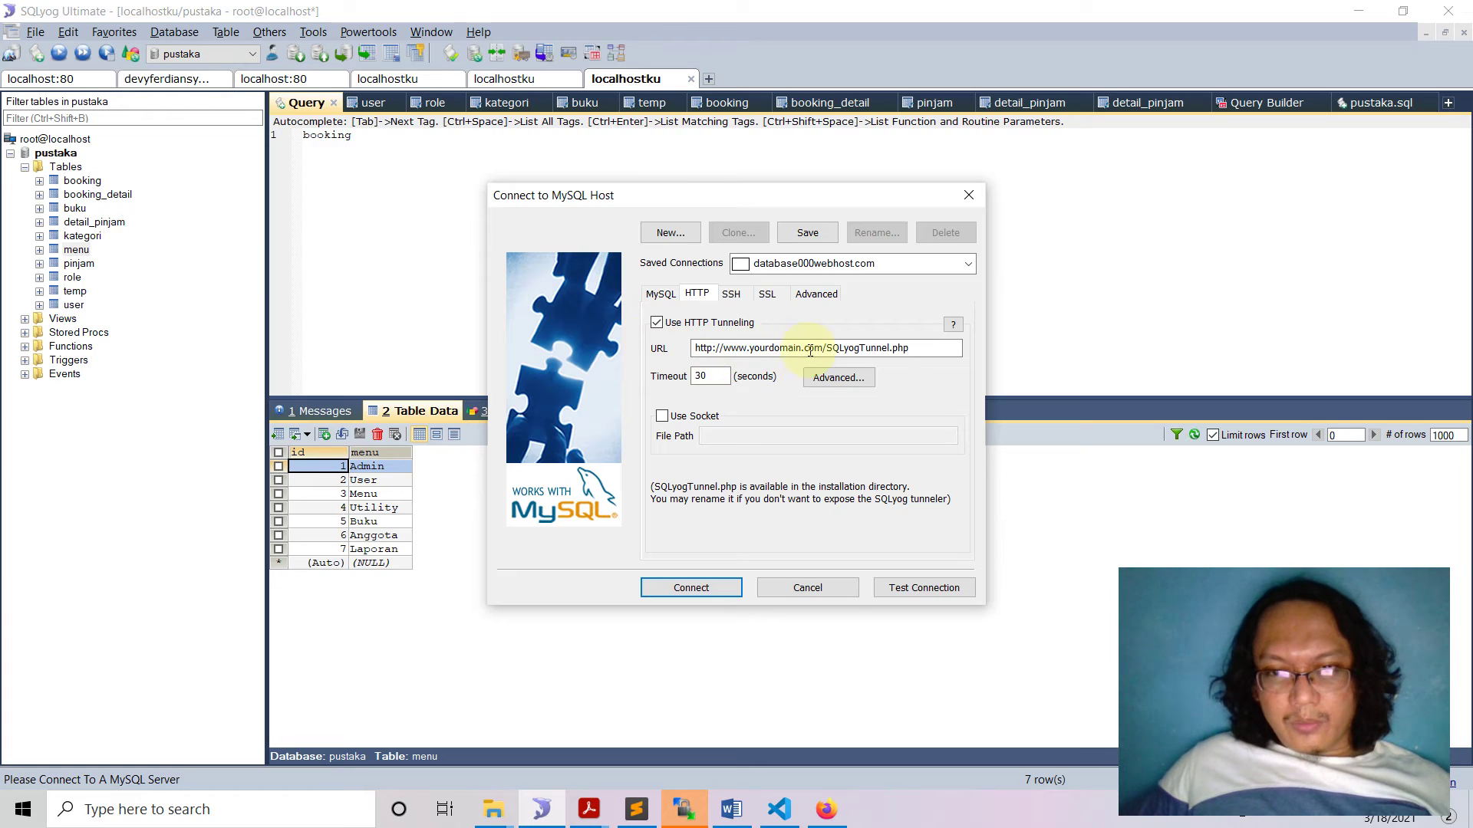
left_click_drag(823, 350, 681, 346)
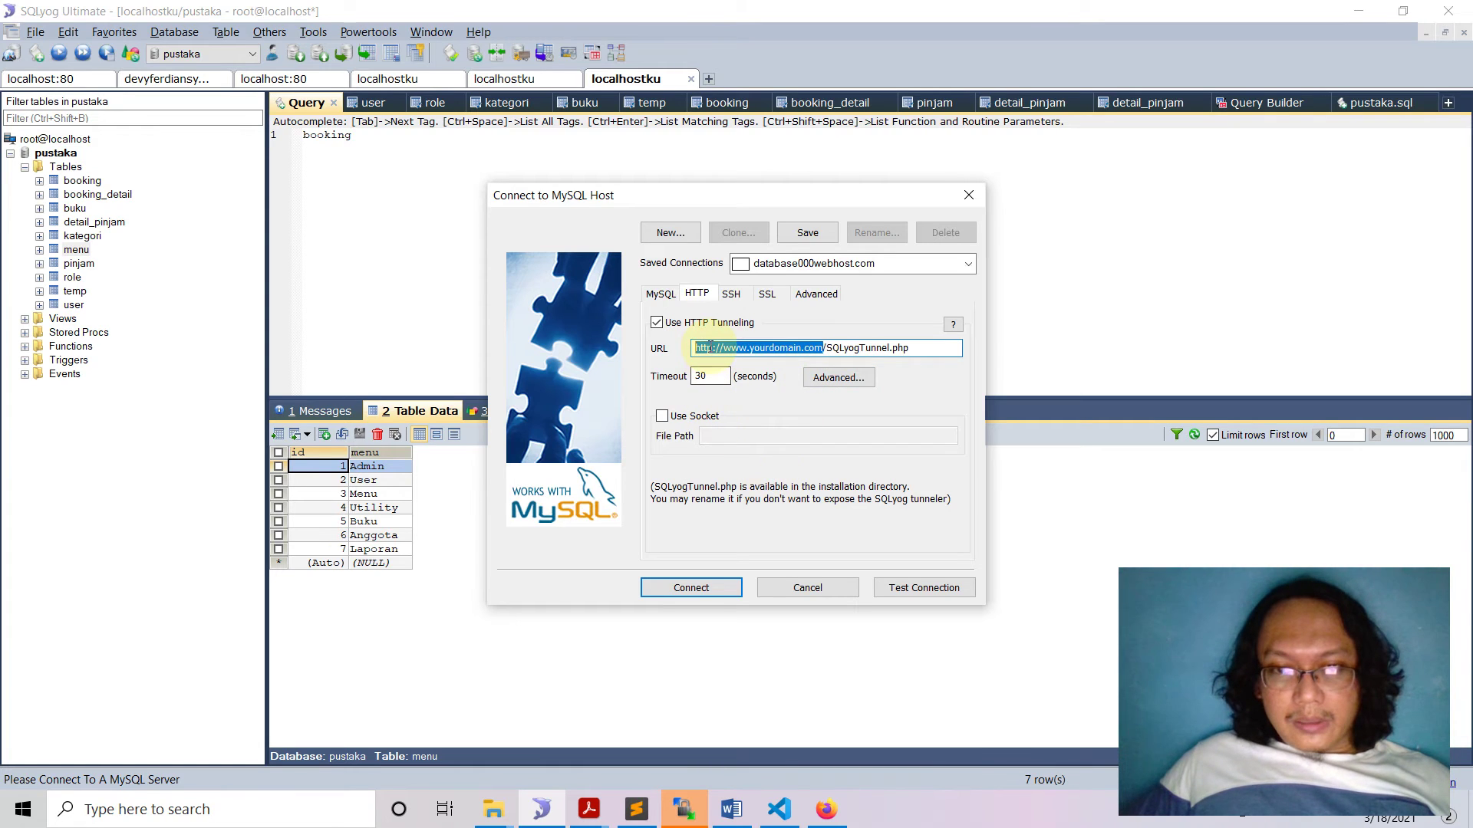
right_click(711, 347)
left_click(748, 417)
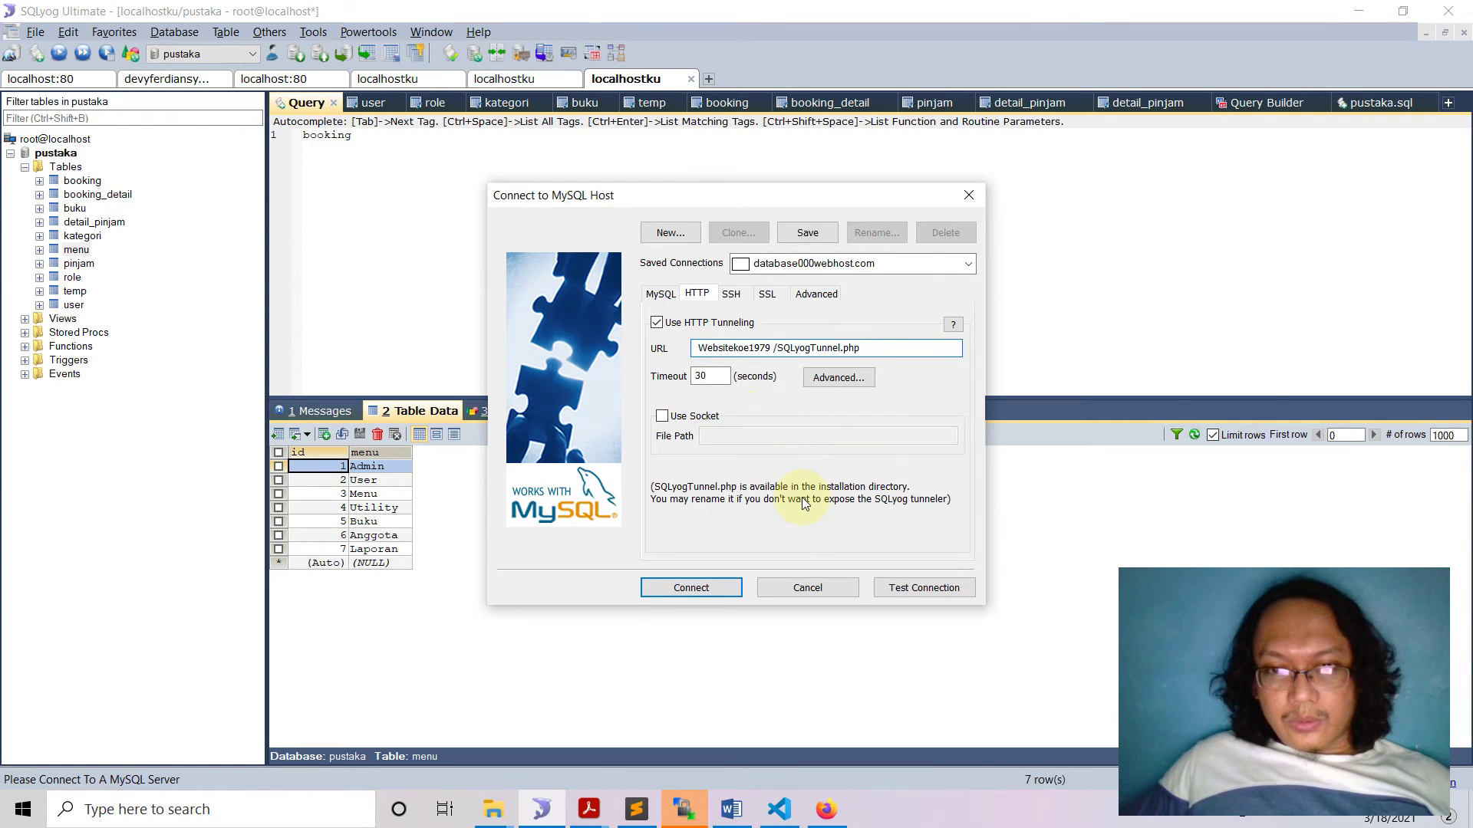
key("ctrl+z")
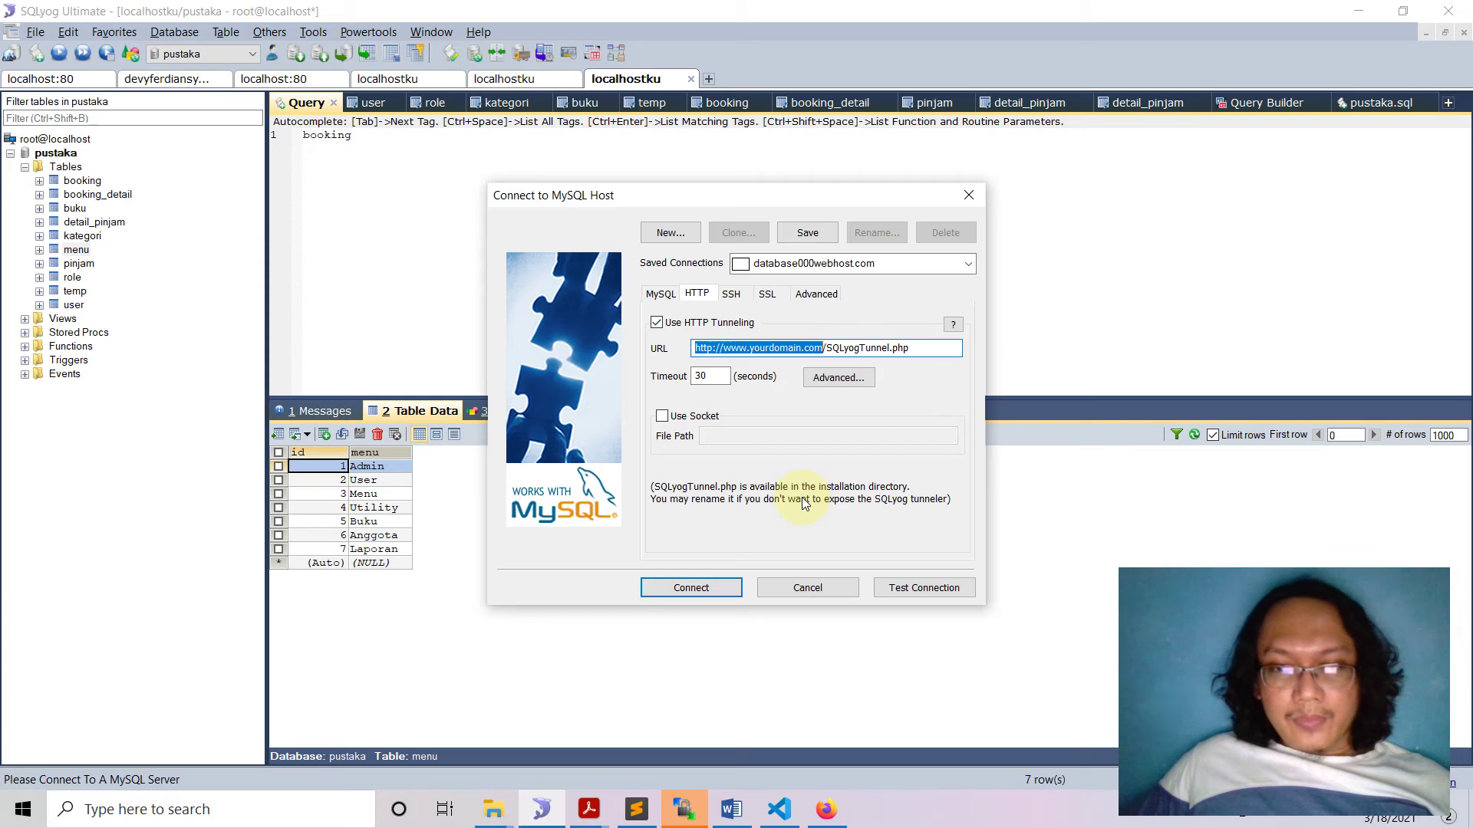
Switch to the browser, copy the link location of the websitekoe1979 site heading, and return to SQLyog
key("alt+Tab")
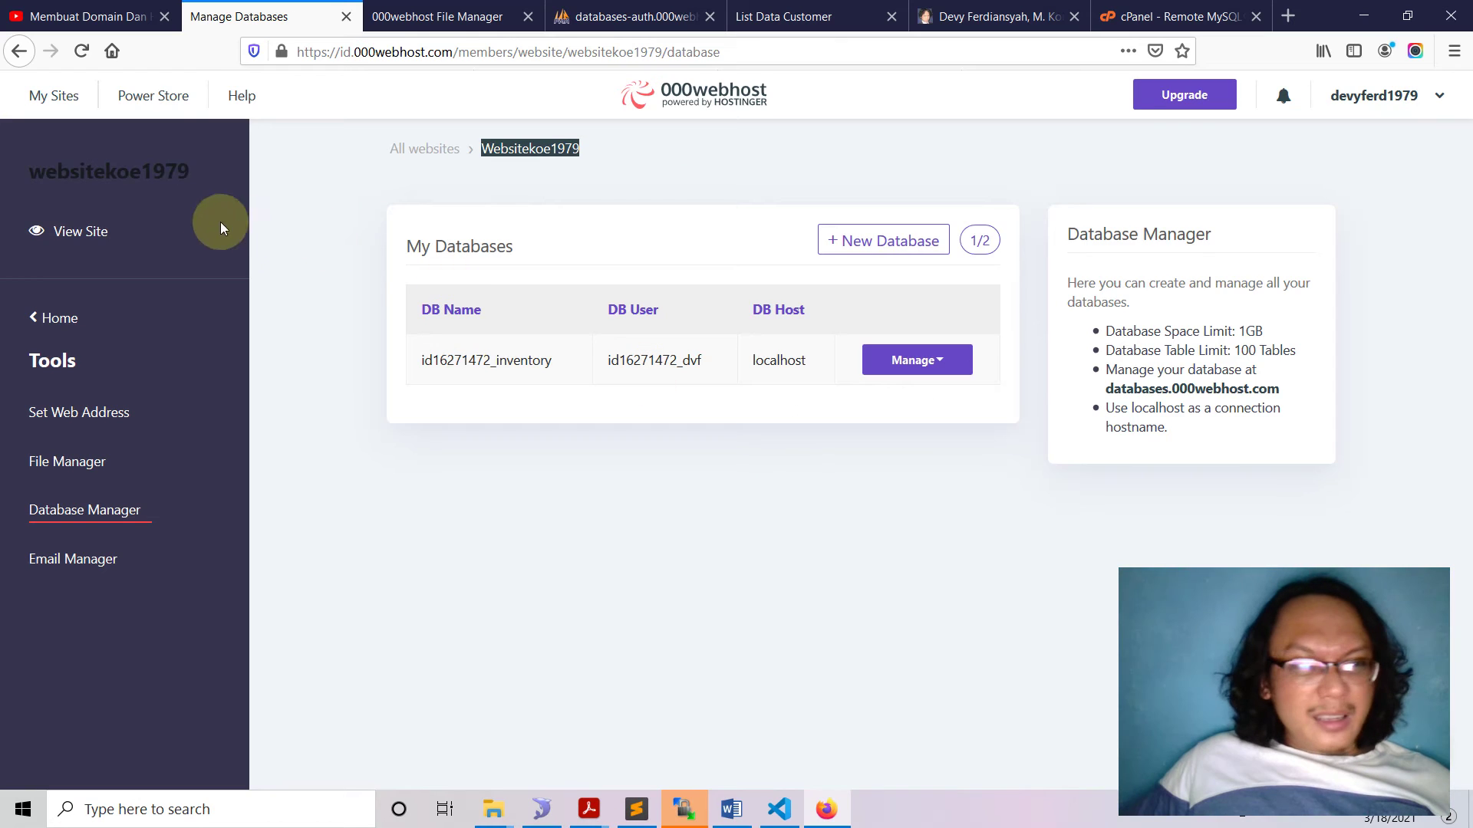
right_click(139, 177)
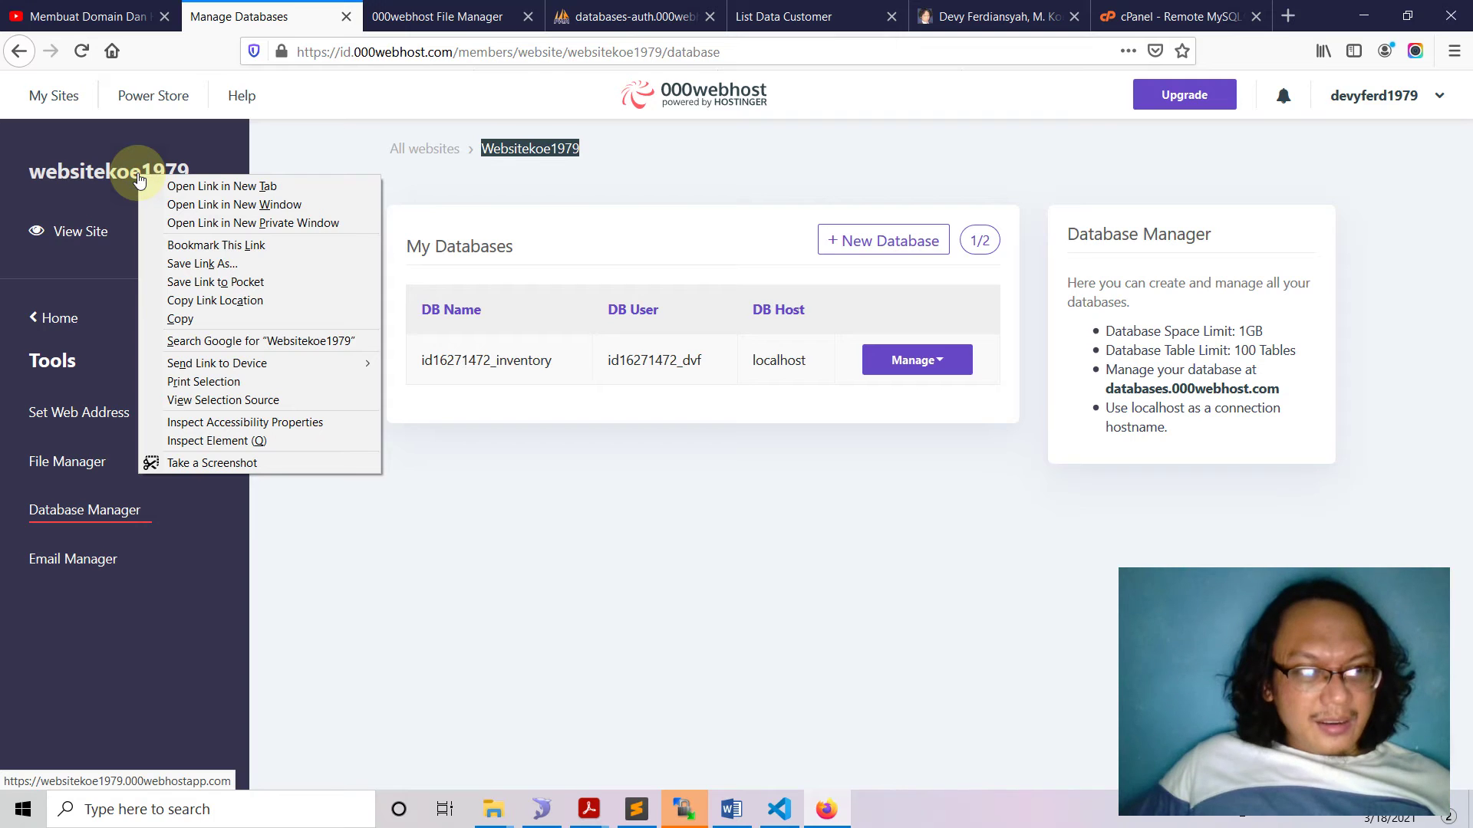
left_click(226, 301)
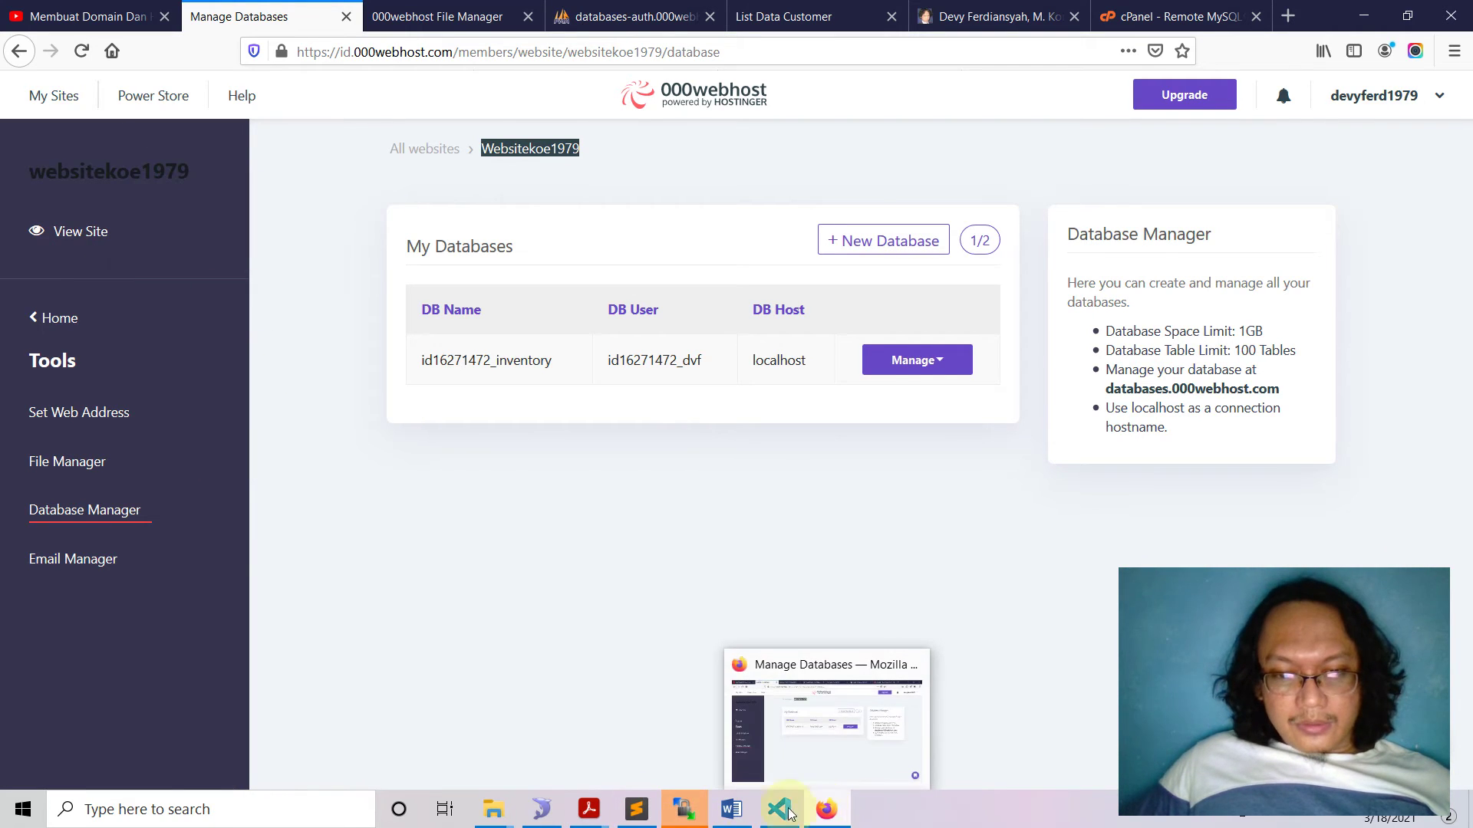
left_click(543, 810)
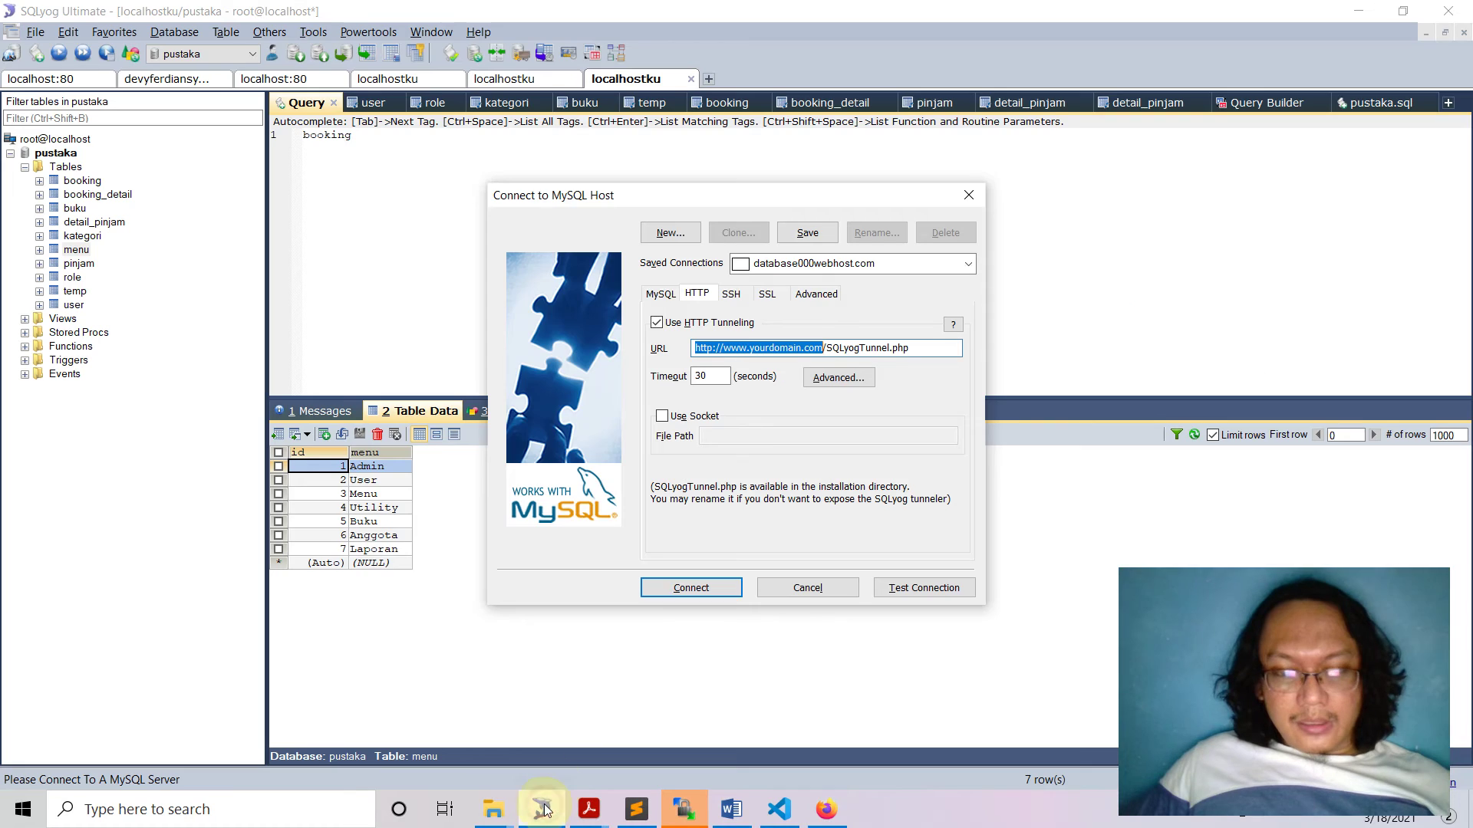
right_click(790, 349)
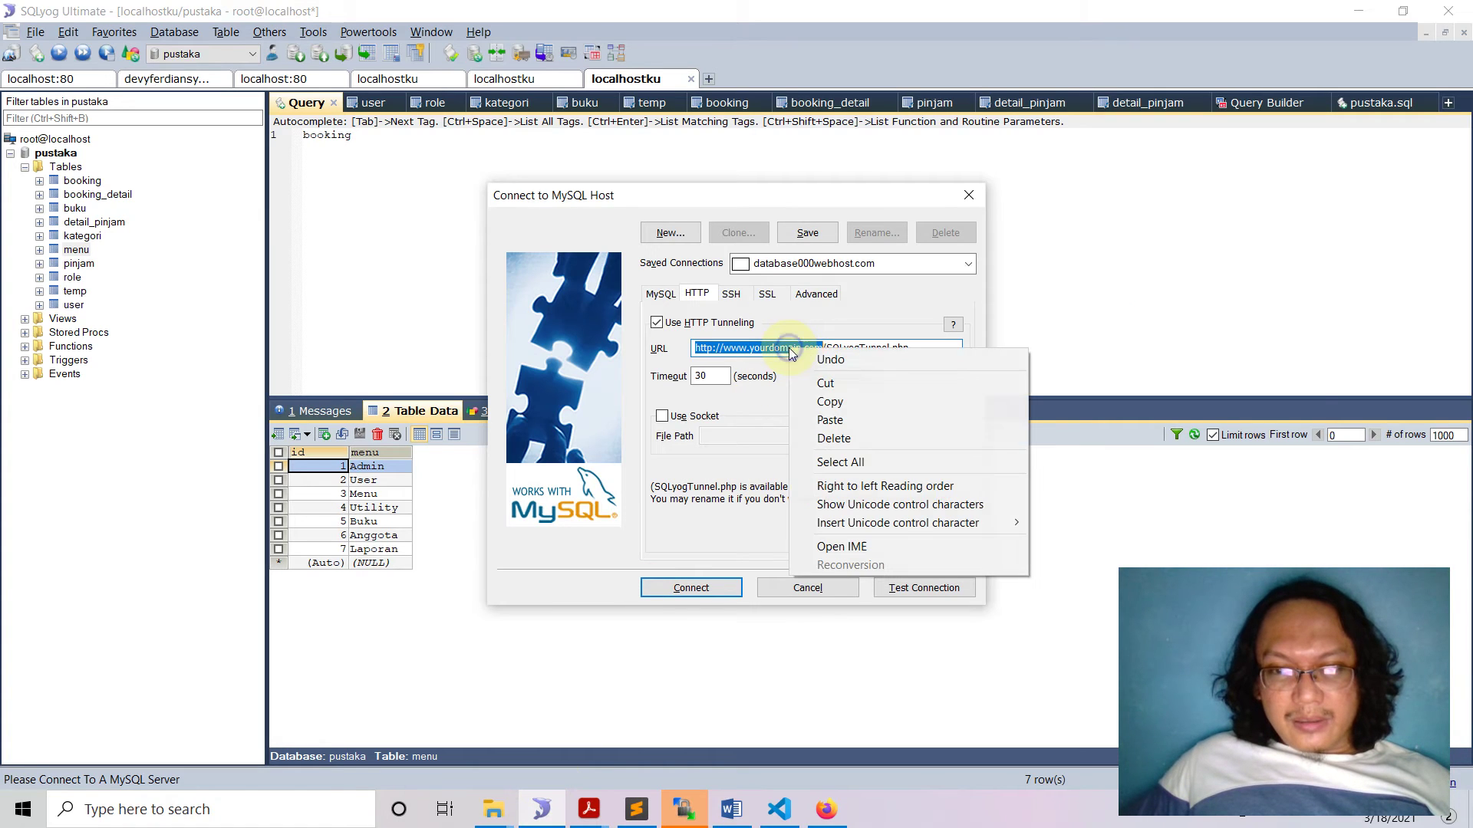
left_click(830, 420)
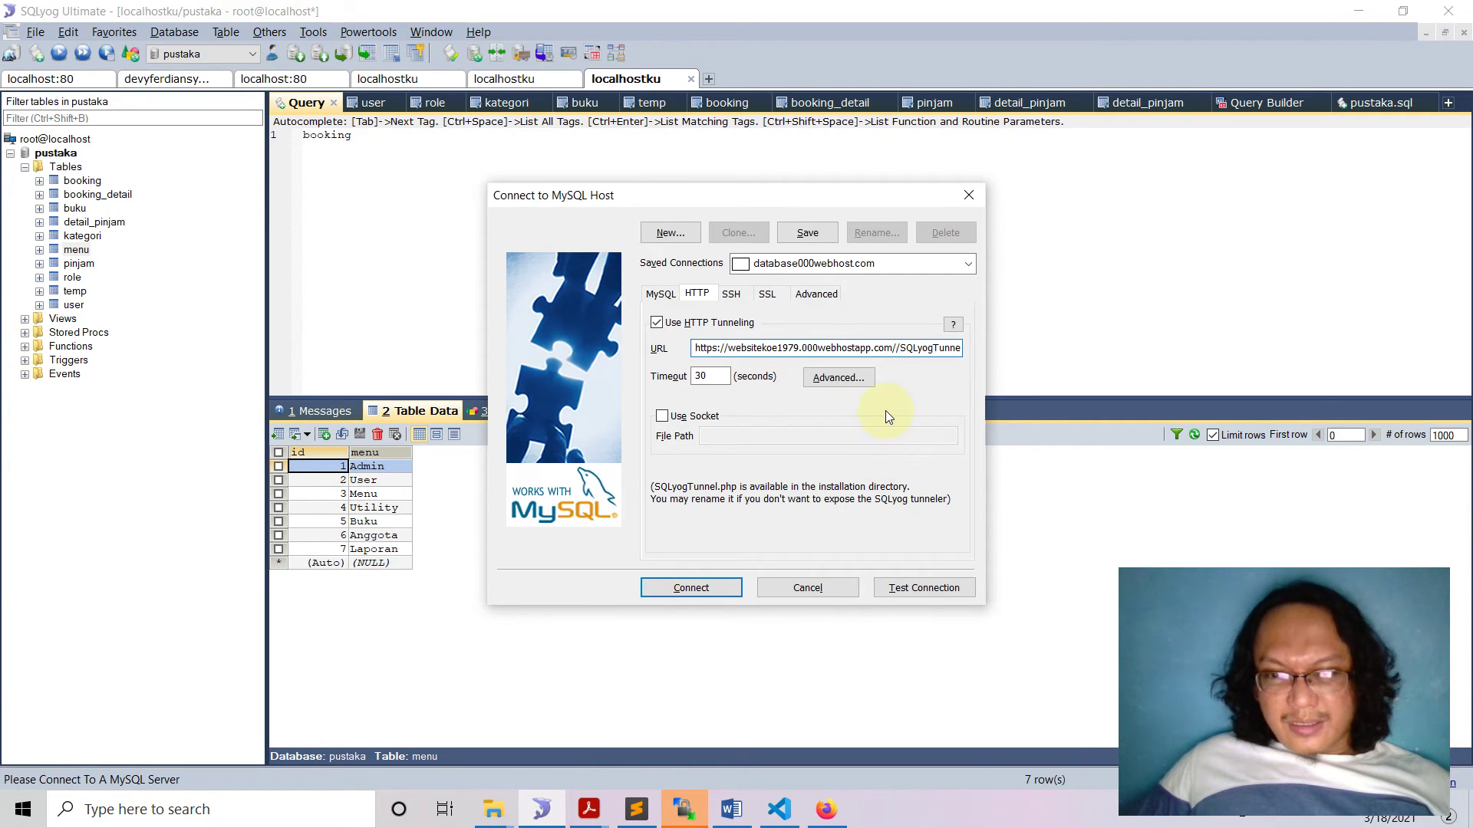
key("Delete")
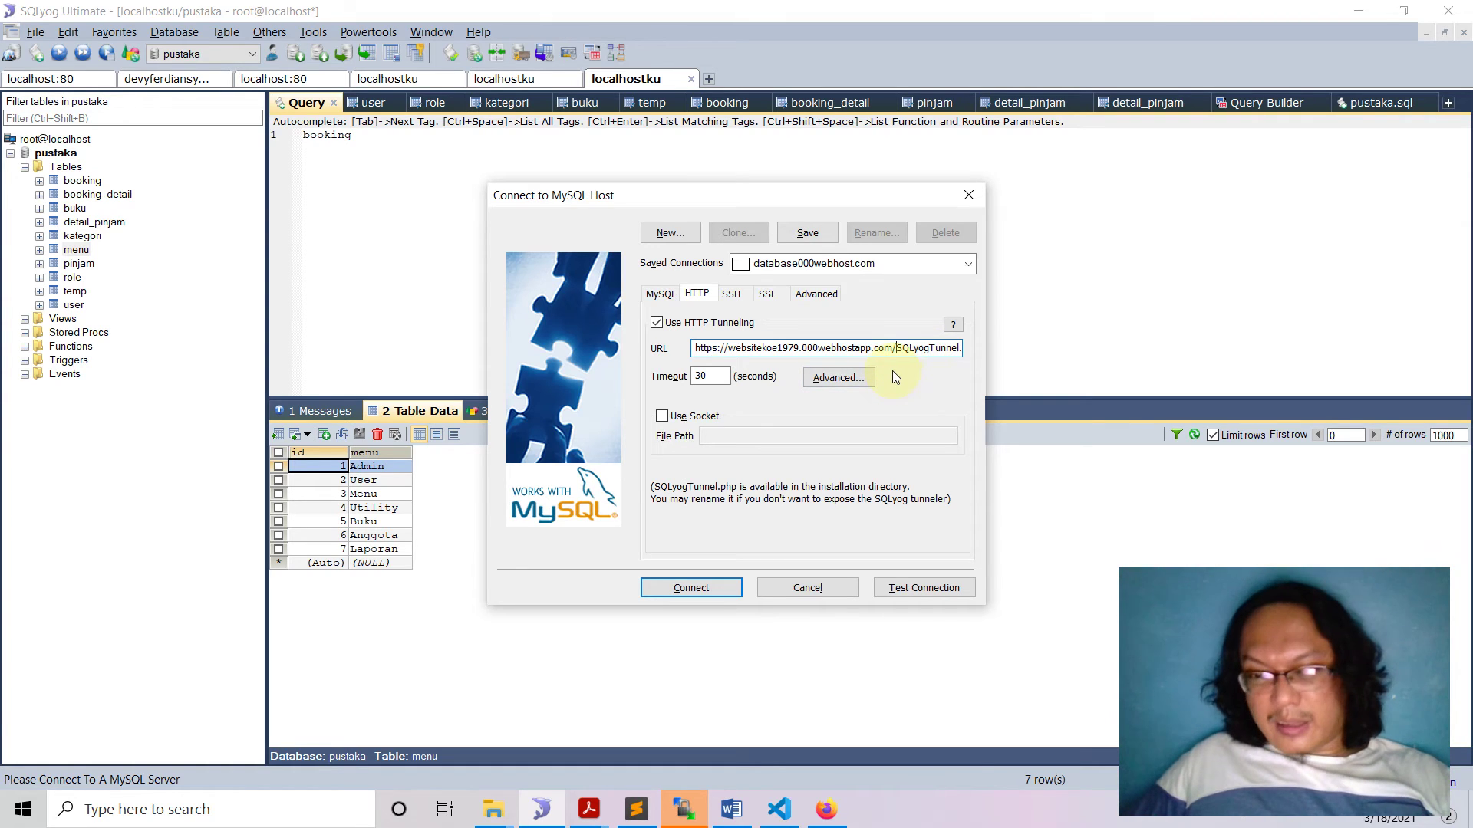
key("End")
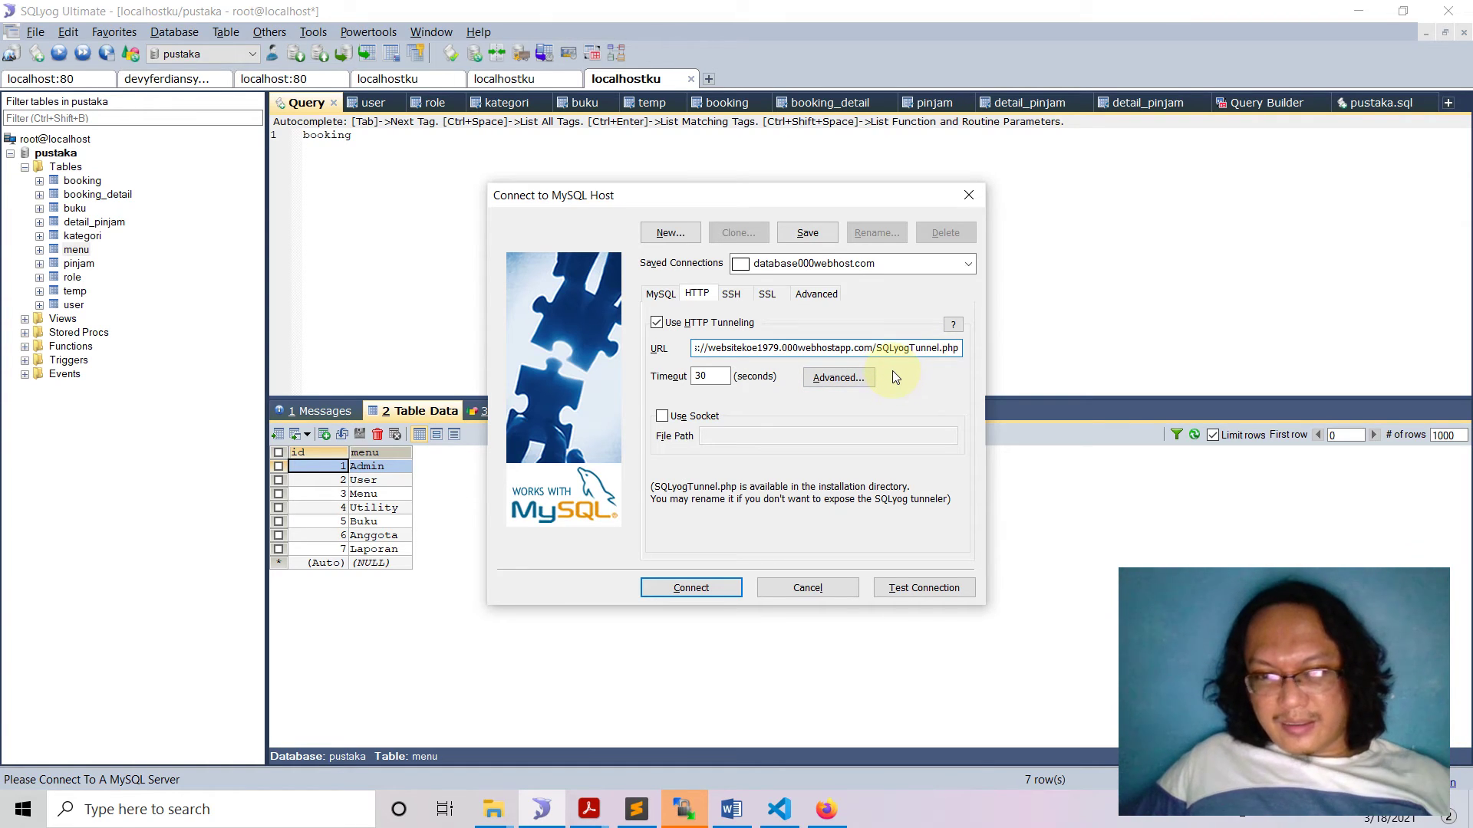
Review the connection's MySQL host and username, look up the database's management options in the browser, and test the connection in SQLyog
left_click(661, 294)
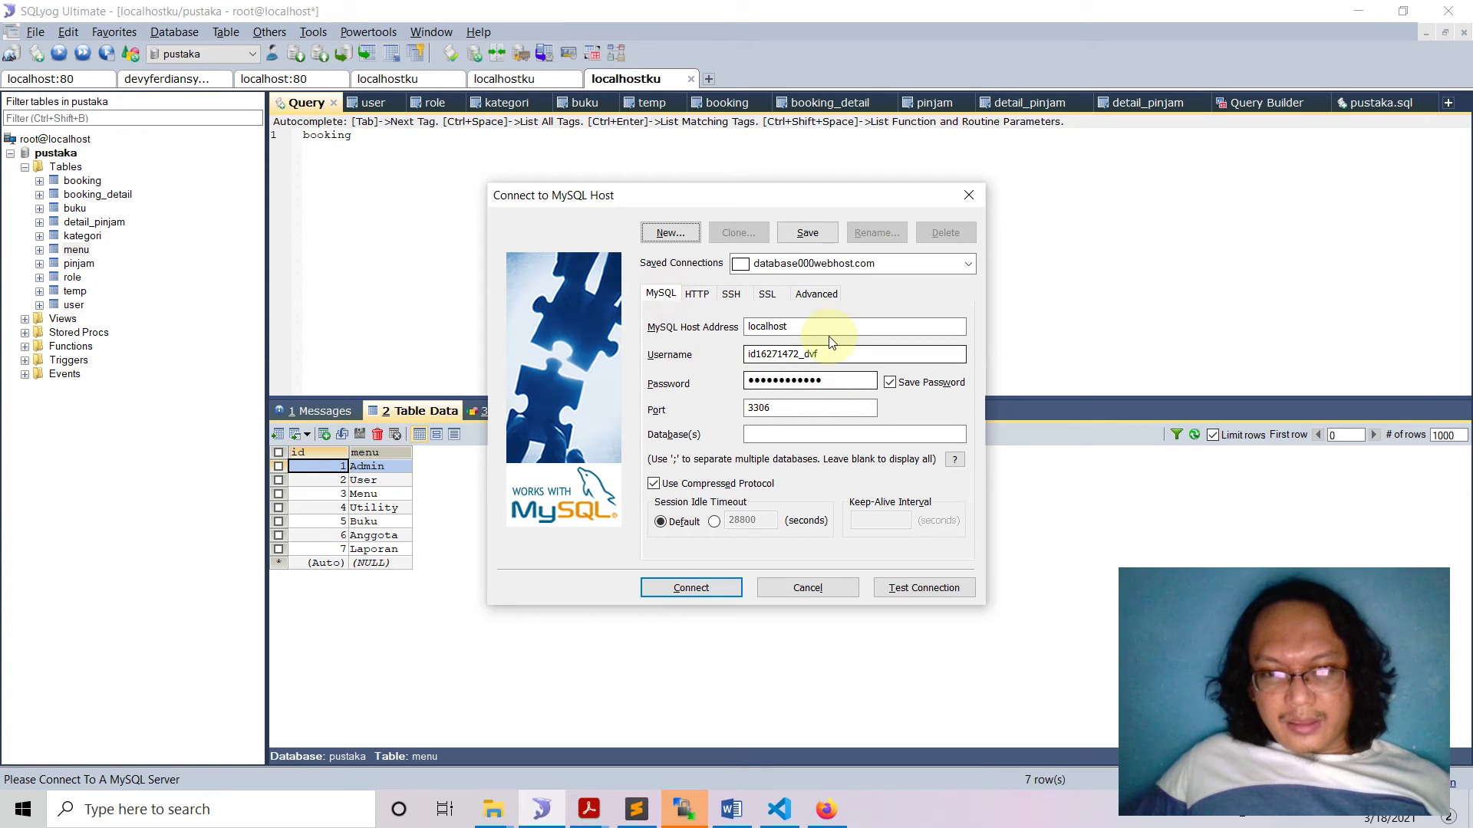
double_click(773, 327)
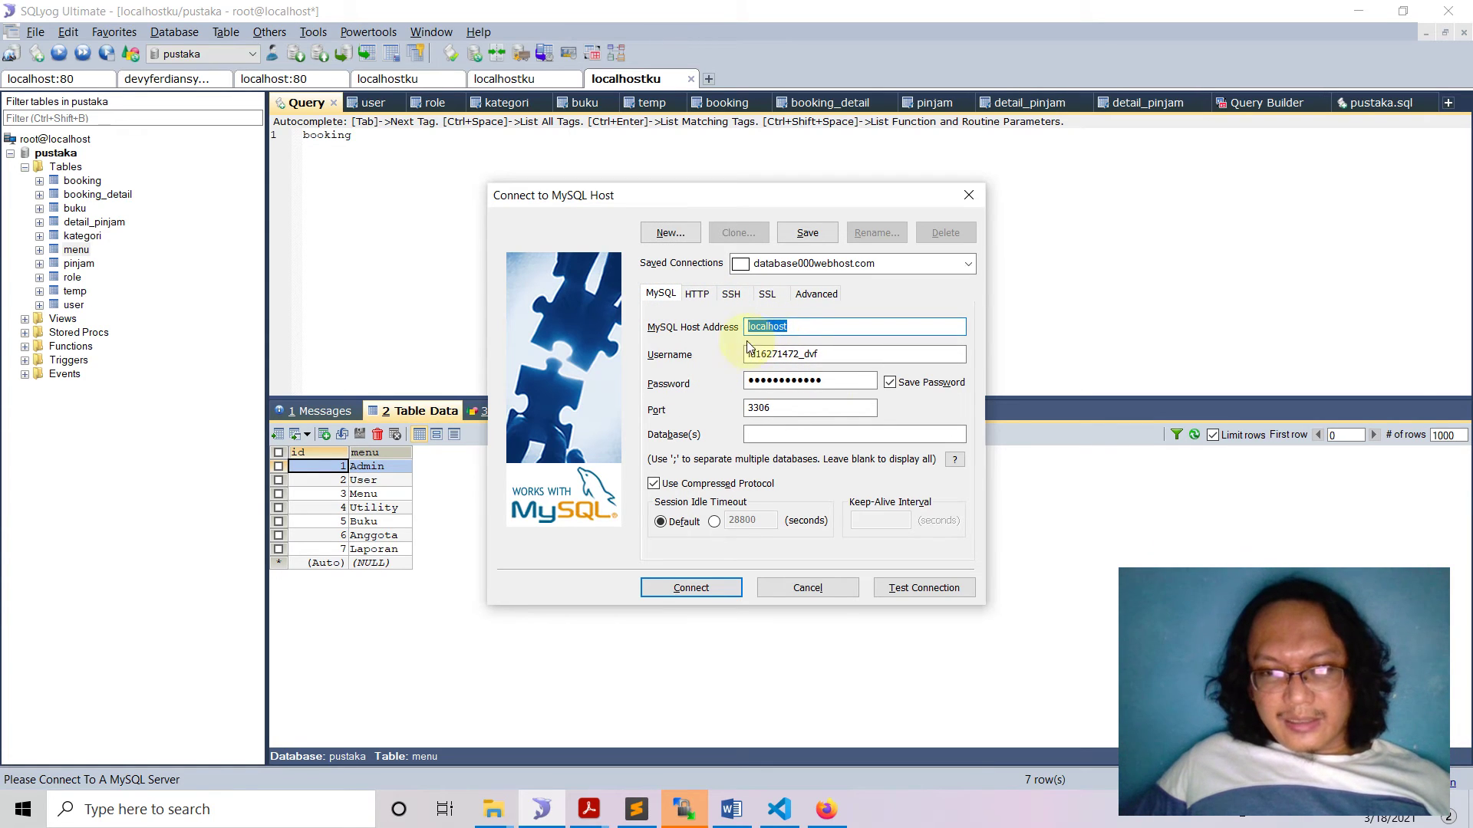
double_click(840, 355)
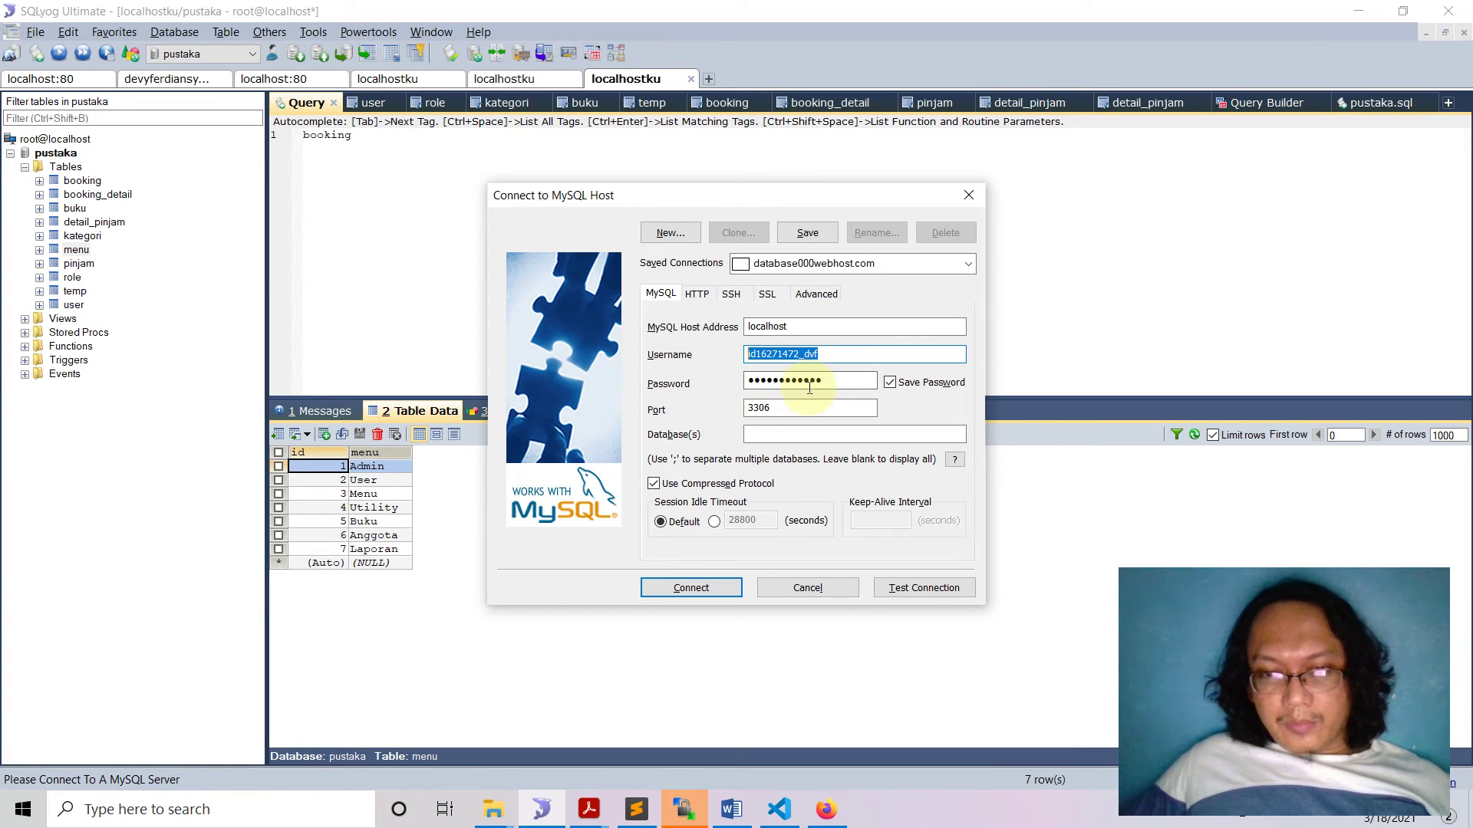
left_click(827, 810)
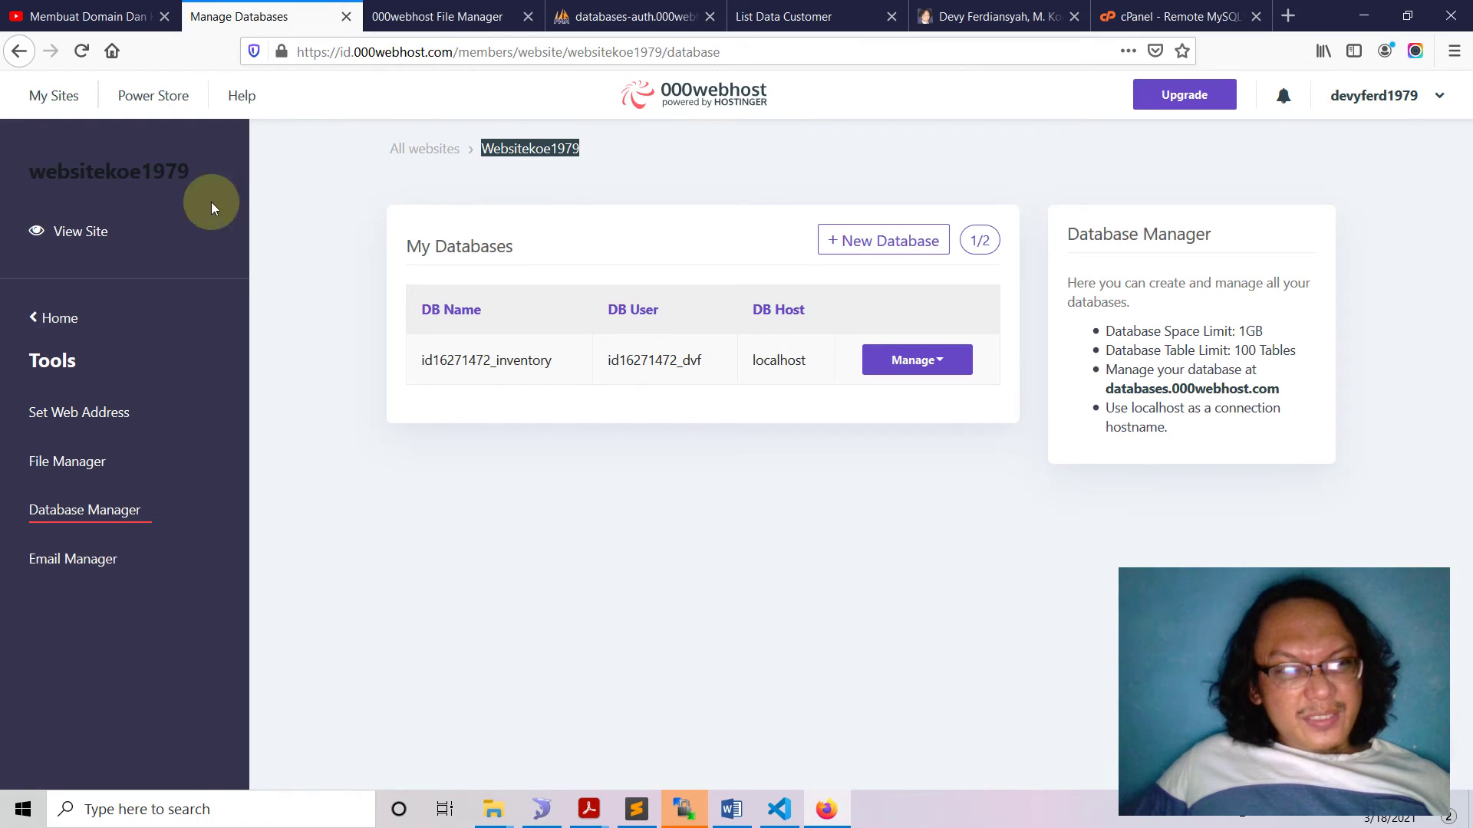
left_click(941, 368)
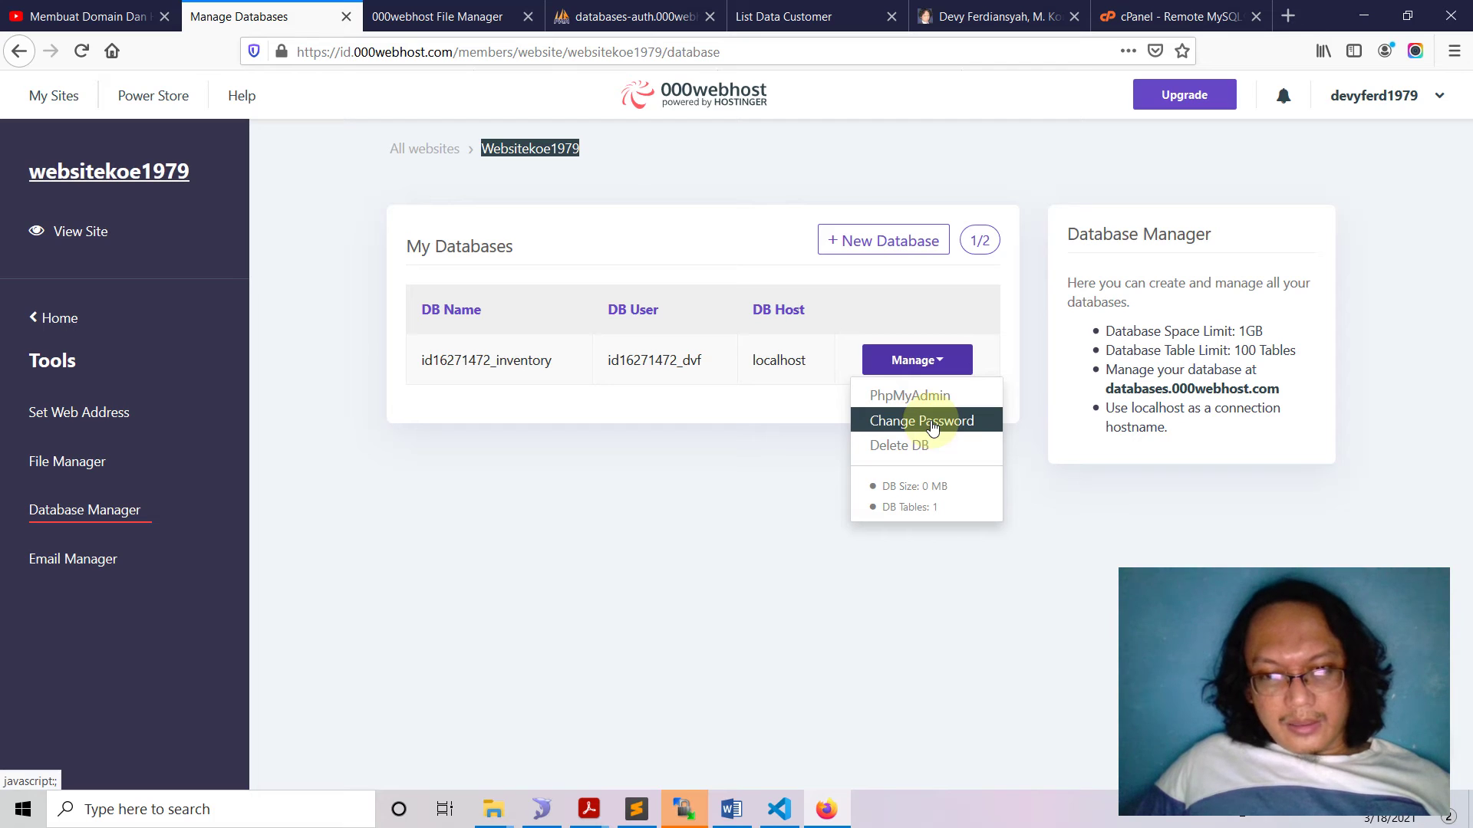
left_click(541, 809)
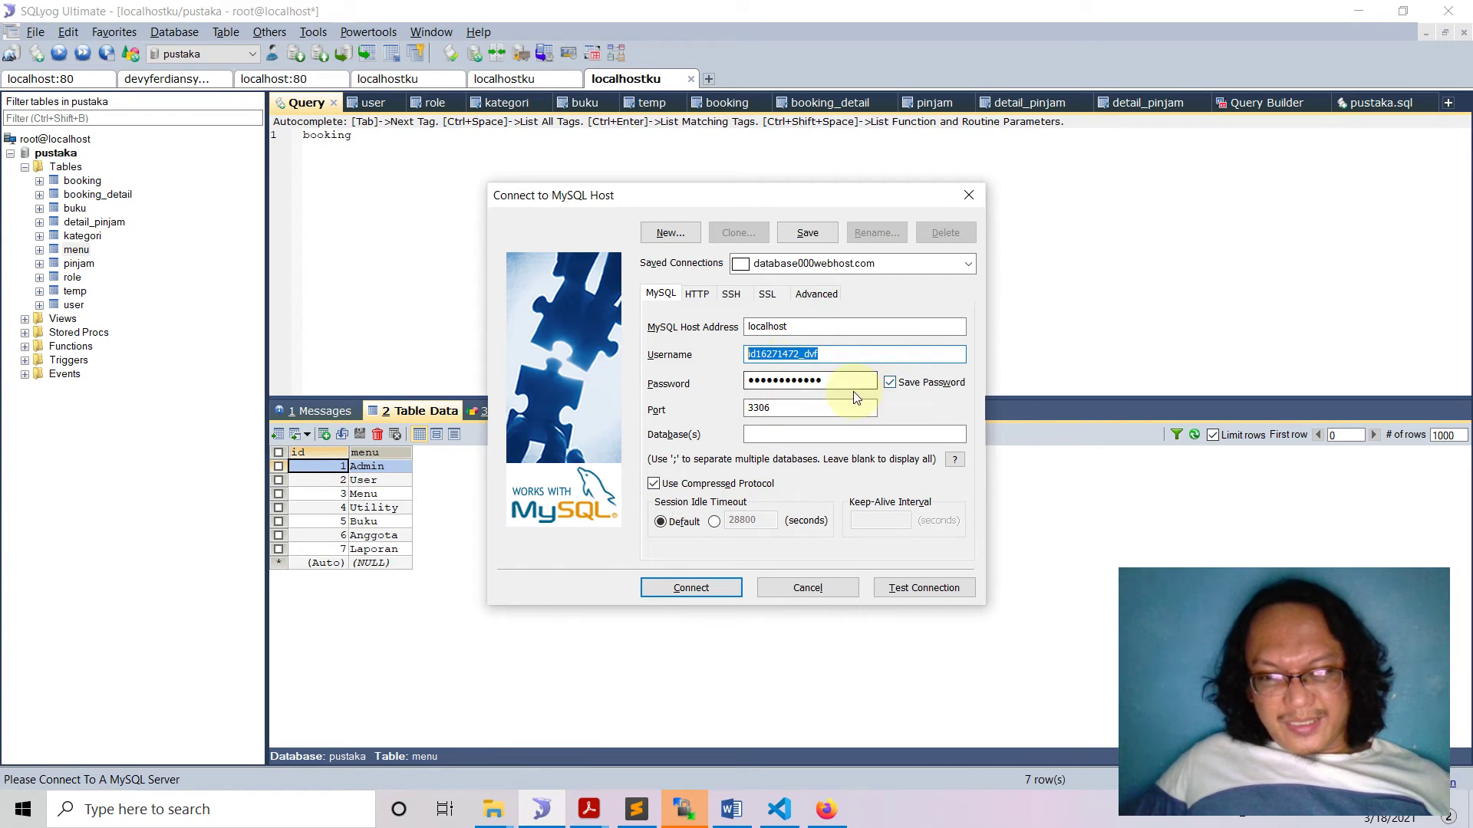
left_click(905, 589)
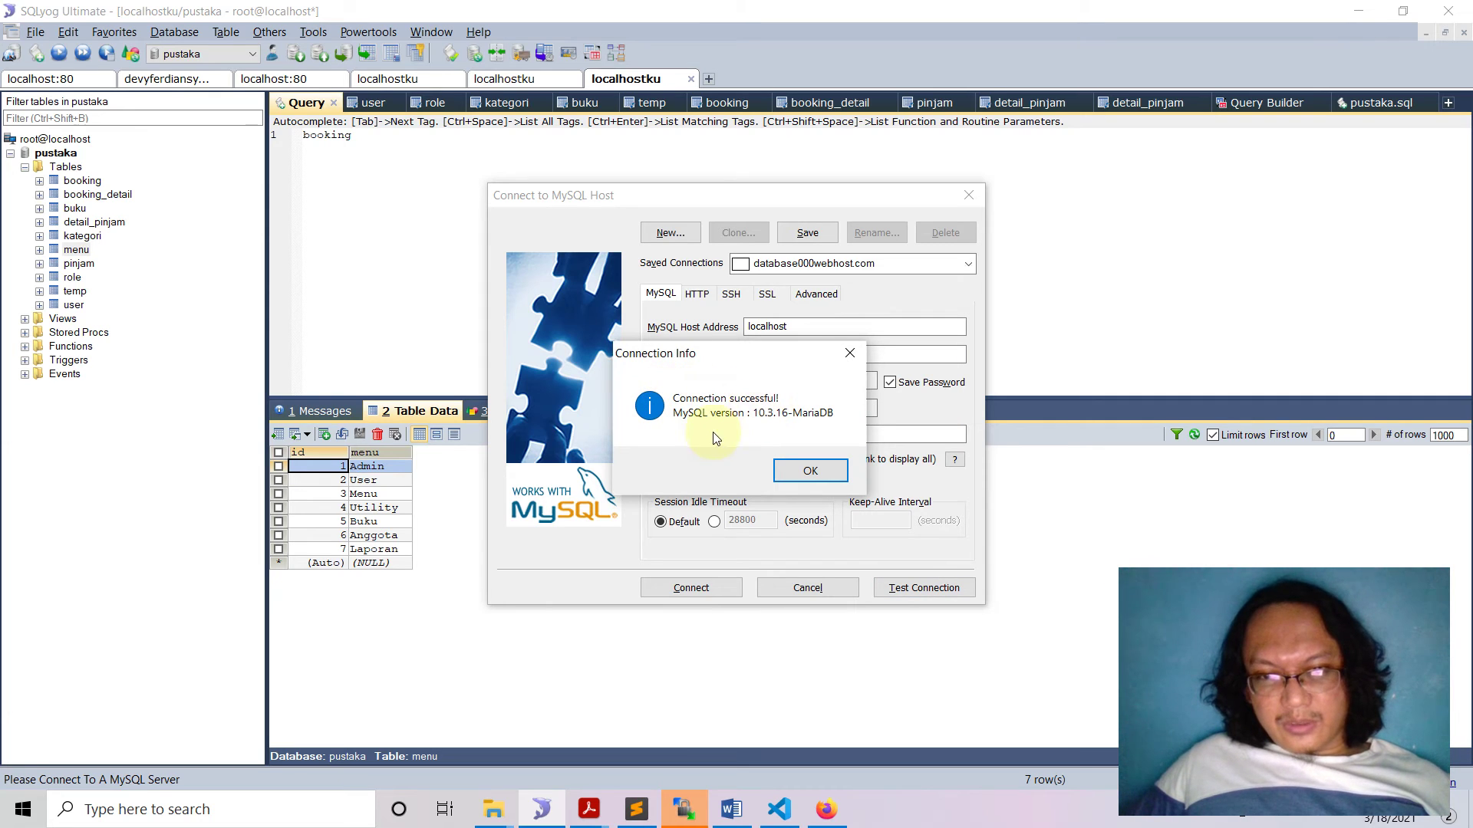
left_click(811, 471)
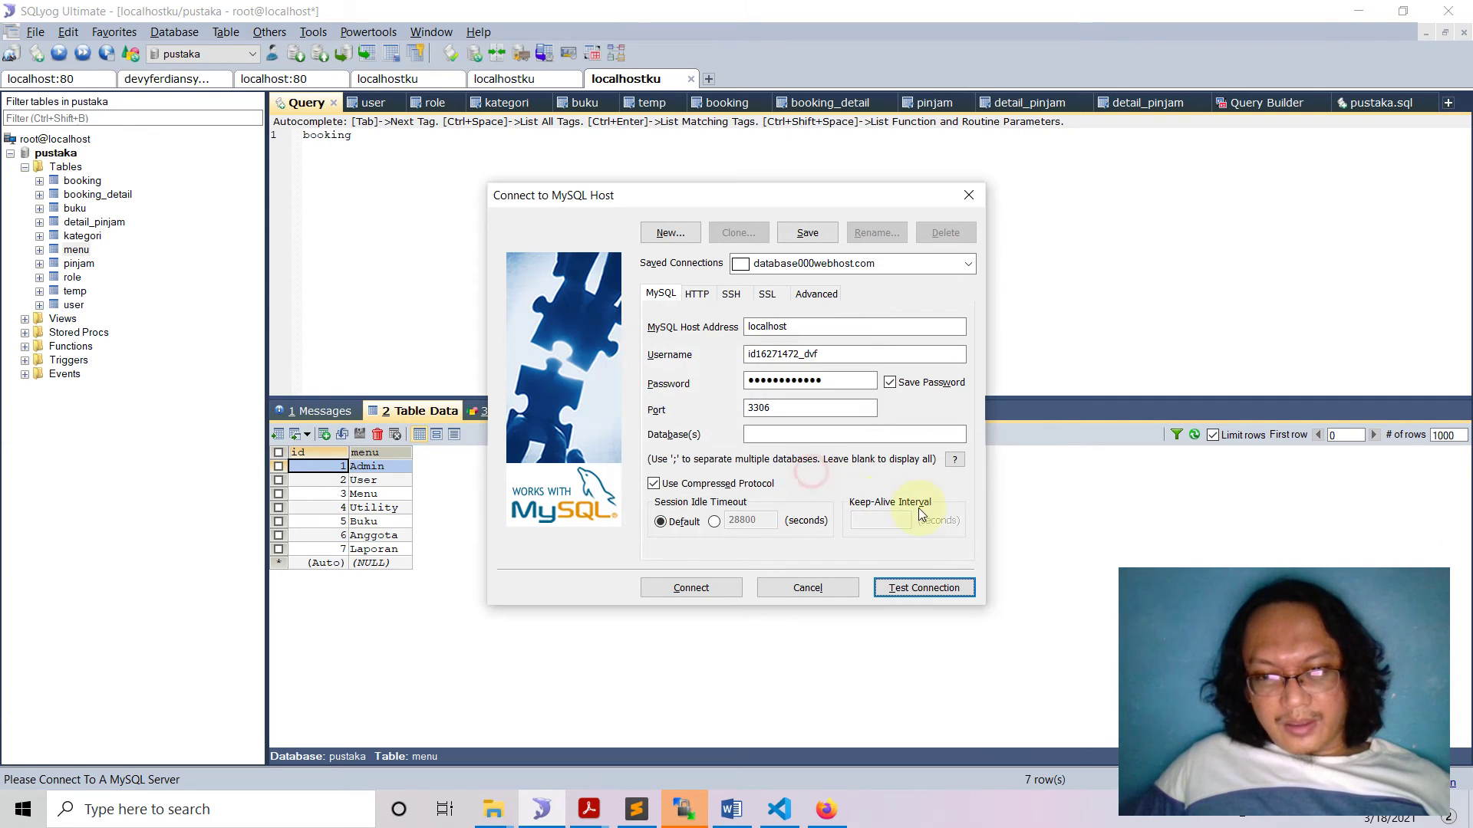
Connect to database000webhost.com, saving the changed connection details, and select the customer table in the inventory database
left_click(702, 588)
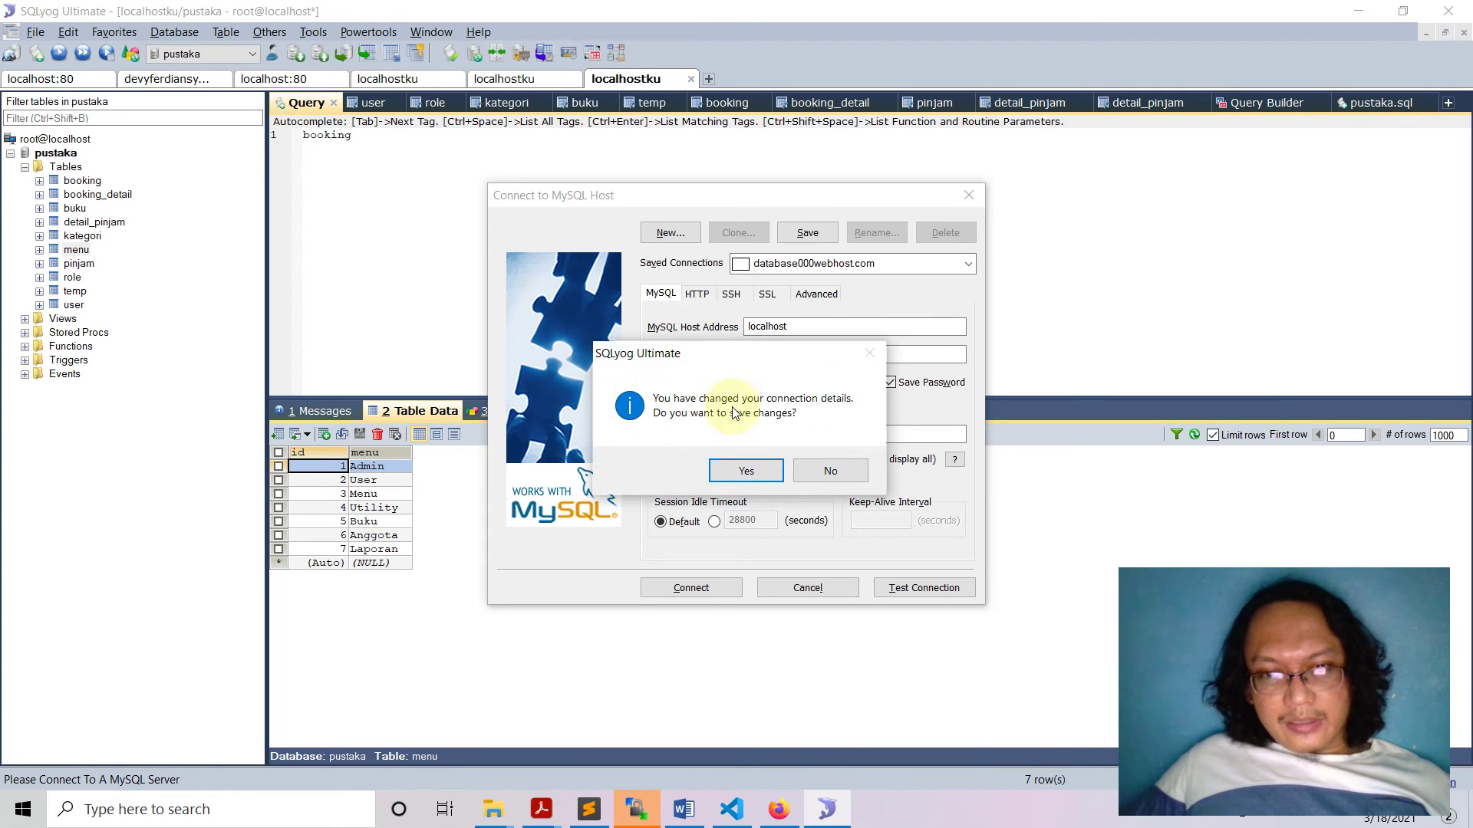
left_click(746, 473)
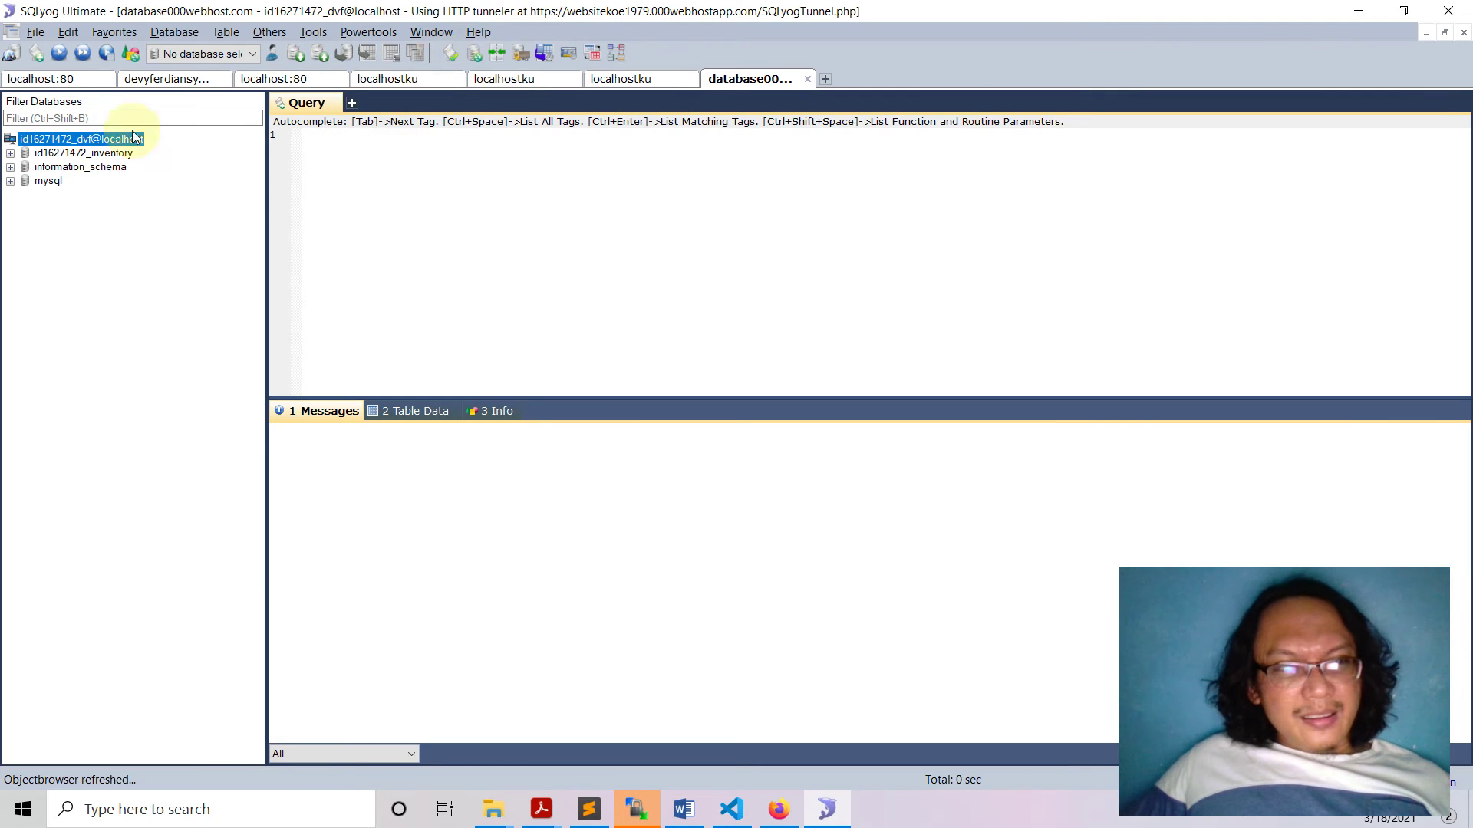
left_click(9, 154)
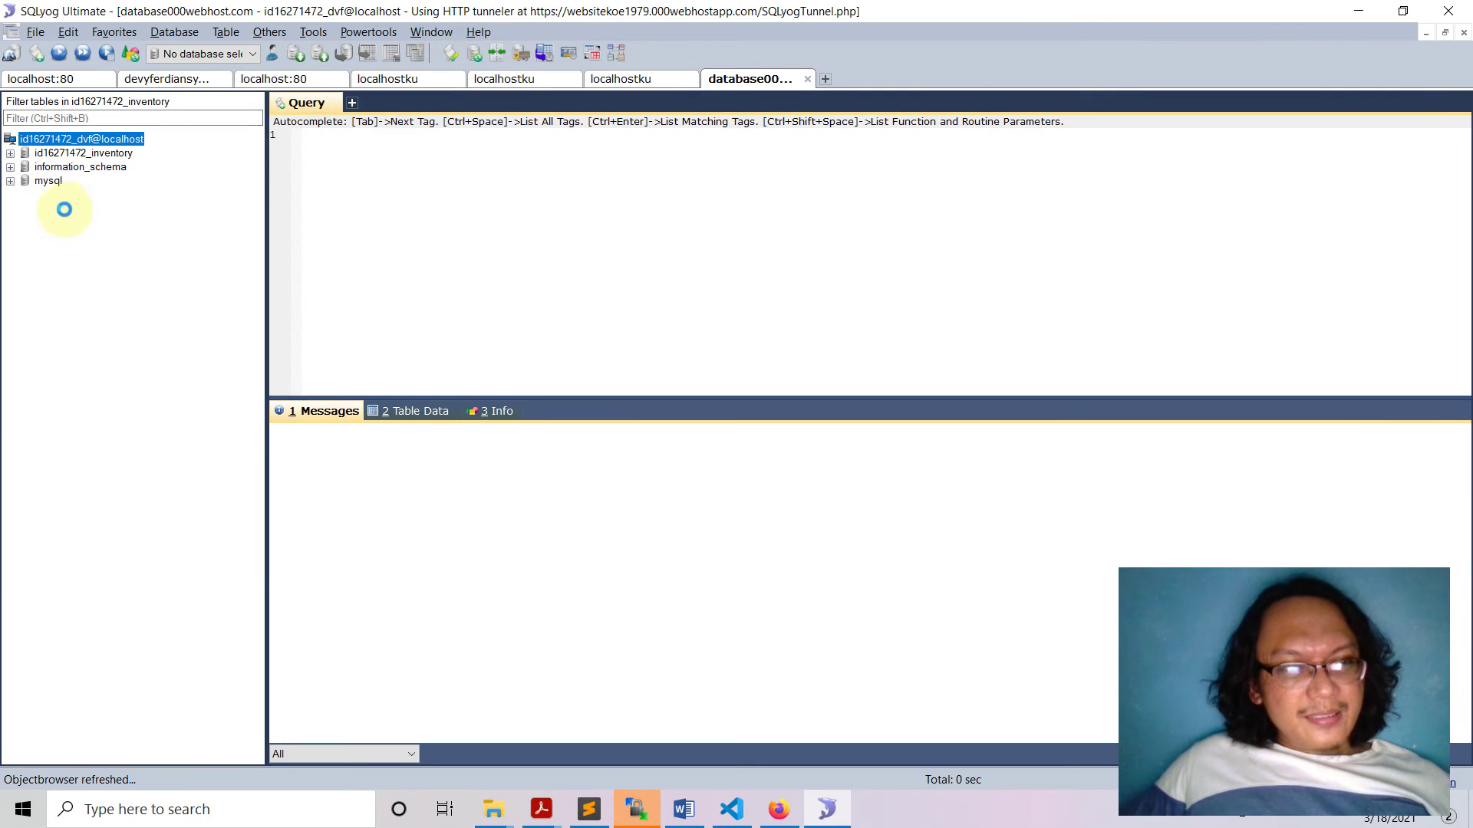
left_click(24, 167)
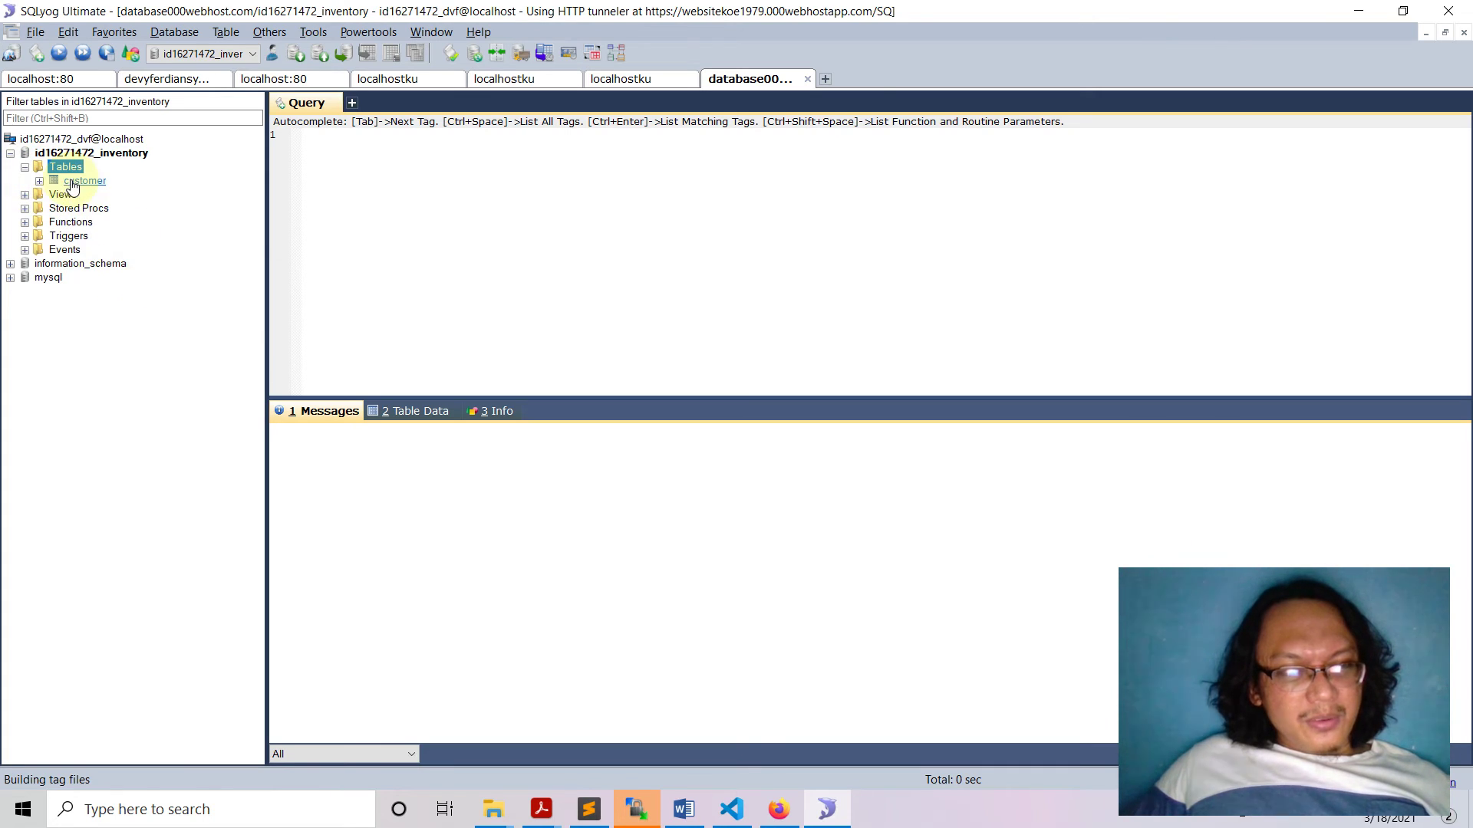
left_click(85, 184)
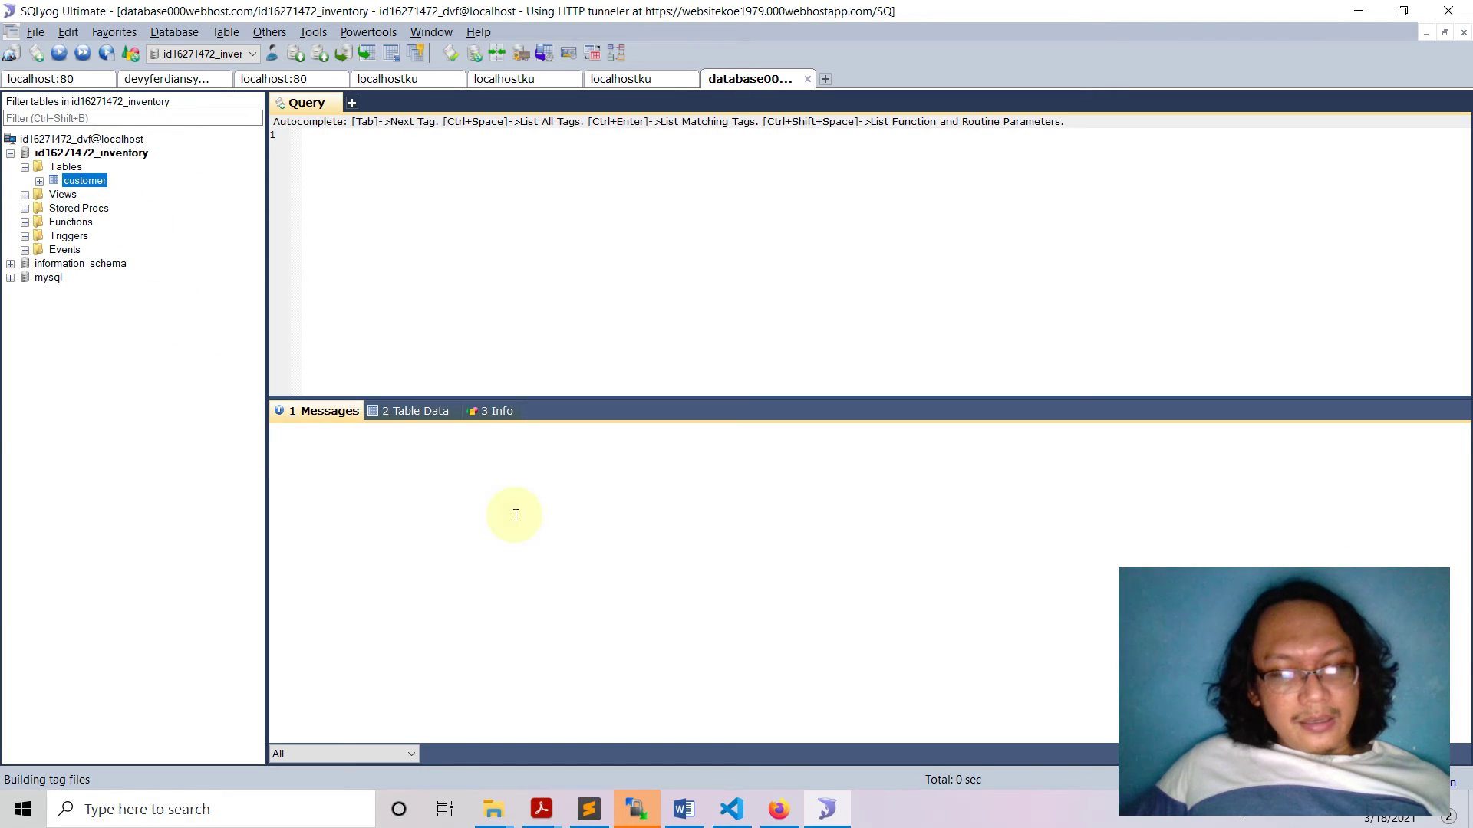
Look at the customer table in phpMyAdmin in the browser, then display the same table's data in SQLyog
left_click(779, 809)
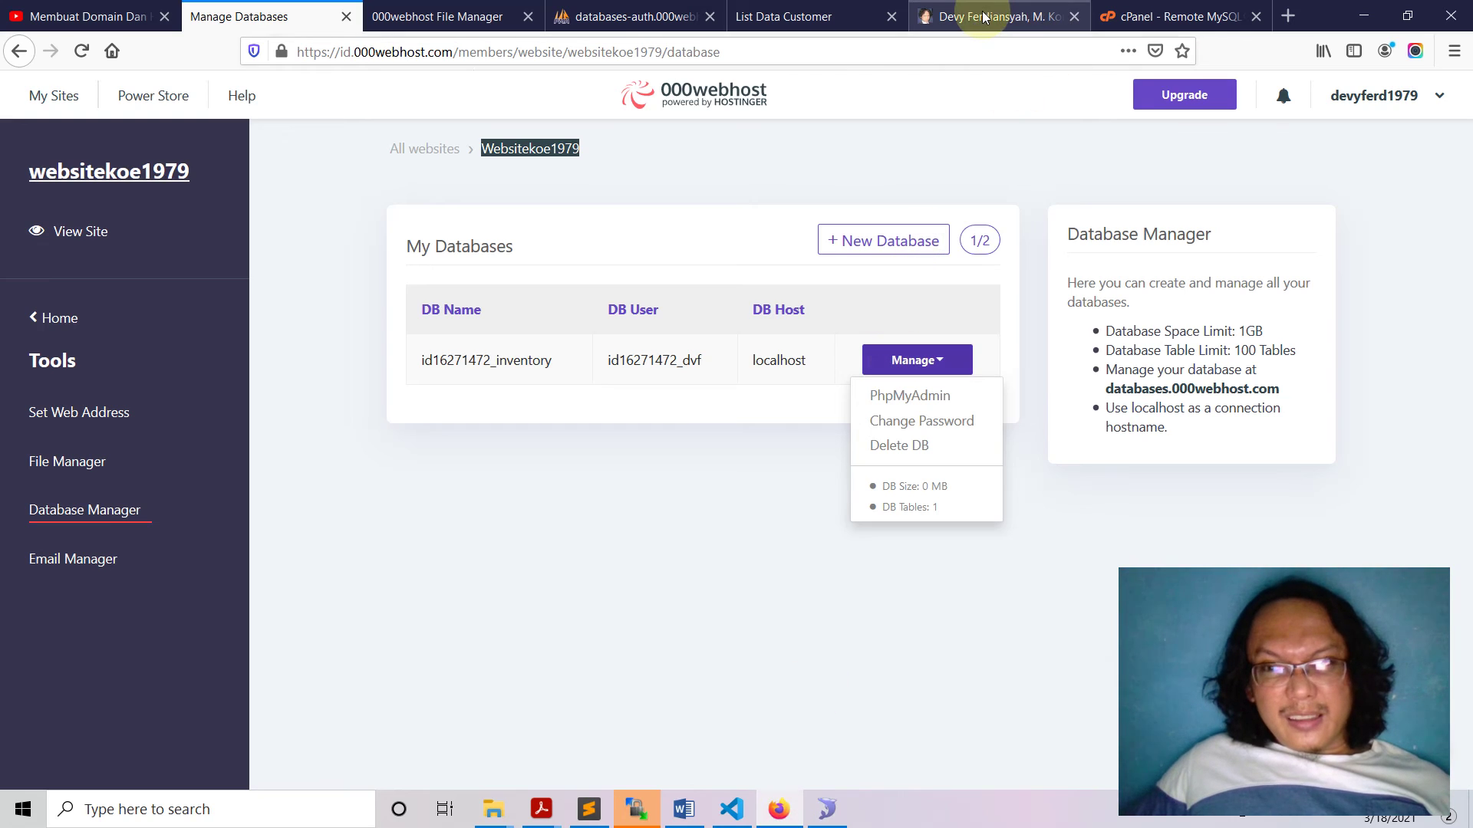
left_click(984, 17)
left_click(822, 19)
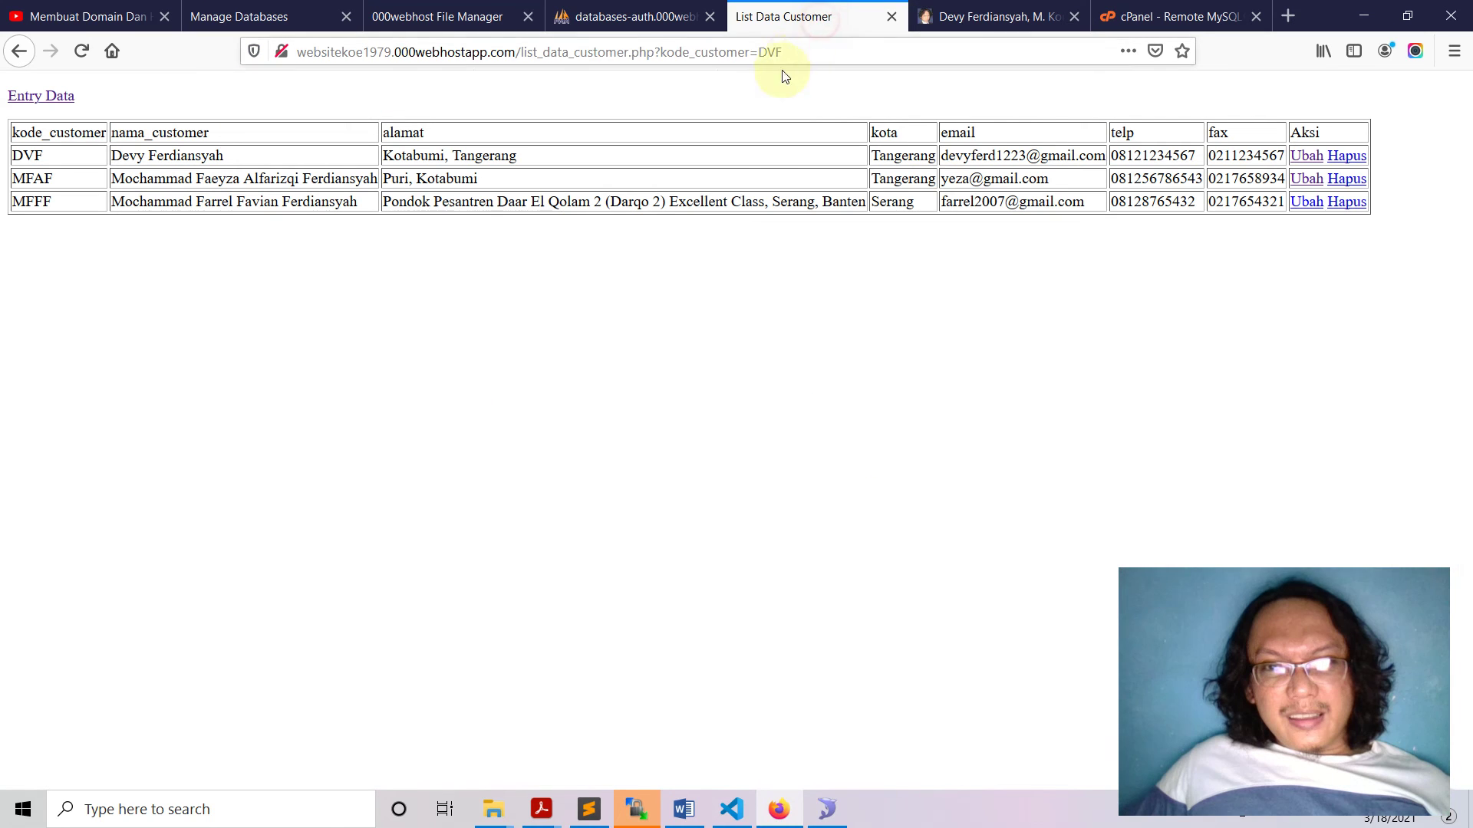
left_click(639, 16)
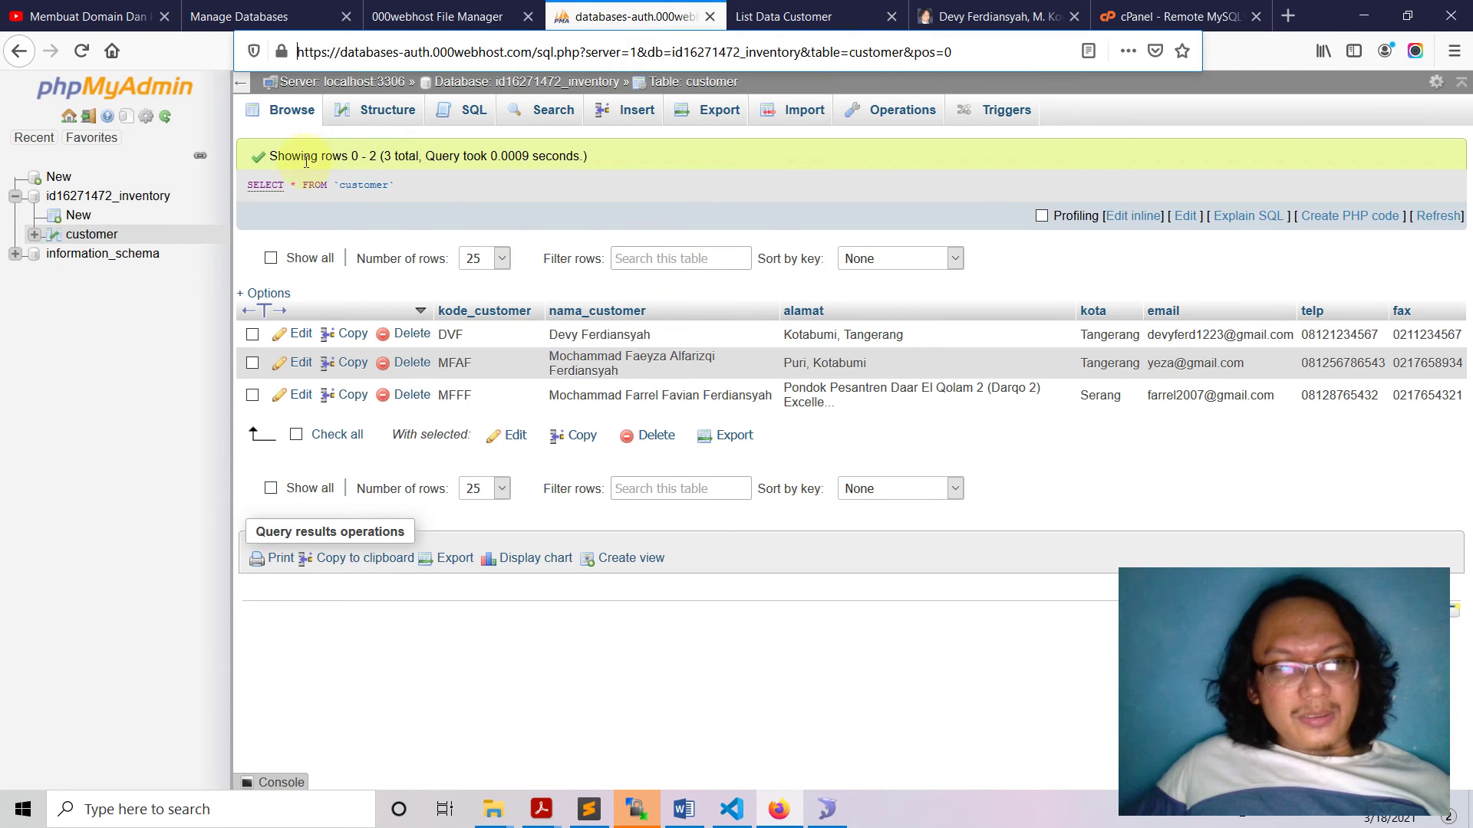
left_click(89, 236)
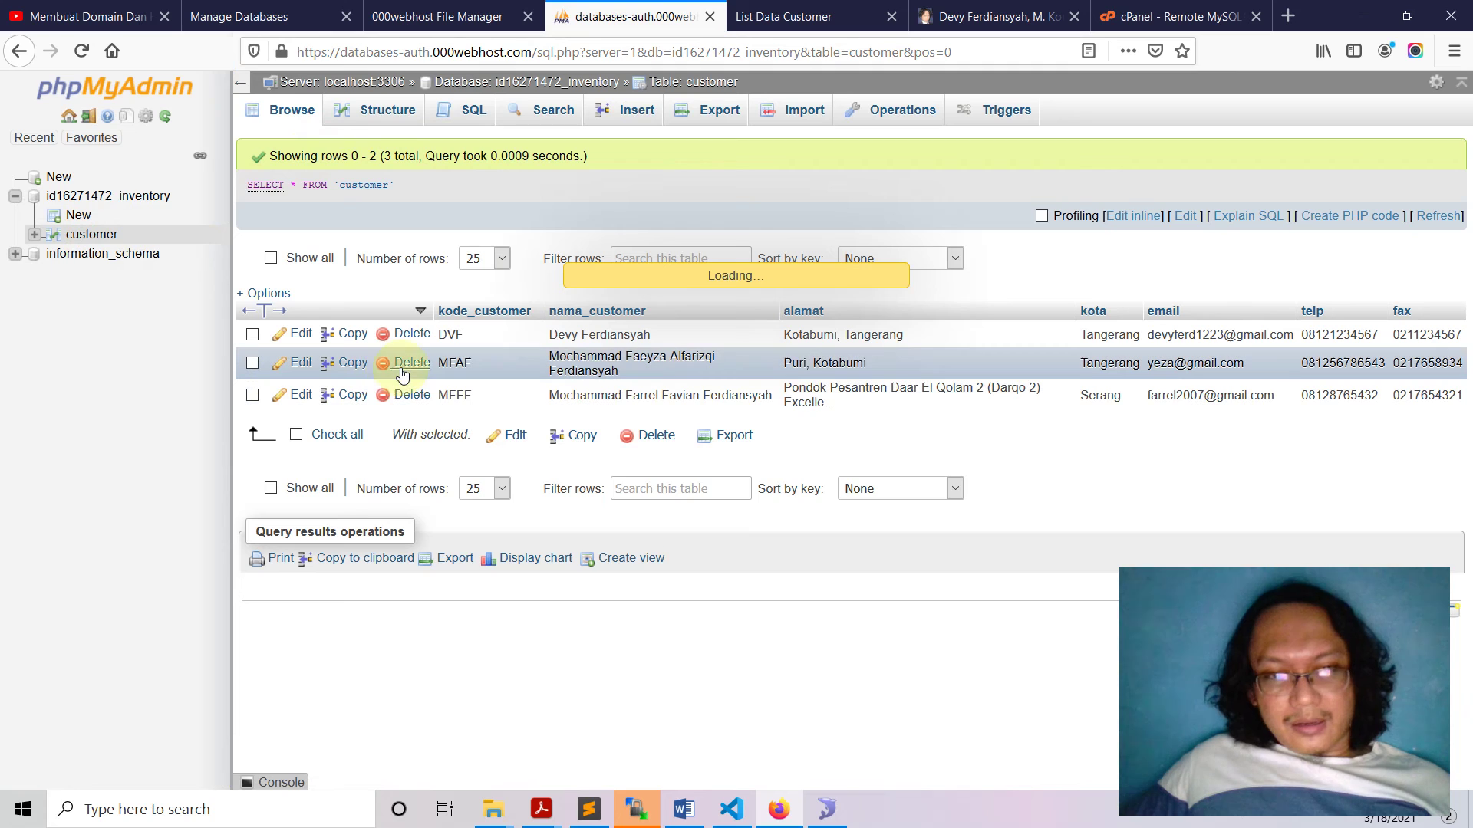
key("alt+Tab")
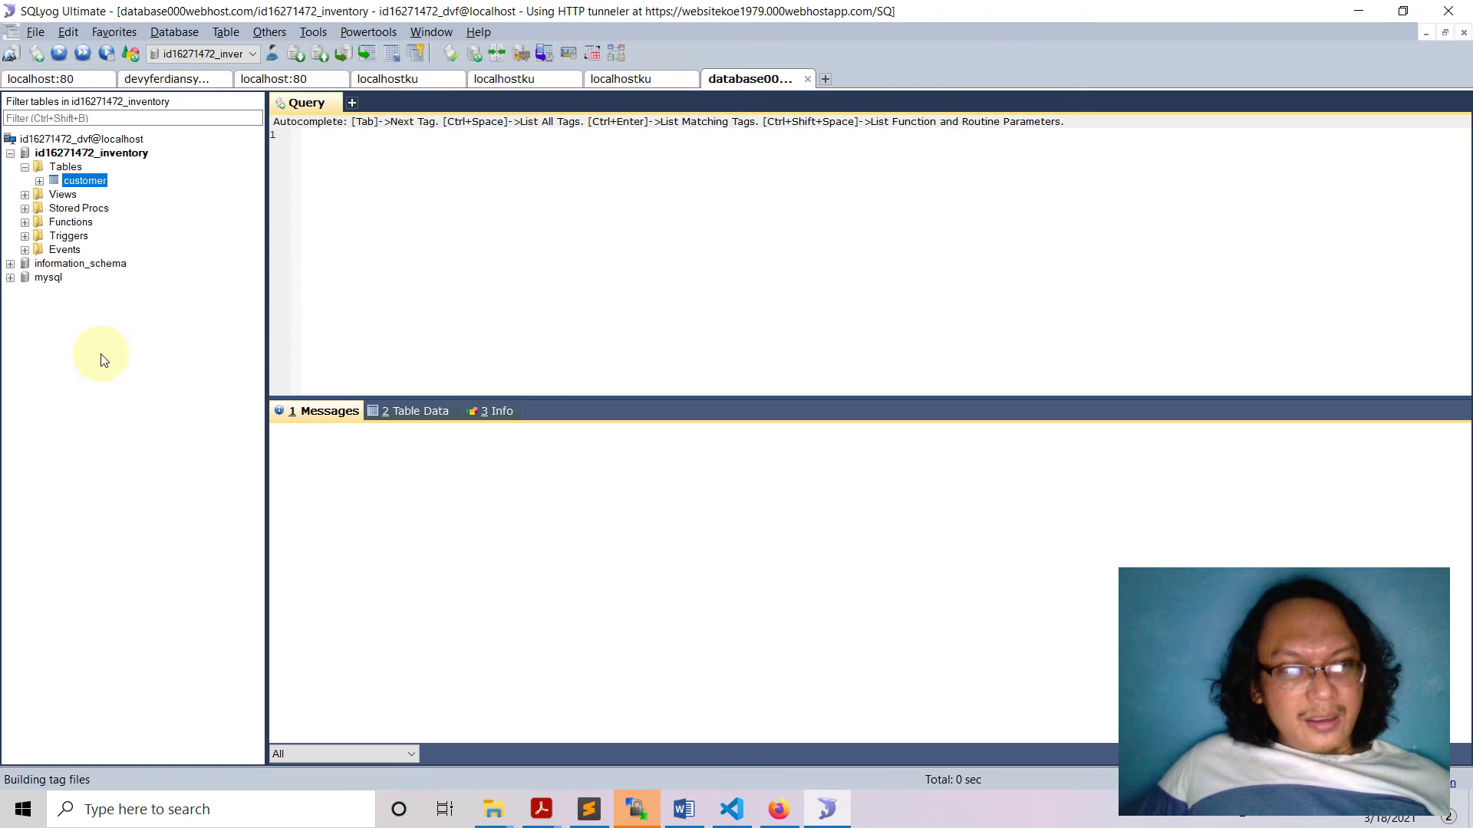
left_click(419, 412)
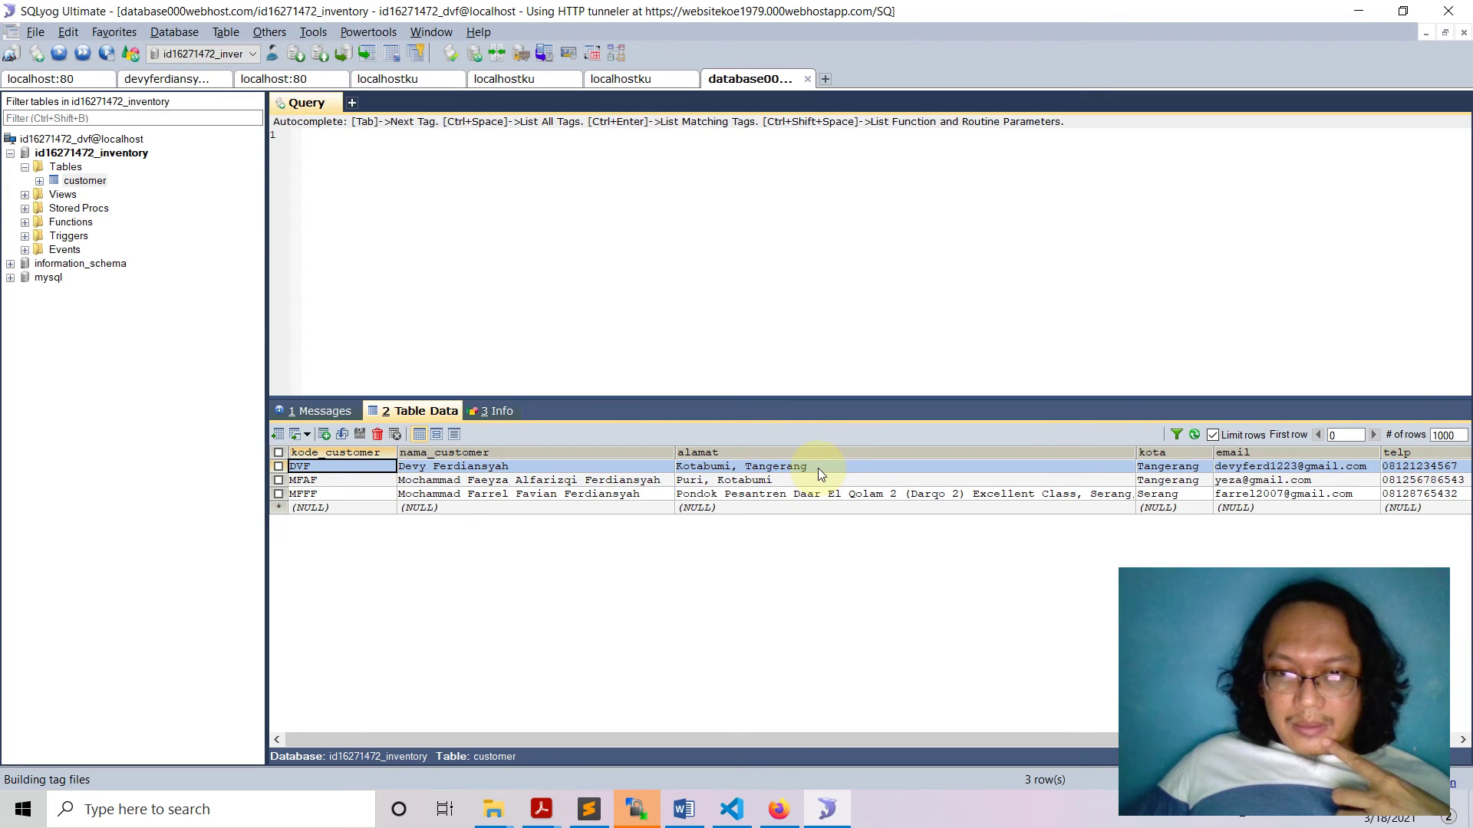
Switch to the browser and examine the address of customer DVF on the List Data Customer page
left_click(778, 810)
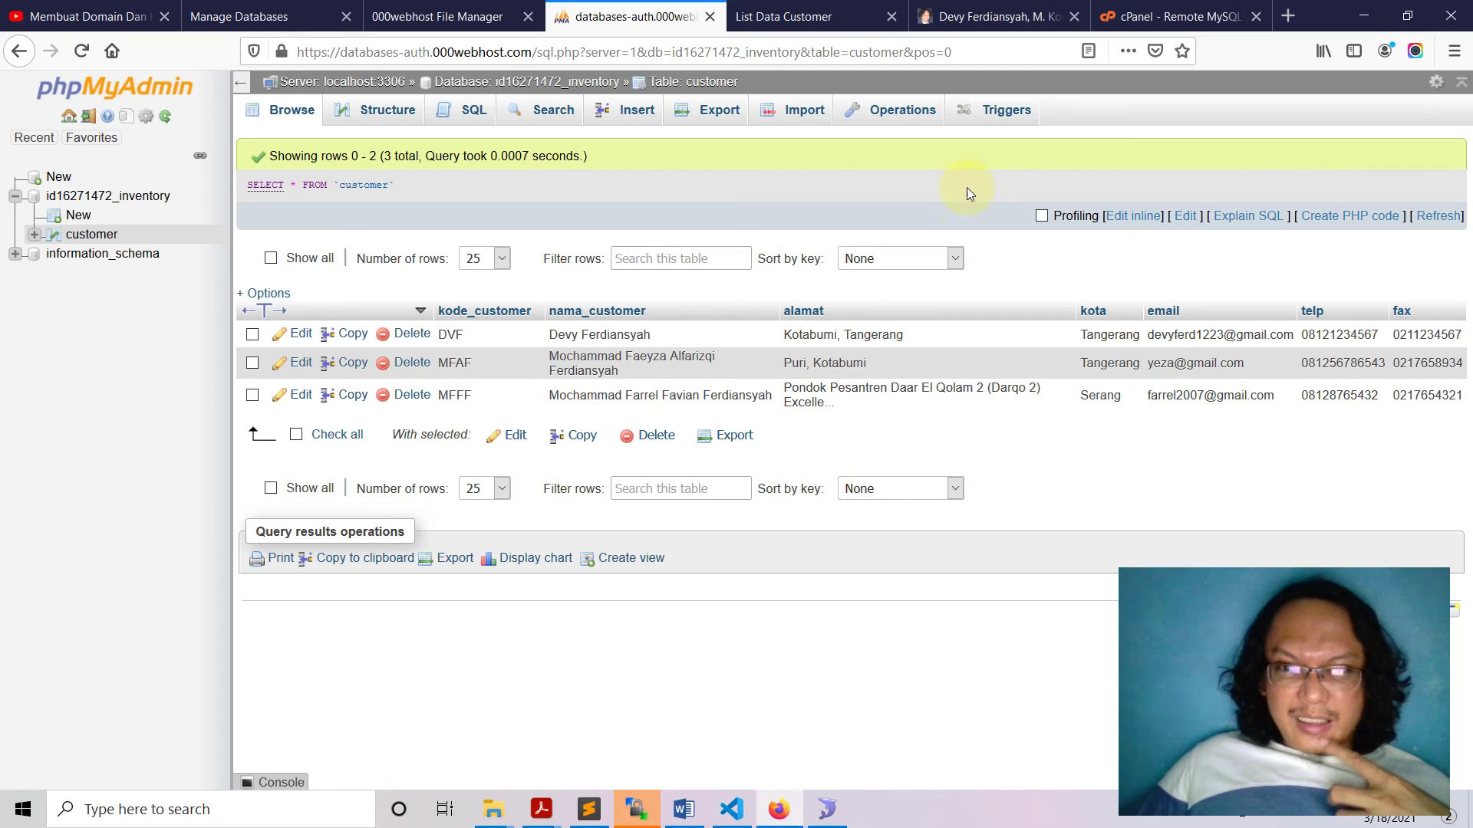
left_click(783, 16)
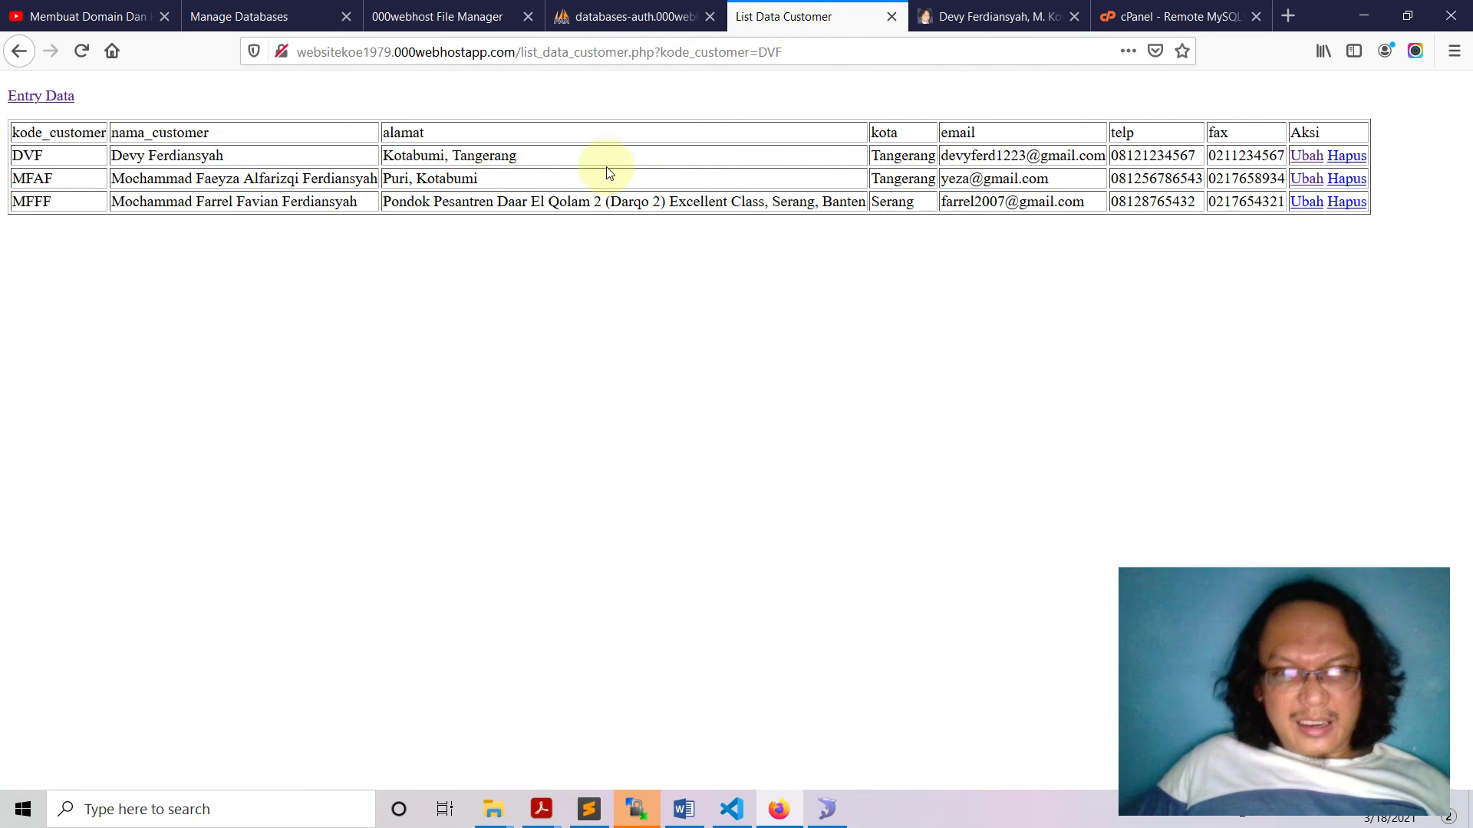
left_click_drag(534, 167, 384, 157)
left_click(519, 164)
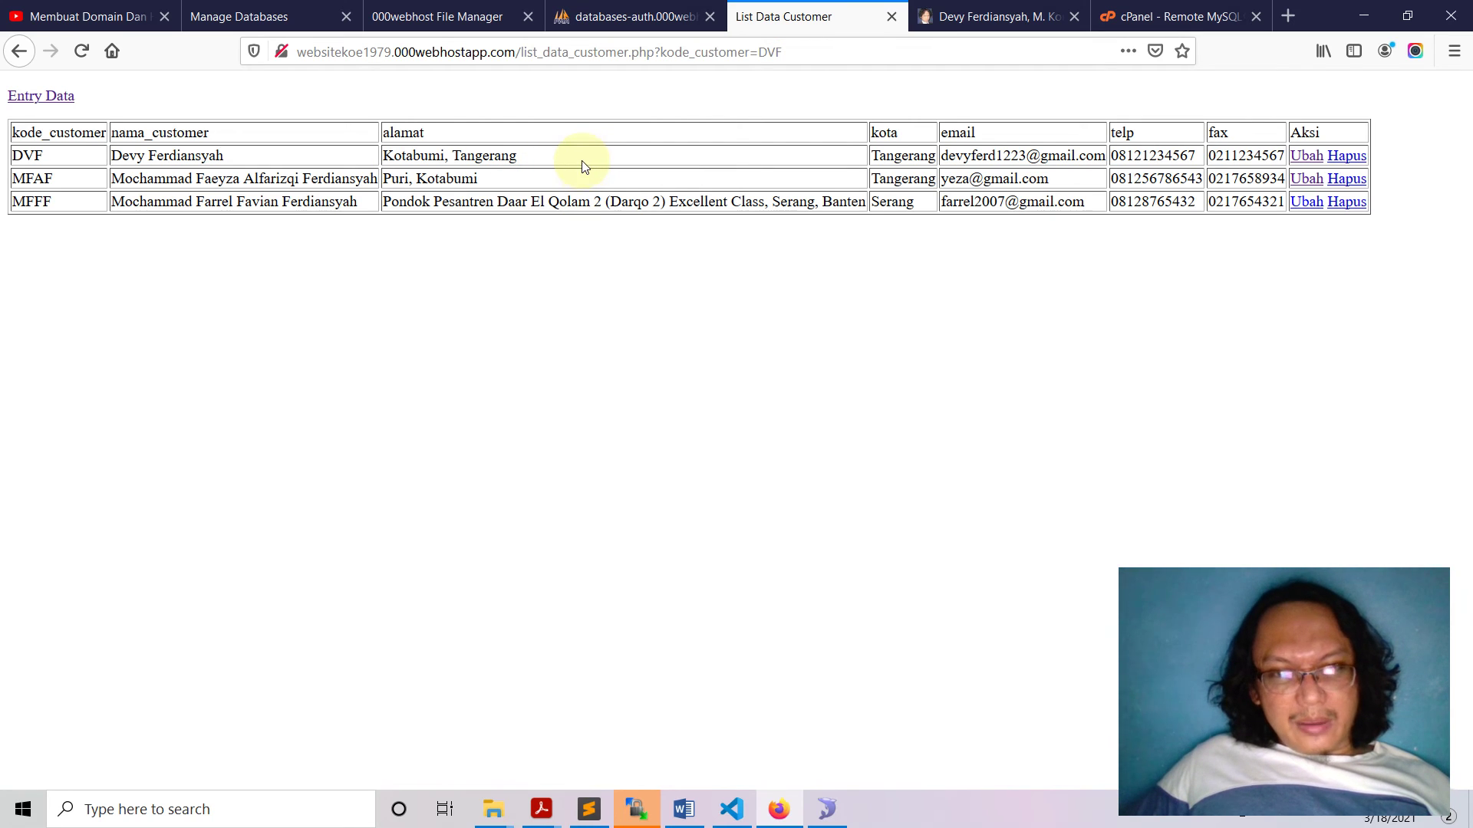
Switch to SQLyog, append the province name to customer DVF's alamat value in the customer table, and save the row
left_click(827, 809)
double_click(807, 482)
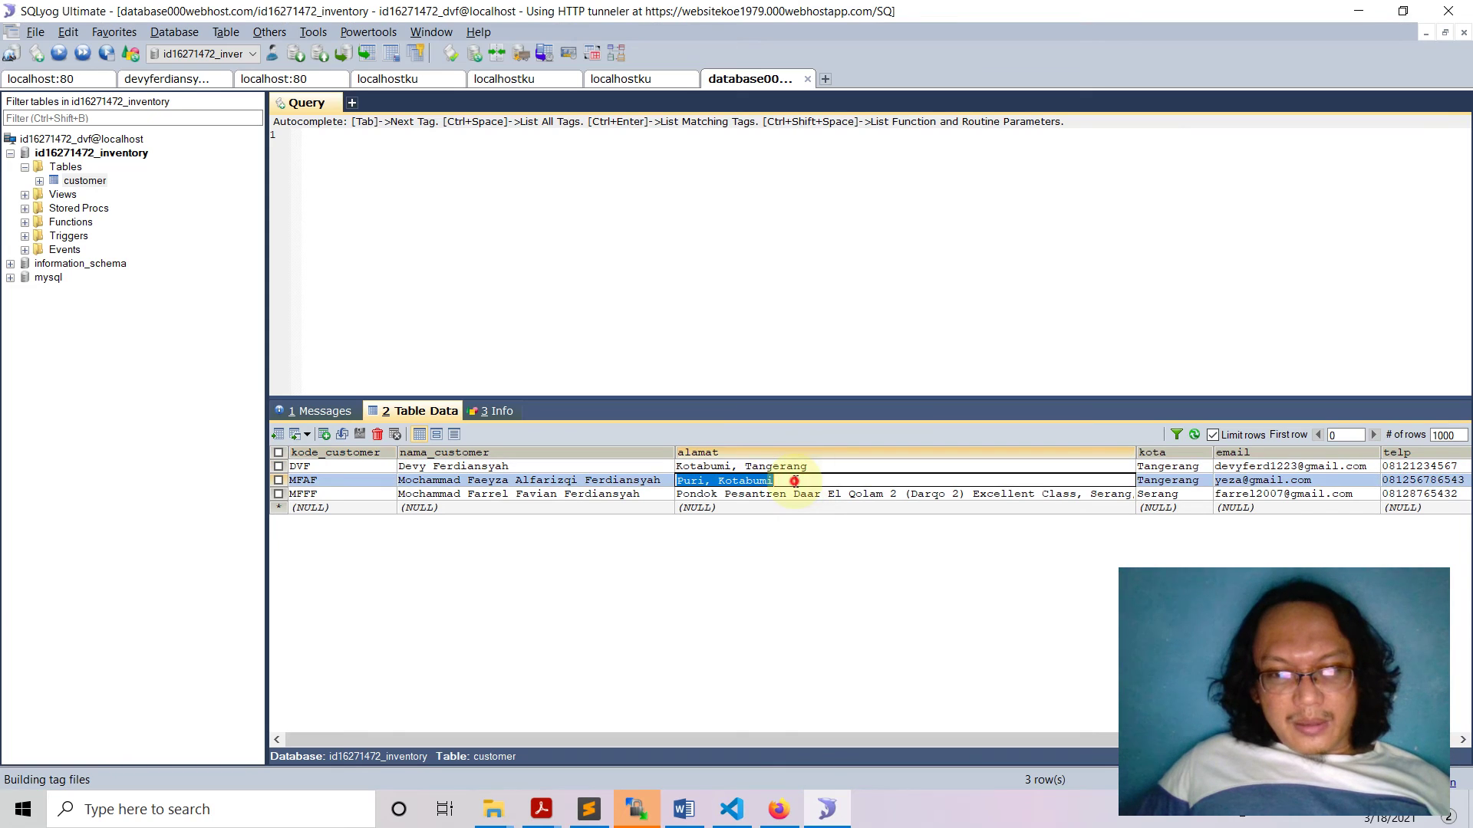
double_click(822, 466)
double_click(821, 466)
left_click(821, 466)
type(", Banten")
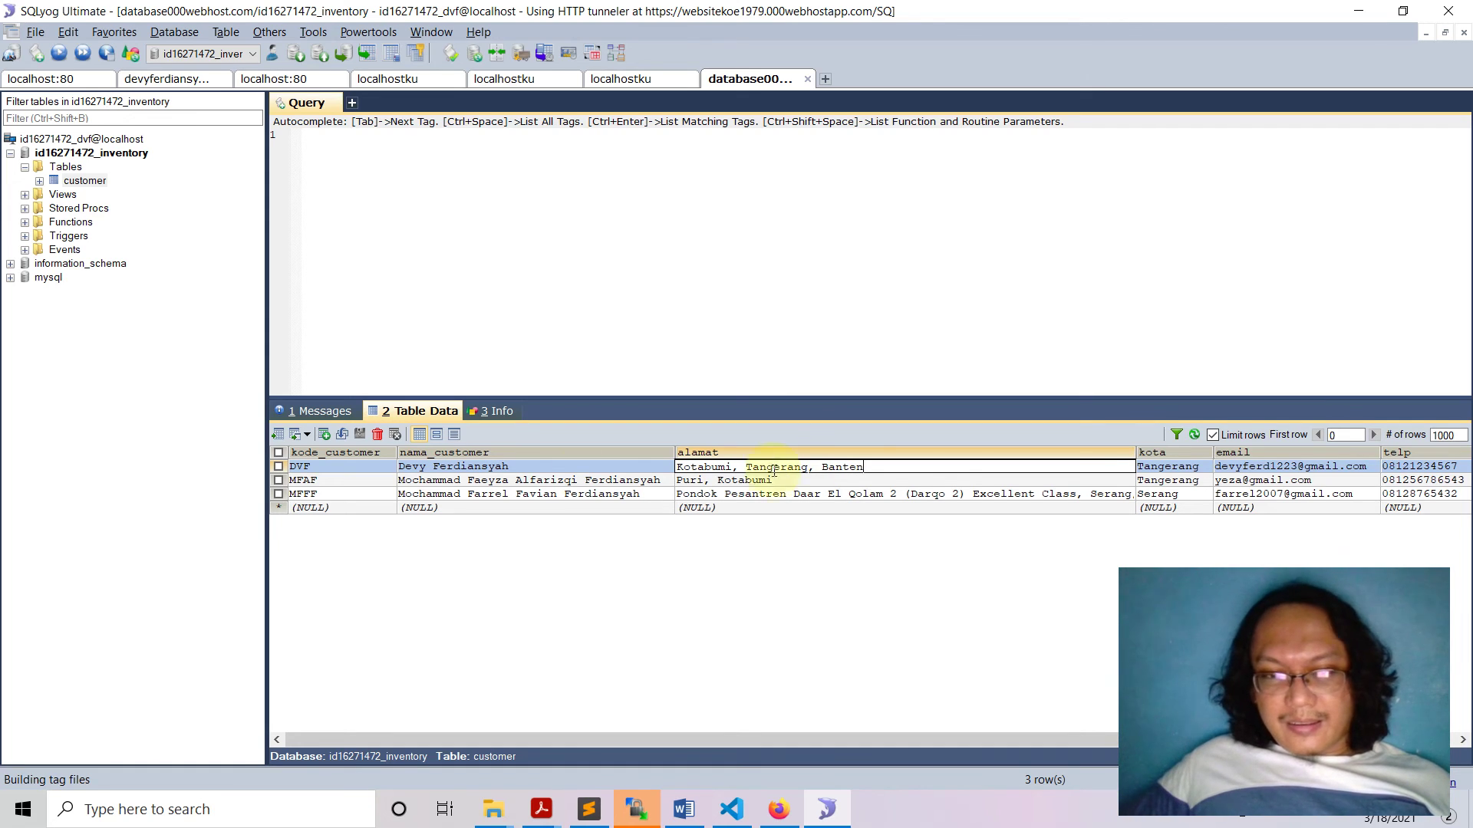
left_click(356, 434)
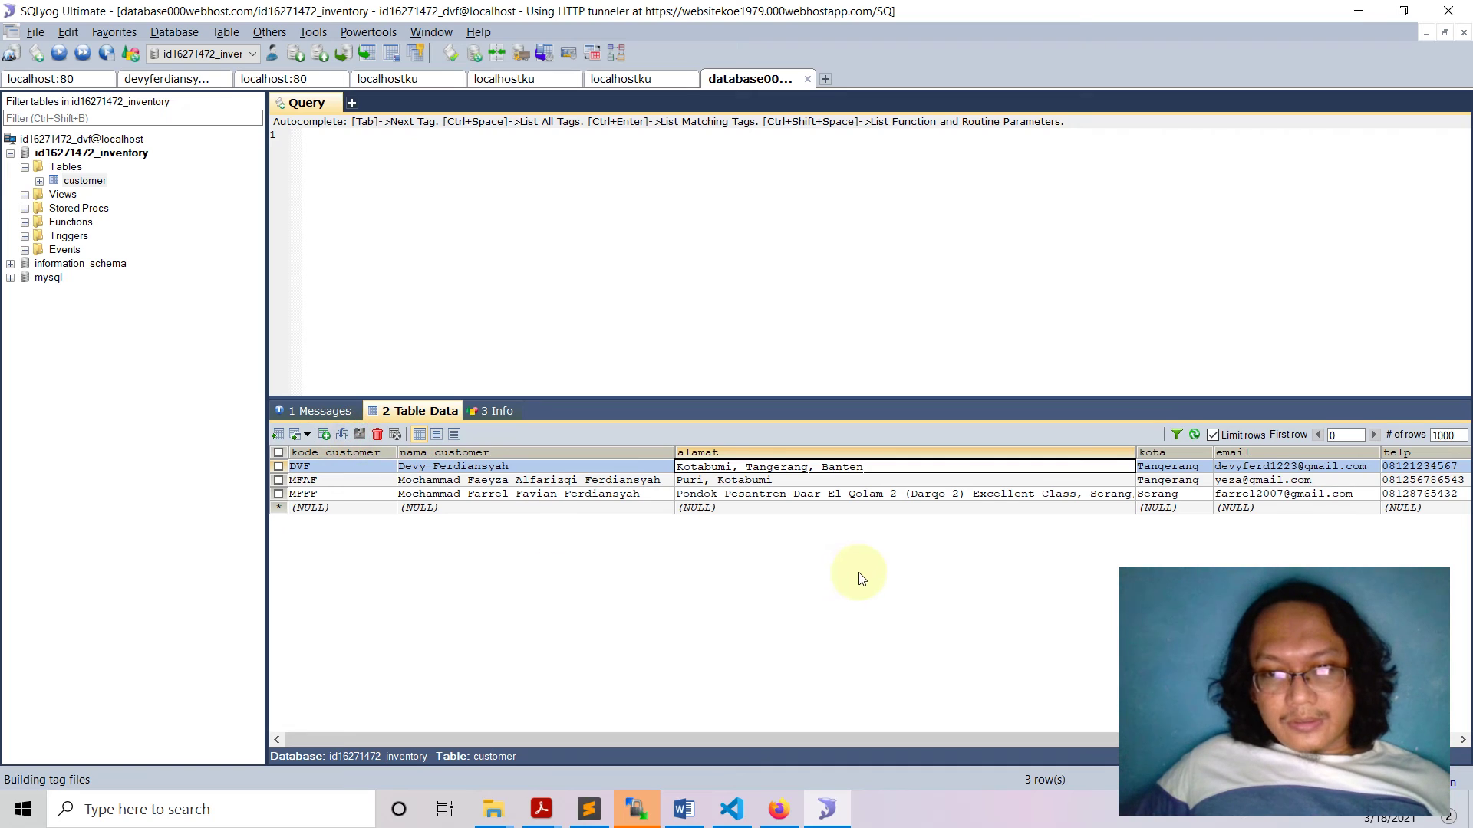
left_click(850, 492)
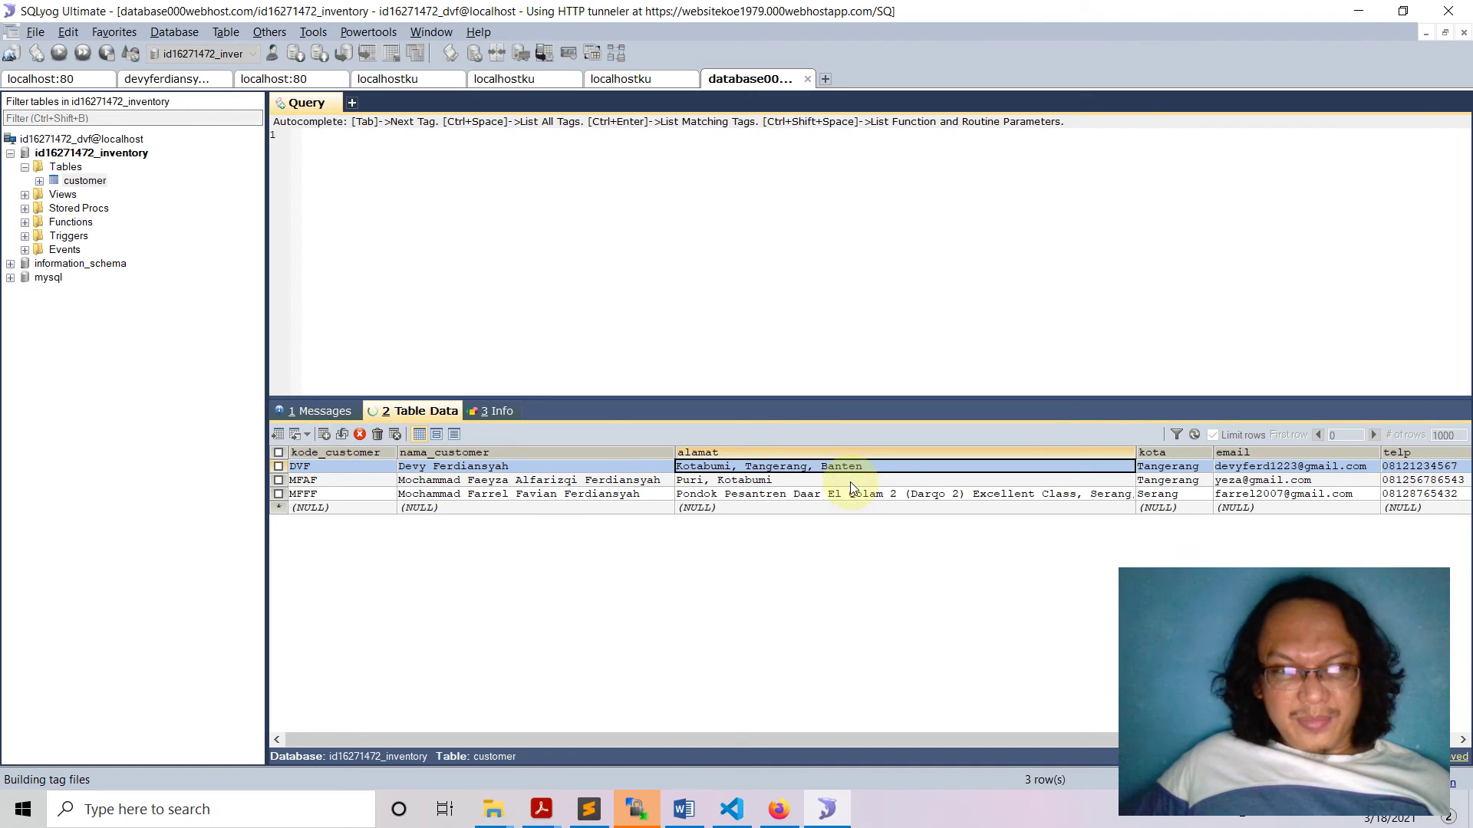
left_click(803, 481)
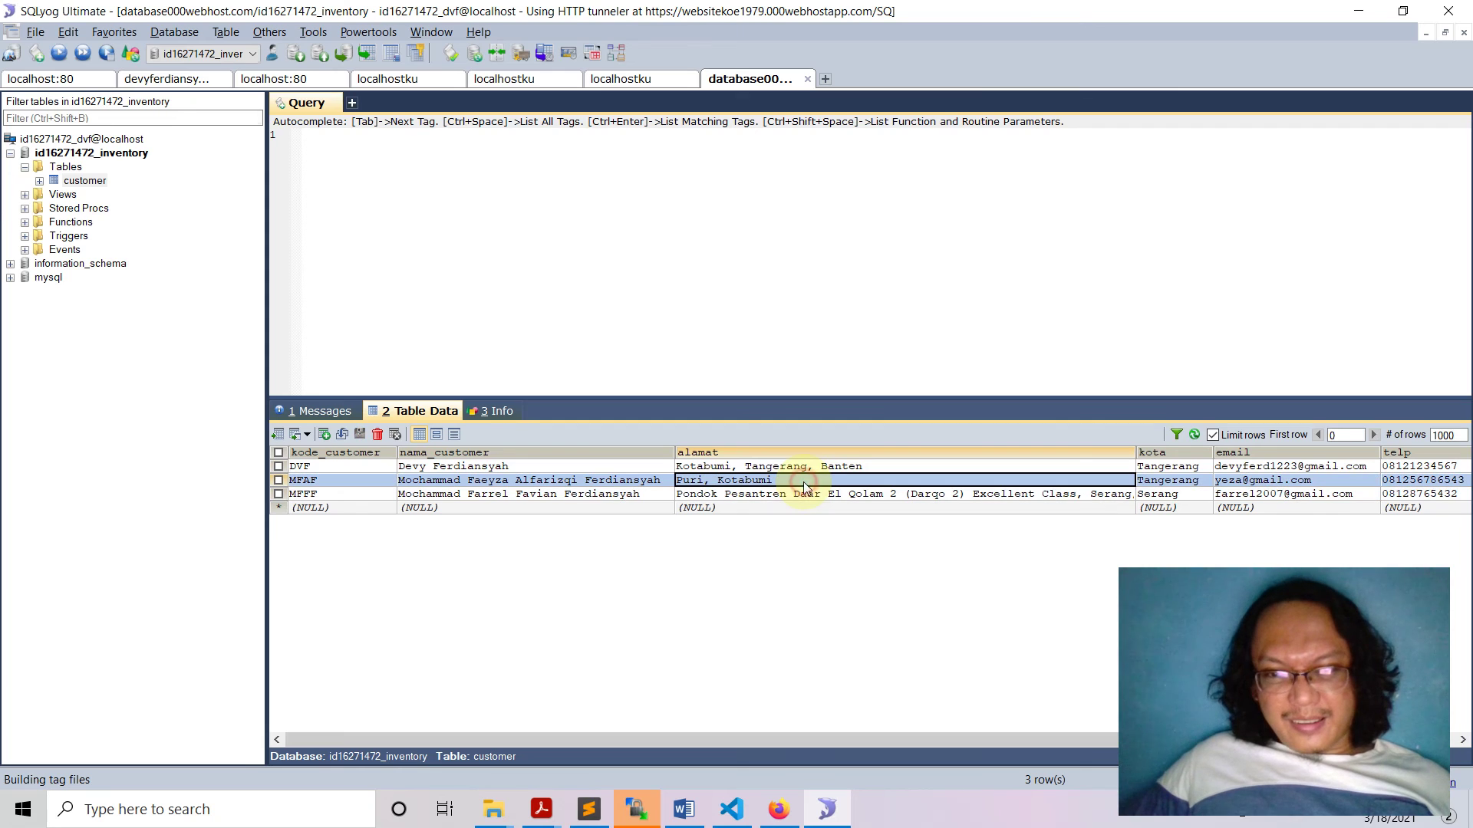
Switch to the browser and reload the List Data Customer page
left_click(779, 810)
left_click(81, 51)
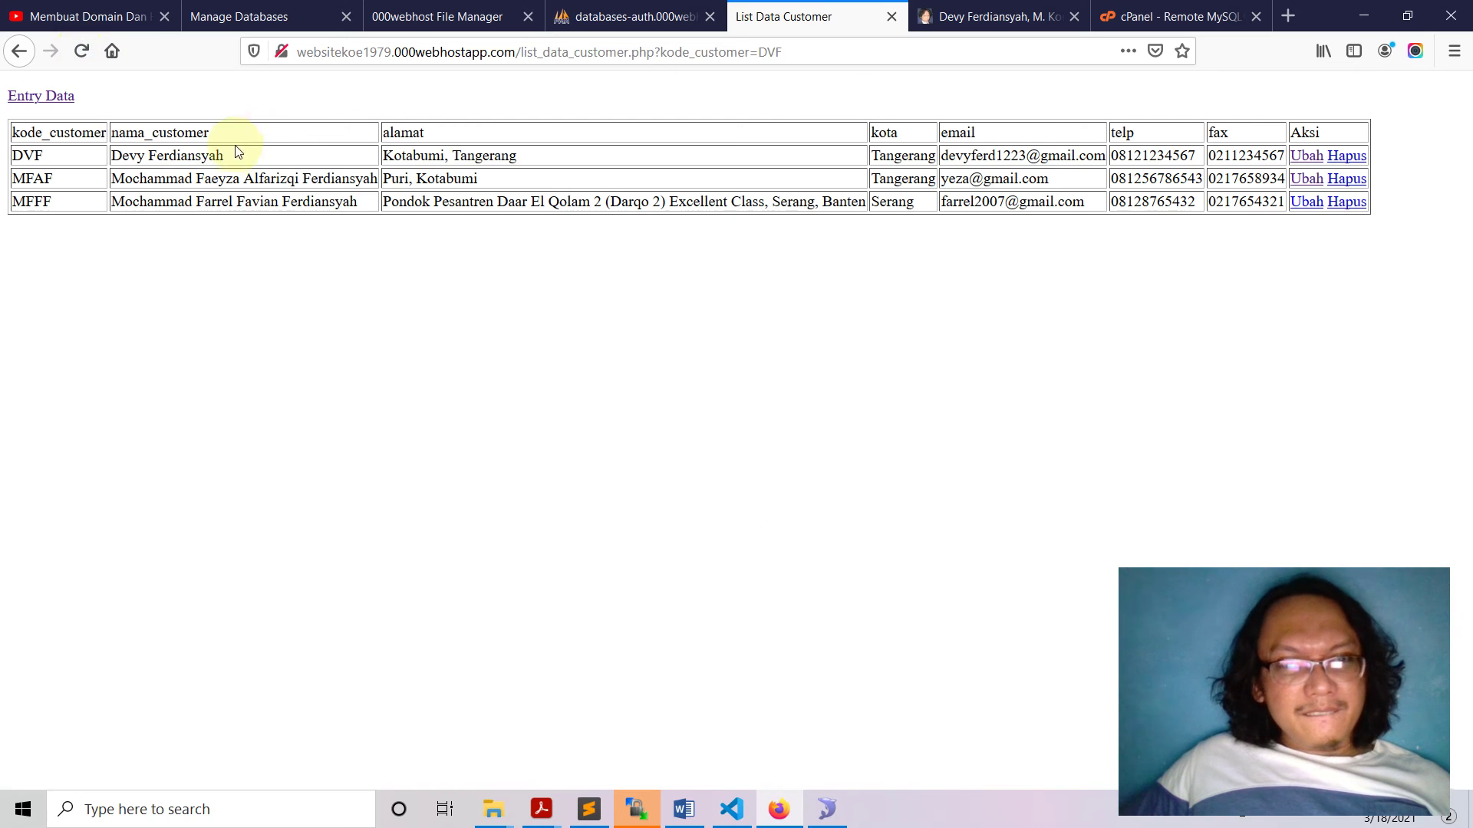
left_click(80, 54)
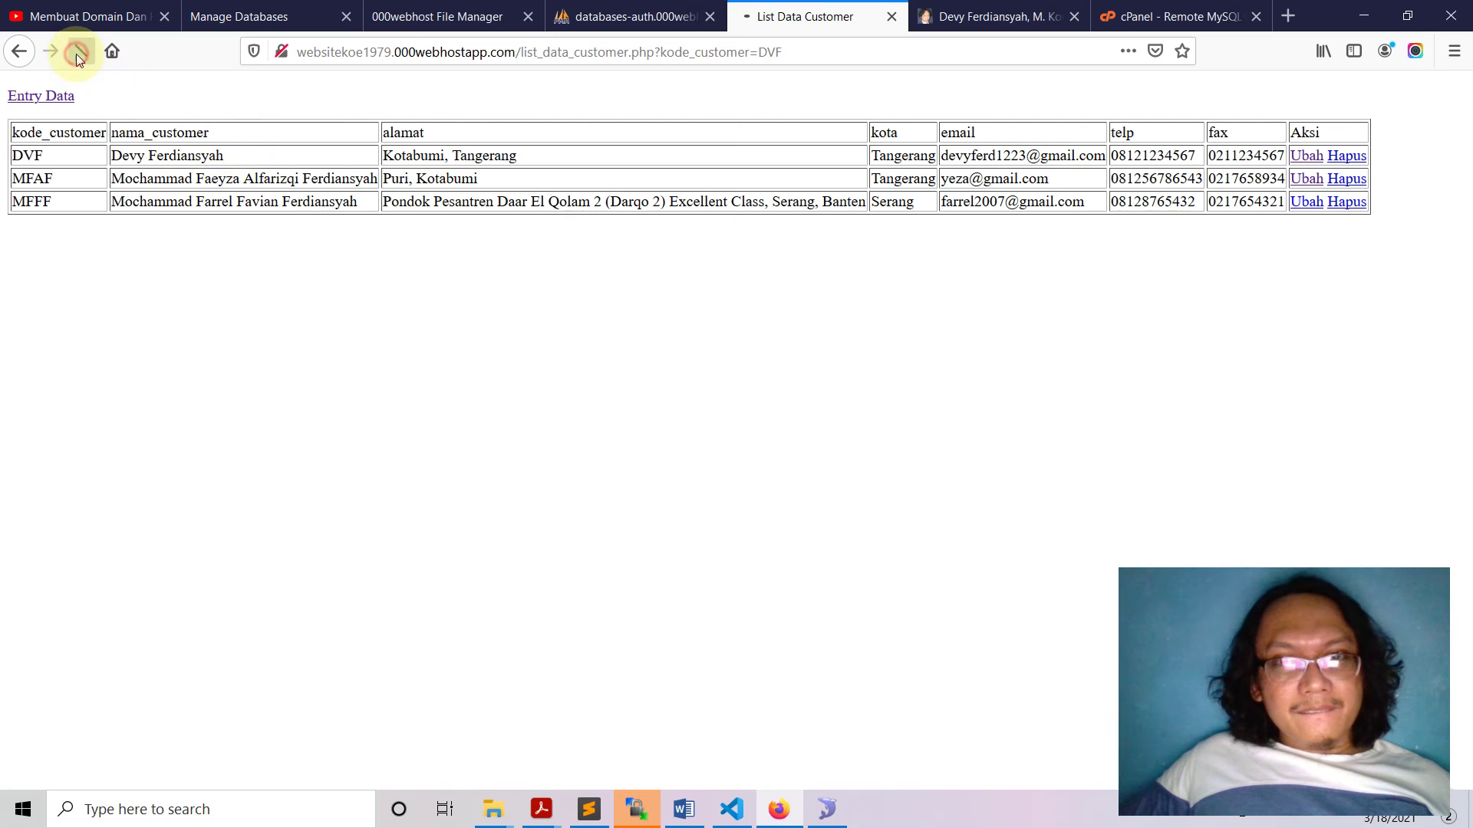
Return to SQLyog, refresh the customer table's data, and check the alamat value of customer DVF
left_click(827, 809)
left_click(1192, 436)
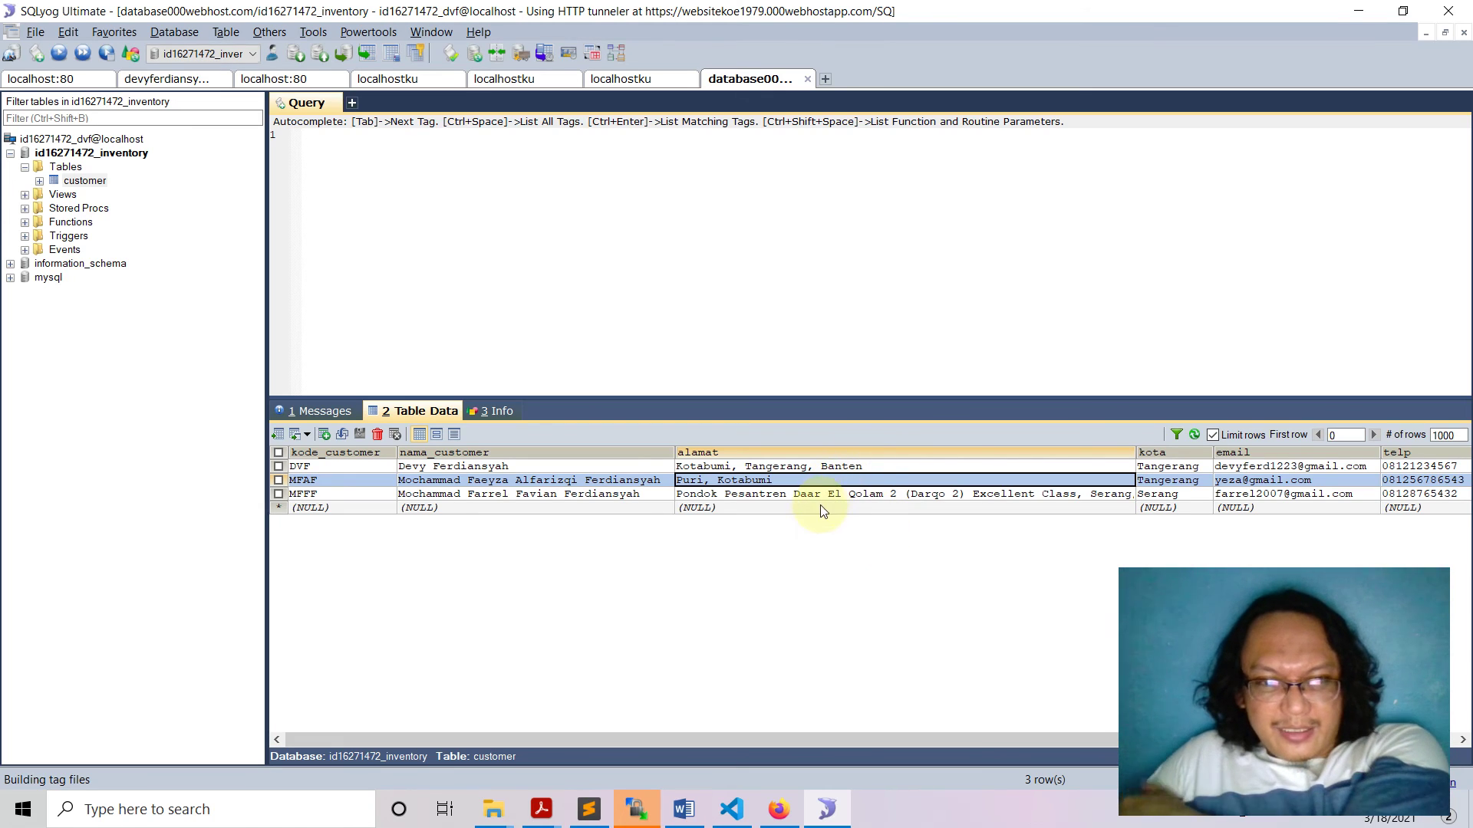
left_click(820, 495)
left_click(821, 482)
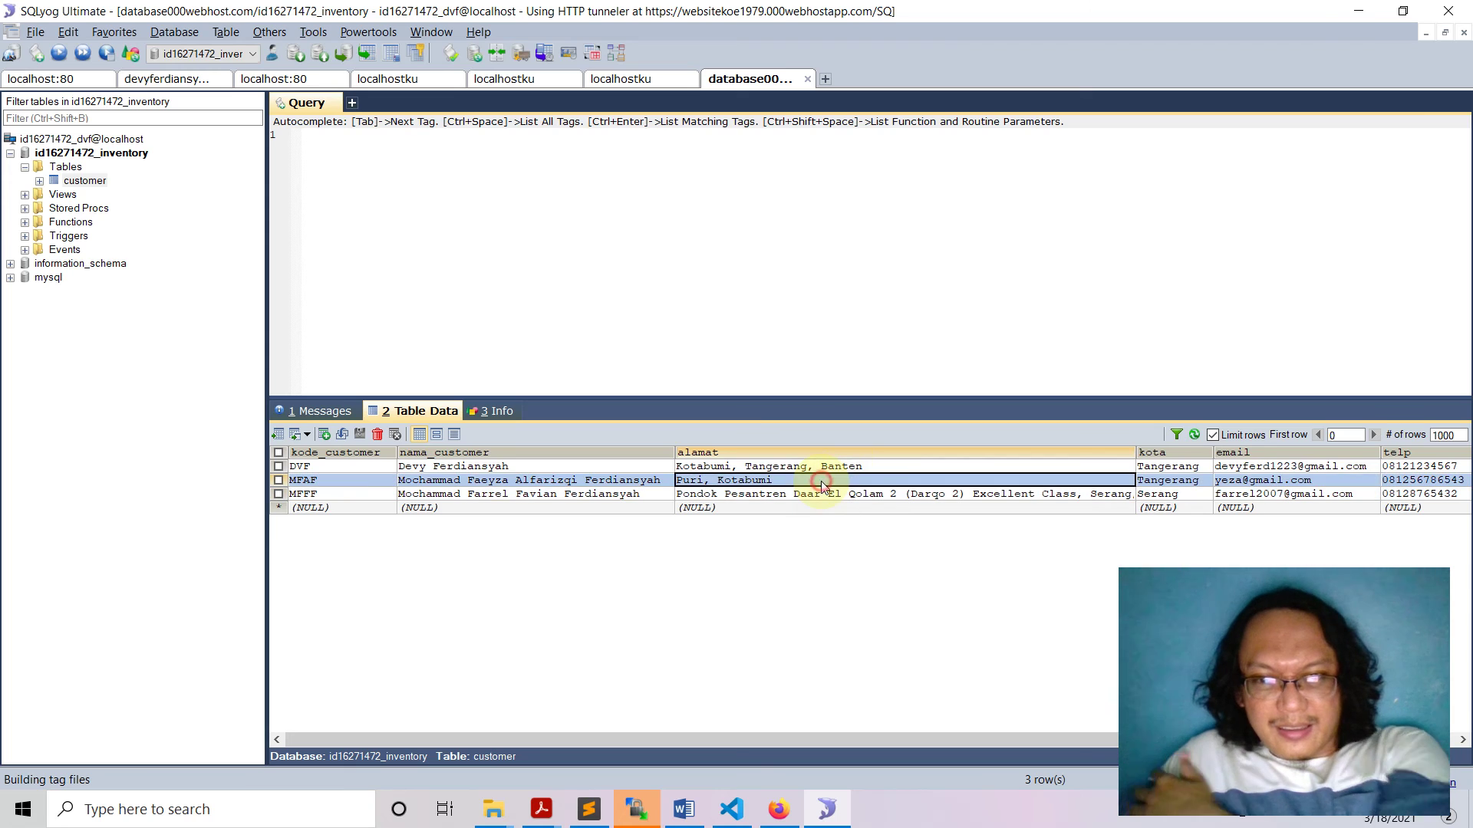
left_click(839, 466)
Go back to the browser, reload the customer list, and examine the province in customer DVF's address
key("alt+Tab")
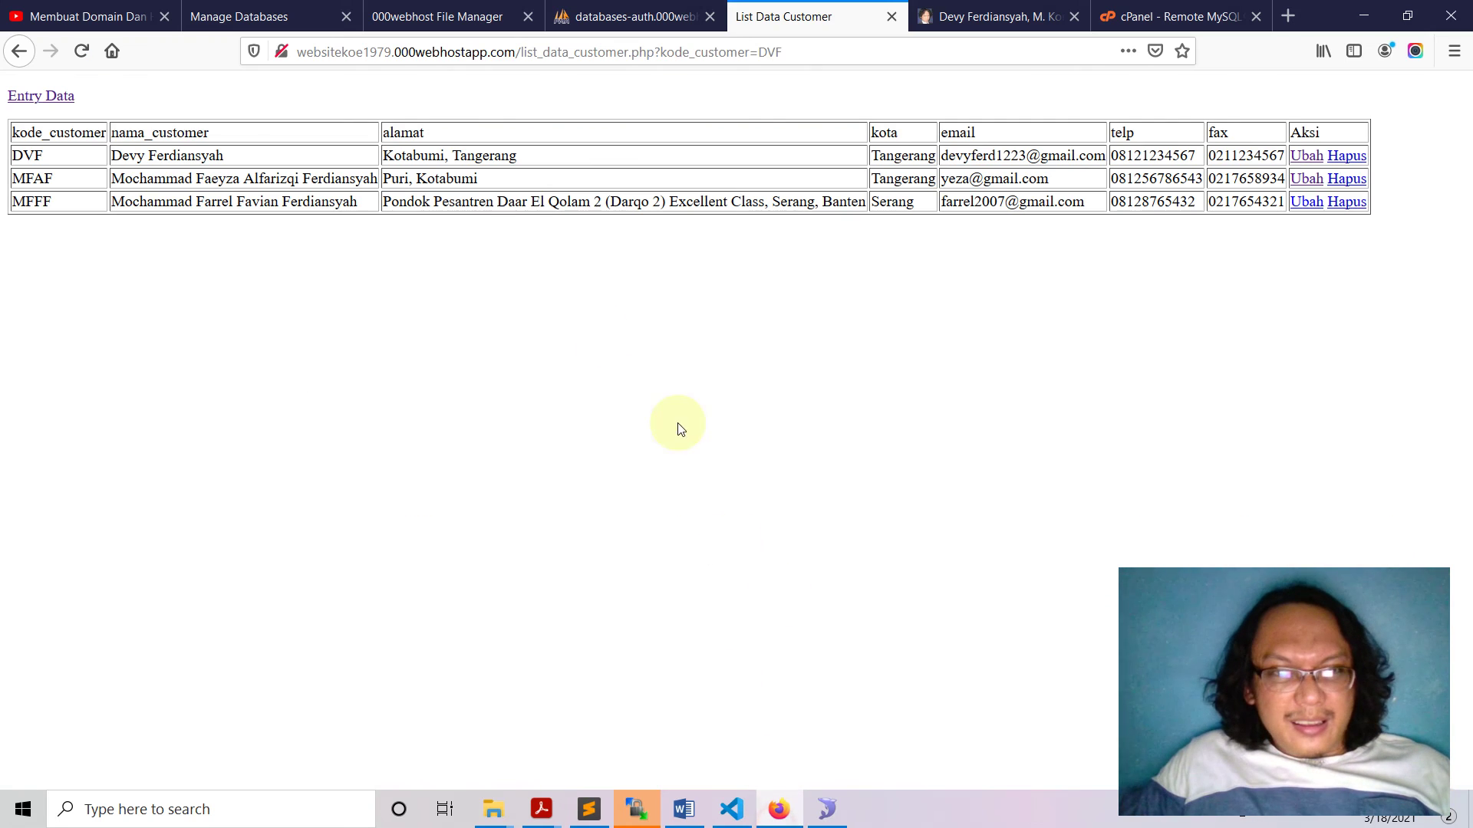
left_click(83, 54)
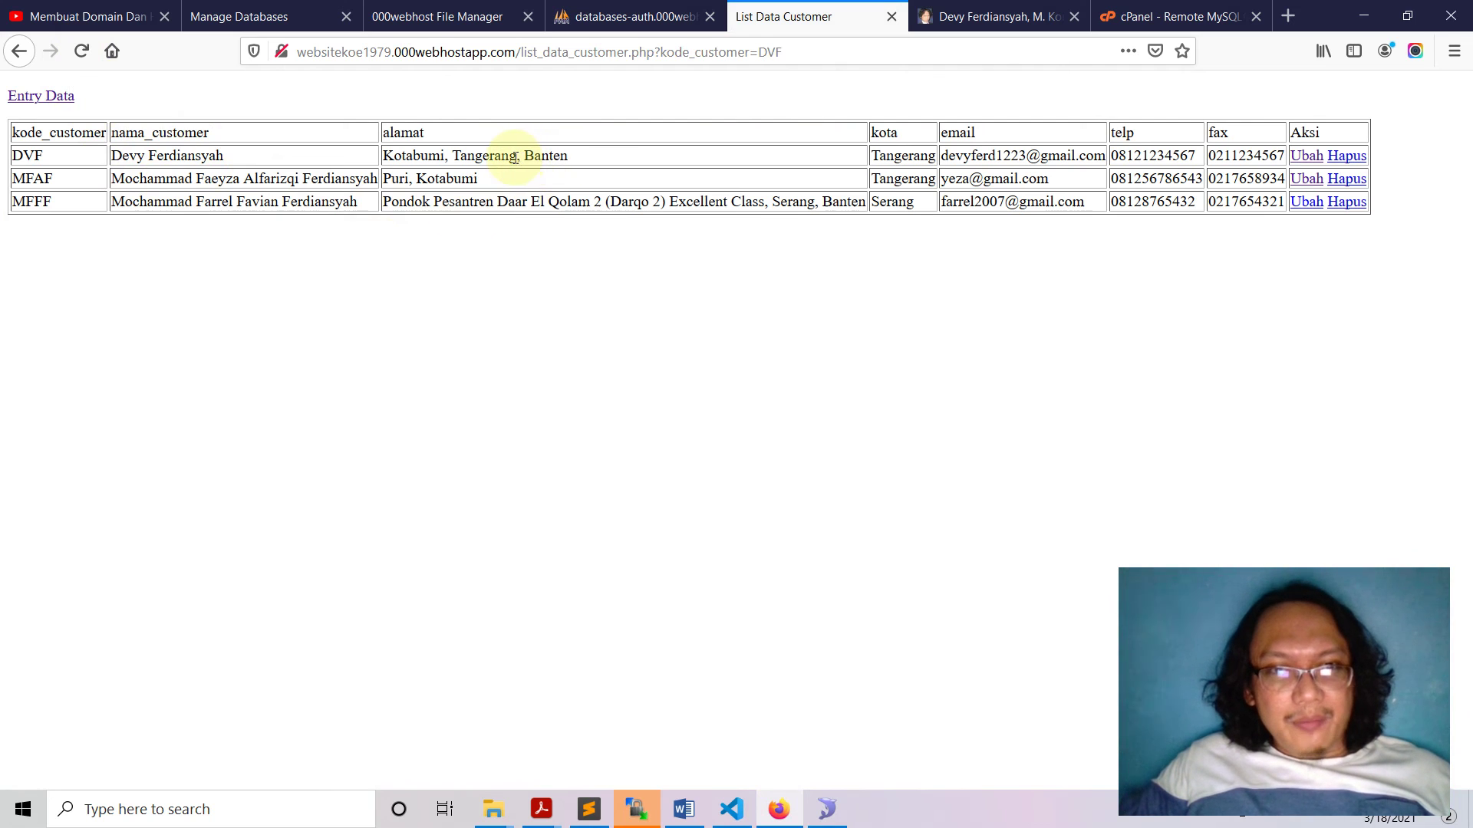
left_click_drag(514, 156, 575, 154)
left_click(634, 163)
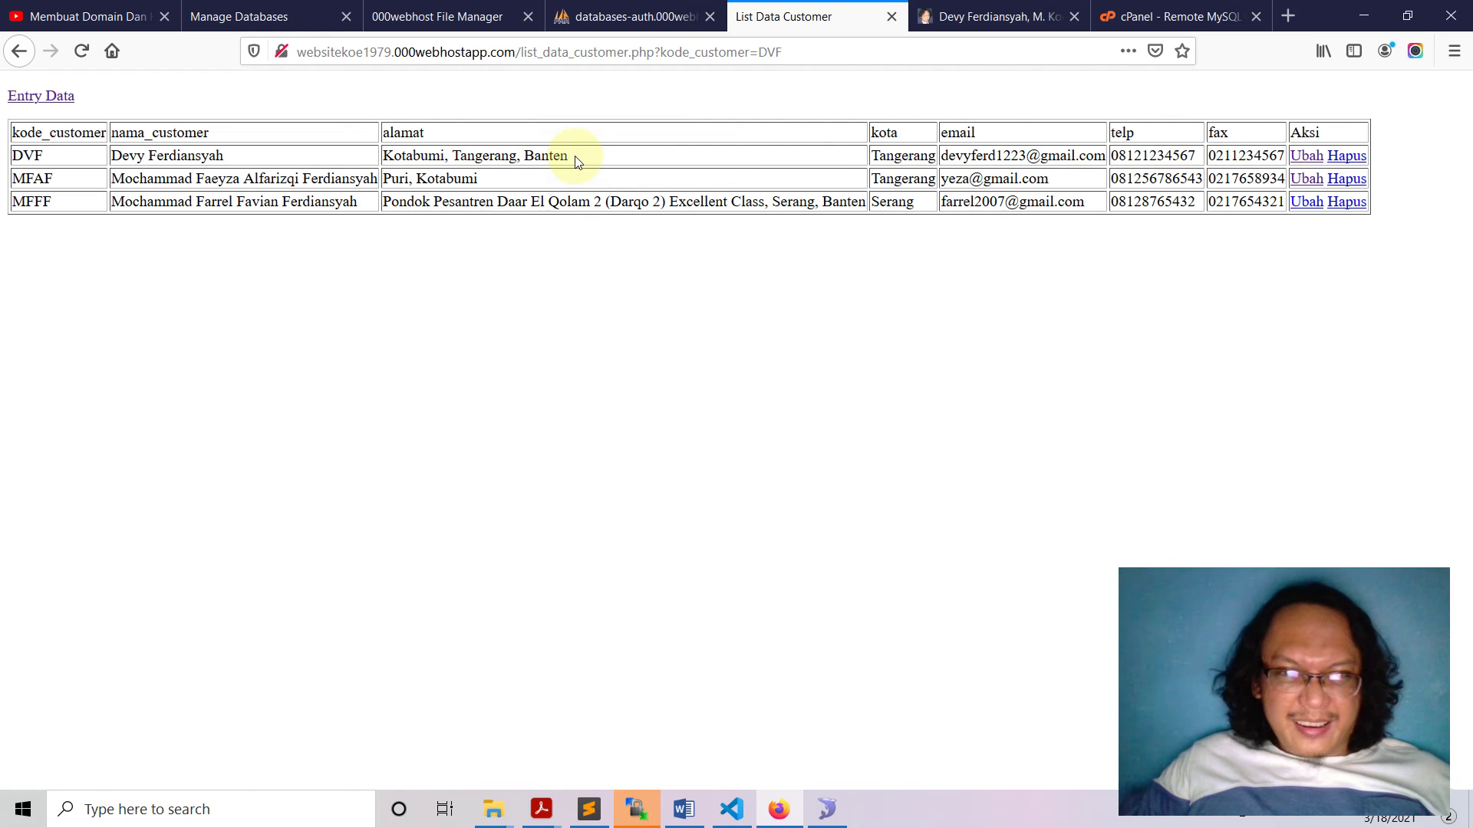
Append the postal code to customer DVF's Alamat in the website's update form, submit it, and check the listed address
left_click(1304, 158)
left_click(853, 185)
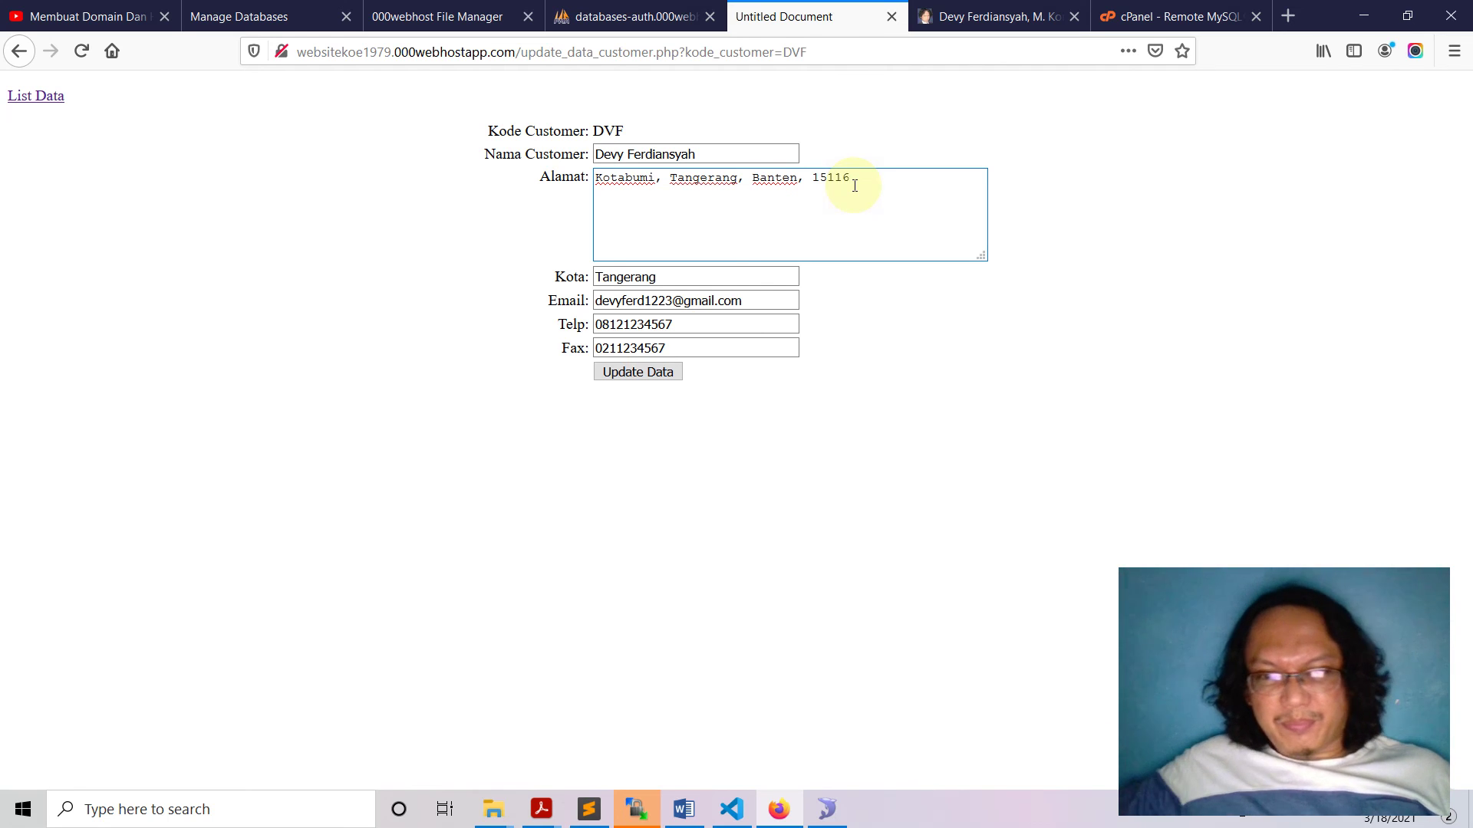
type(", 15116")
left_click(635, 373)
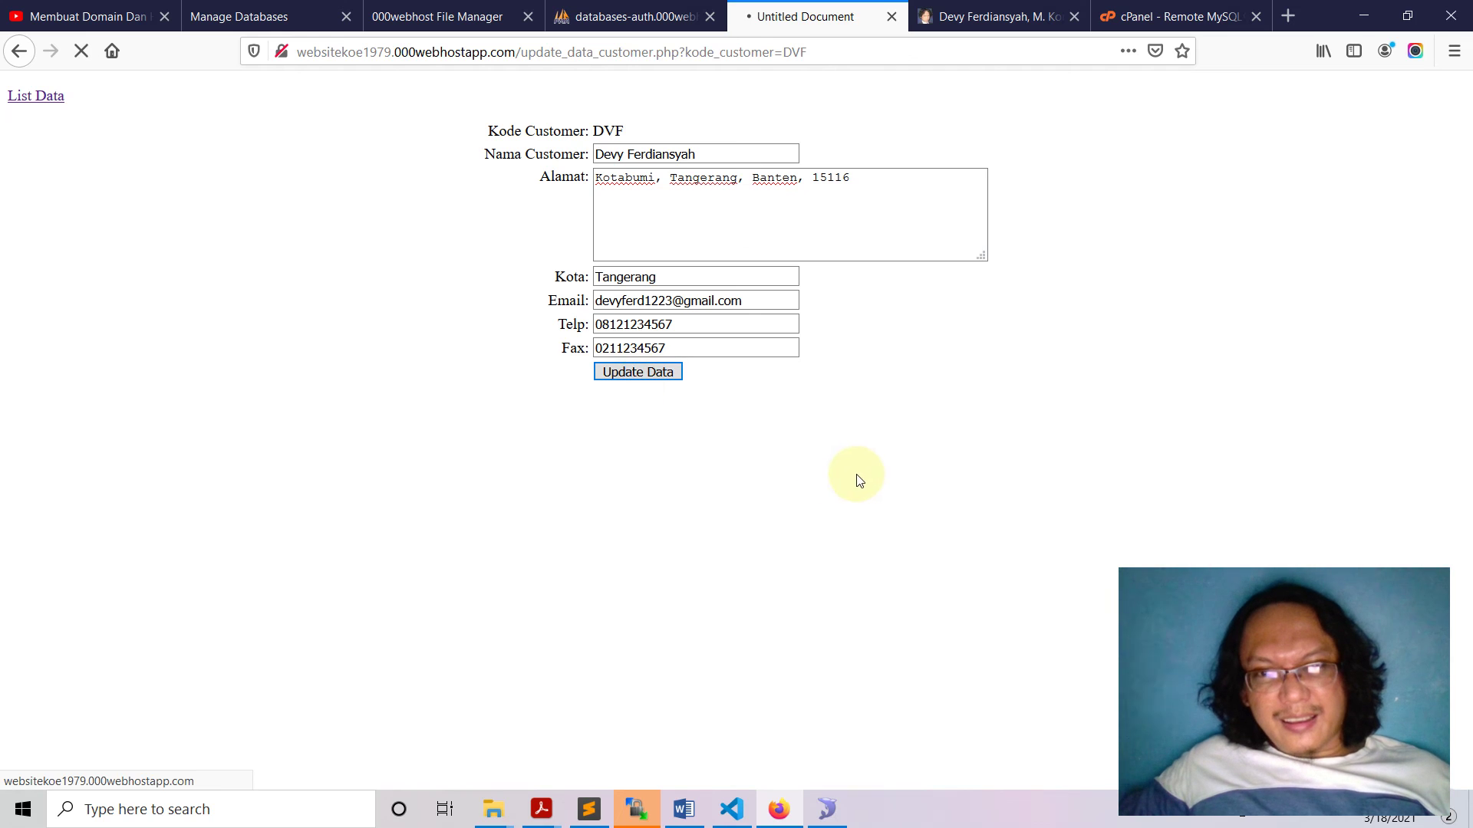
left_click_drag(569, 156, 636, 164)
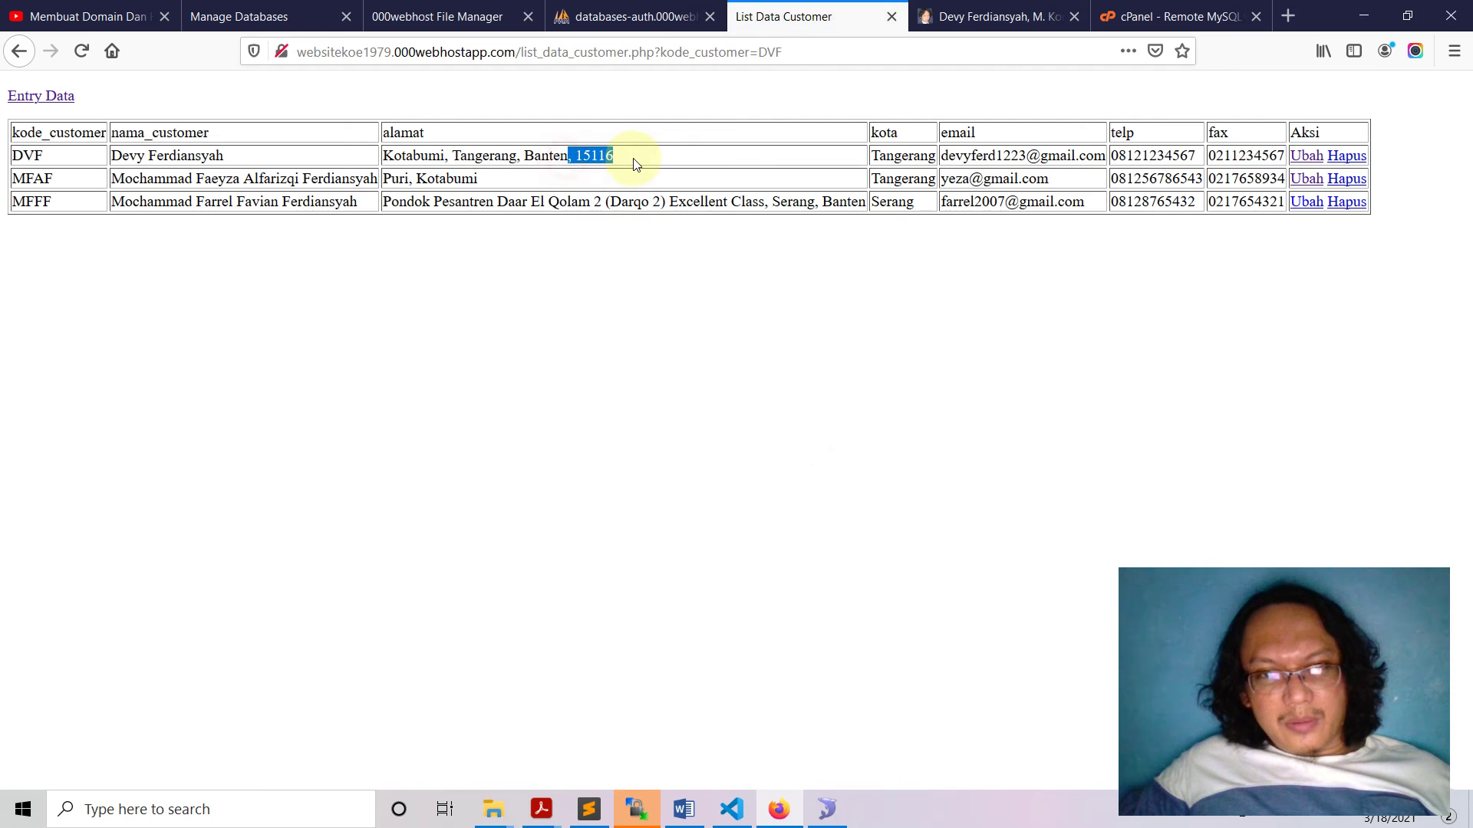
Switch to SQLyog, refresh the customer table's data, and compare customer DVF's address with the website
left_click(827, 813)
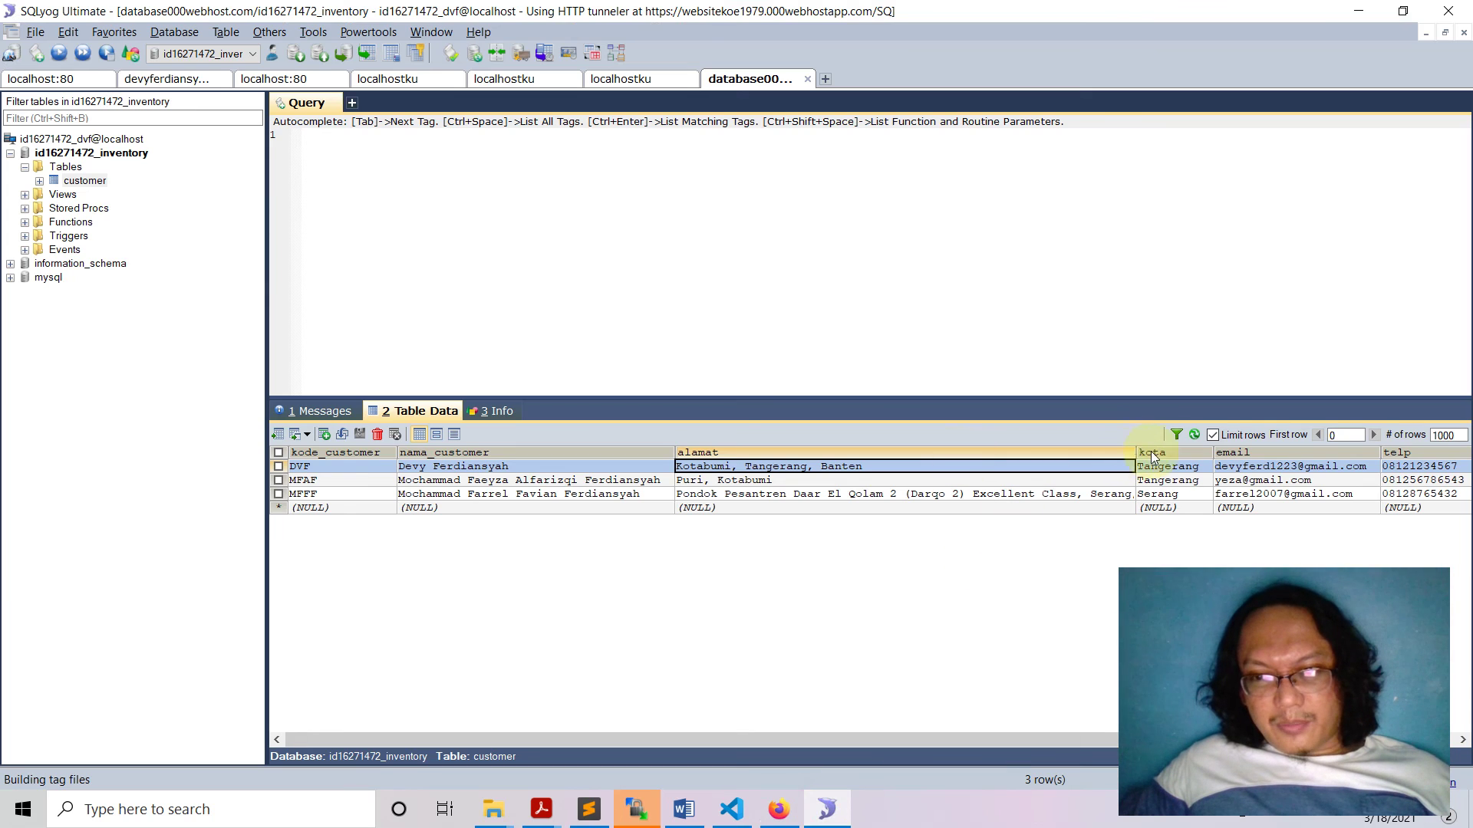
left_click(1193, 435)
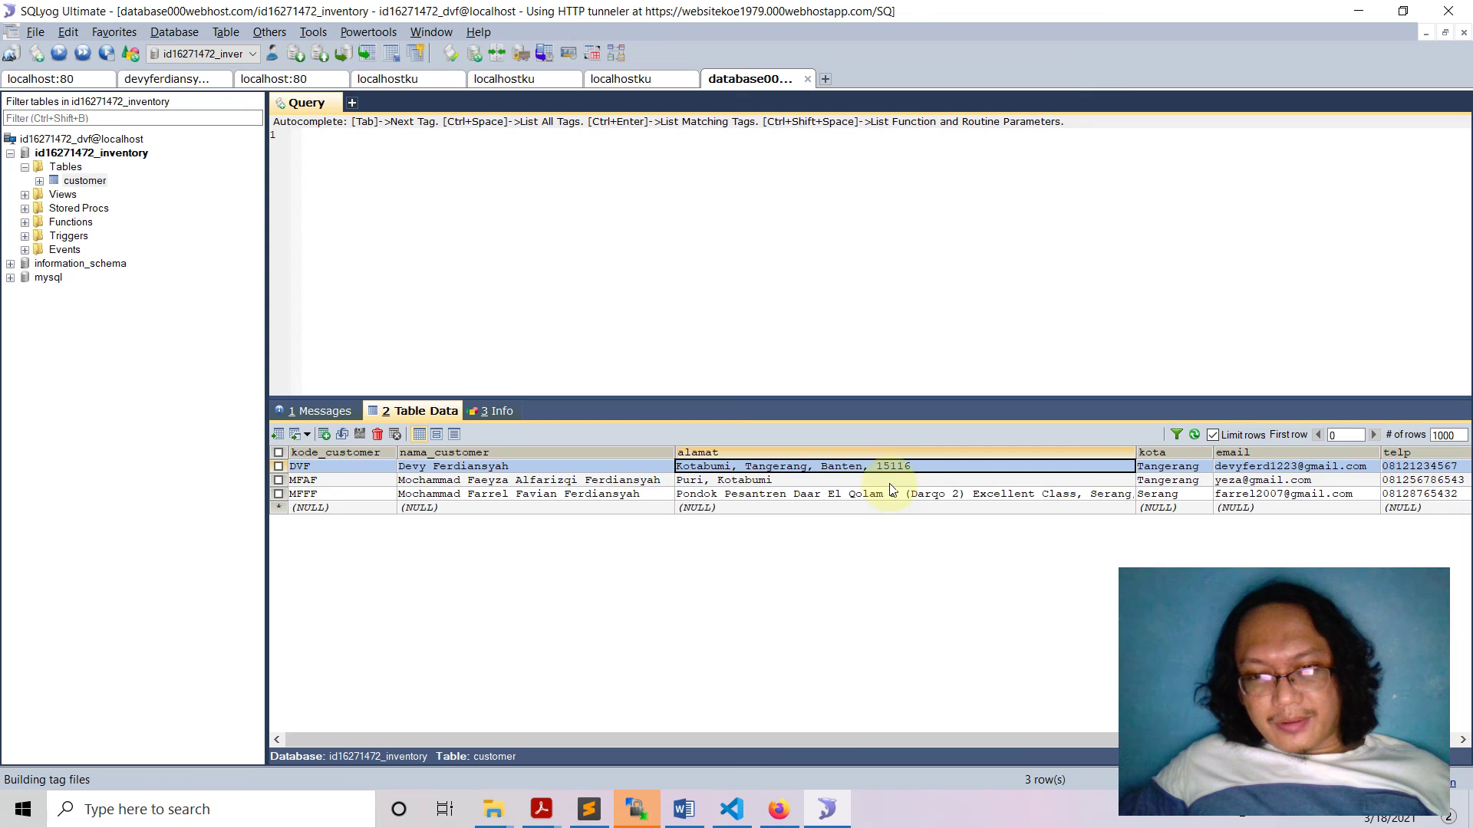
left_click(890, 483)
left_click(889, 495)
left_click(798, 481)
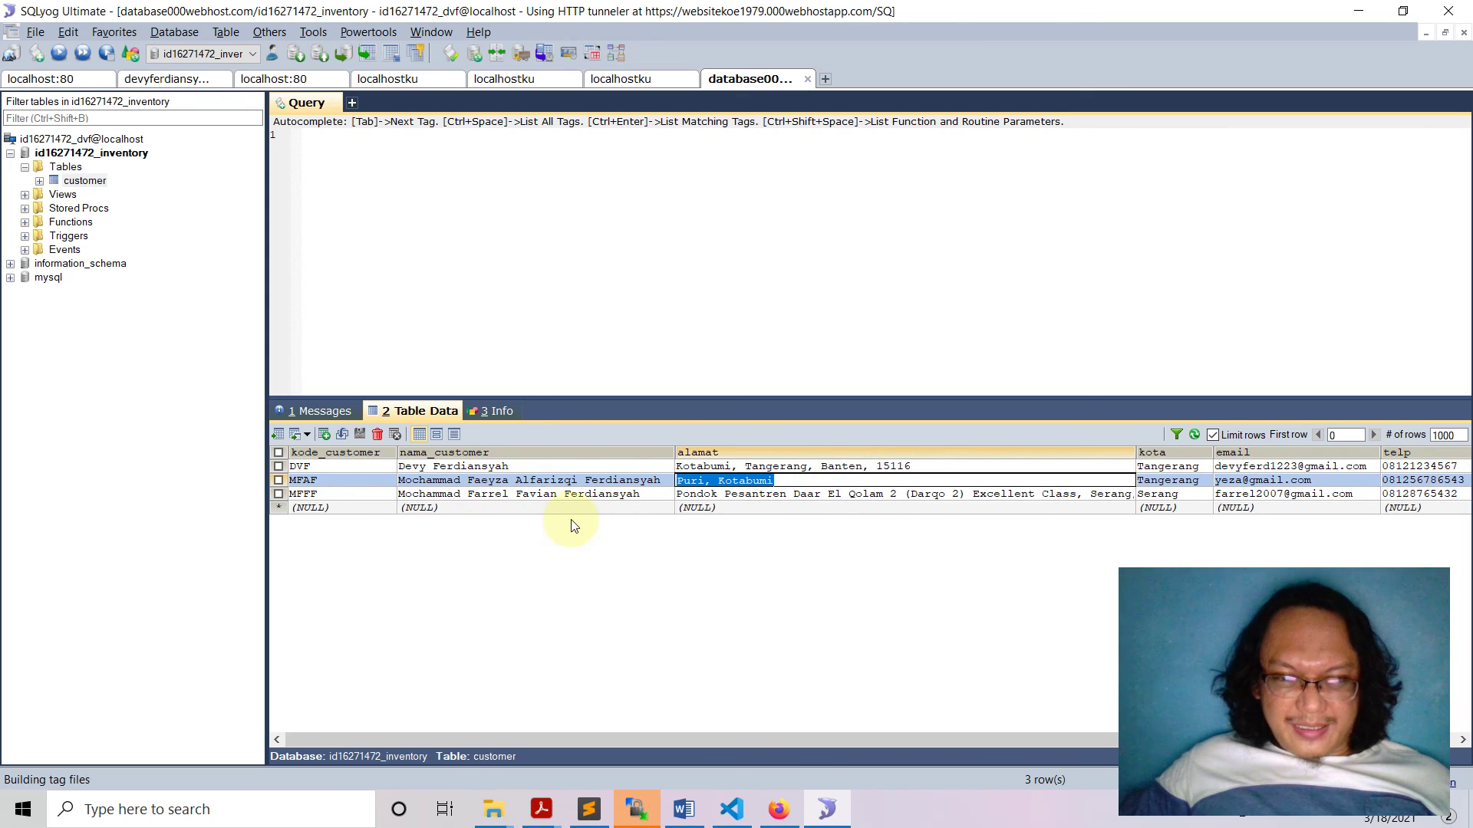
left_click(537, 497)
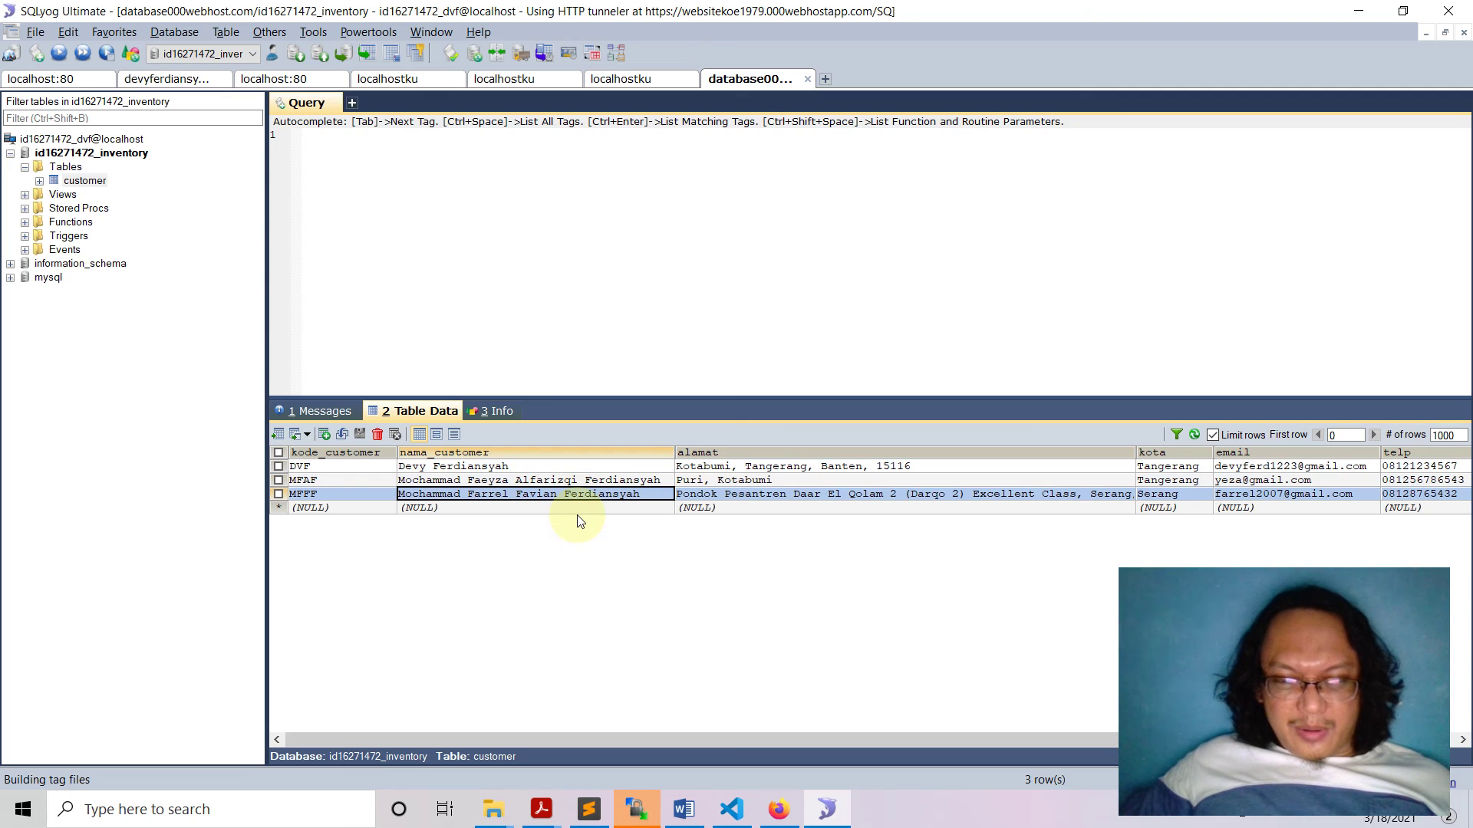
Switch to the browser and close the phpMyAdmin, 000webhost File Manager and Manage Databases pages
left_click(779, 809)
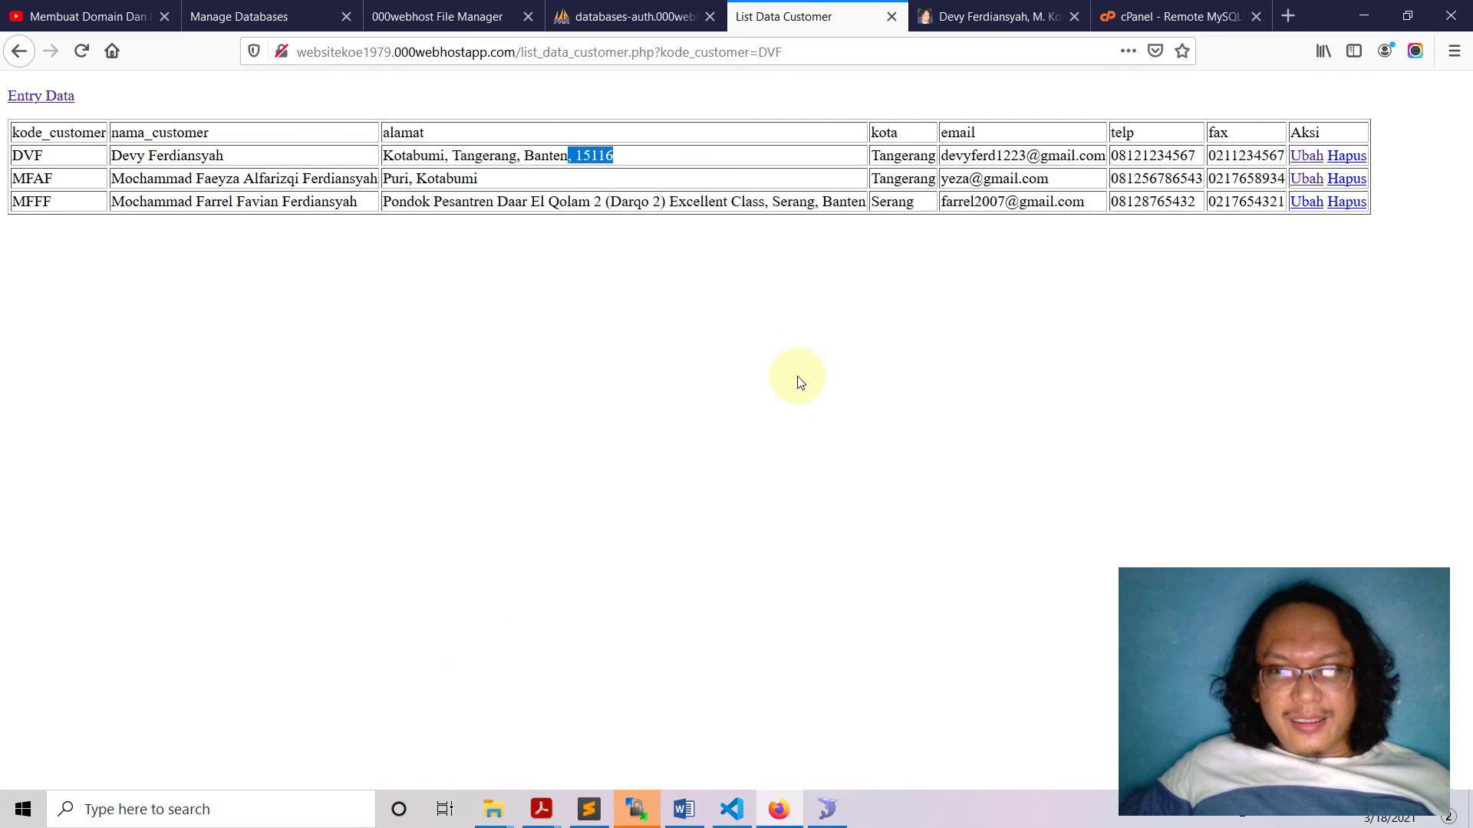
left_click(652, 17)
left_click(710, 16)
left_click(516, 17)
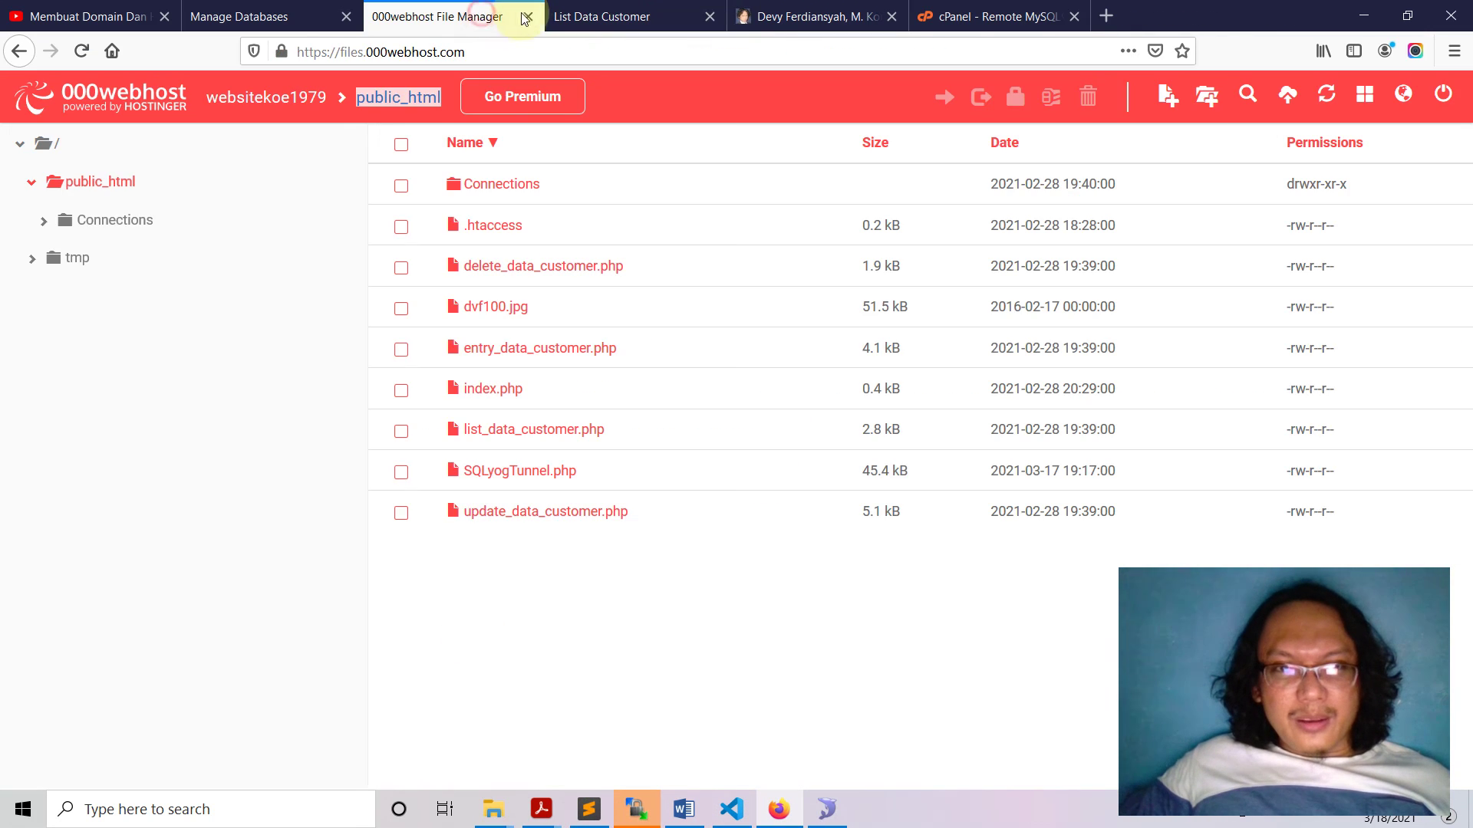
left_click(528, 16)
left_click(307, 16)
left_click(346, 16)
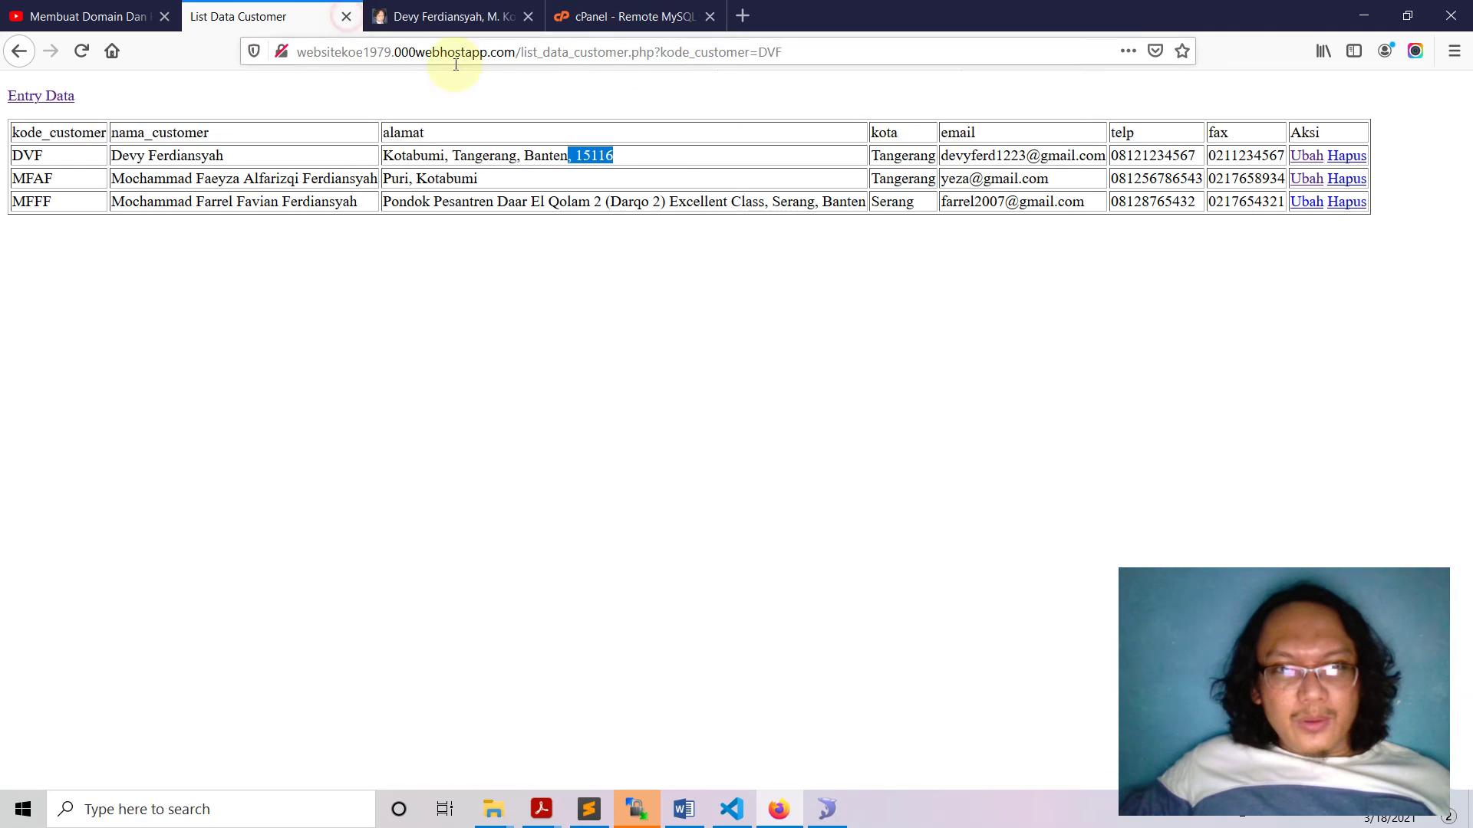
Open id.000webhost.com in a new browser page and go to the website list
left_click(881, 17)
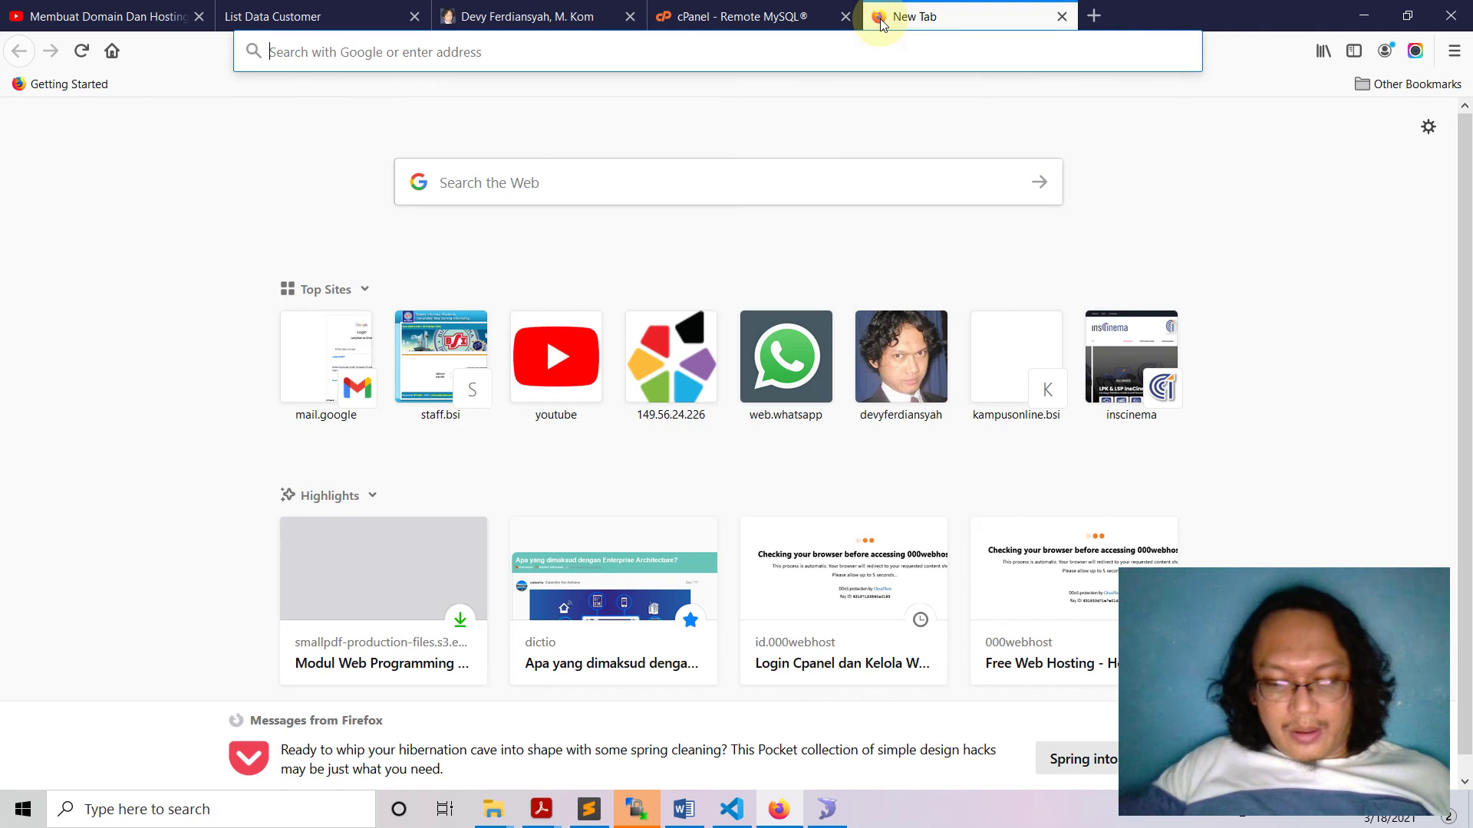
type("id.000webhost.com")
key("Return")
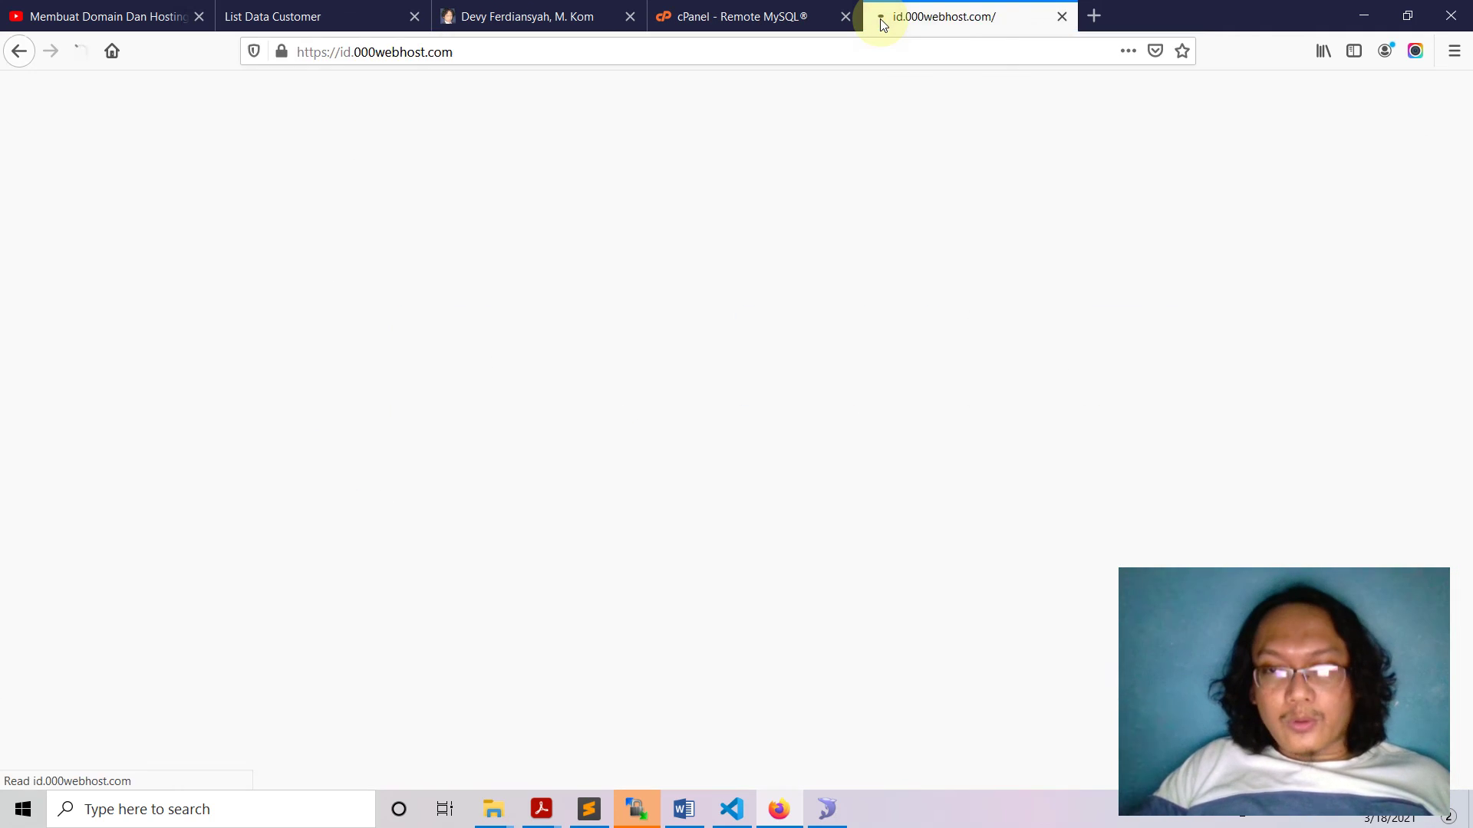
left_click(999, 120)
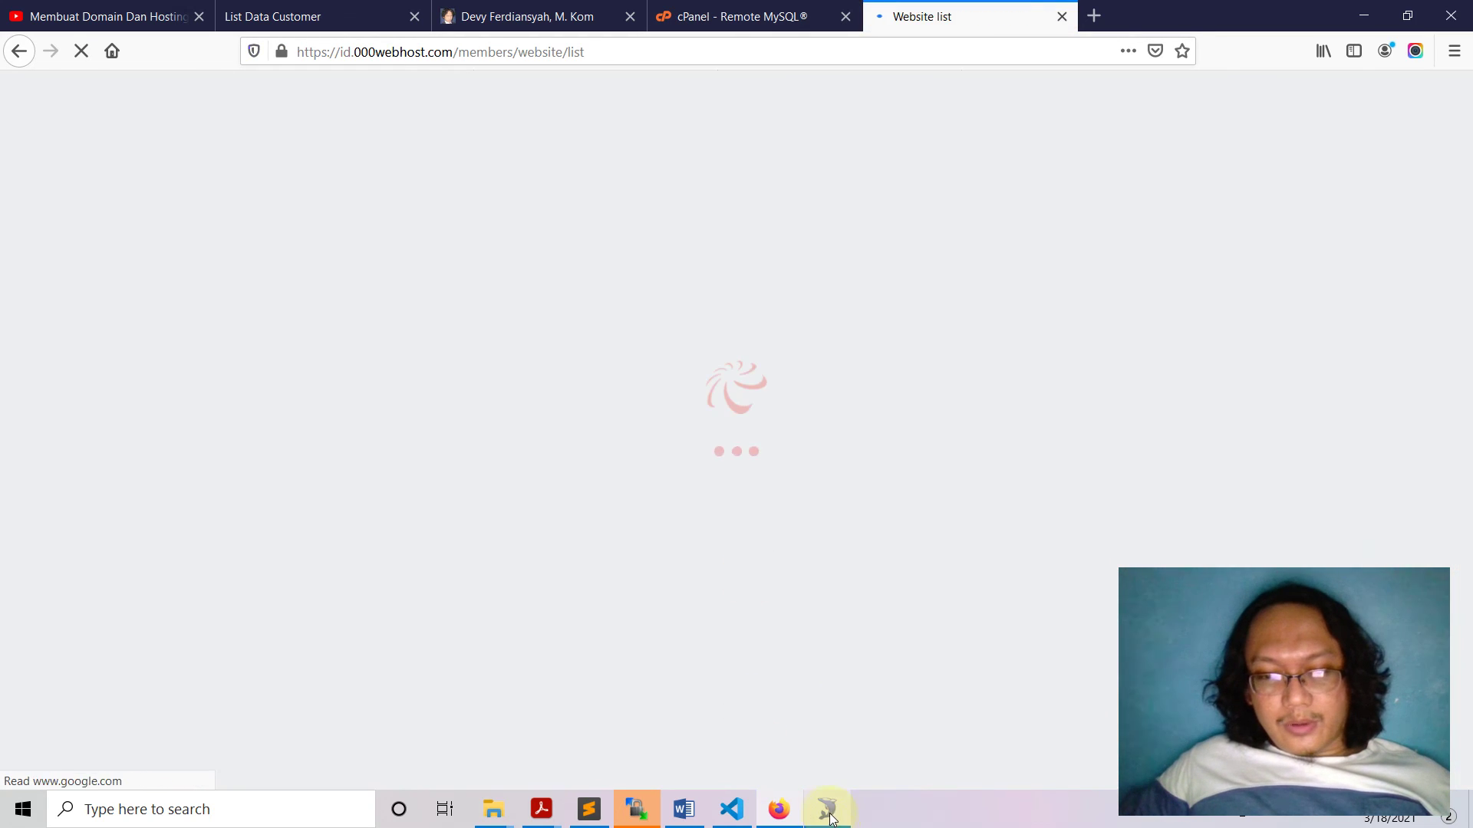
Switch to SQLyog, close the database000webhost.com connection, and reconnect using its saved connection, dismissing any extra connection dialog
left_click(826, 809)
left_click(807, 79)
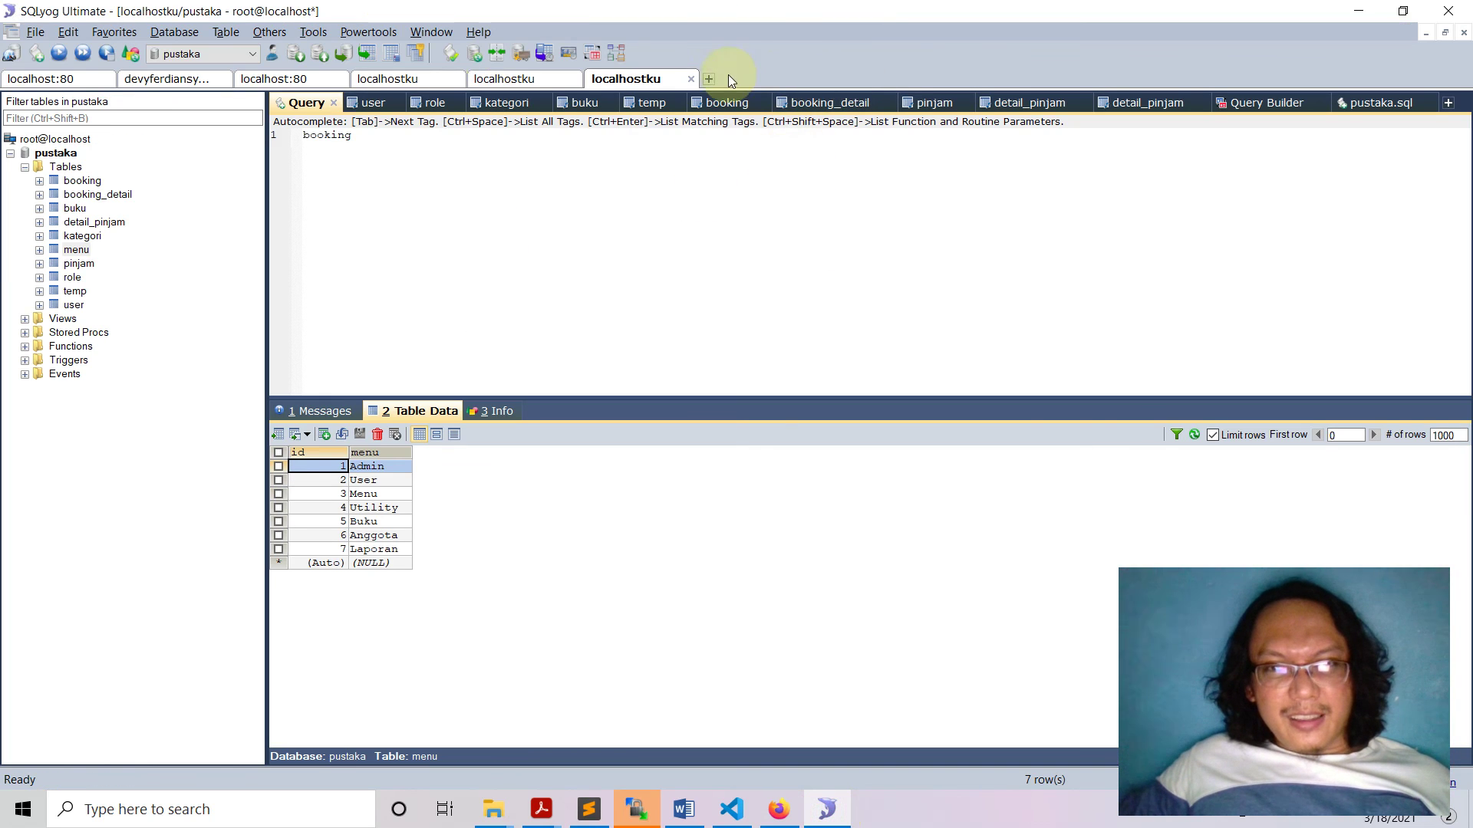
left_click(709, 80)
left_click(799, 110)
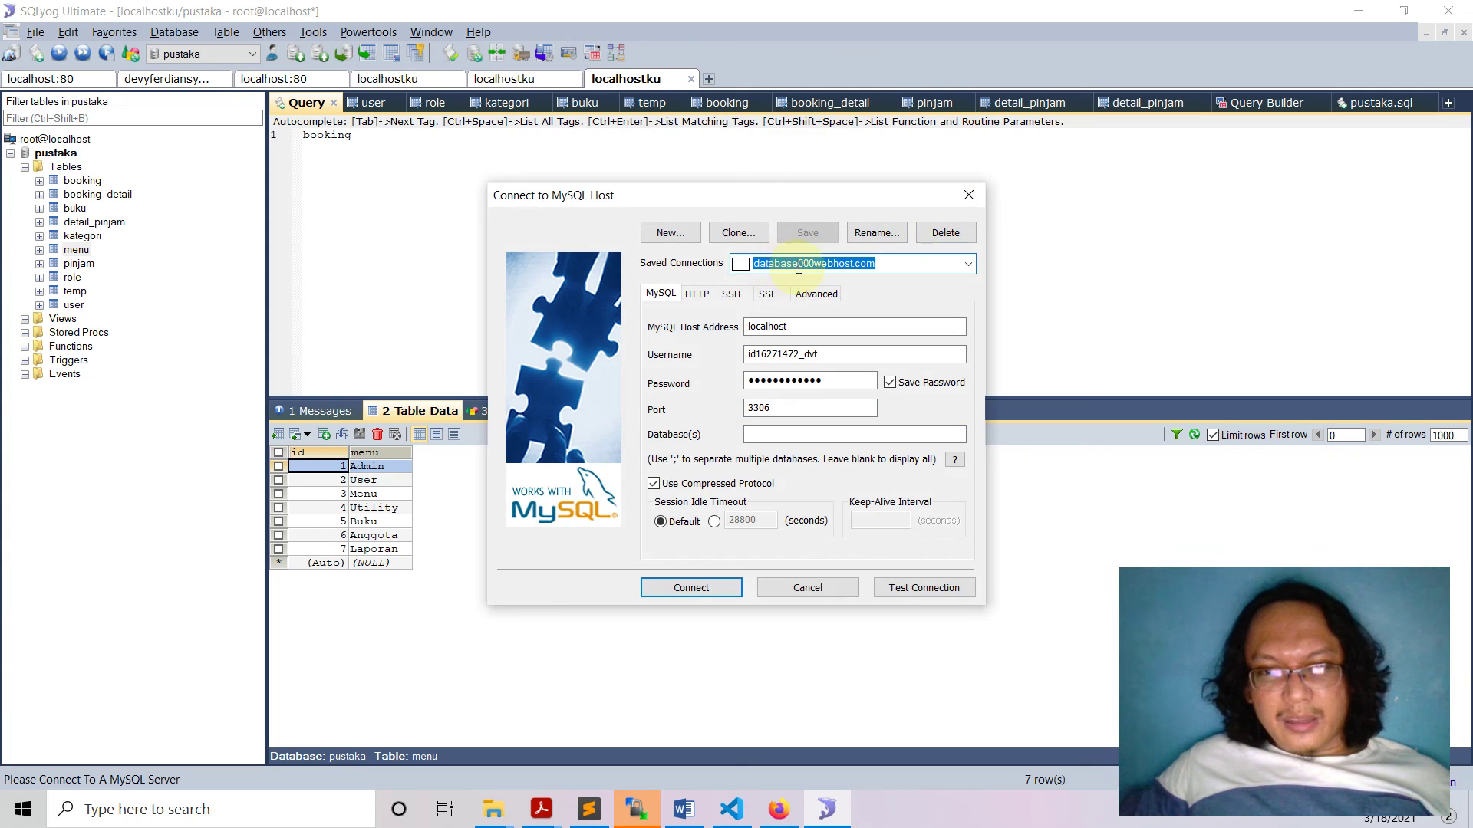
left_click(890, 263)
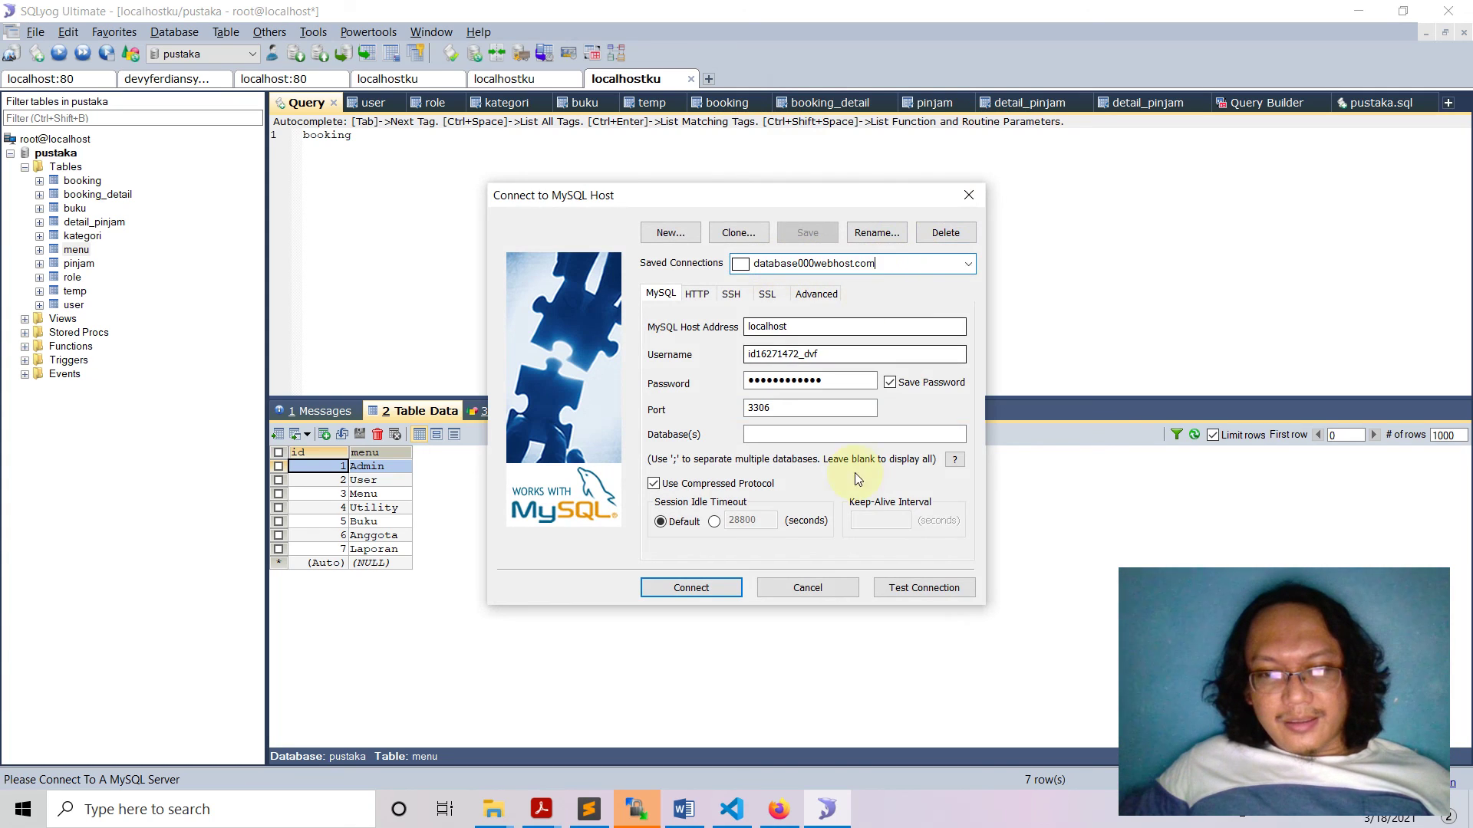
left_click(725, 587)
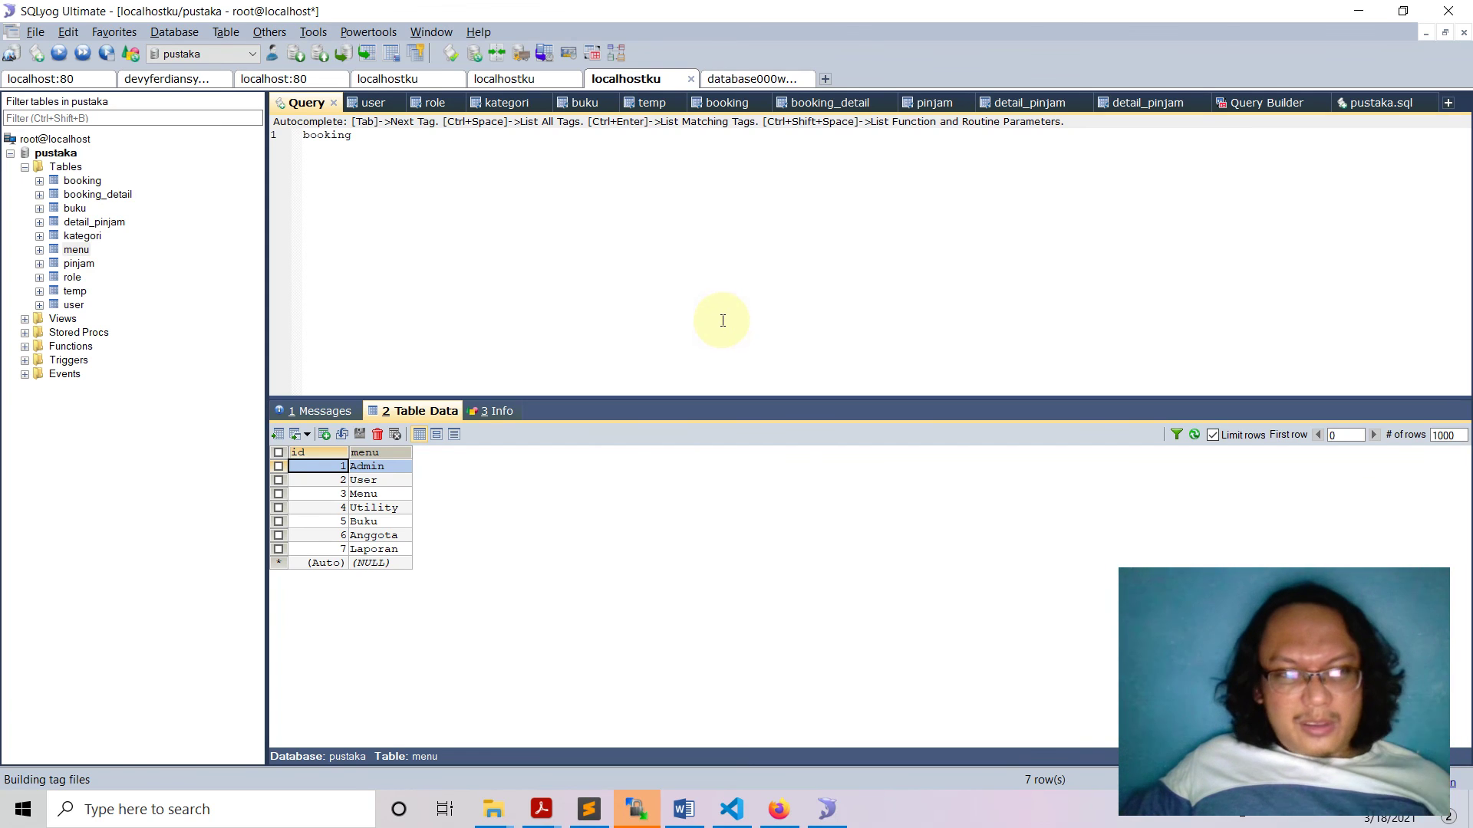
left_click(738, 77)
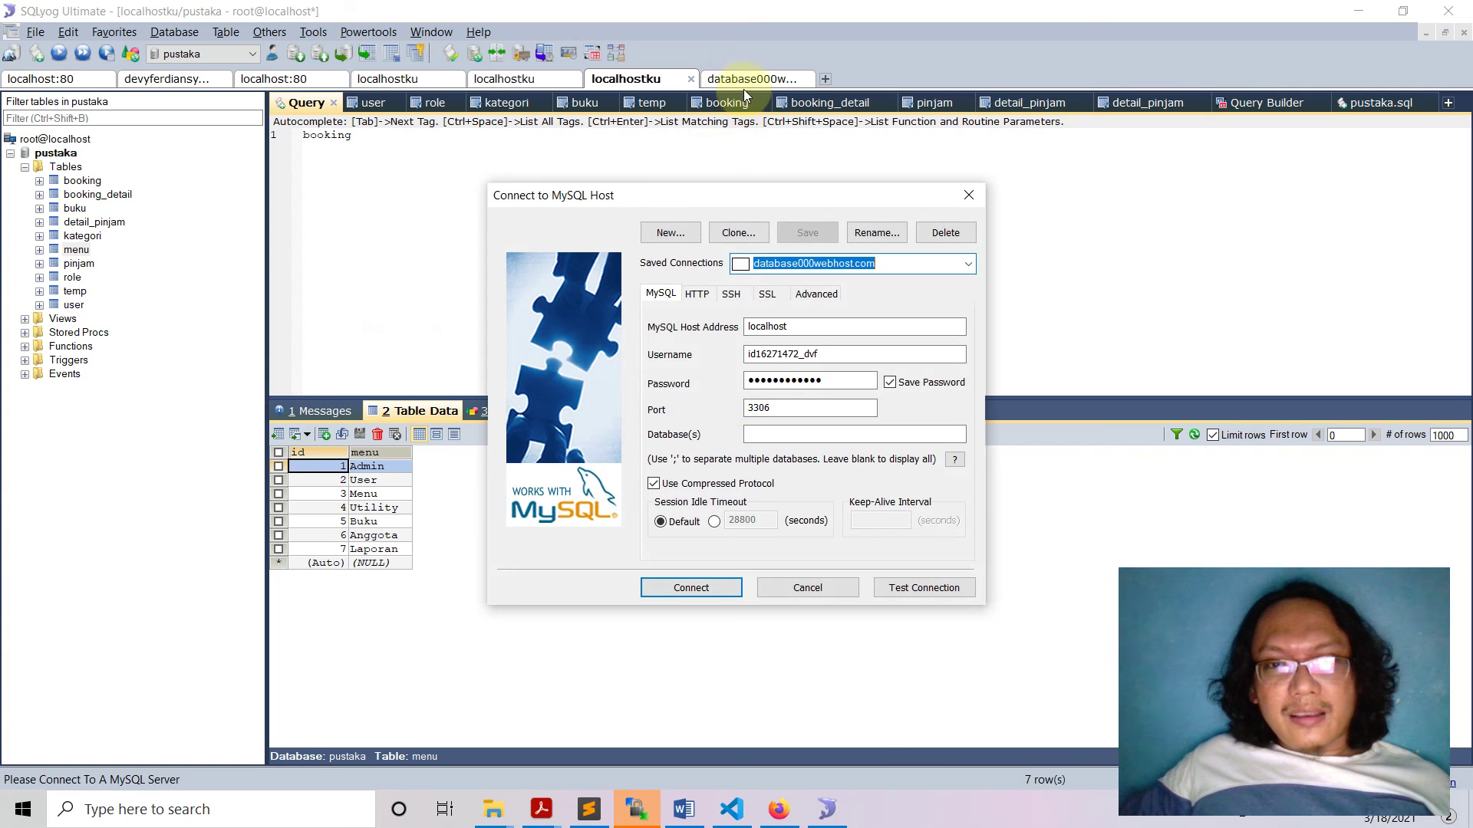
left_click(816, 588)
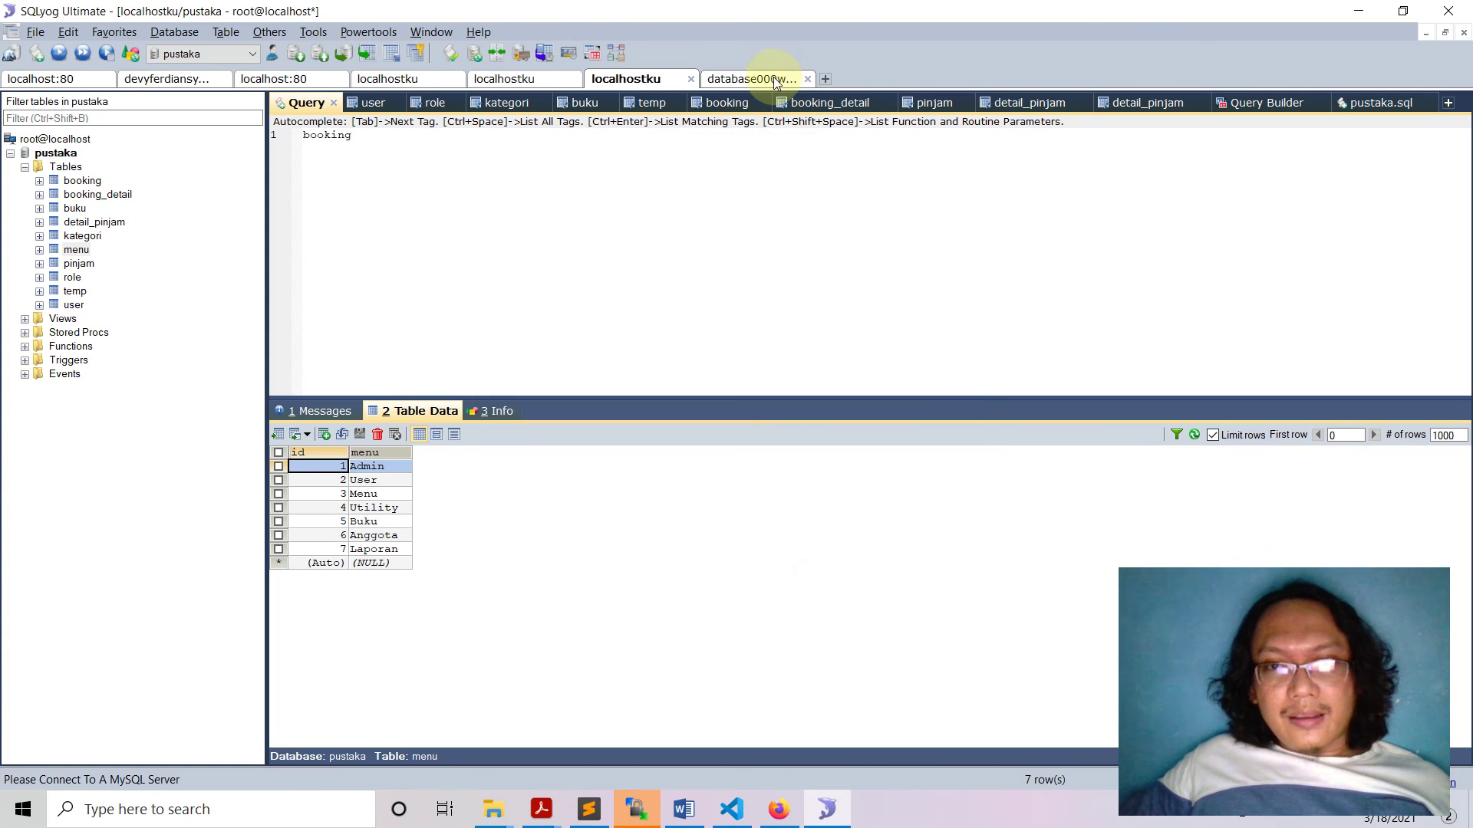
Expand the inventory database, display the customer table's data, and check customer DVF's address
left_click(10, 154)
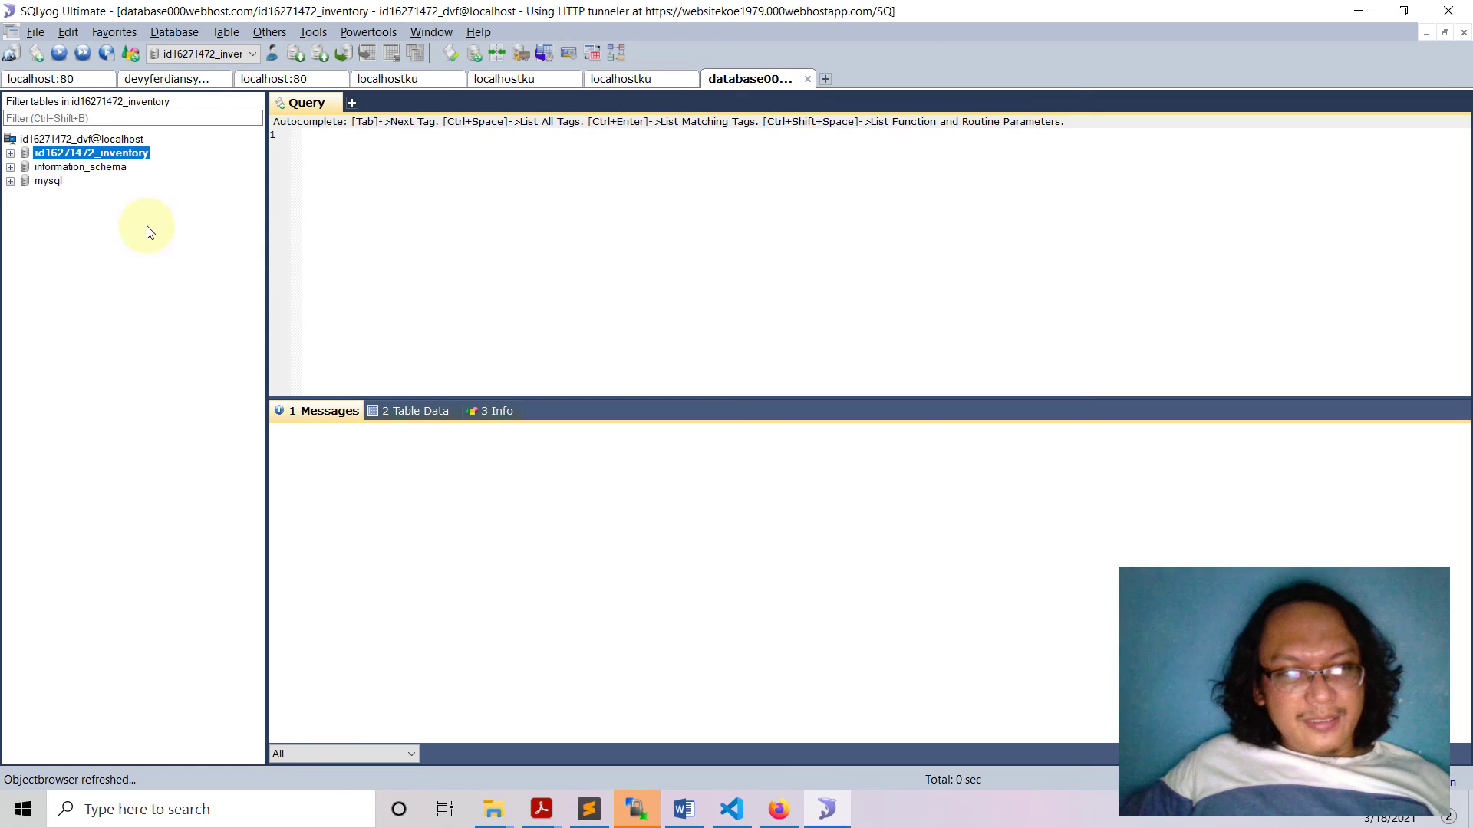
left_click(11, 153)
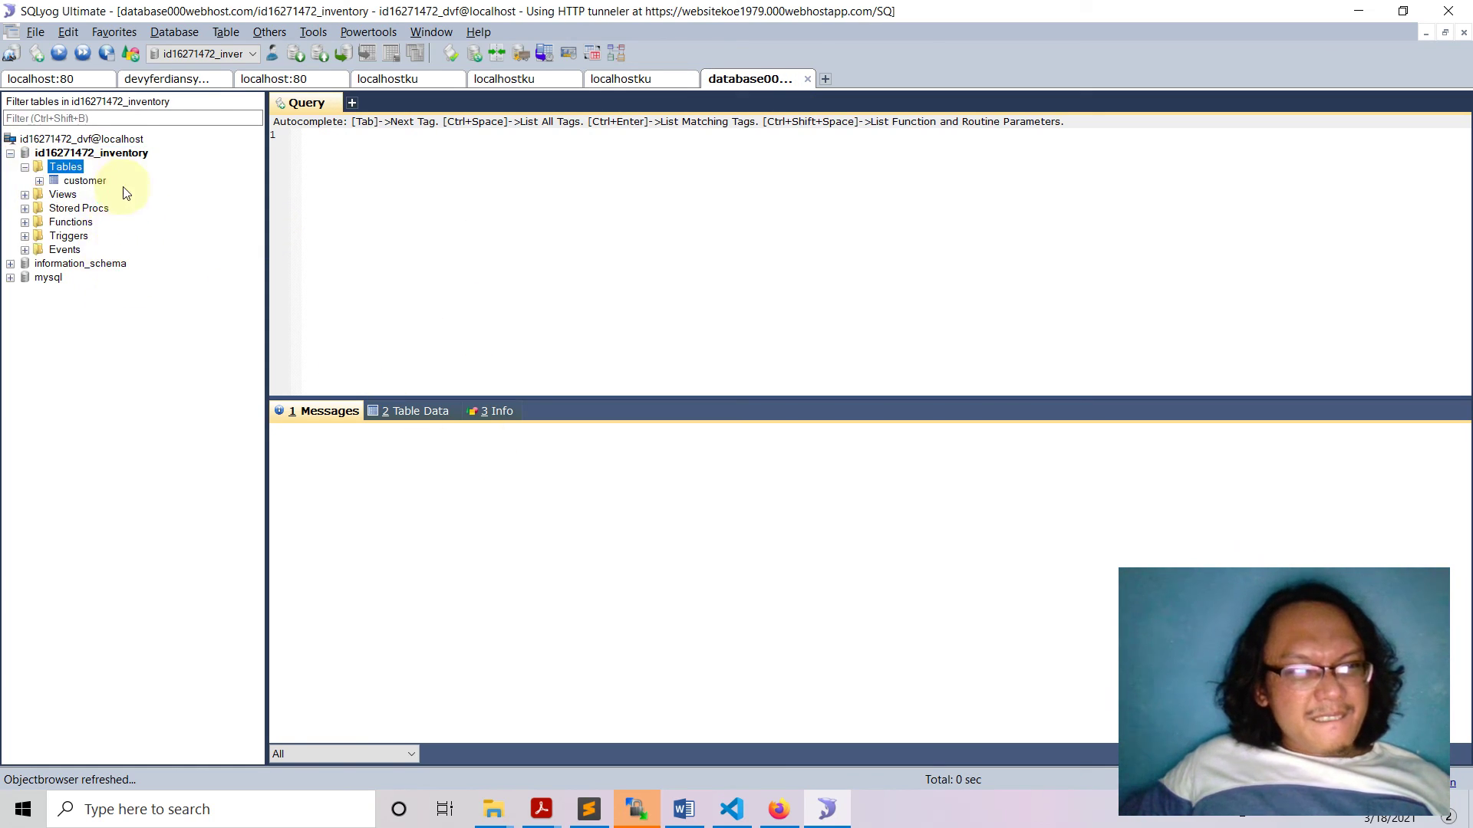
left_click(80, 183)
left_click(418, 413)
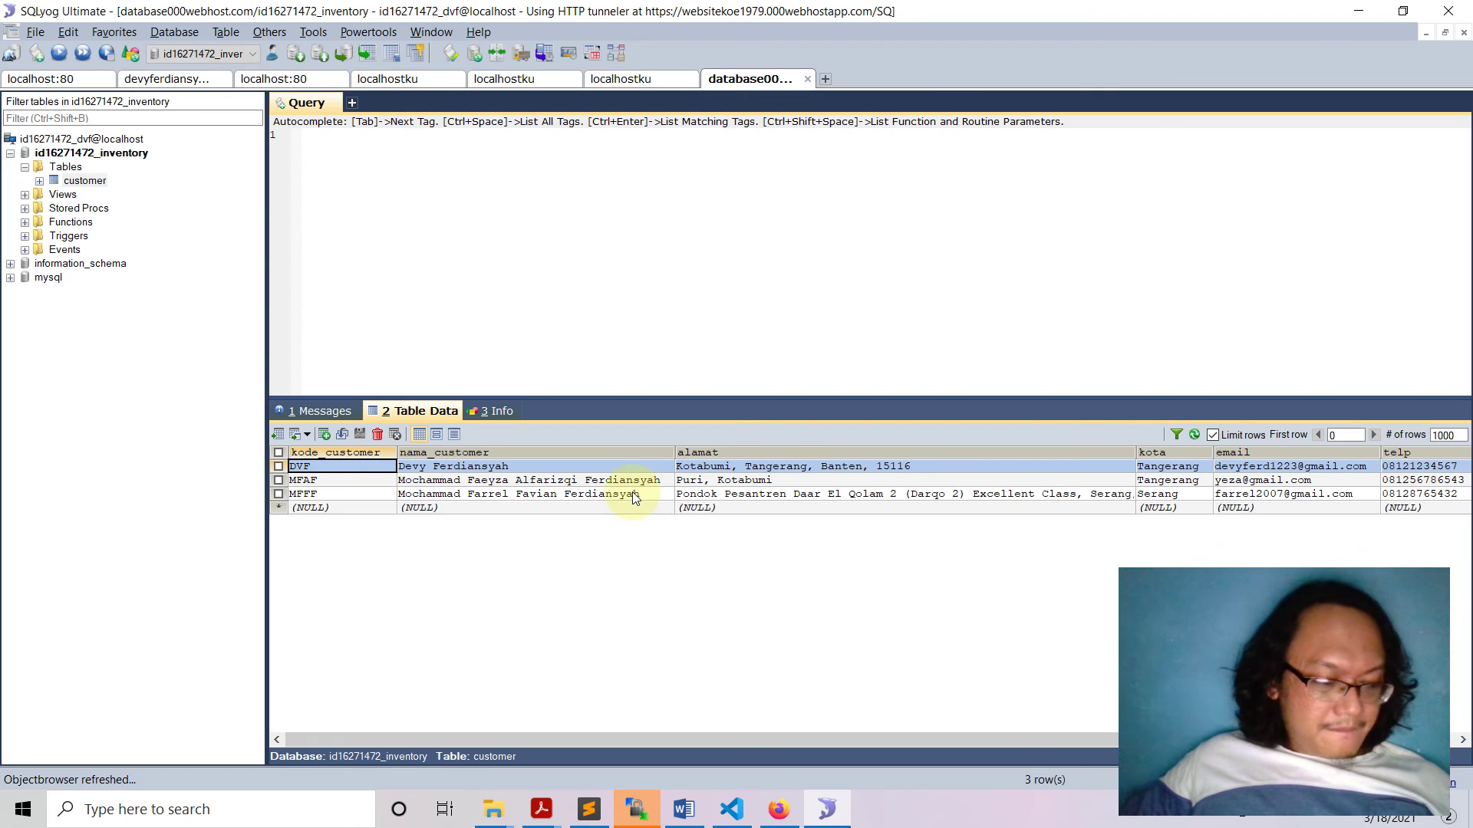
double_click(895, 467)
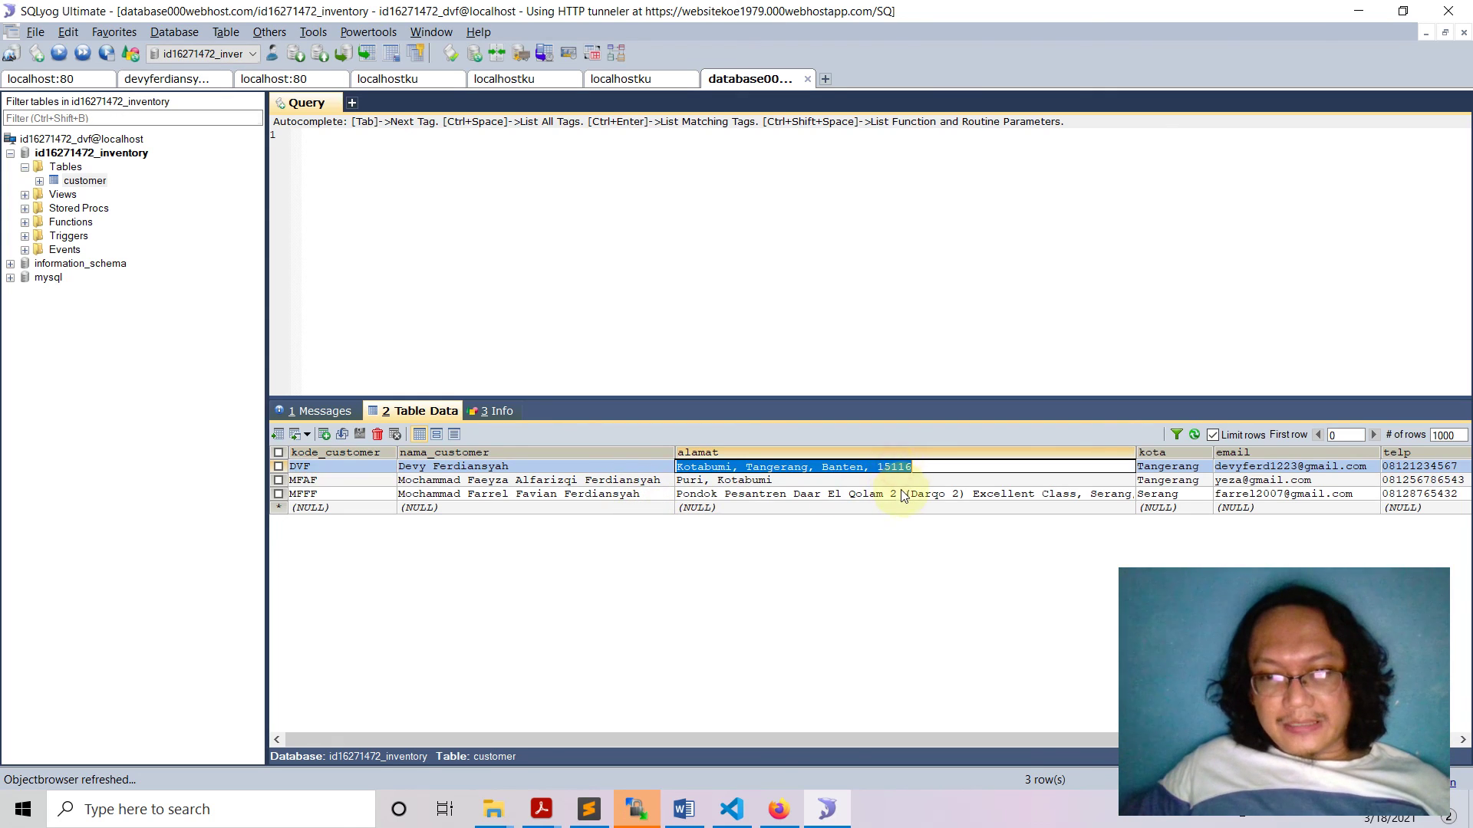
left_click(902, 497)
left_click(740, 309)
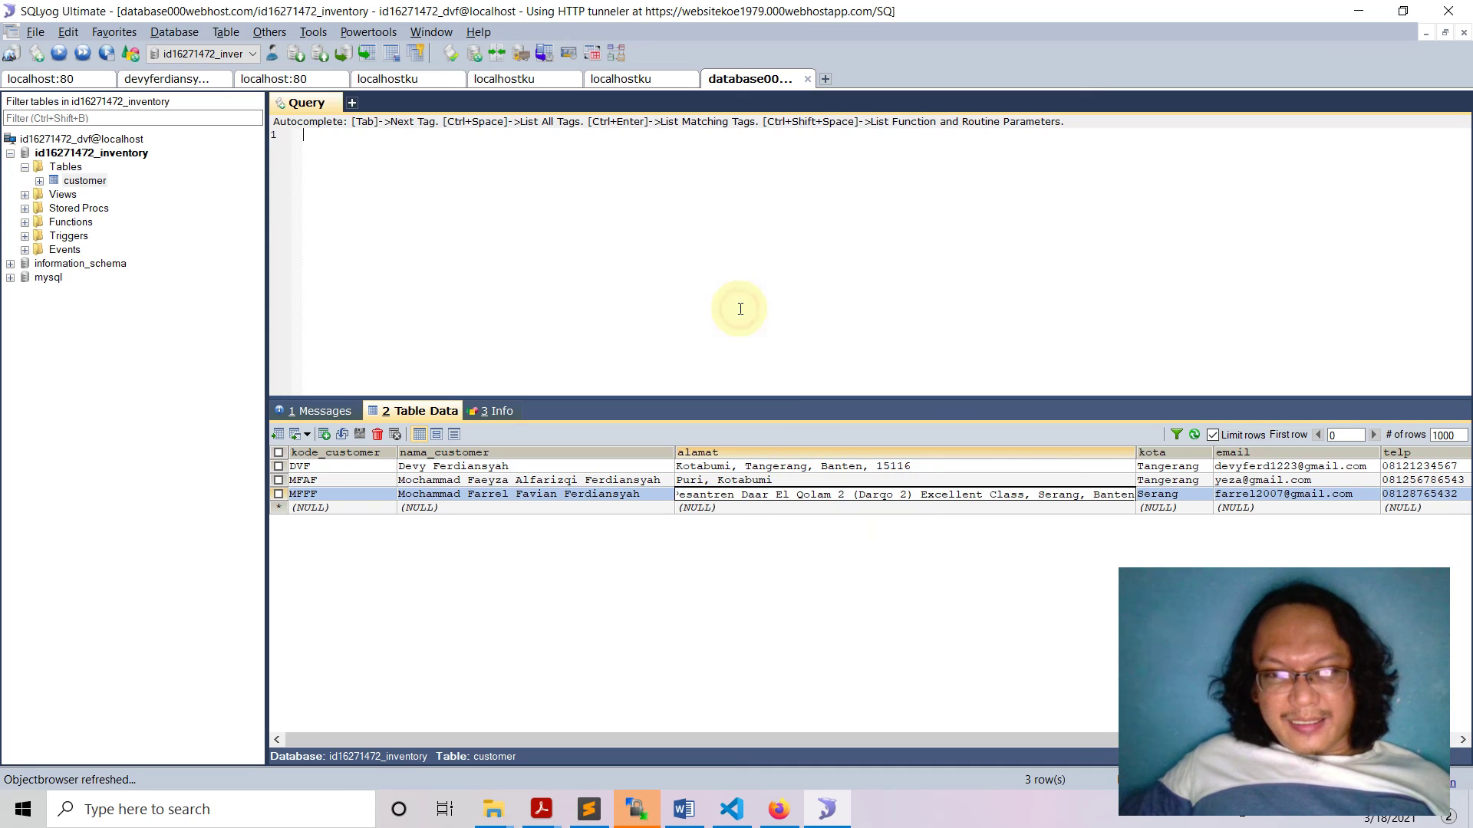